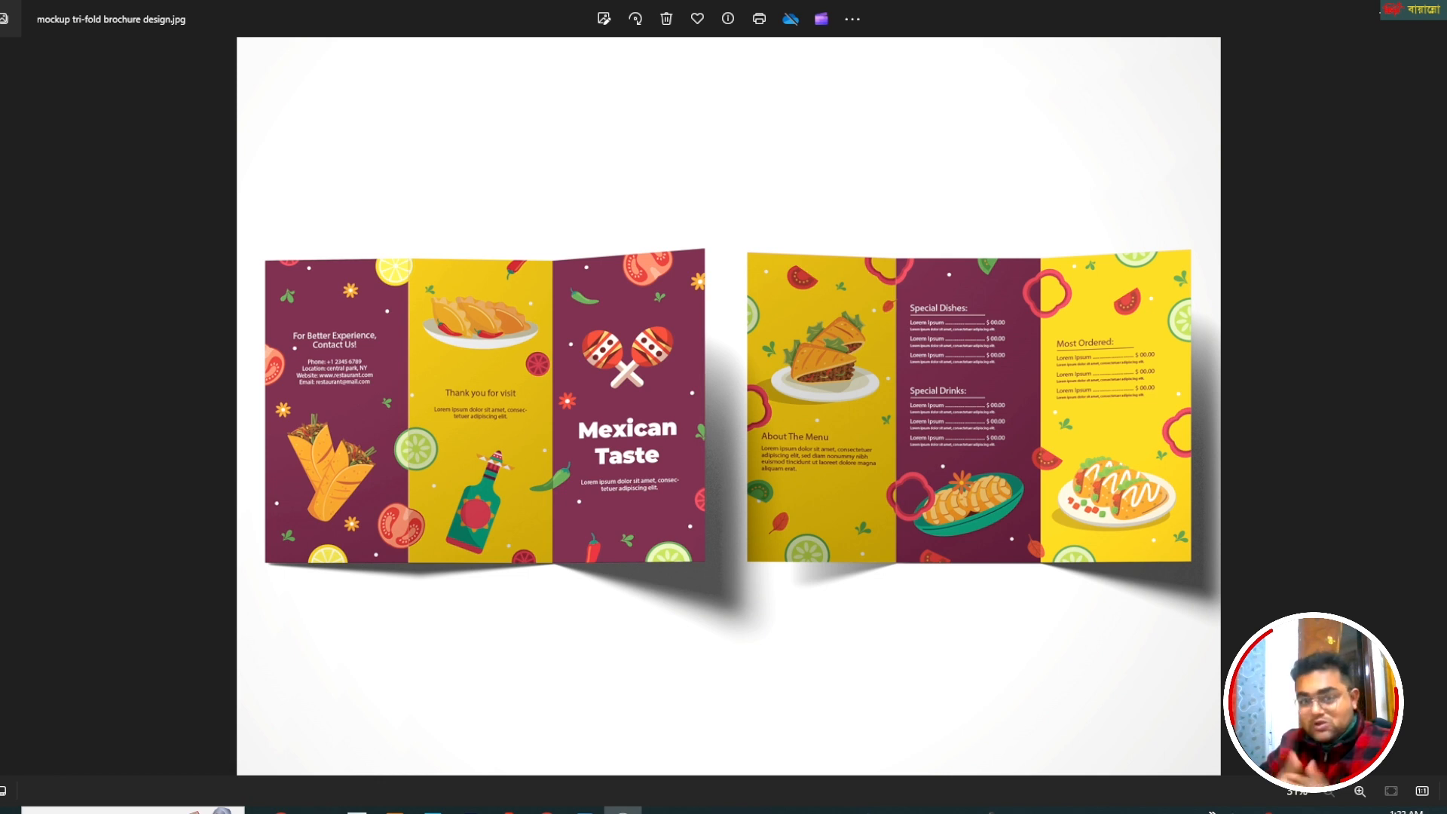
- Switch between Photoshop and Illustrator to compare the blank tri-fold mockup with the finished brochure design
click(433, 810)
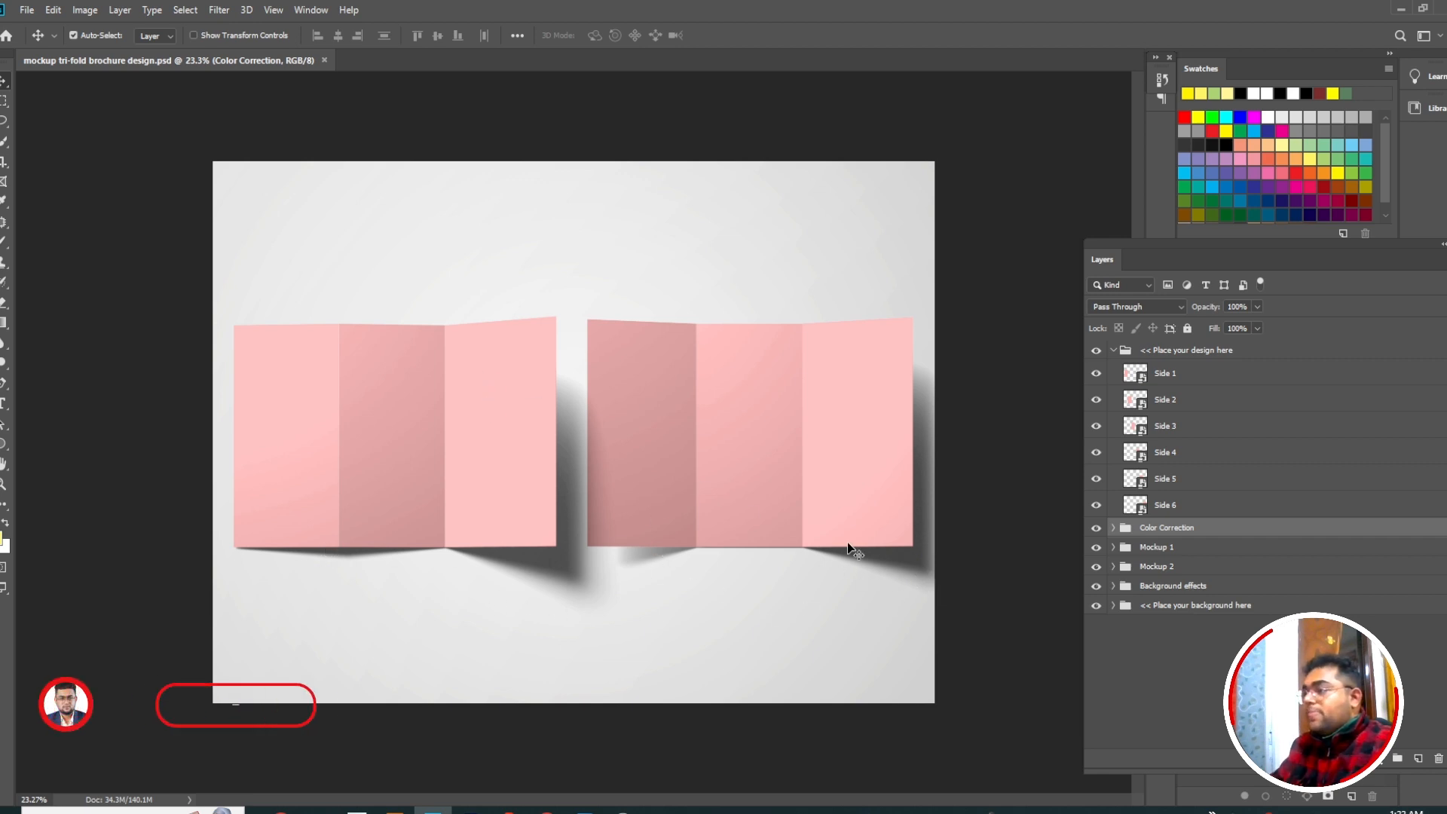
scroll(599, 434, up, 3)
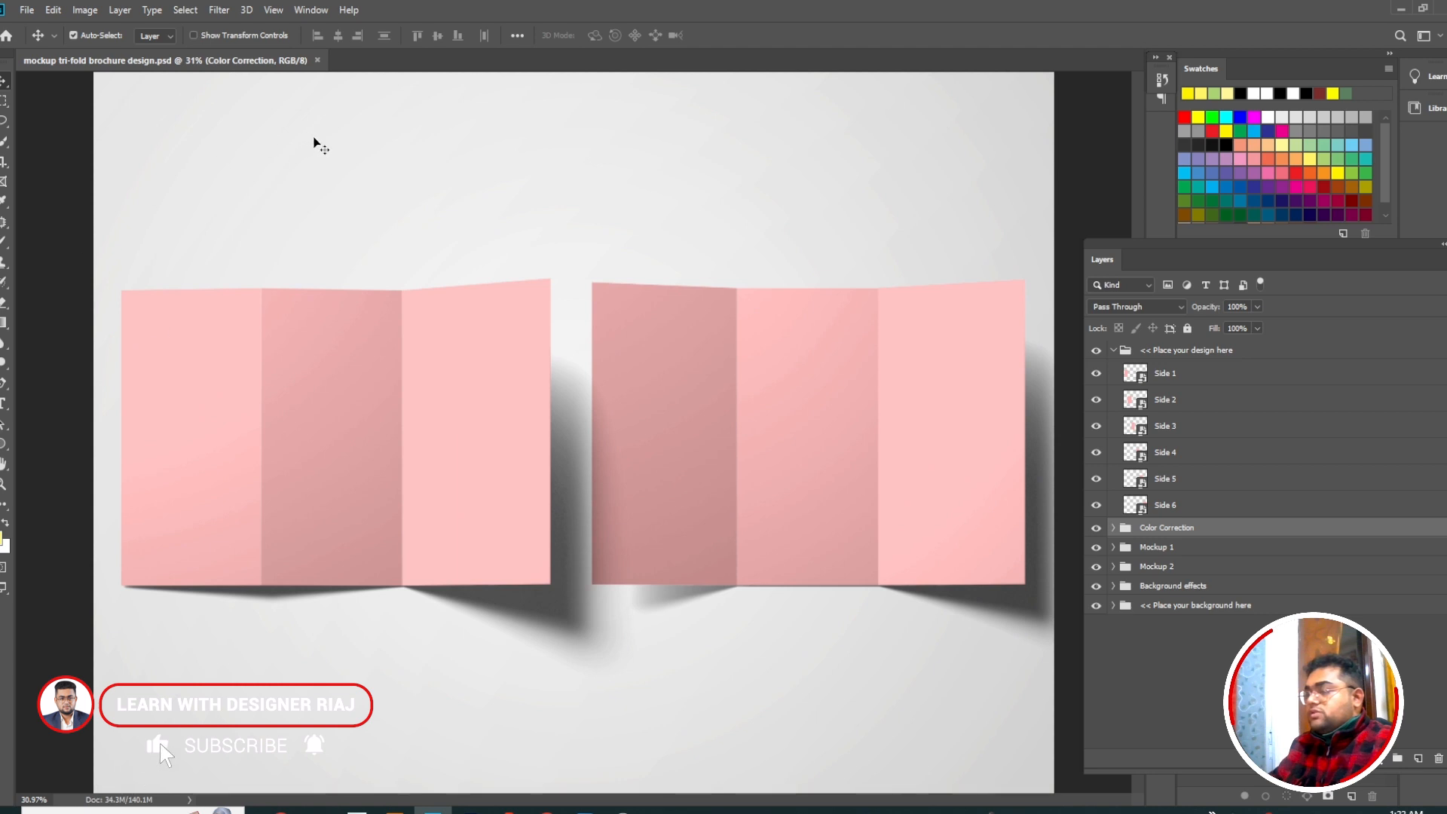
scroll(450, 479, down, 2)
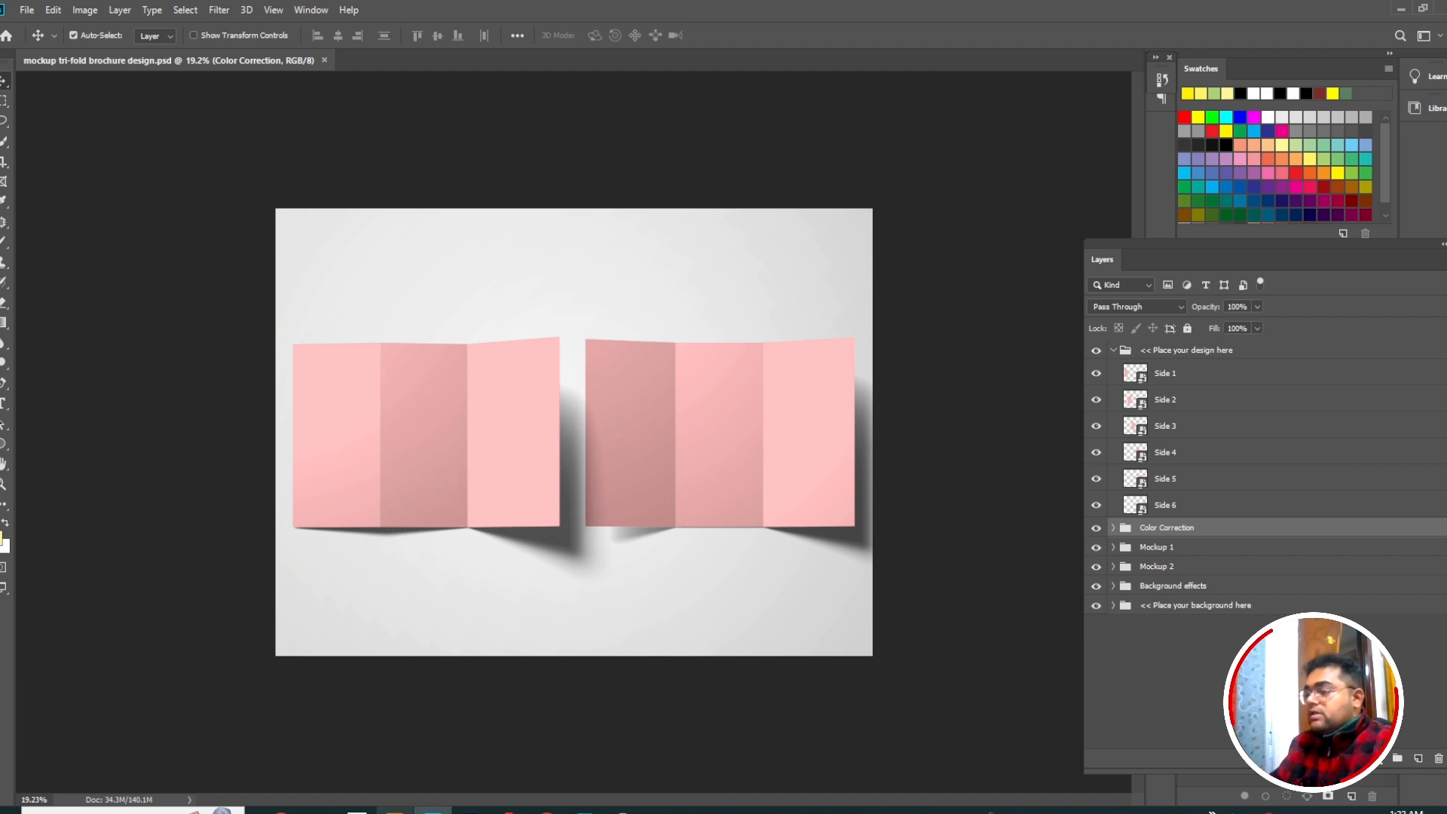
click(394, 810)
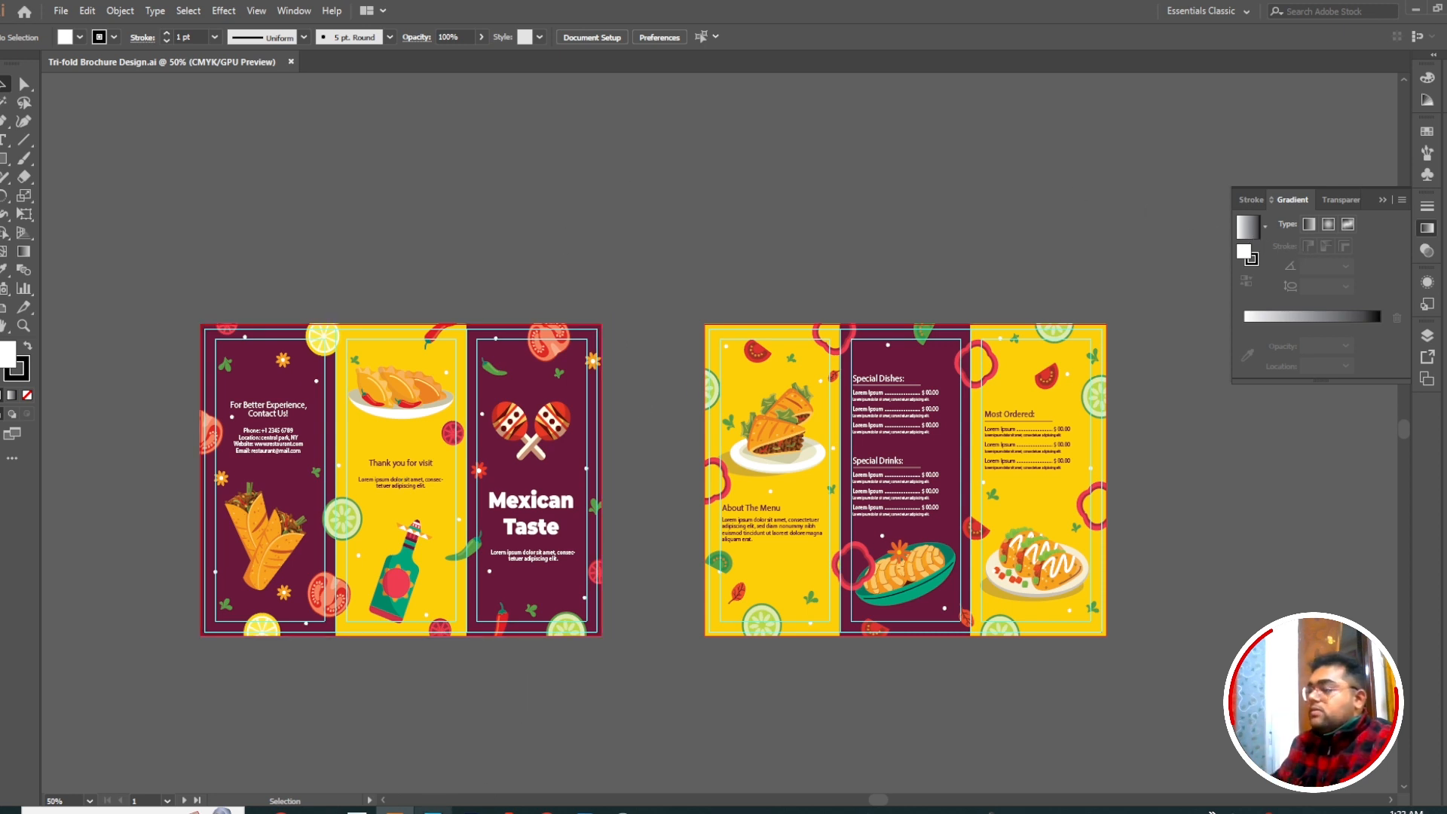
click(431, 809)
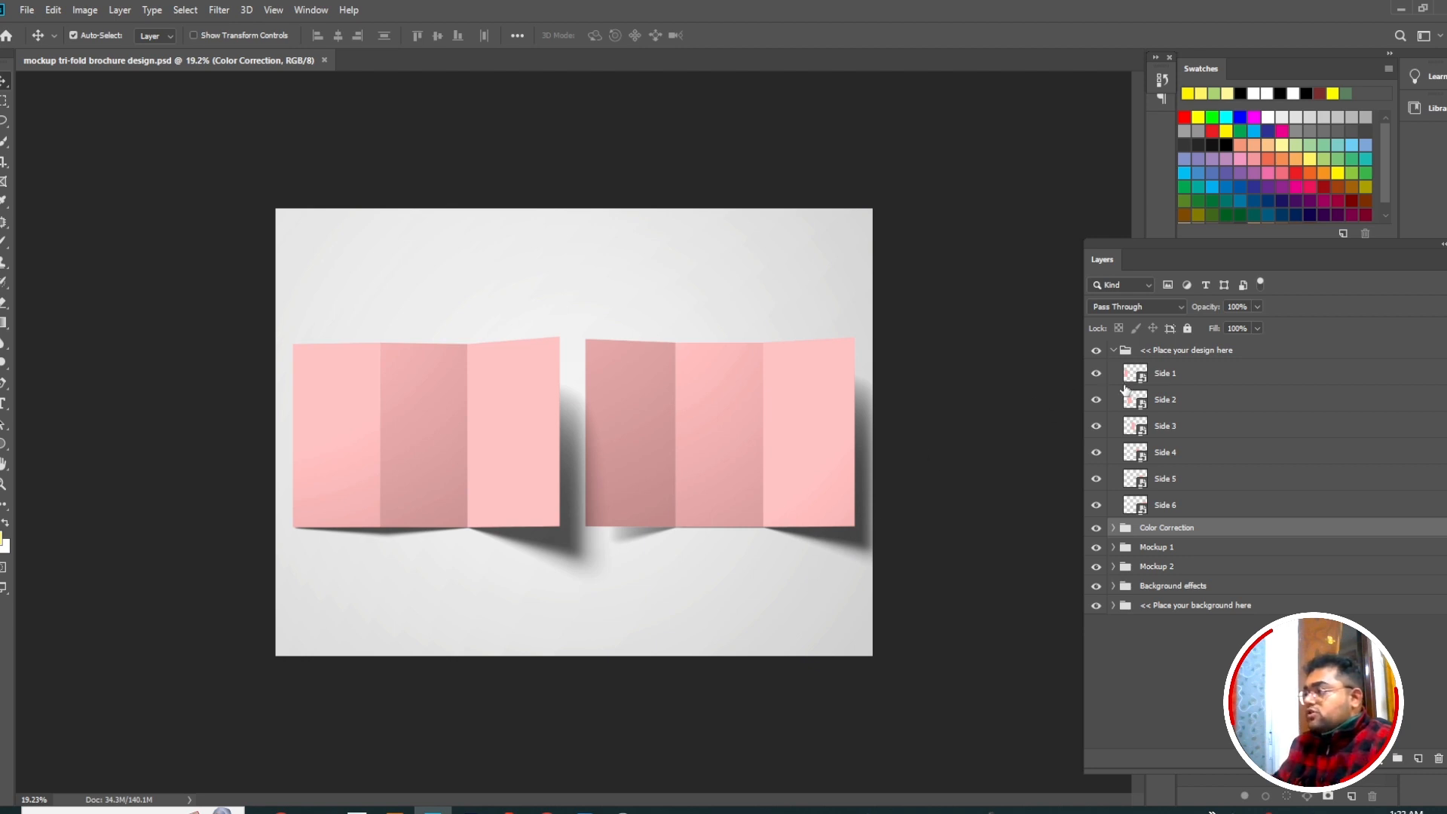
- Examine the mockup's Side 1 to Side 6 layers and both blank brochures, moving the Layers panel clear of the artwork
drag(1147, 254, 1050, 210)
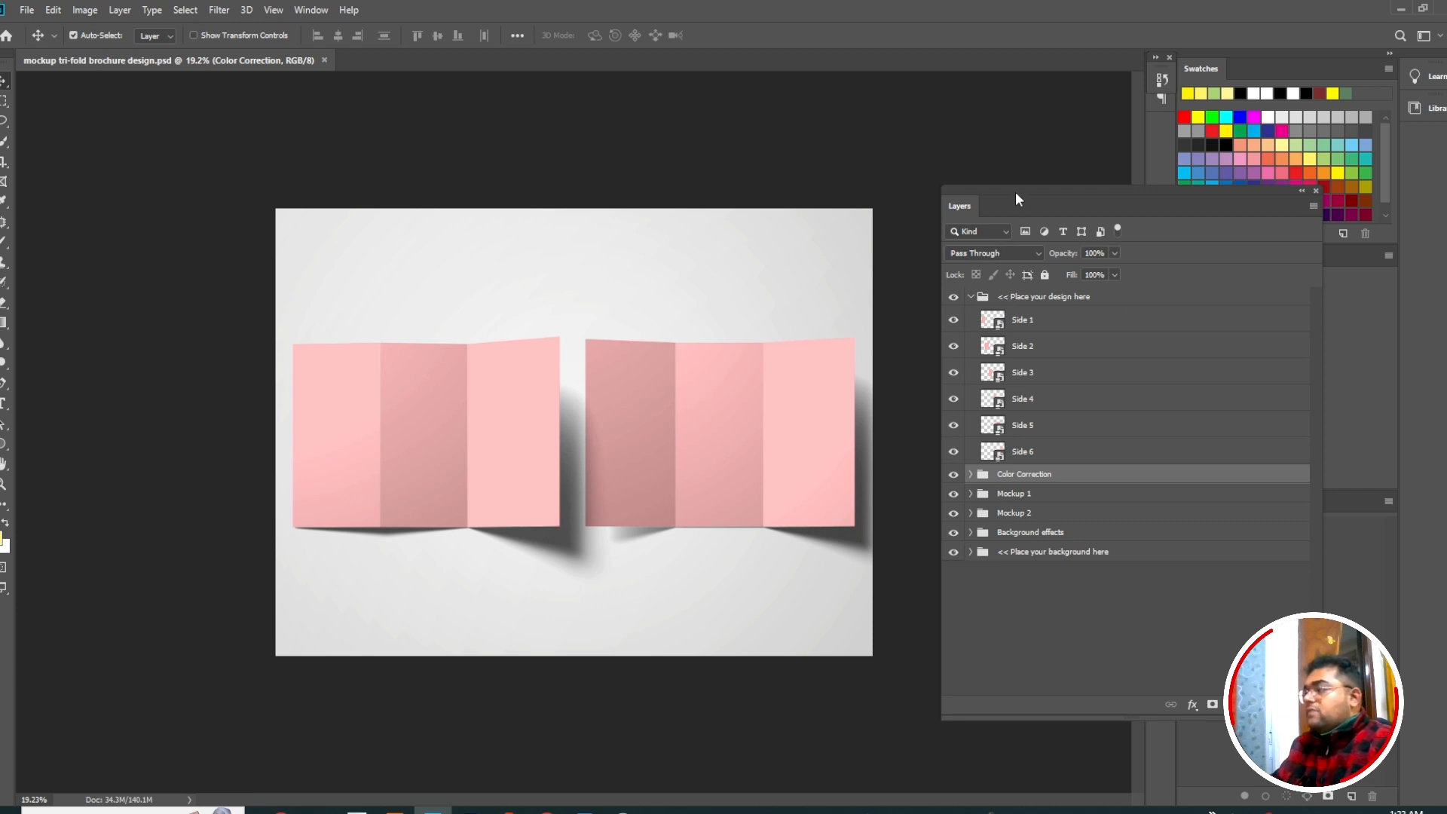
mouse_move(1015, 191)
mouse_down()
mouse_move(888, 200)
mouse_move(984, 219)
mouse_move(996, 206)
mouse_up()
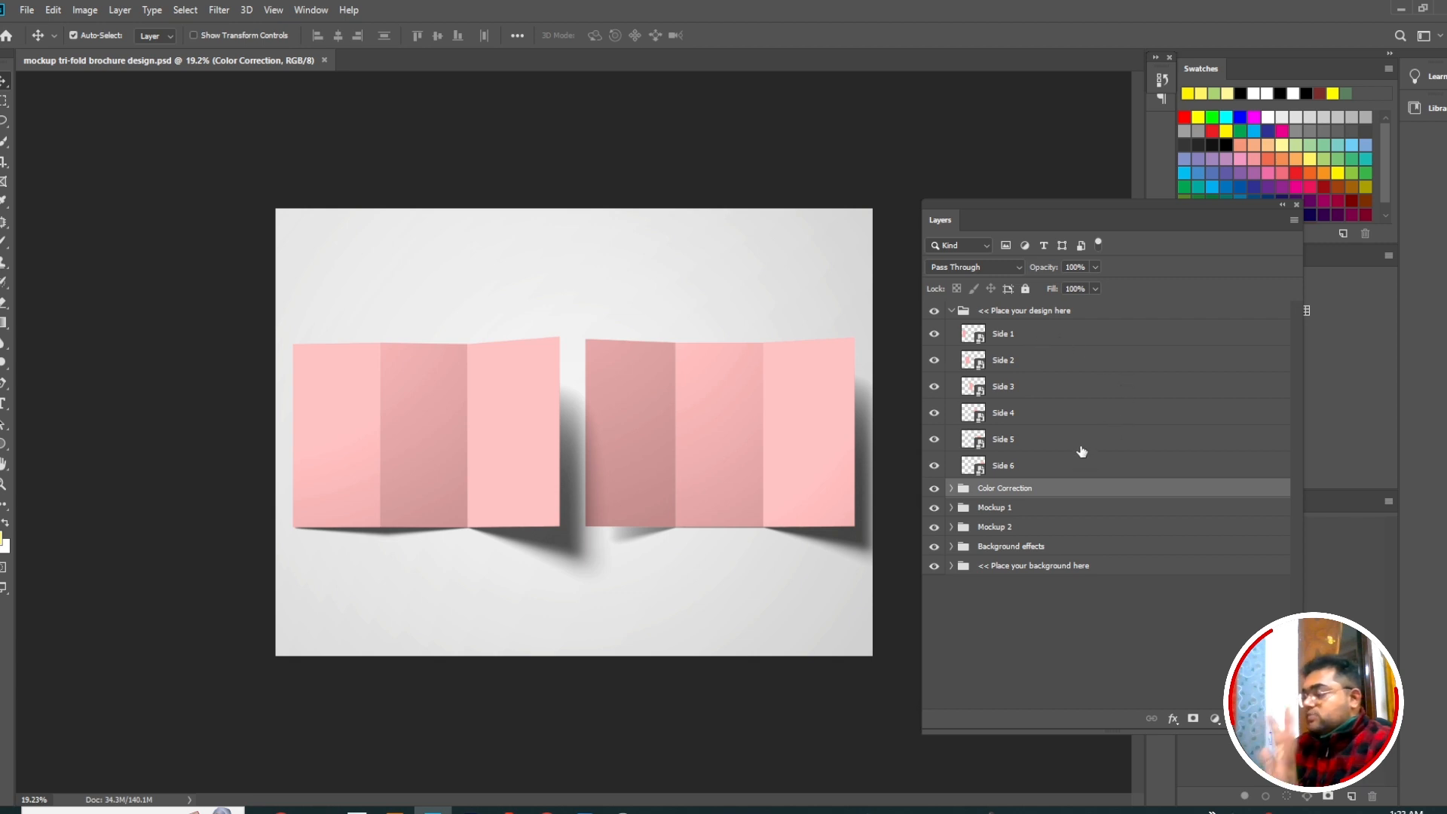
drag(1011, 214, 1001, 215)
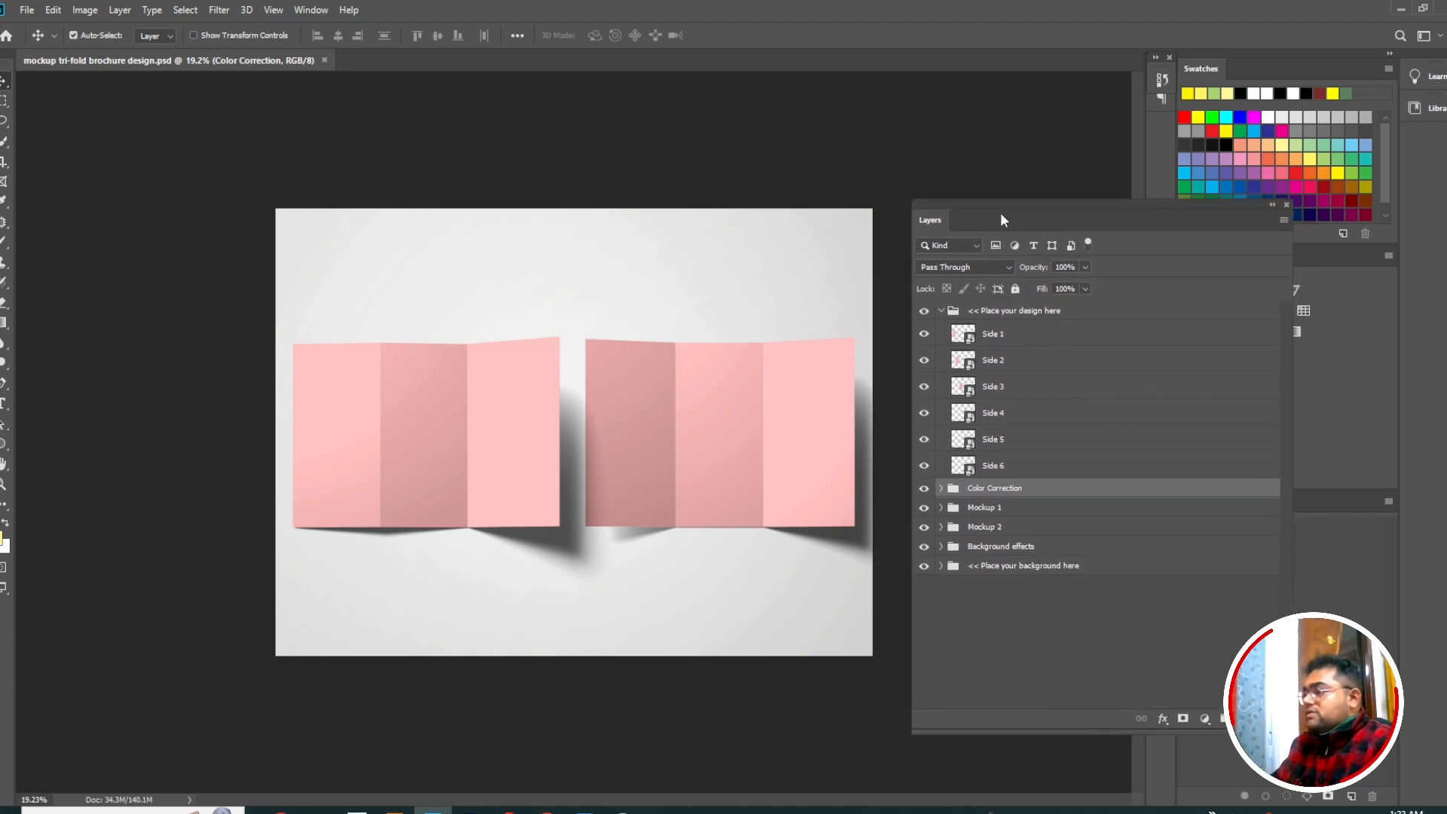
scroll(717, 405, up, 3)
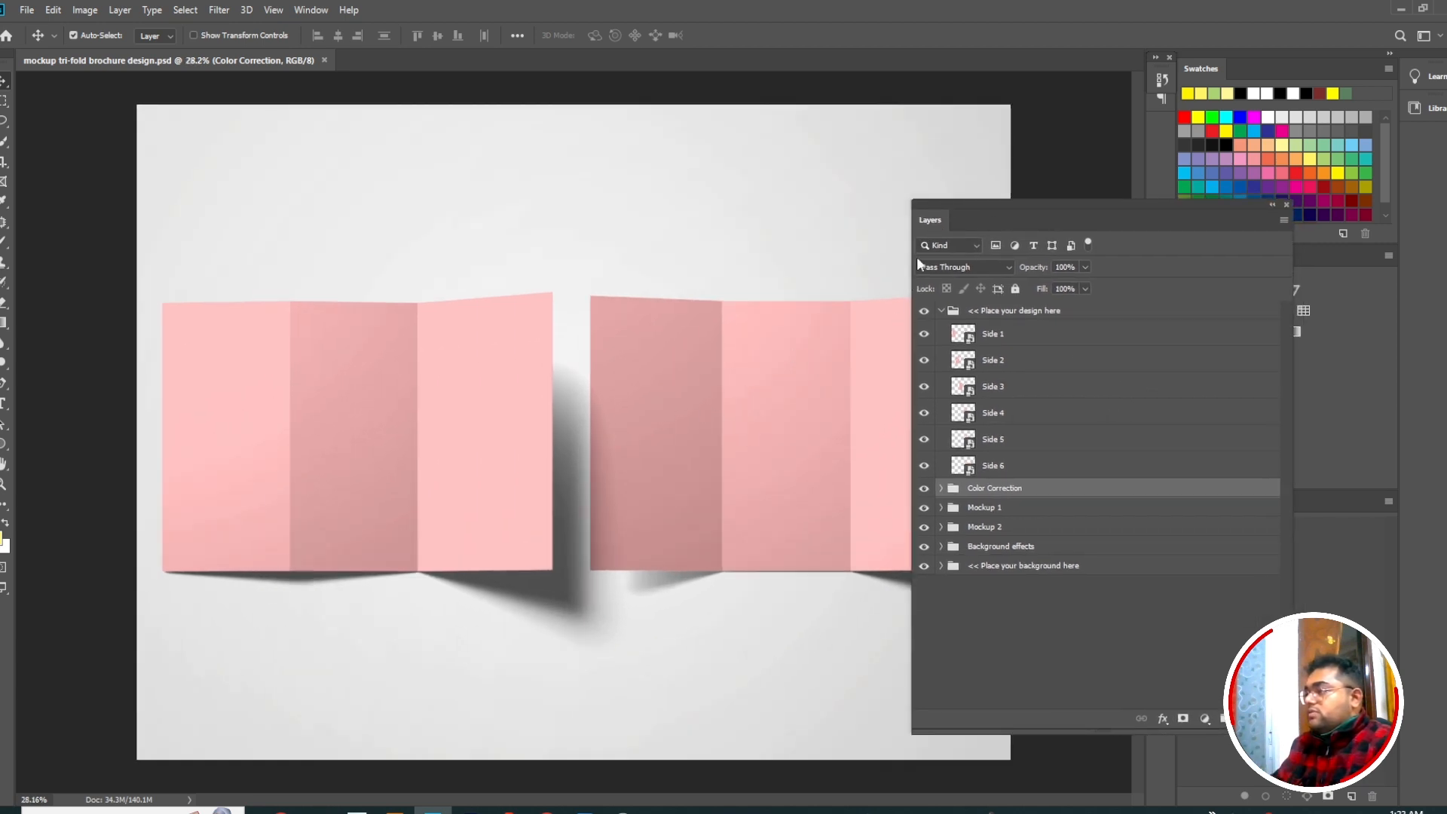
drag(916, 260, 1092, 220)
scroll(582, 493, up, 1)
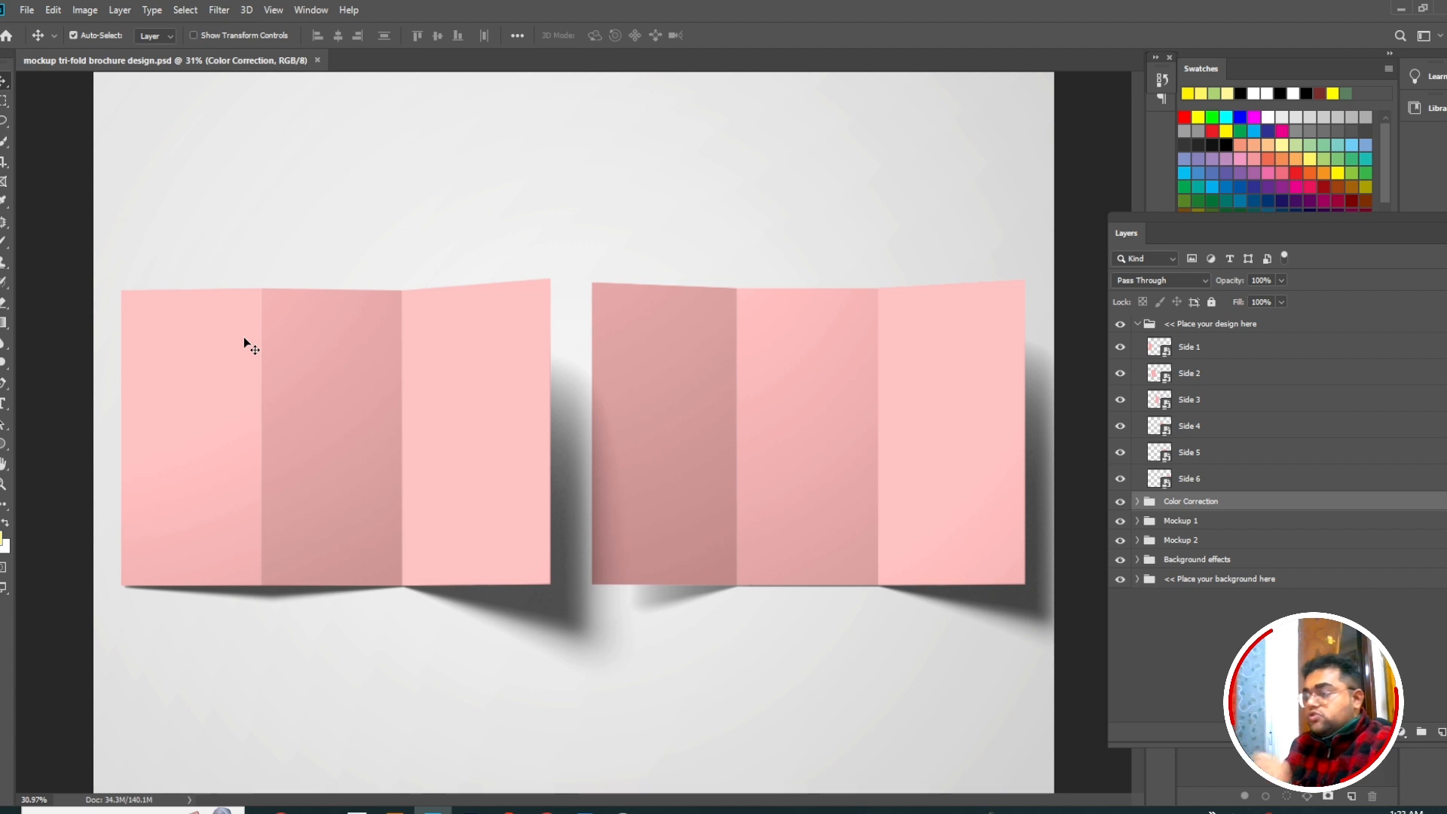
scroll(599, 445, down, 2)
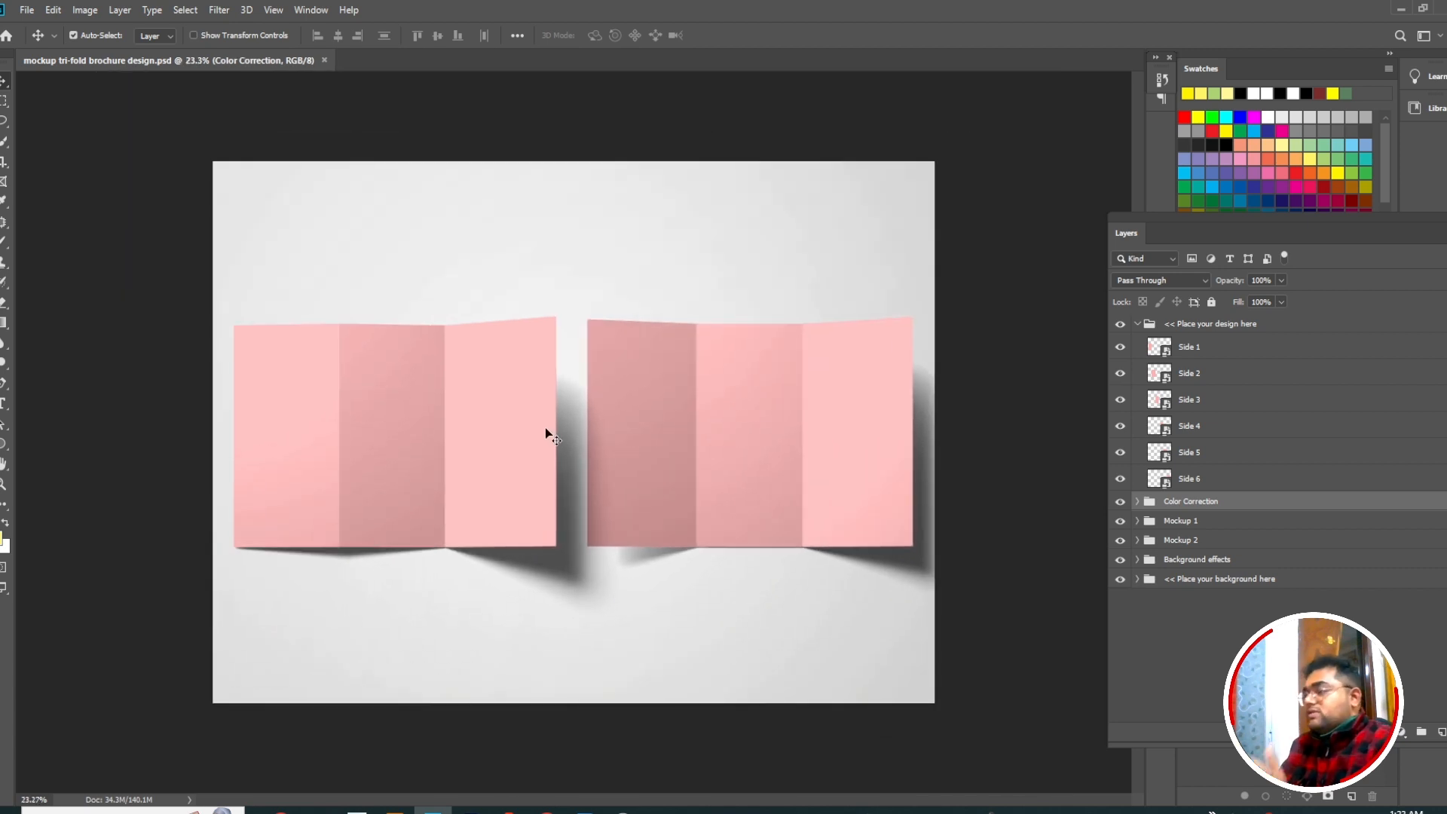
scroll(544, 427, up, 2)
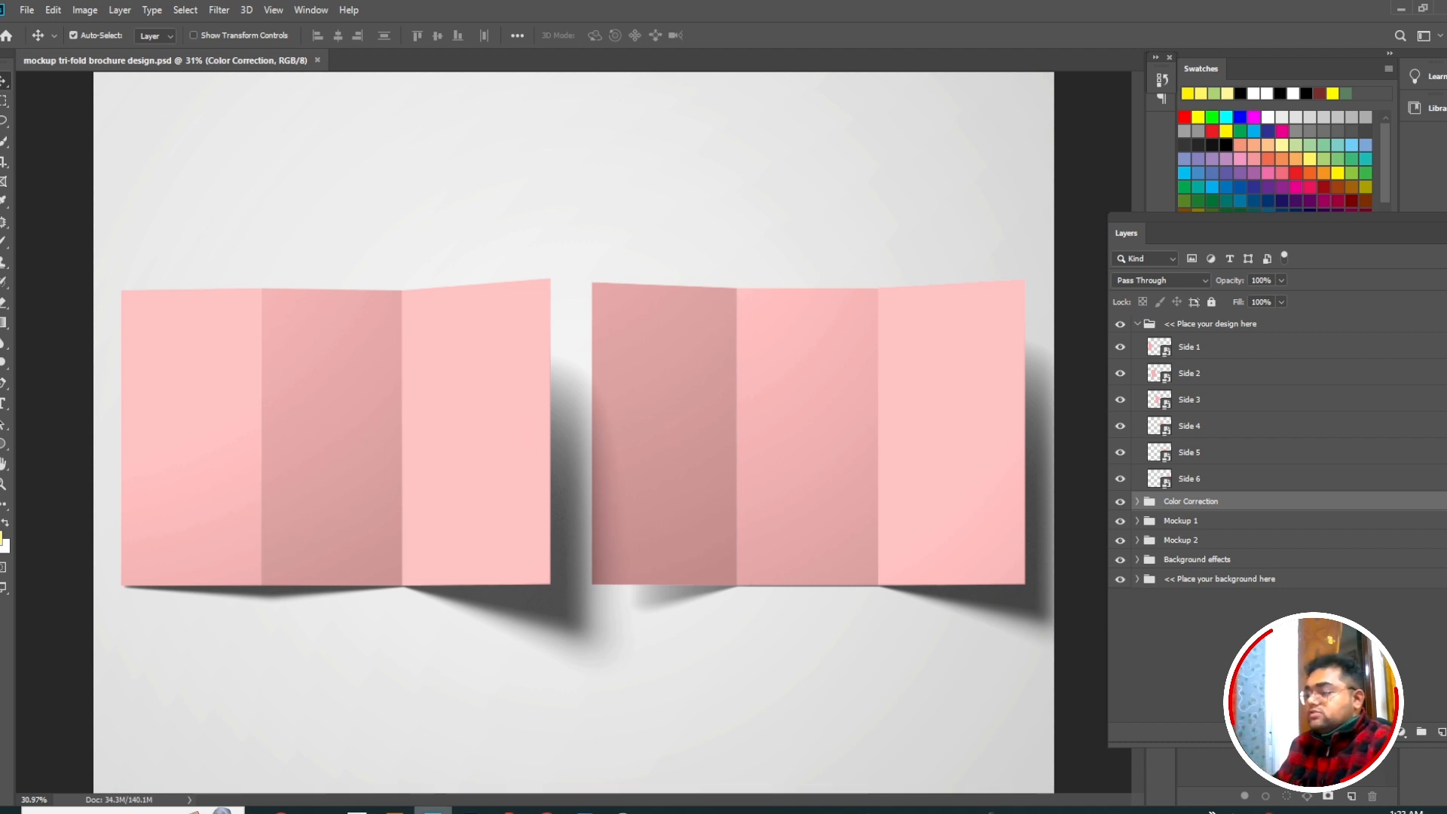
- Switch to Illustrator and examine both spreads of Tri-fold Brochure Design.ai against the mockup's panel order
click(393, 810)
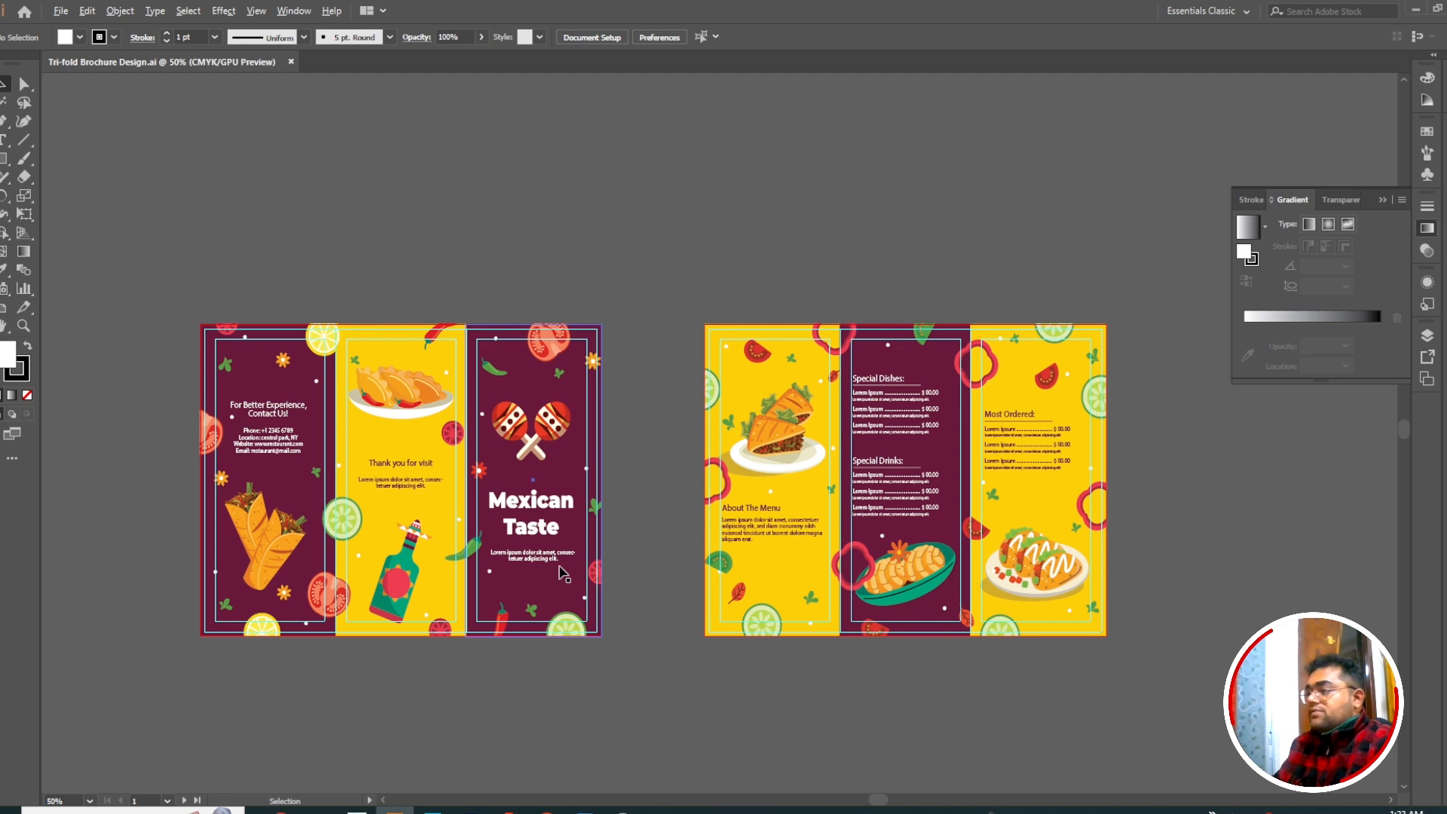
scroll(572, 568, up, 1)
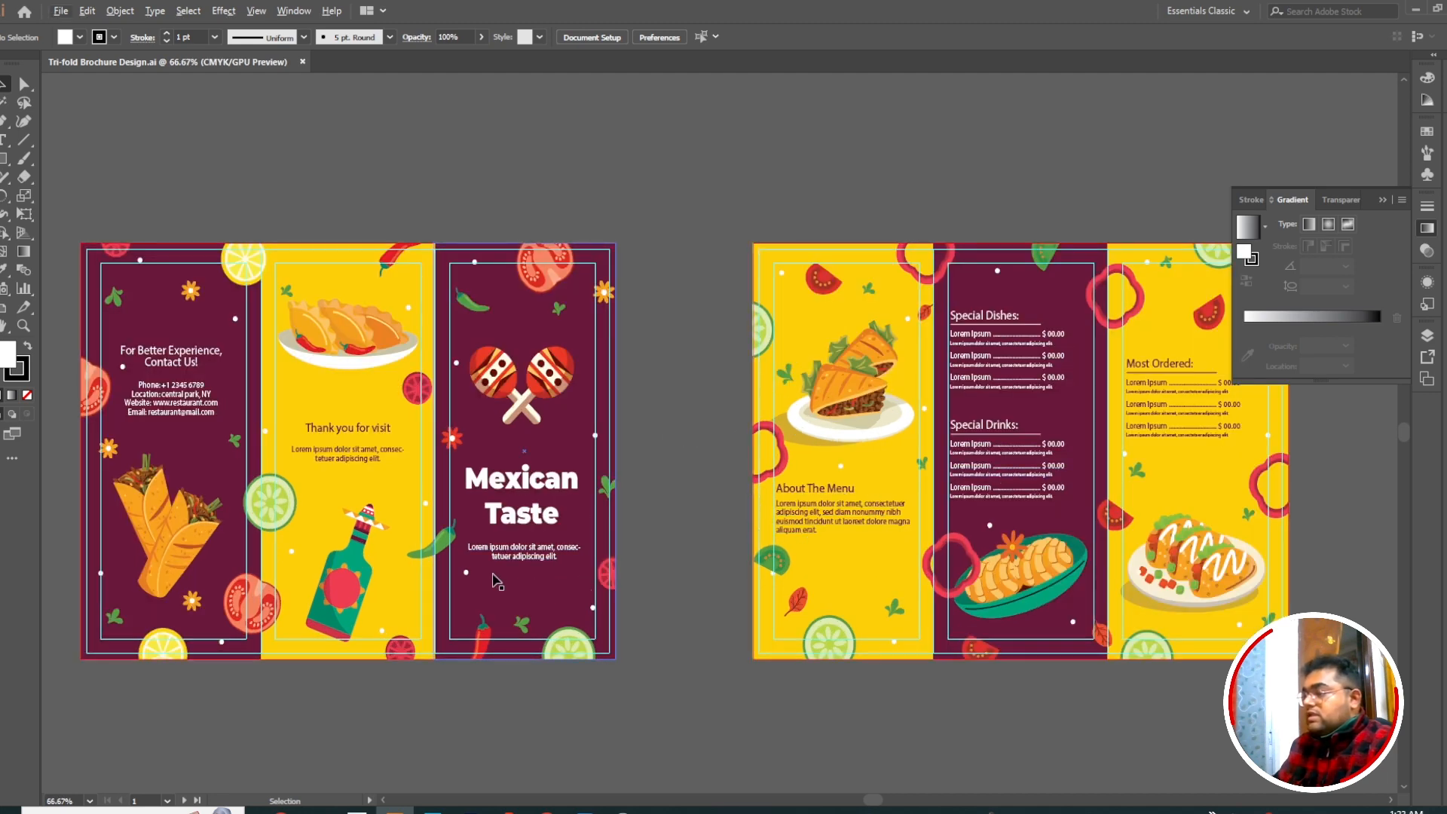
scroll(520, 656, down, 2)
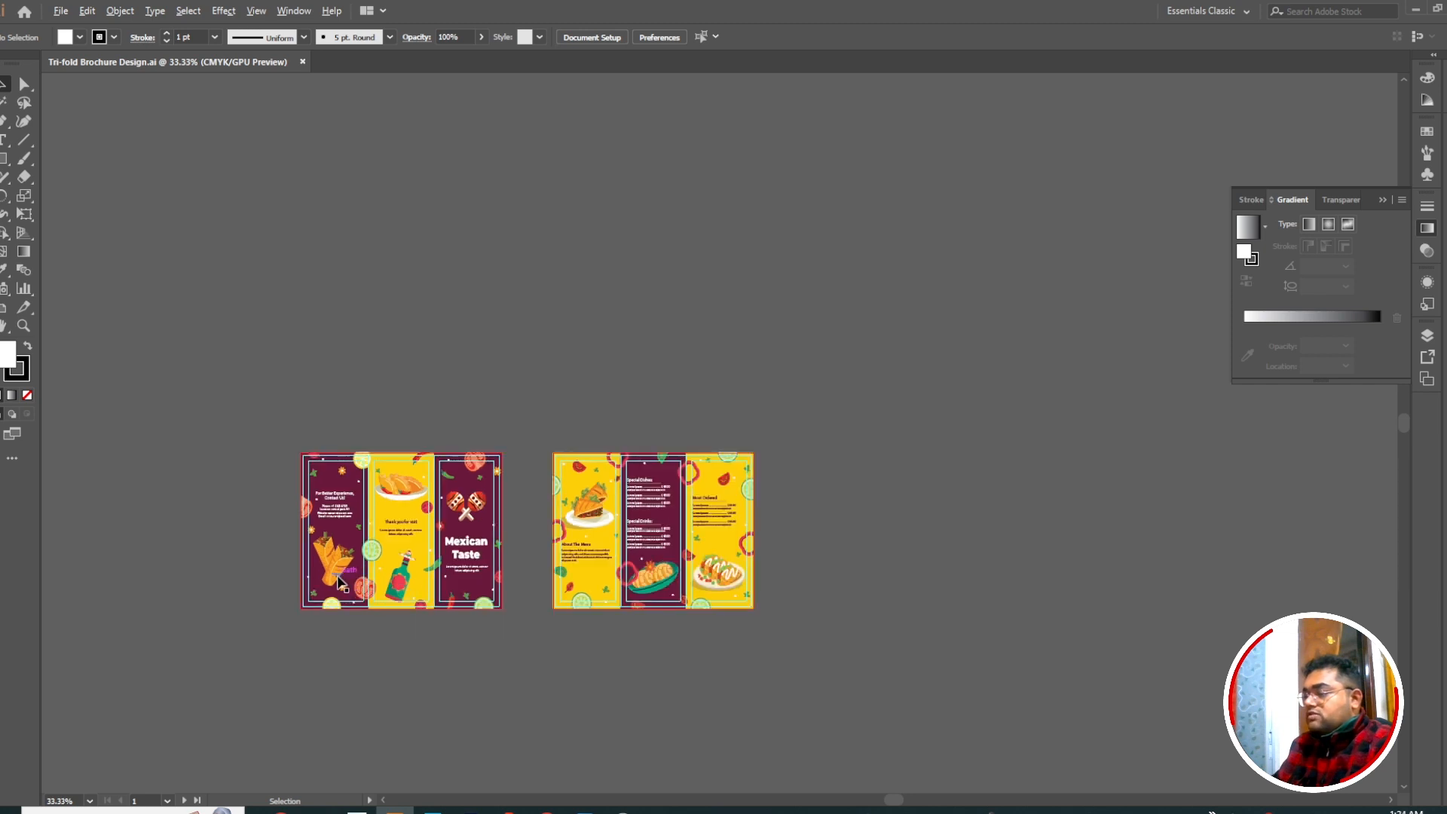
scroll(360, 585, up, 2)
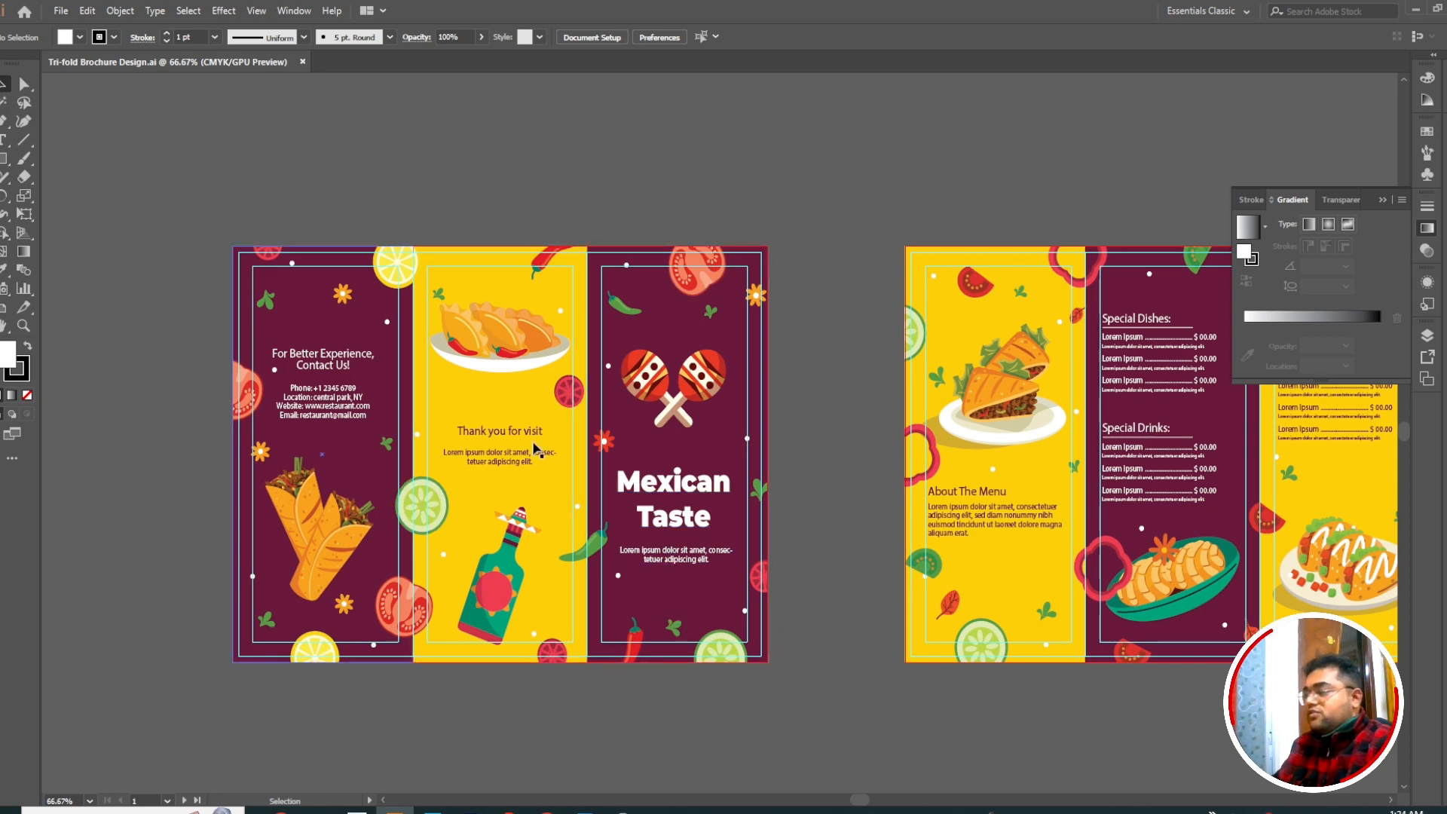
drag(850, 400, 597, 404)
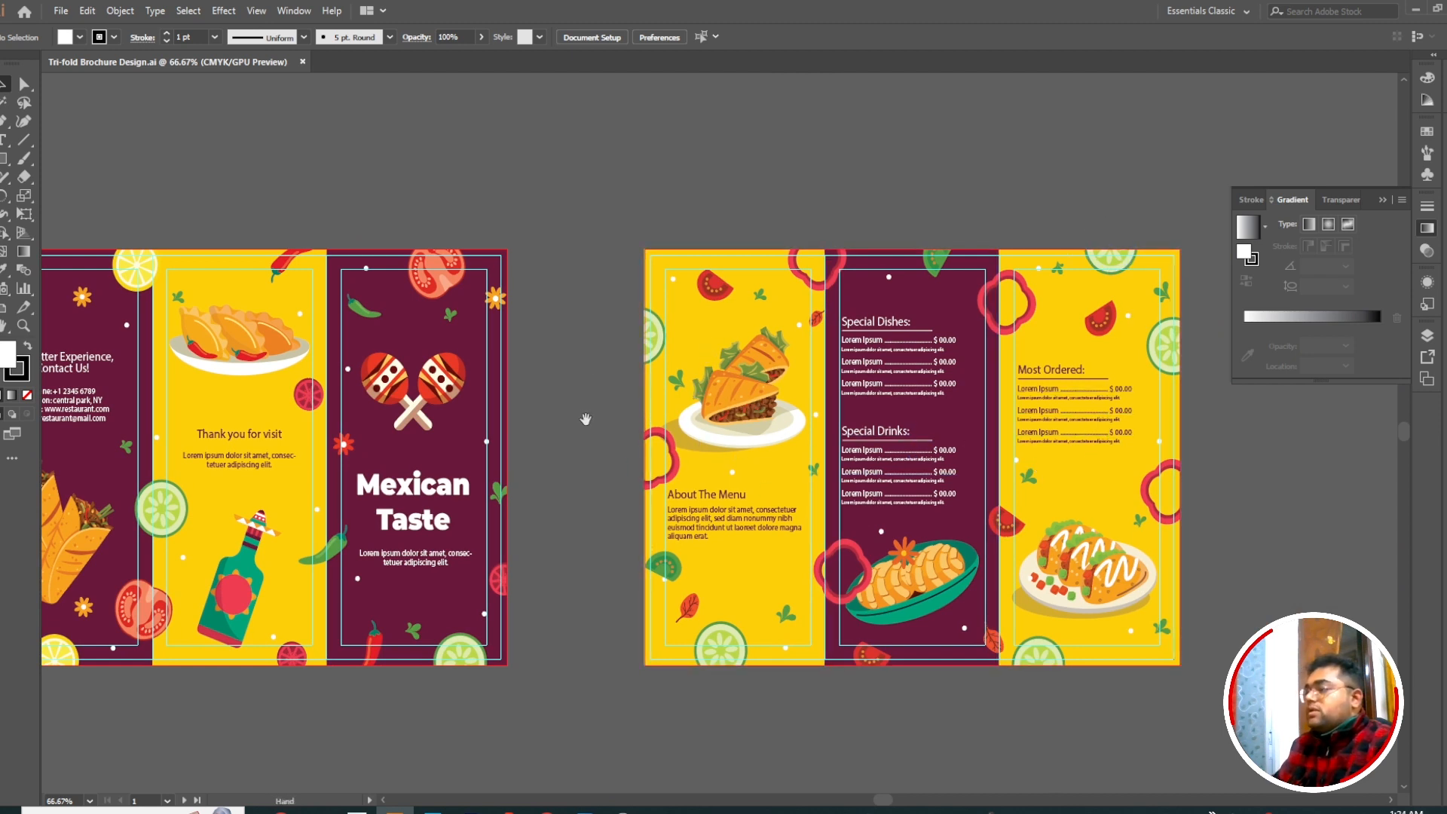
drag(589, 419, 724, 413)
click(432, 809)
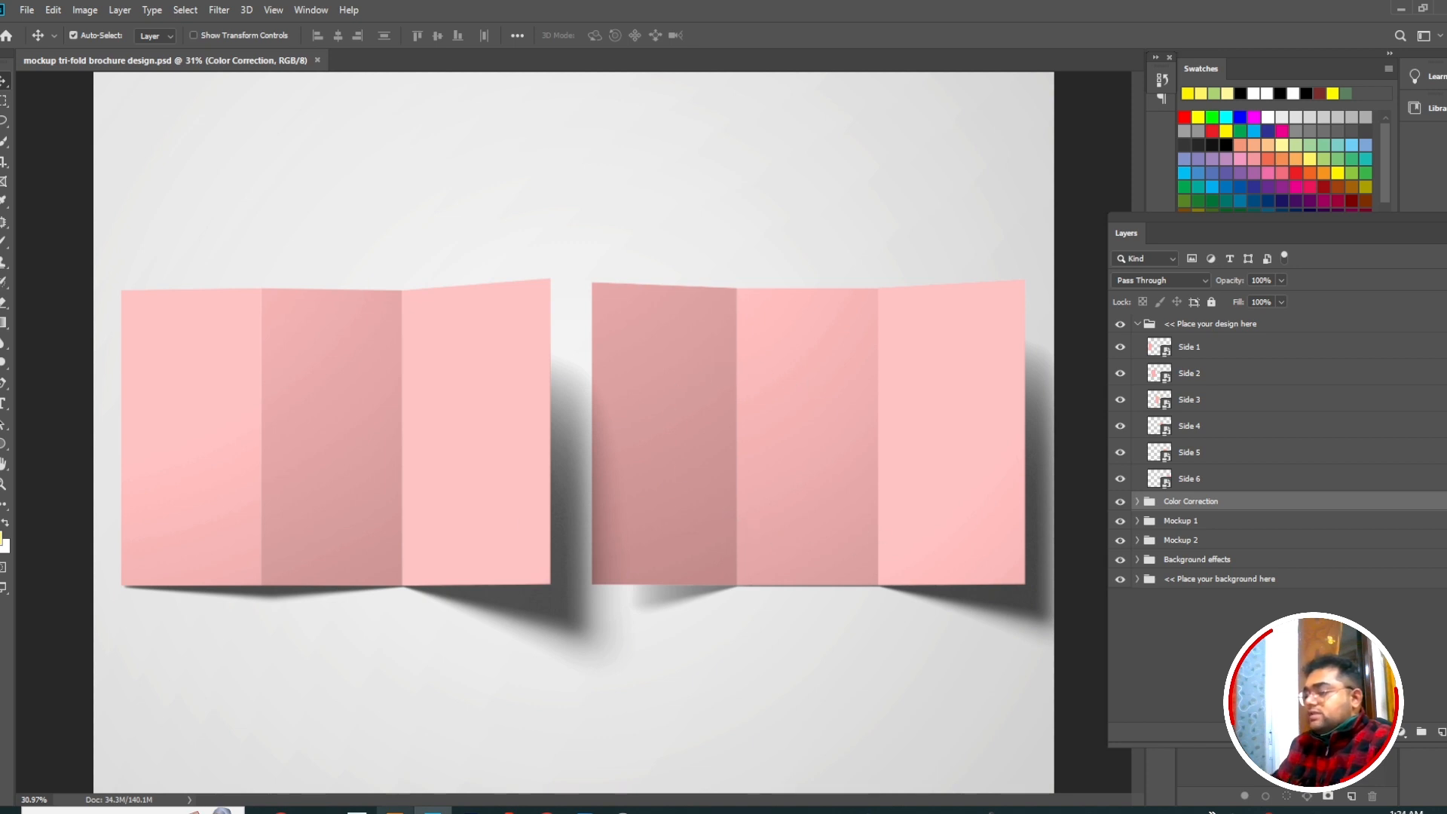
click(393, 810)
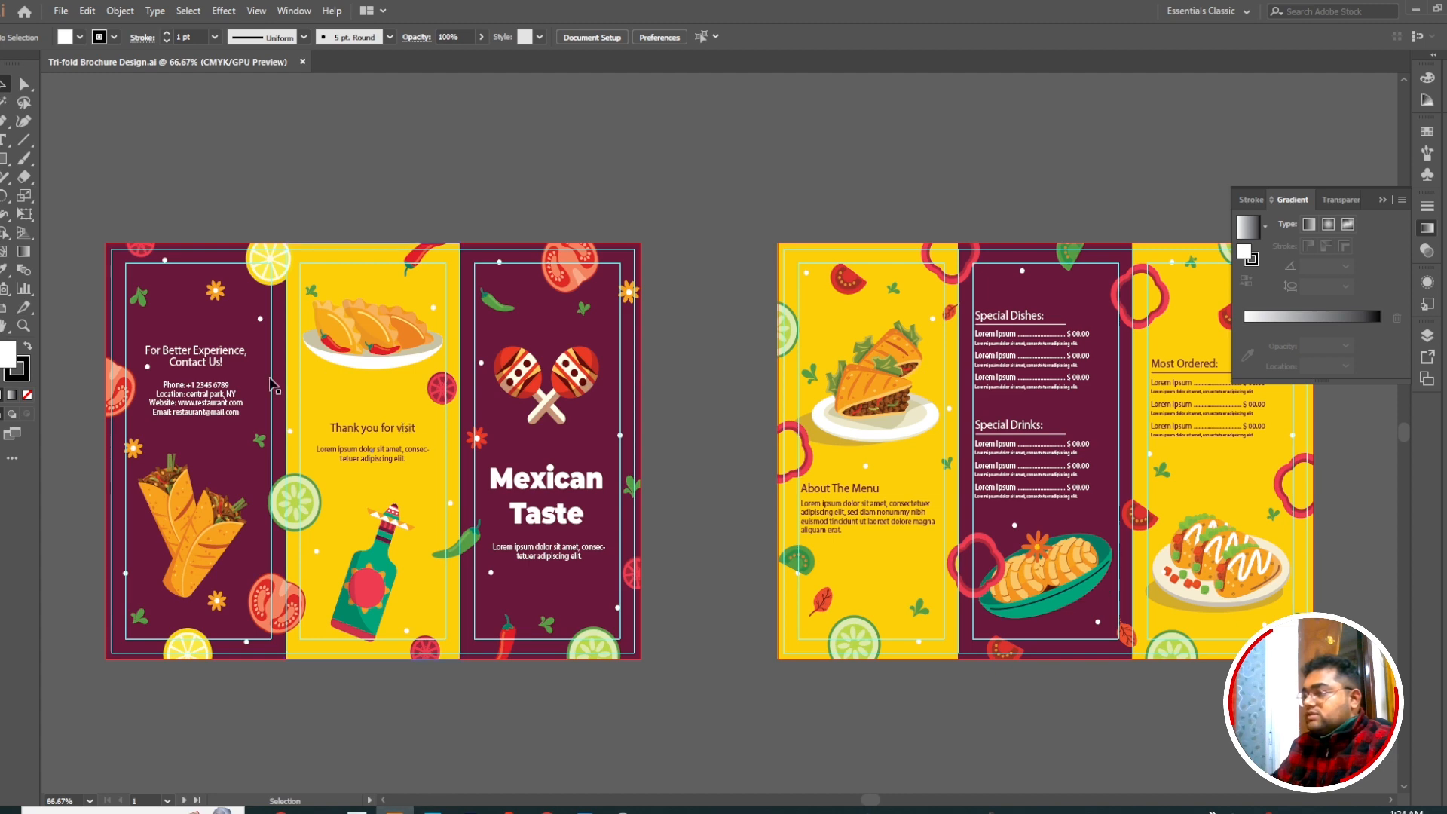
- Switch to Photoshop and identify the first brochure's panel layers, selecting Side 2 and Side 3 and toggling Side 3's visibility off and on
click(432, 810)
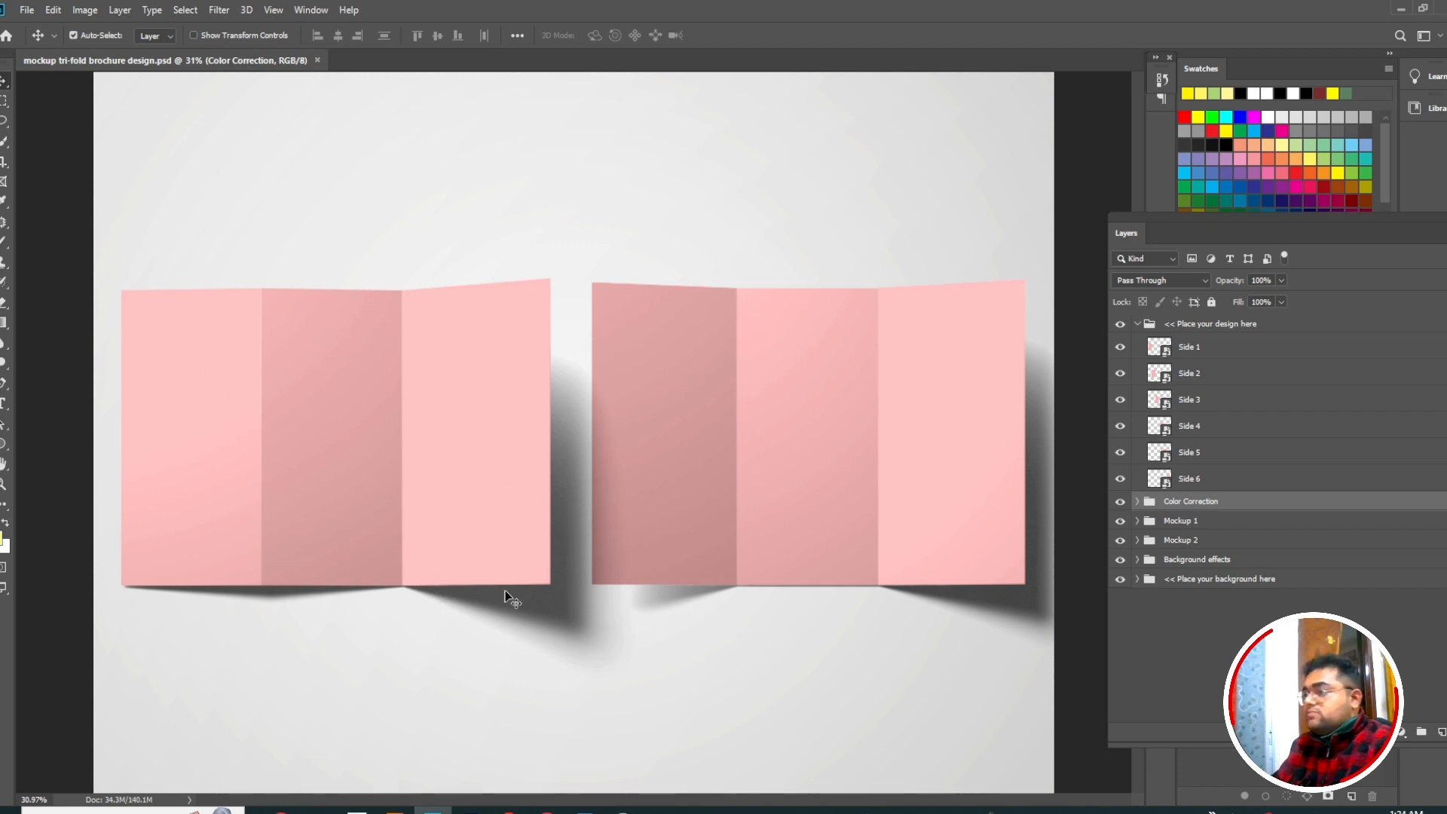
click(495, 472)
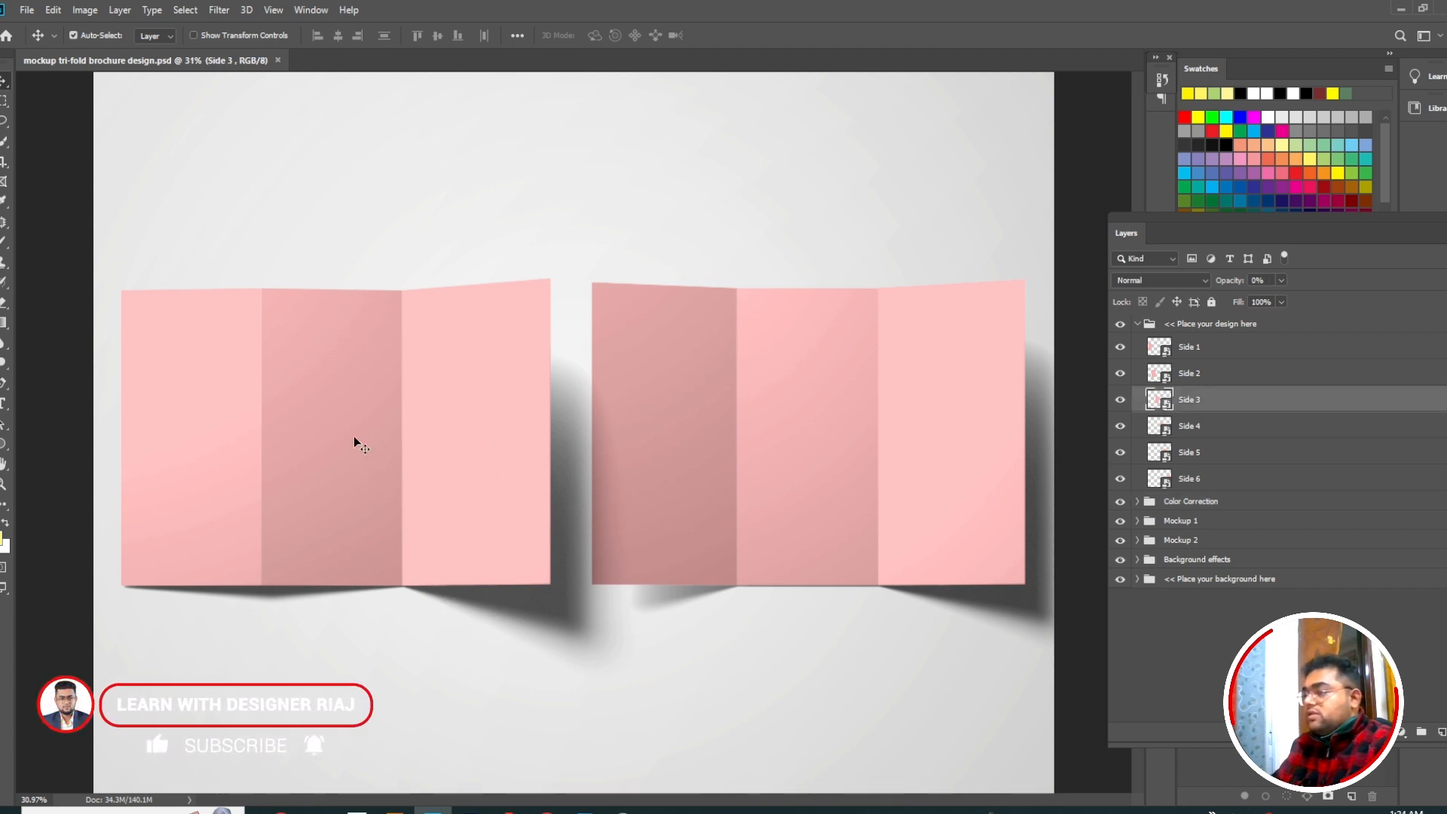
click(336, 419)
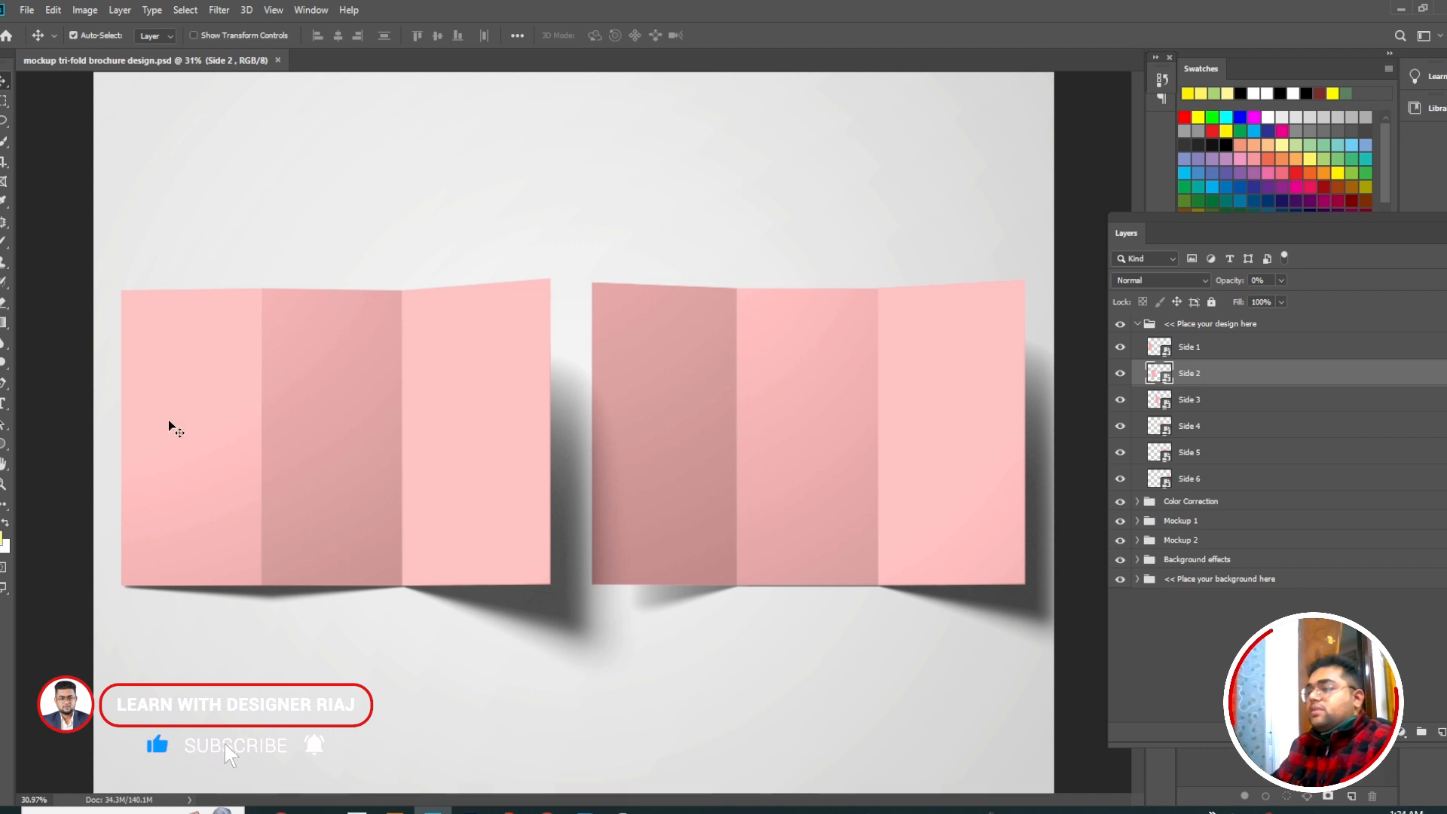
scroll(181, 440, up, 1)
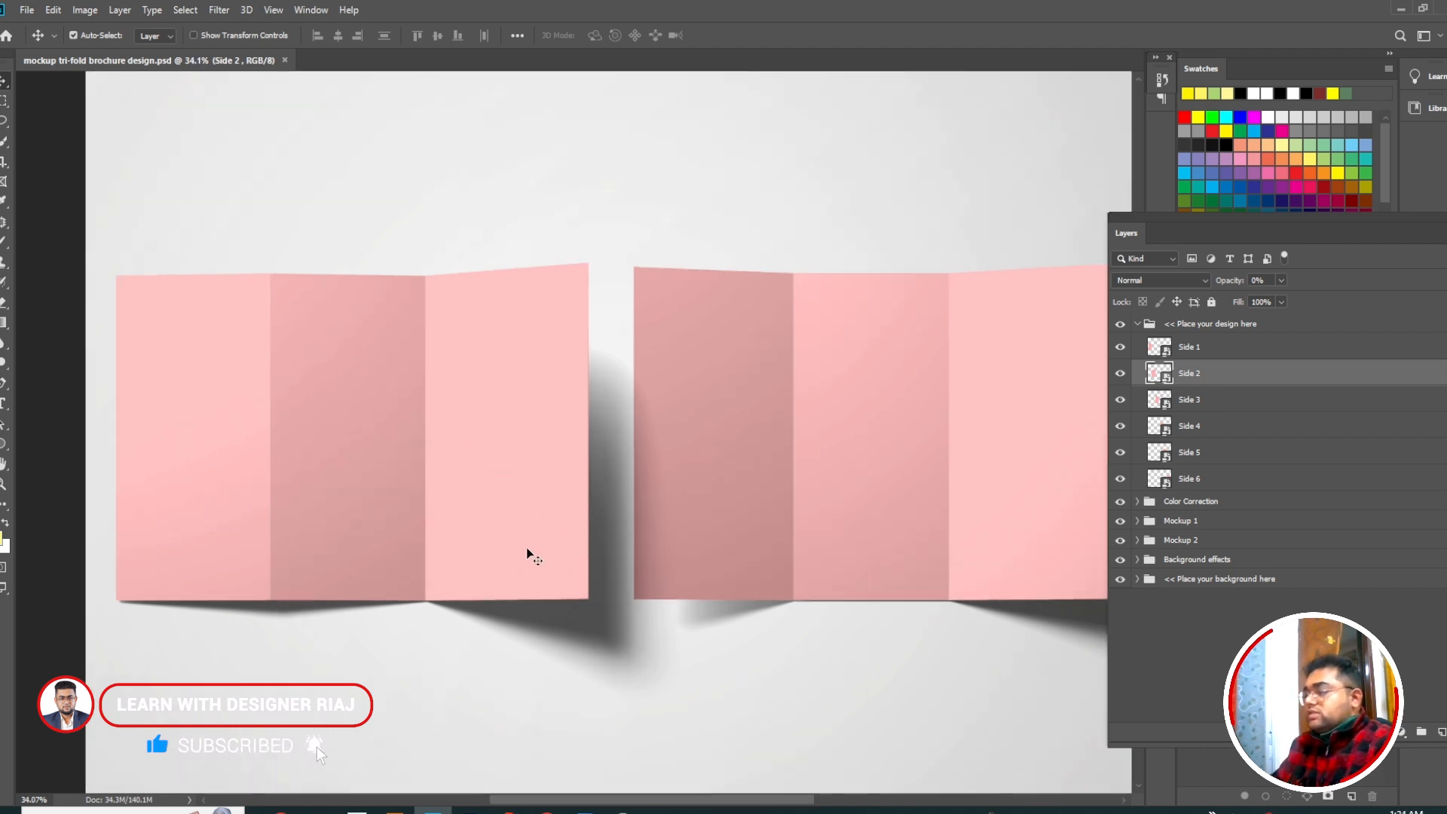
click(547, 337)
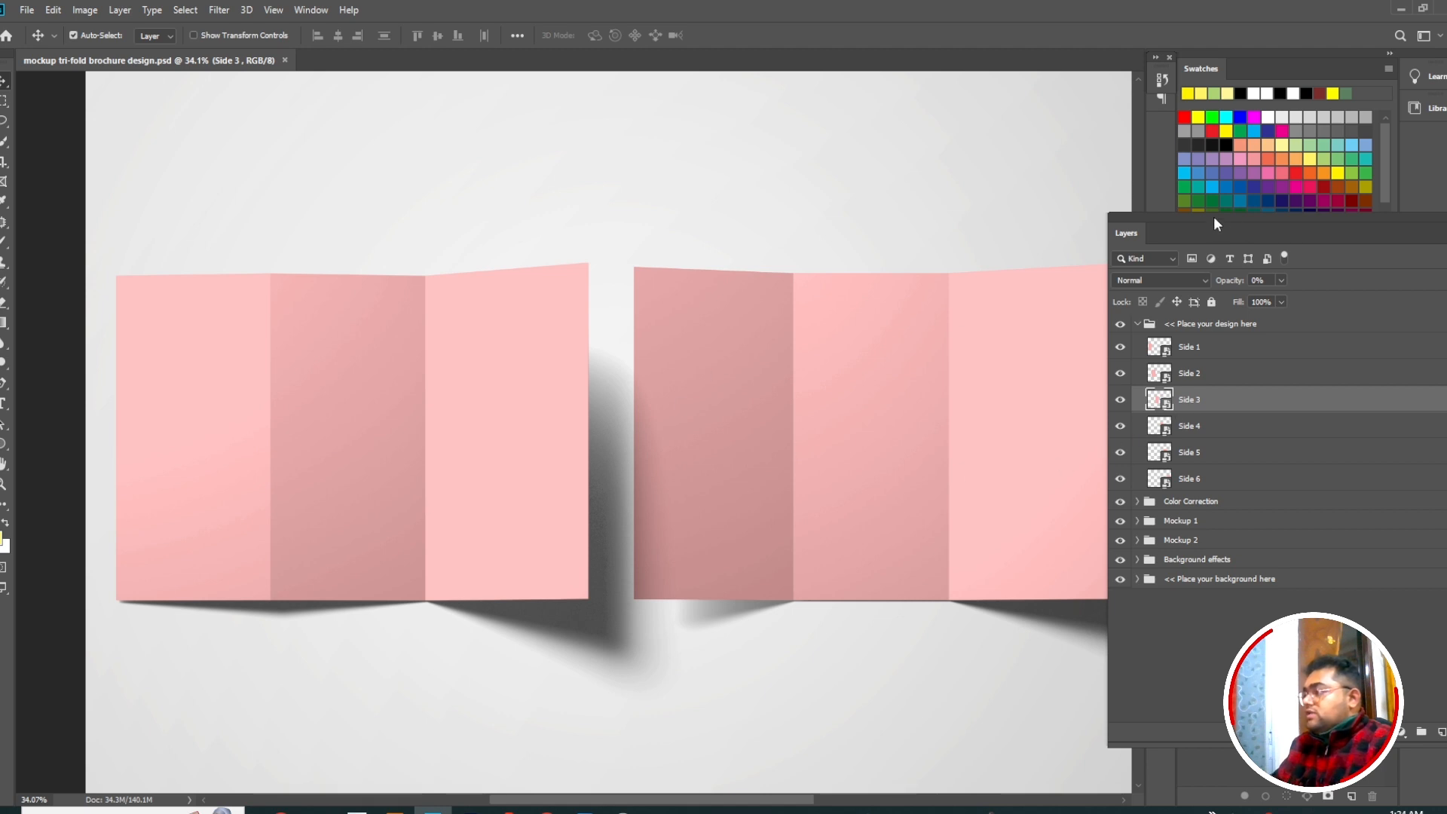
drag(1213, 224, 1104, 224)
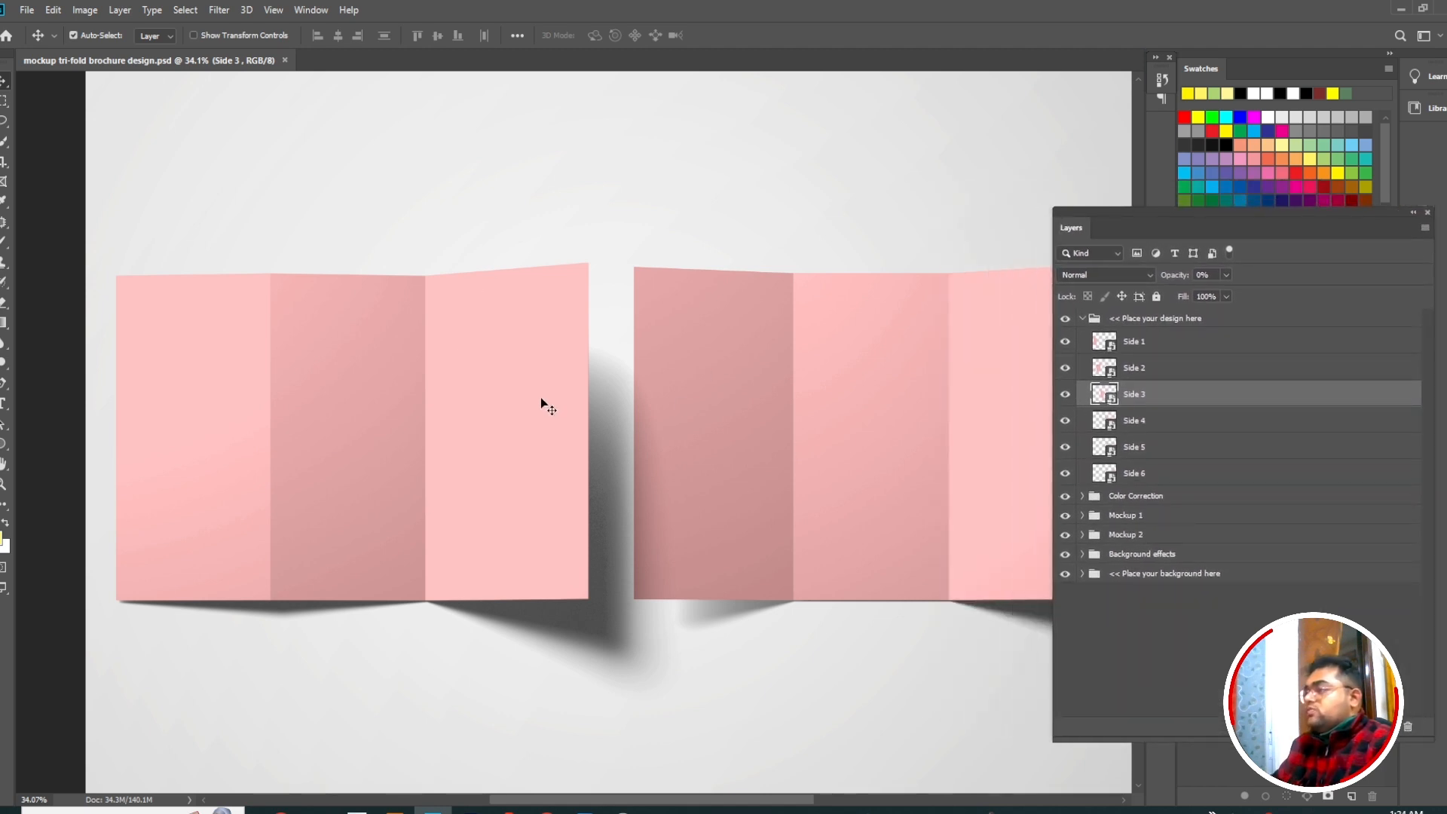
scroll(358, 414, down, 1)
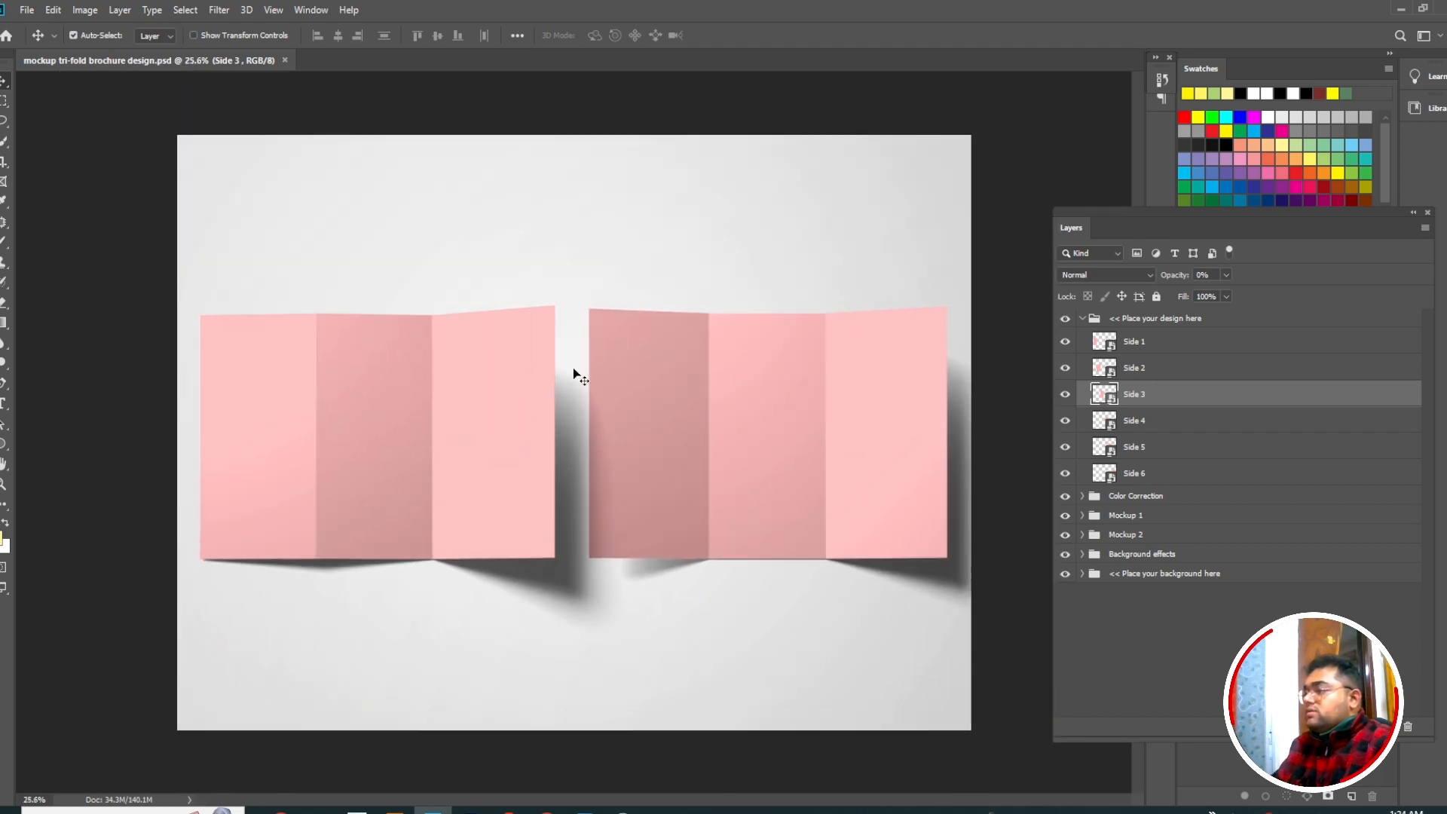
scroll(576, 433, up, 1)
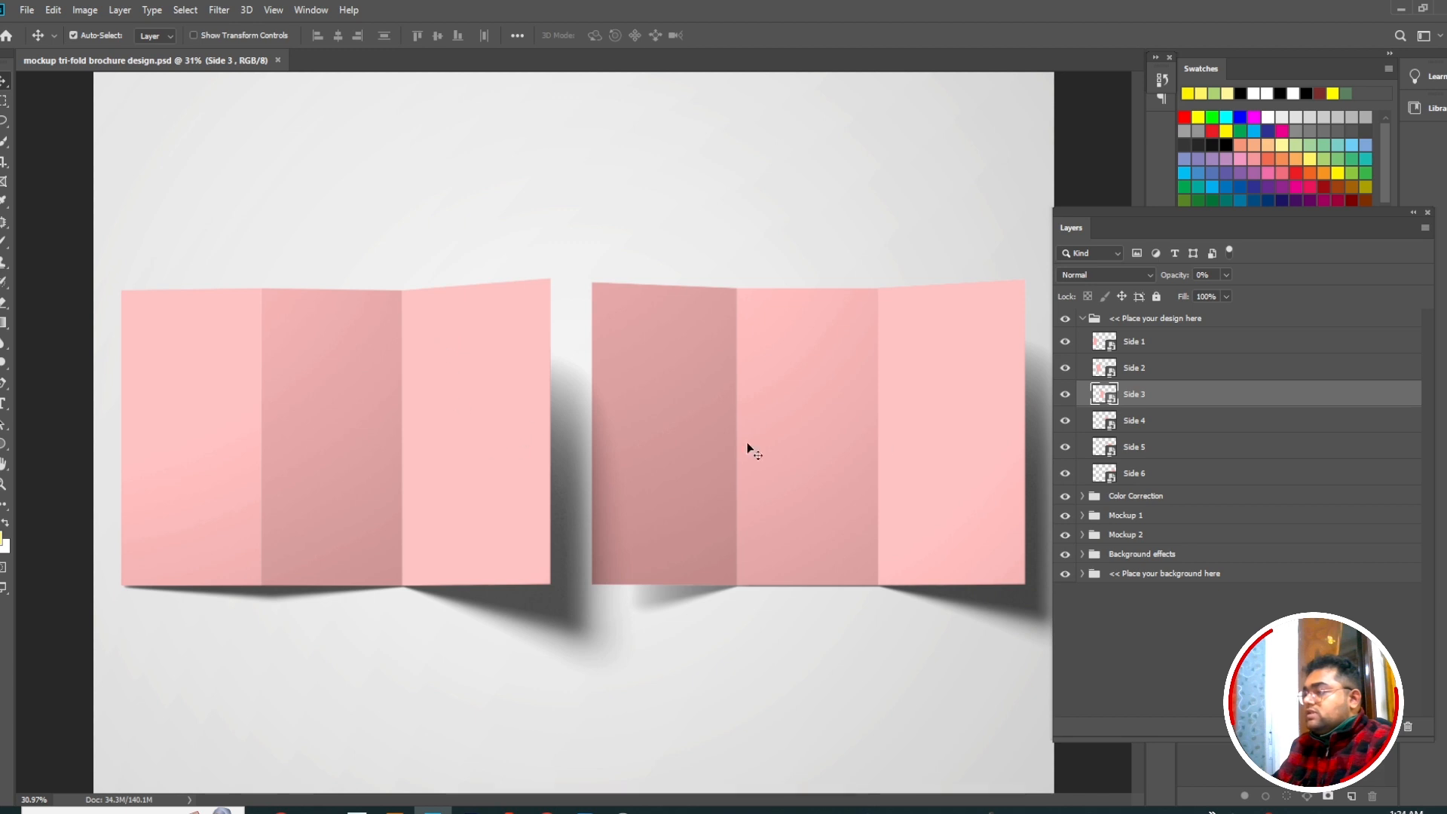
click(1066, 396)
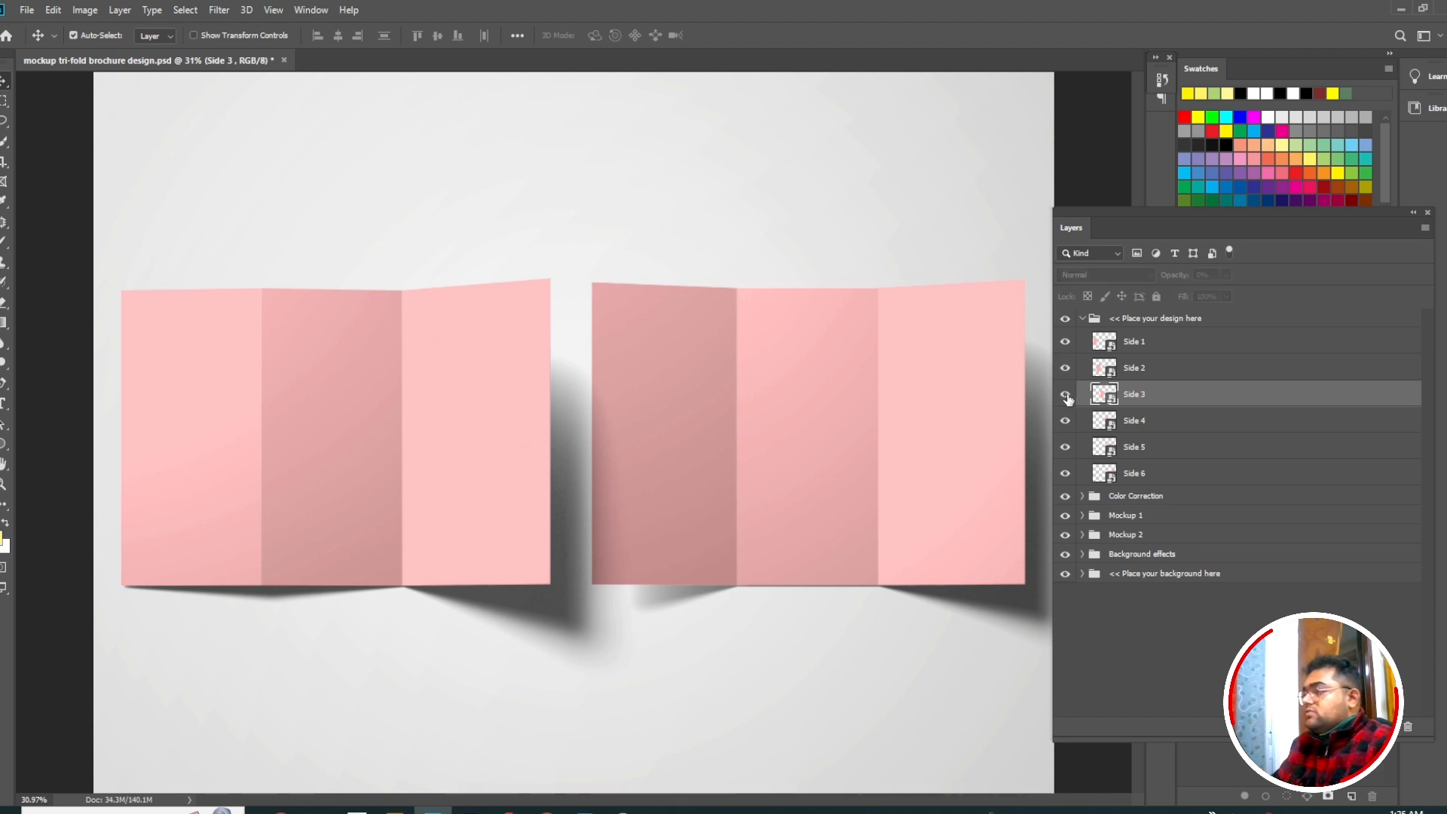
click(1065, 395)
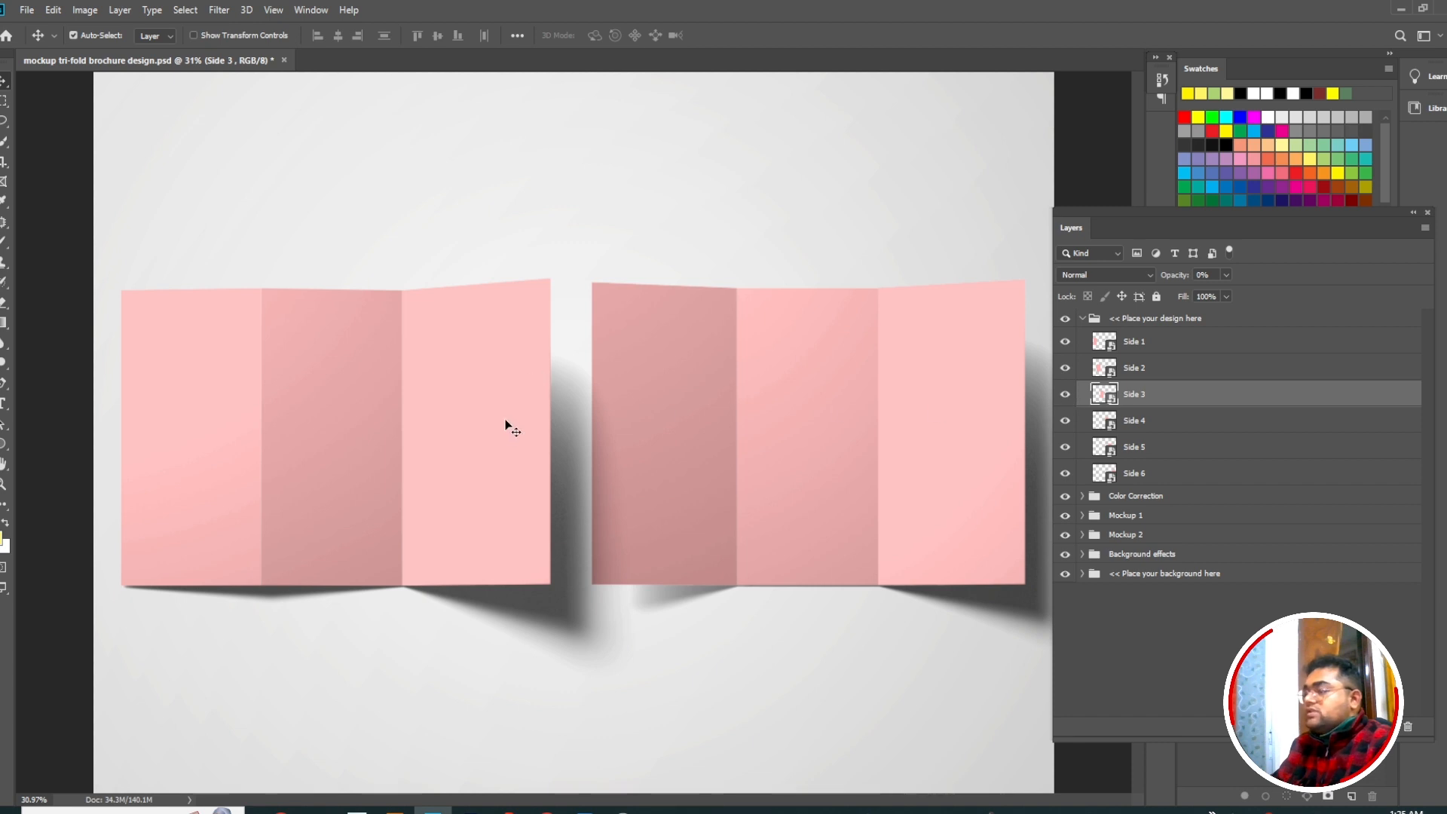
- Switch to Illustrator and draw a white rectangle about 3.67 × 8.5 in over the Mexican Taste cover panel, snapped to its outer guides
click(394, 808)
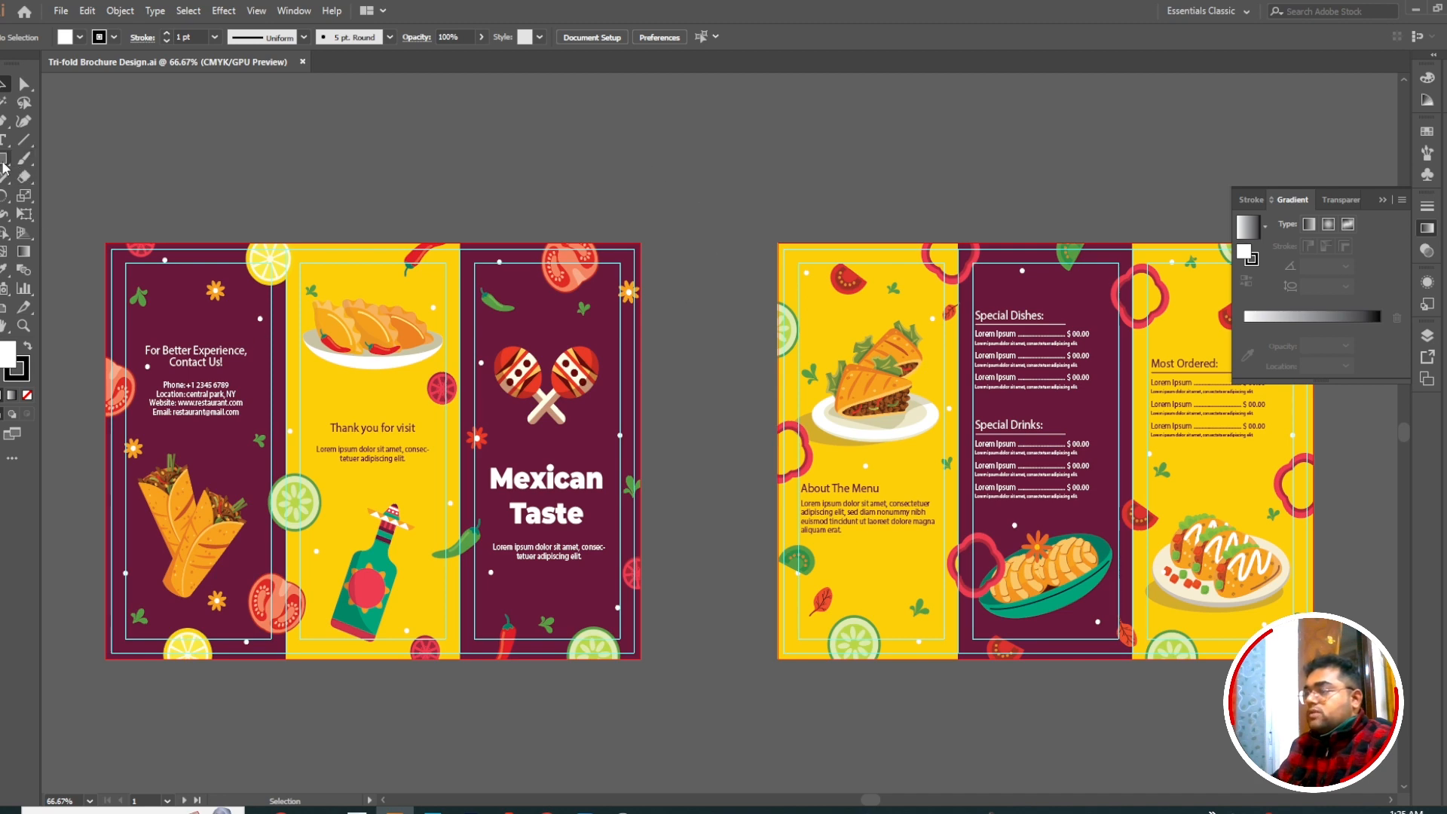
drag(4, 166, 58, 162)
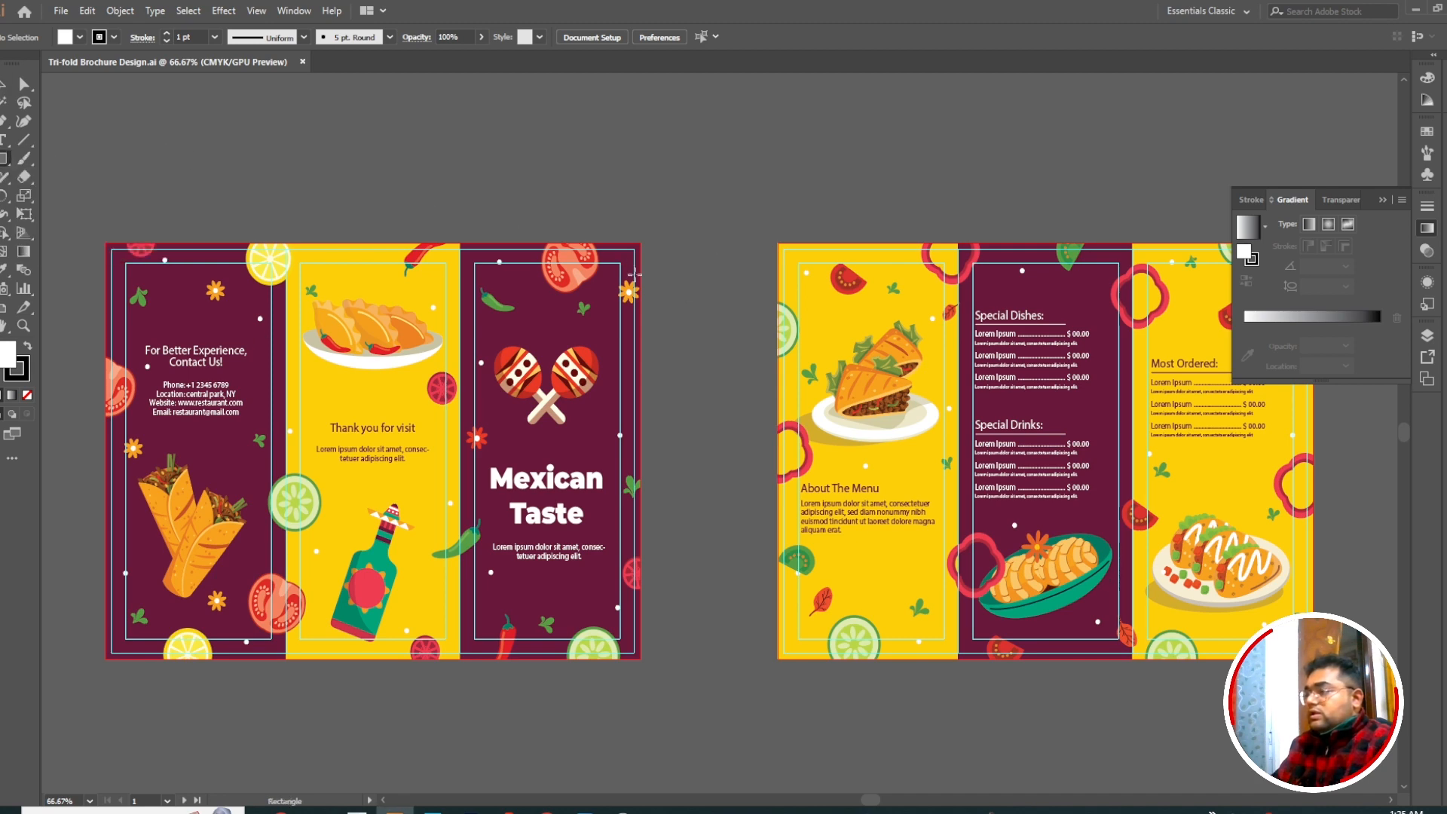
scroll(642, 305, down, 2)
scroll(544, 378, up, 2)
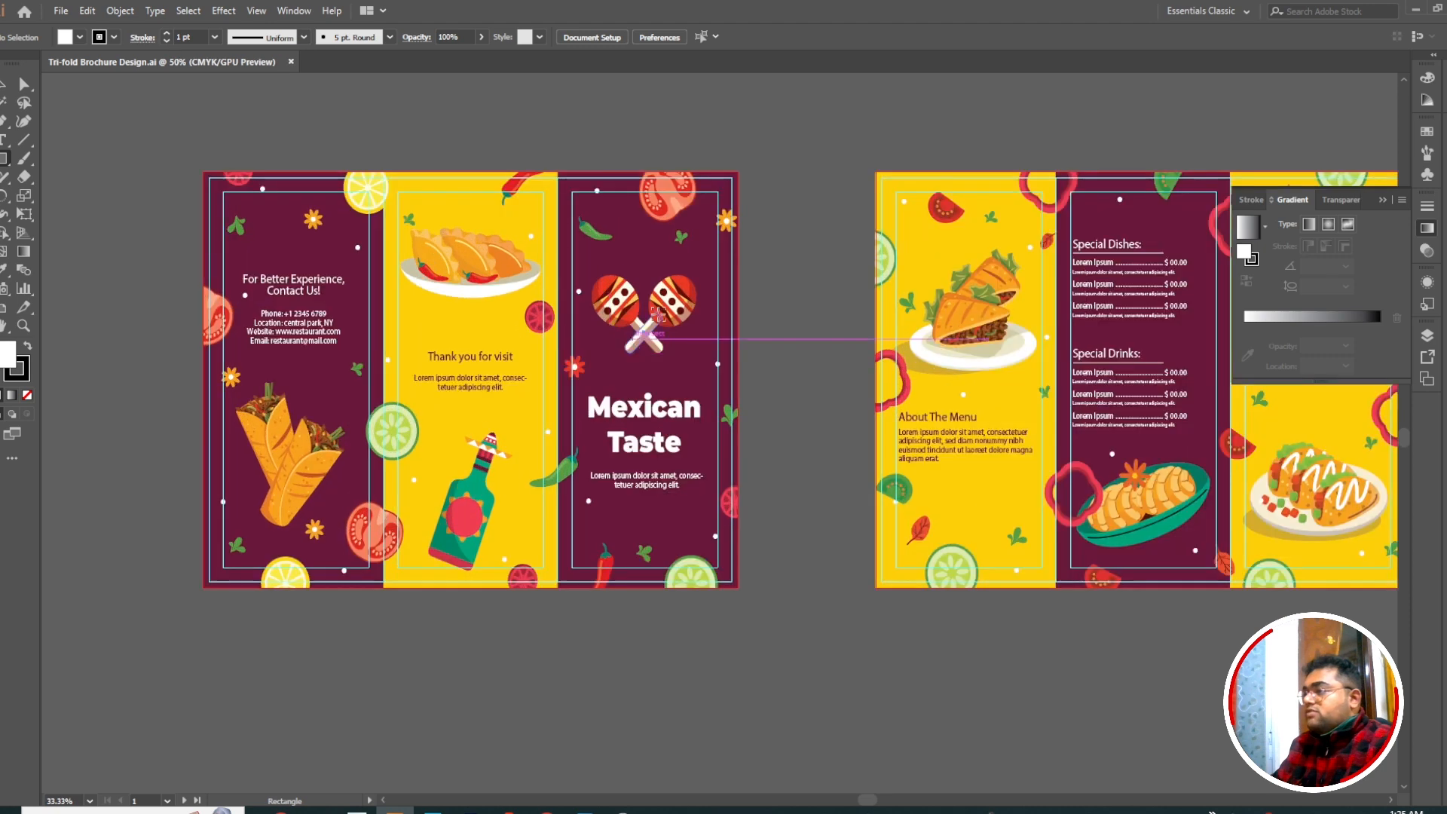
scroll(682, 337, up, 2)
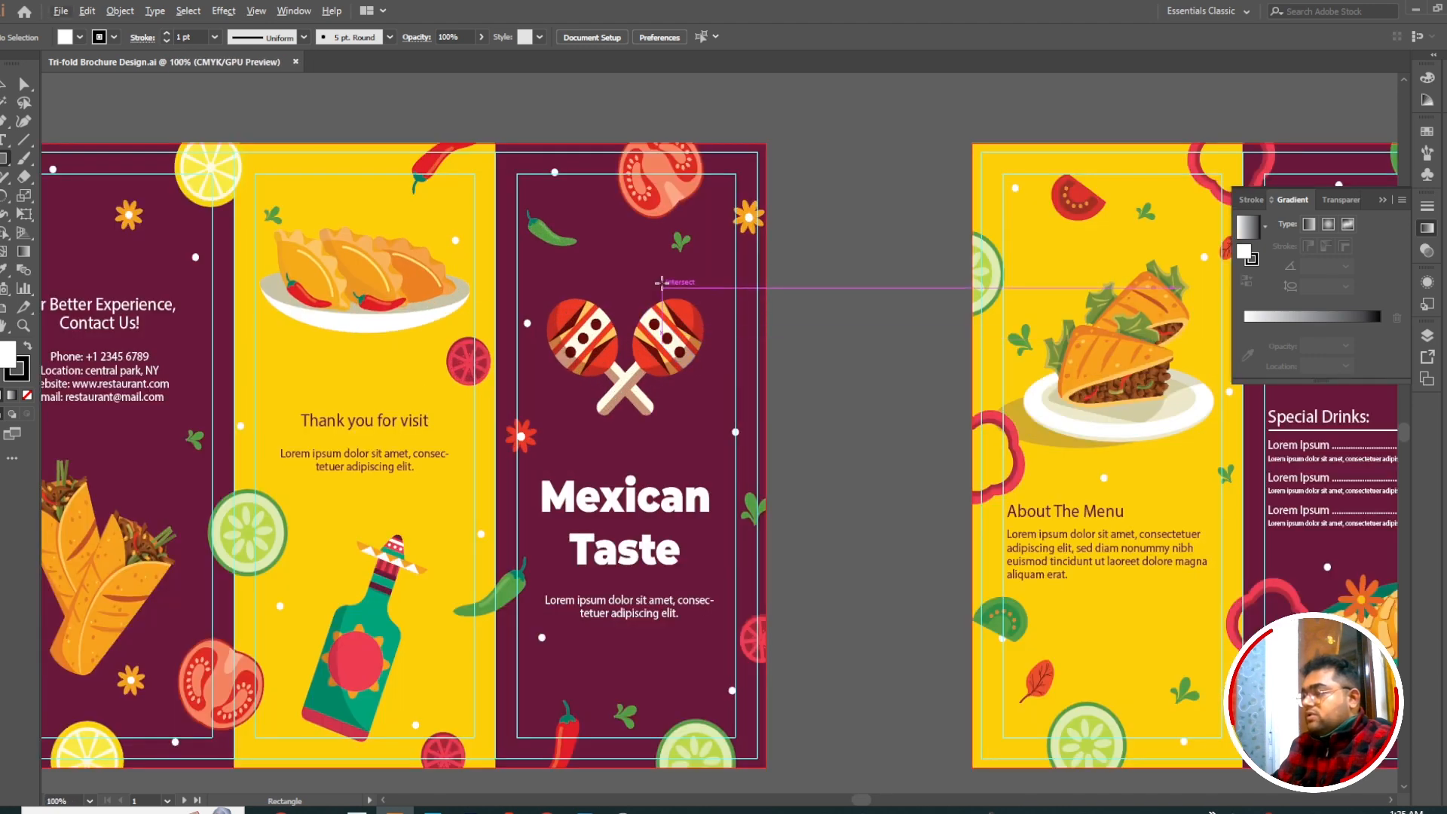
scroll(686, 226, down, 1)
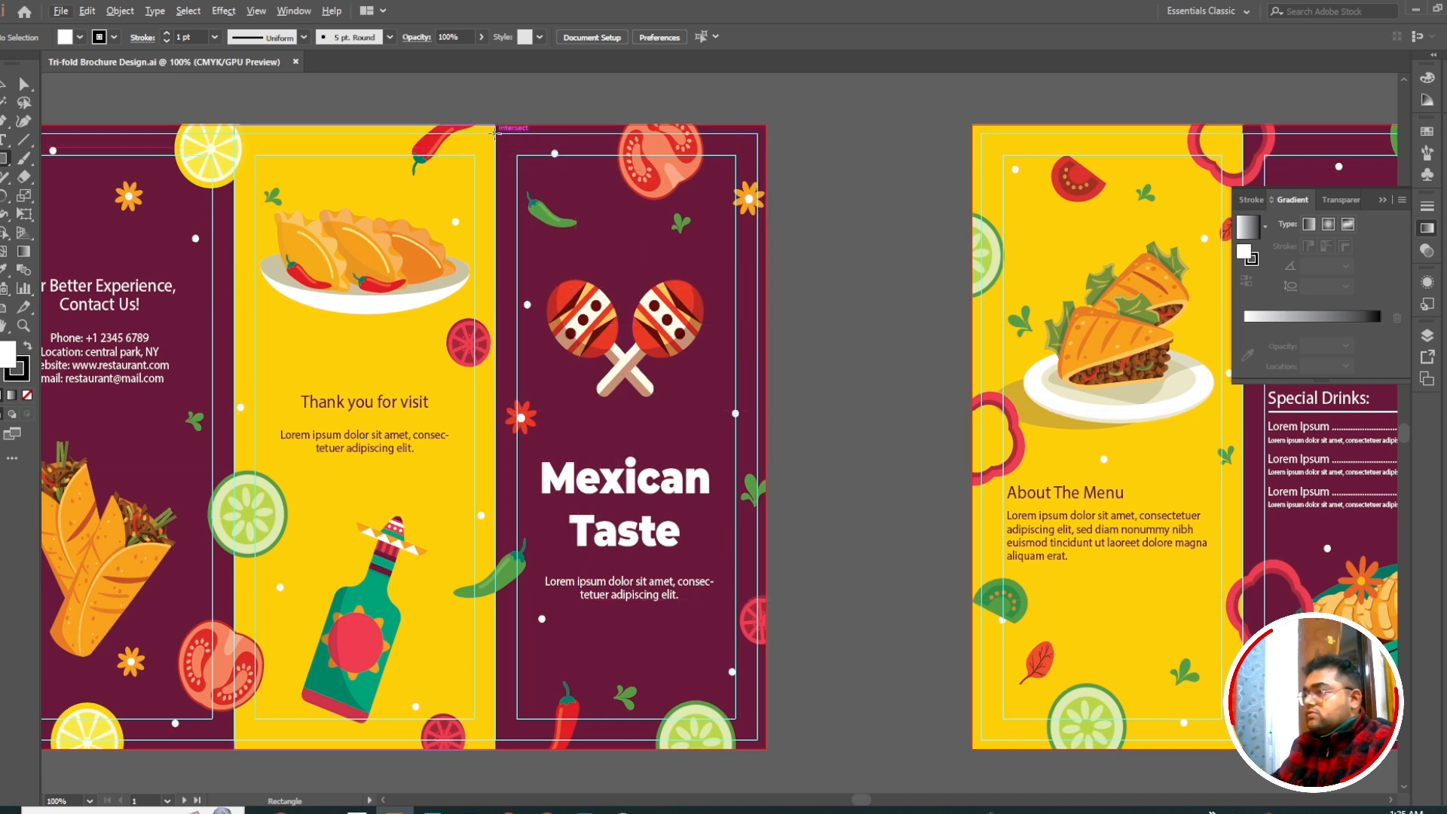
drag(495, 134, 759, 740)
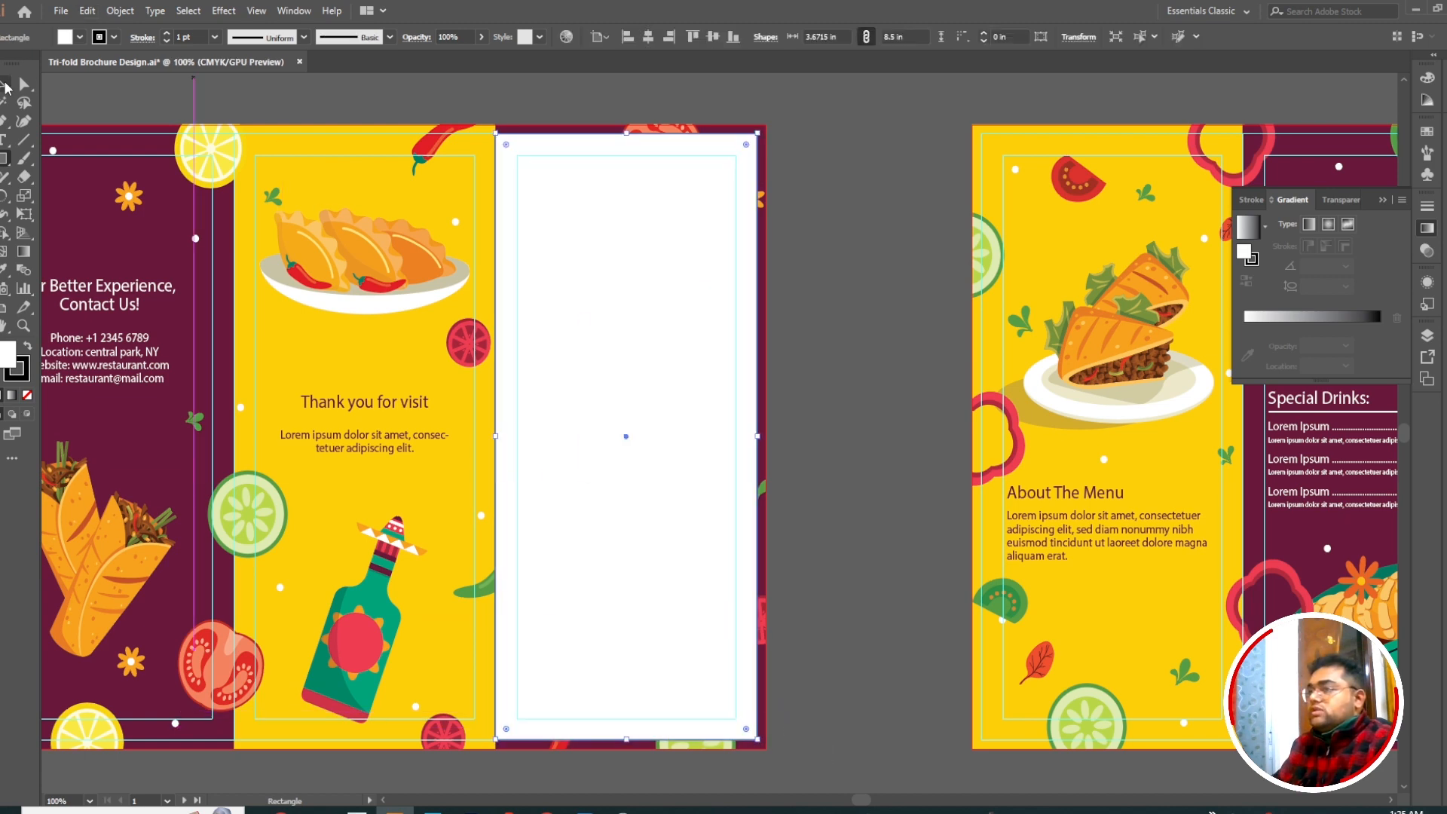
- Remove the black stroke from the white rectangle over the Mexican Taste cover panel
click(4, 84)
scroll(697, 302, down, 3)
scroll(768, 612, up, 4)
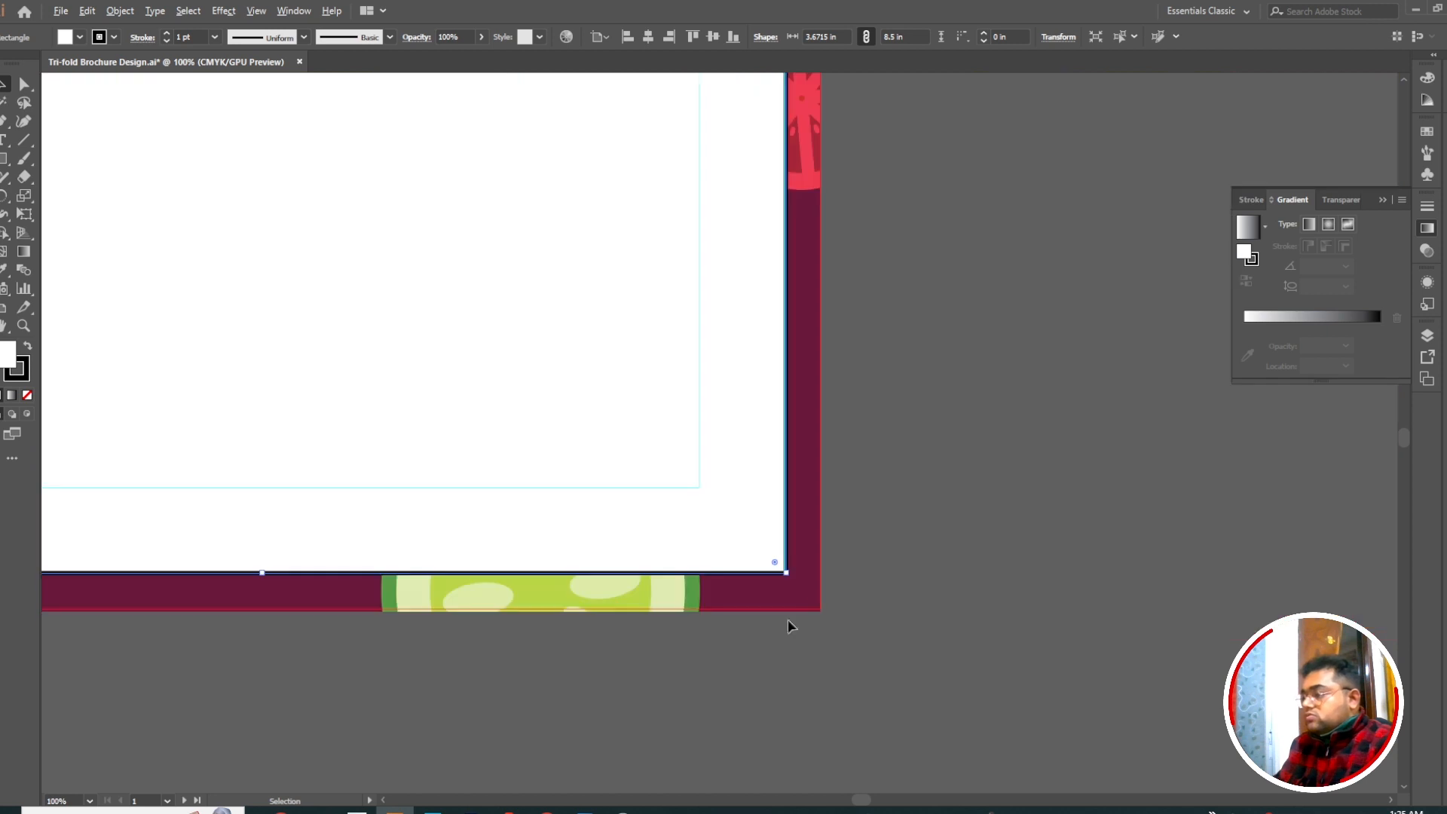
scroll(789, 626, up, 8)
click(23, 377)
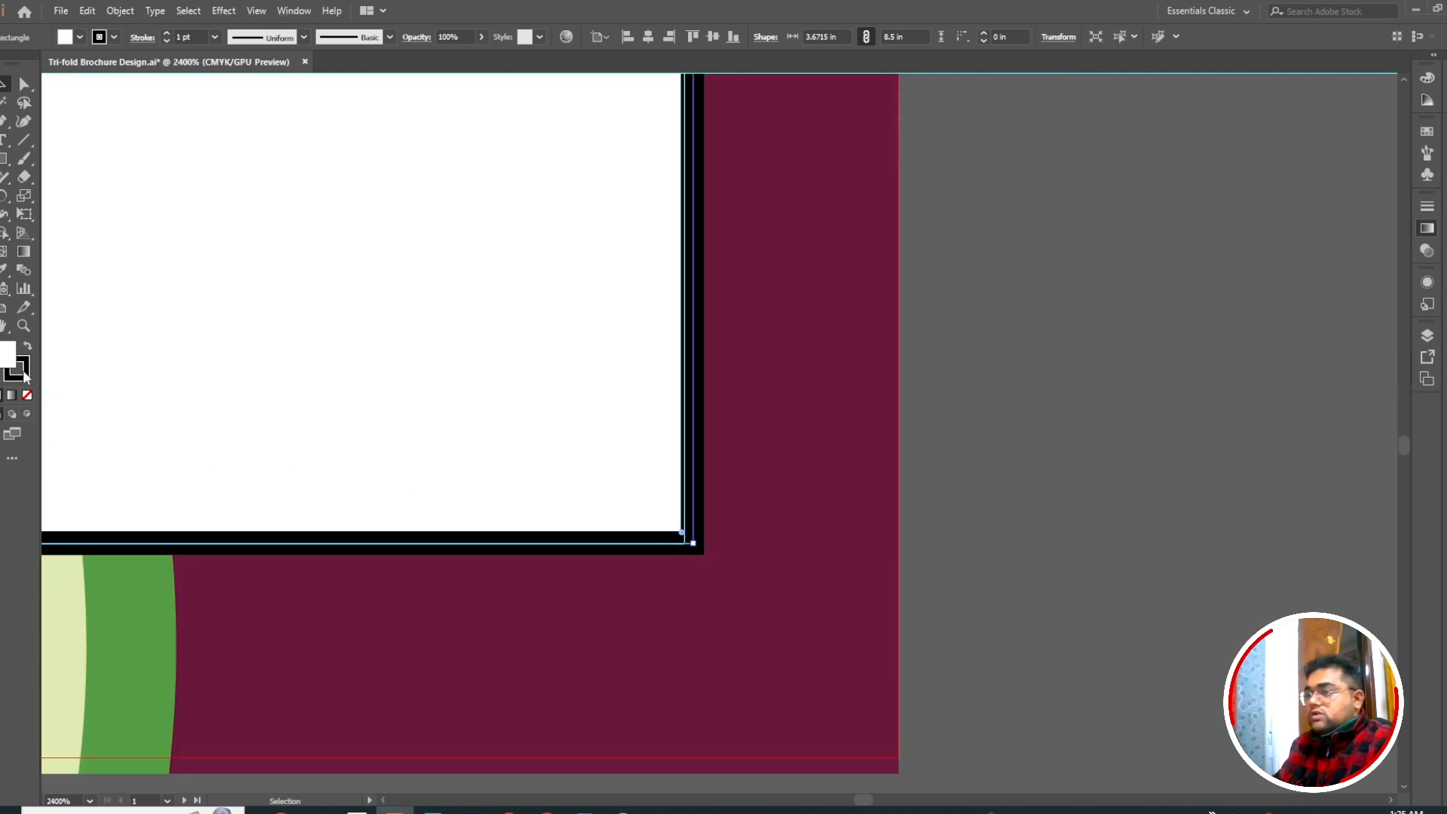
click(26, 395)
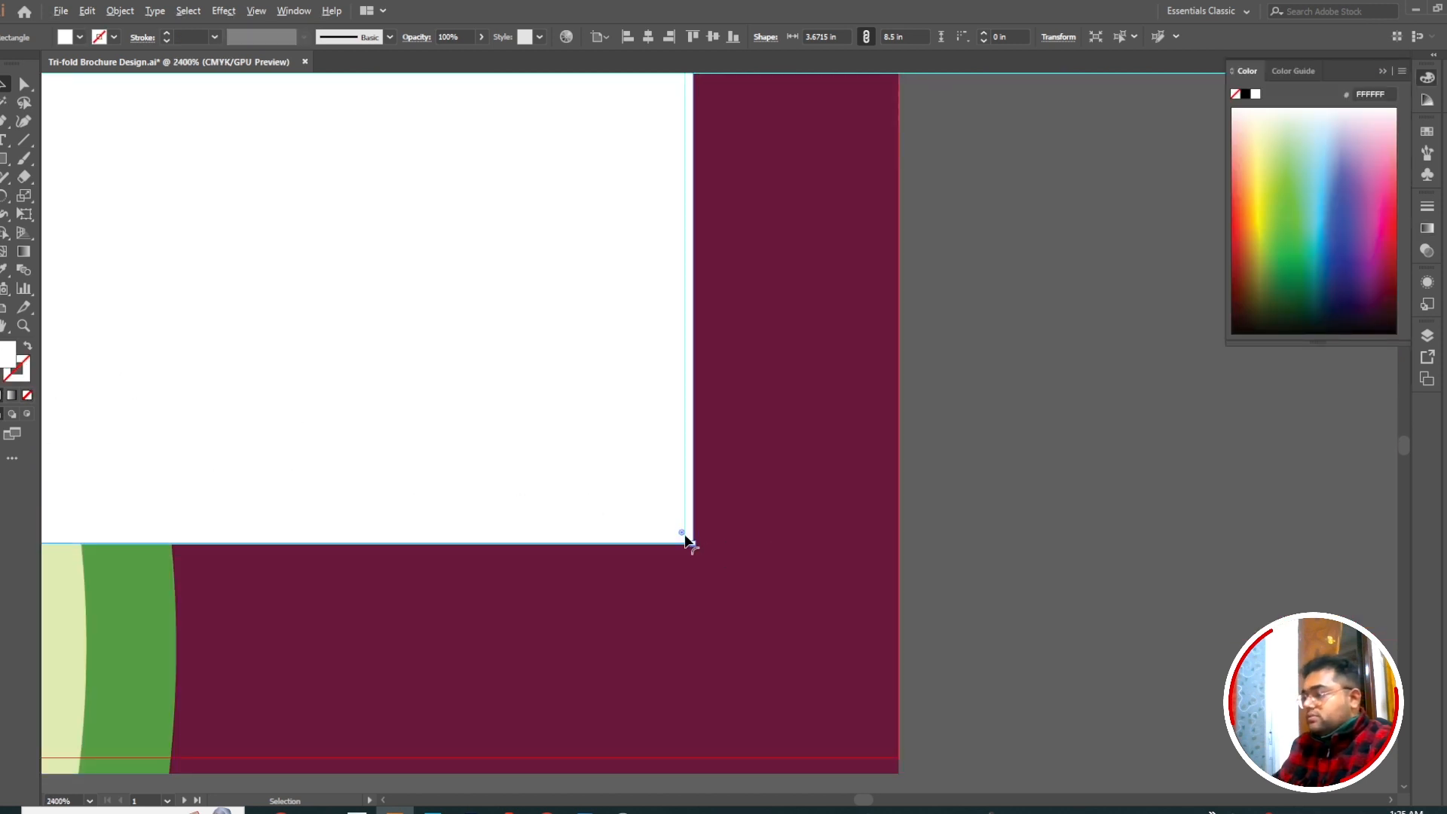
- Resize the white rectangle to 3.6667 × 8.5 in, snapping its lower outer corner exactly to the cover panel's guide
scroll(687, 543, up, 4)
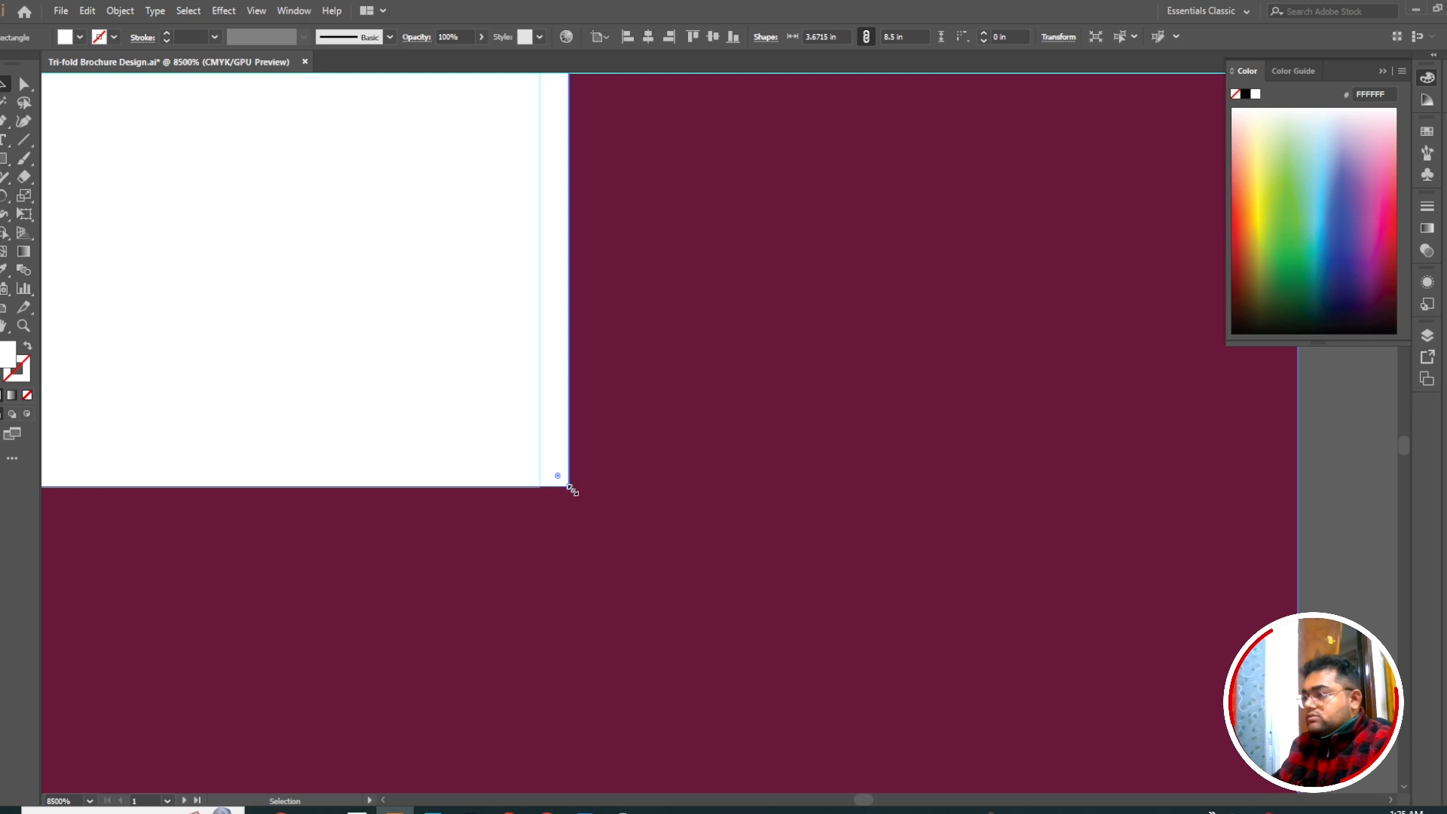
drag(571, 489, 540, 490)
drag(541, 492, 540, 488)
scroll(766, 445, down, 10)
scroll(789, 448, down, 6)
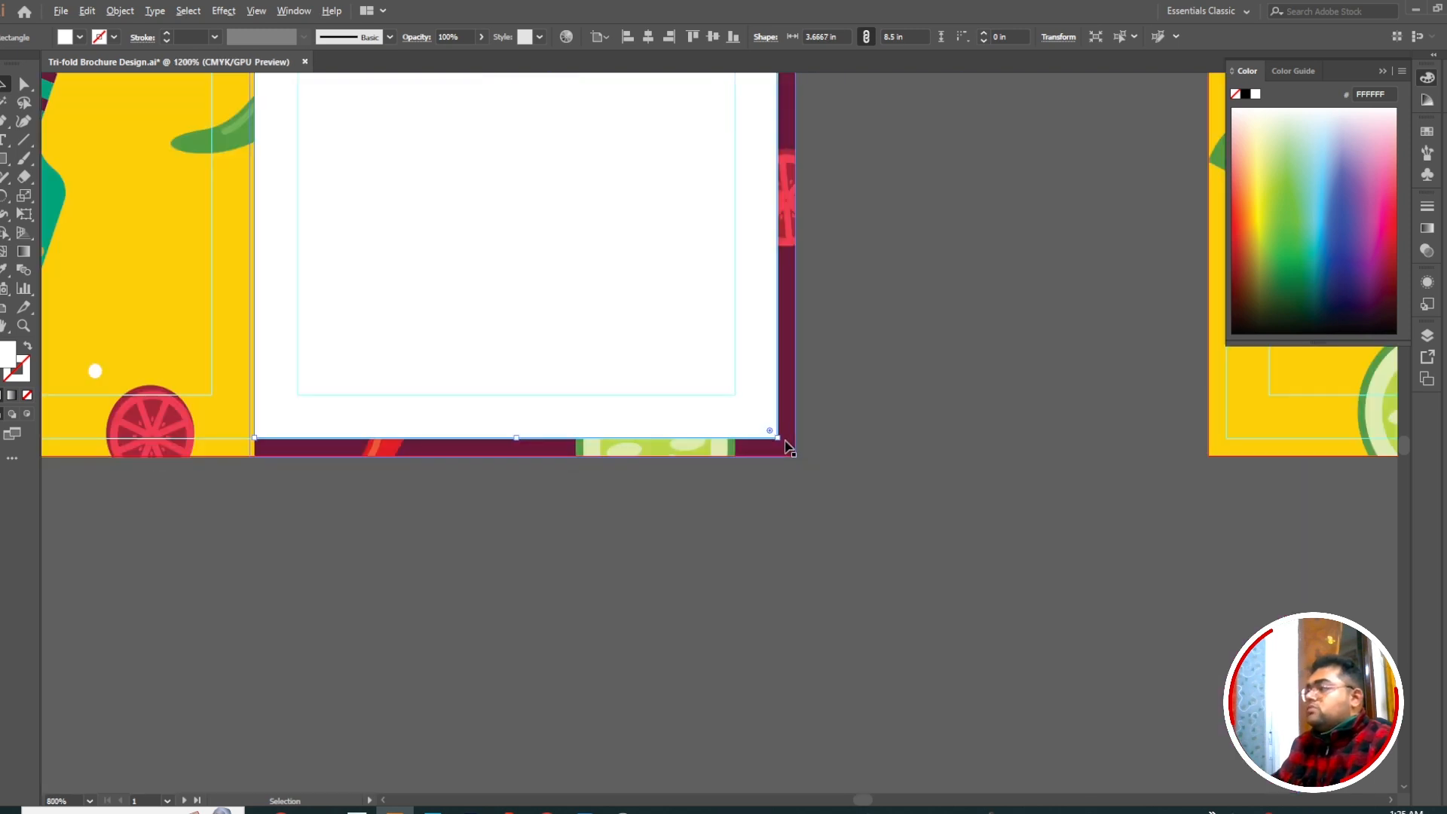
scroll(708, 456, down, 2)
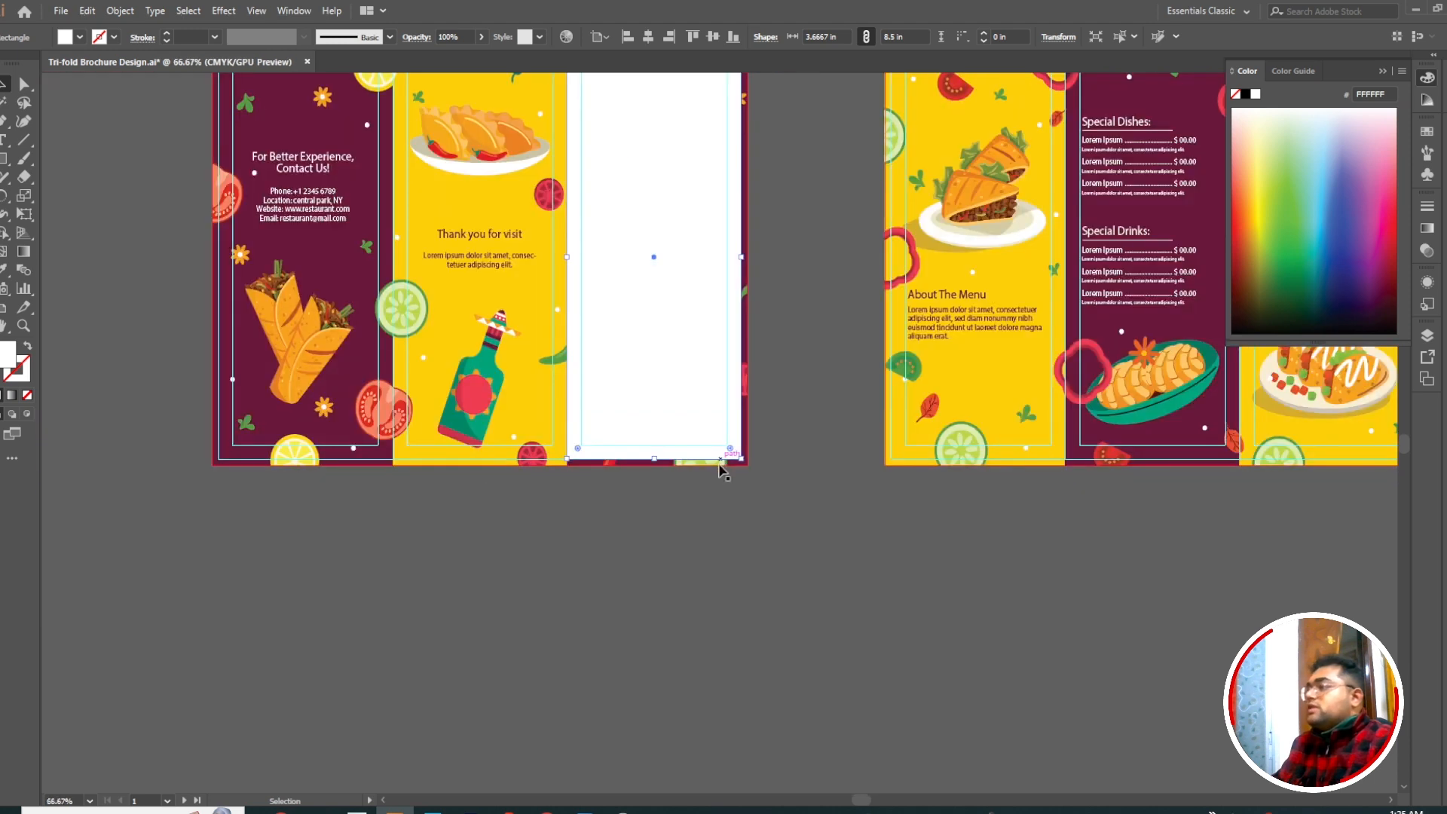
scroll(709, 496, up, 2)
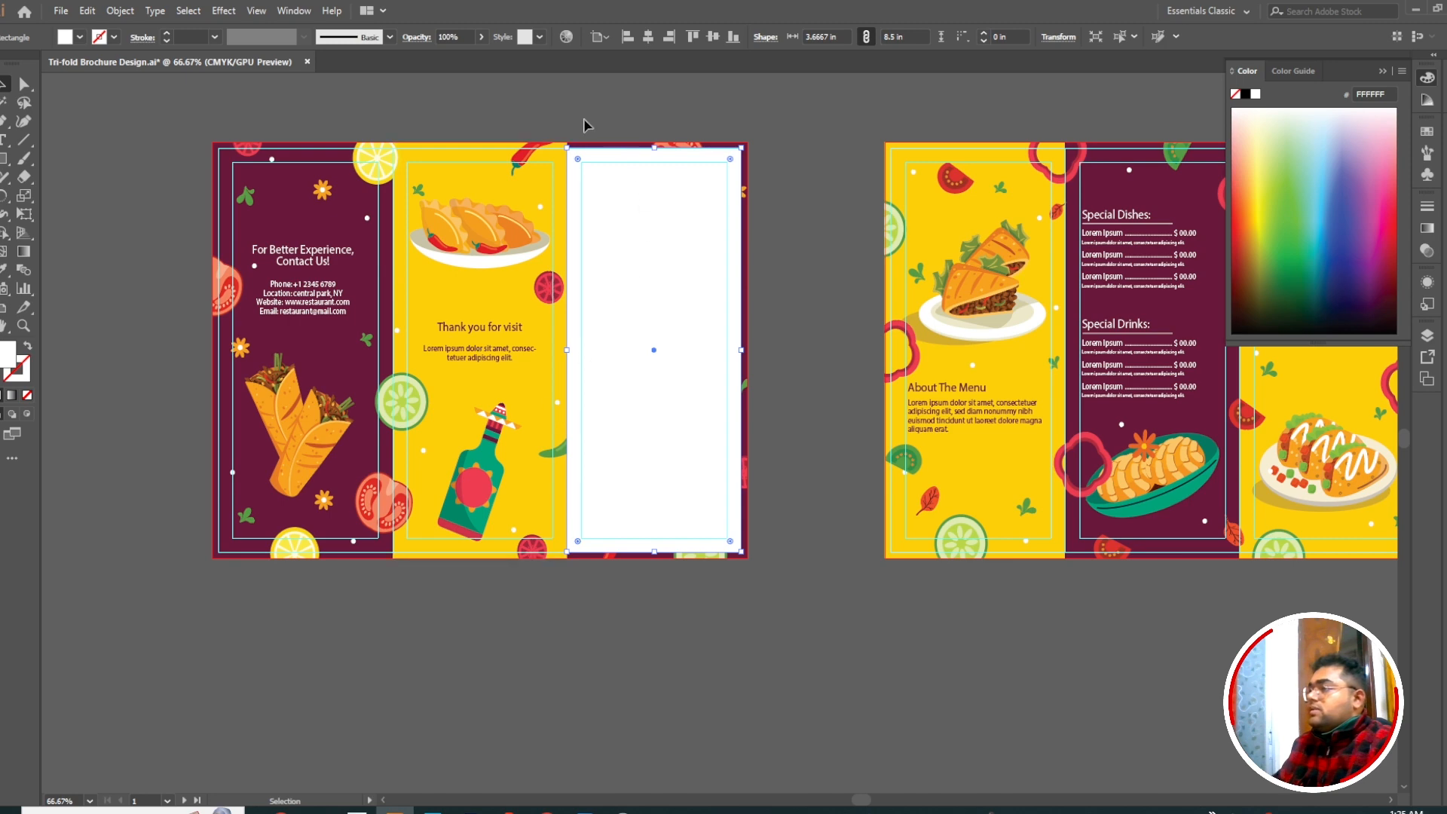
- Make a clipping mask from the white rectangle and all of the first spread's artwork, isolating the Mexican Taste cover panel
click(631, 105)
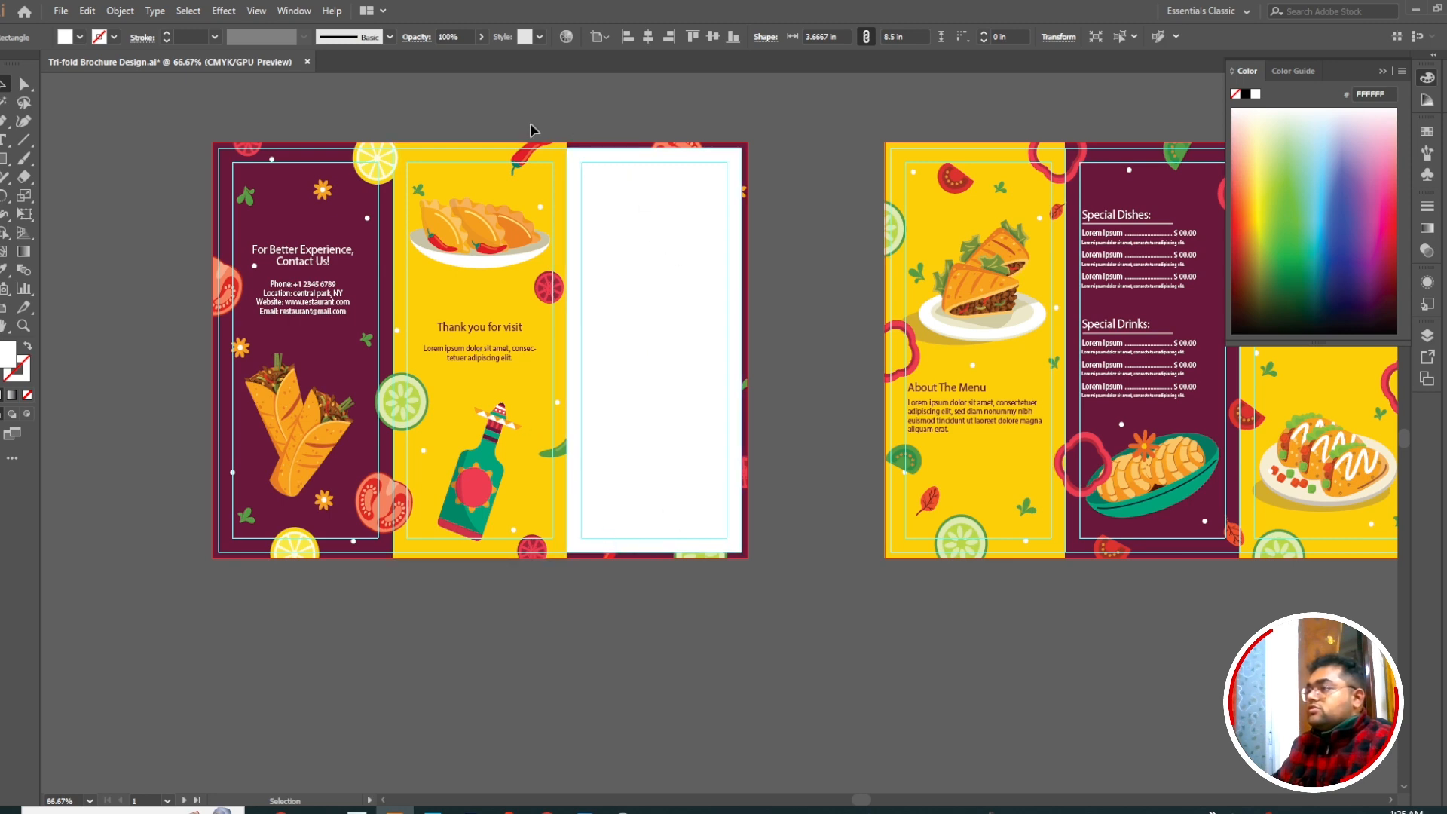
scroll(458, 133, up, 1)
scroll(512, 128, down, 1)
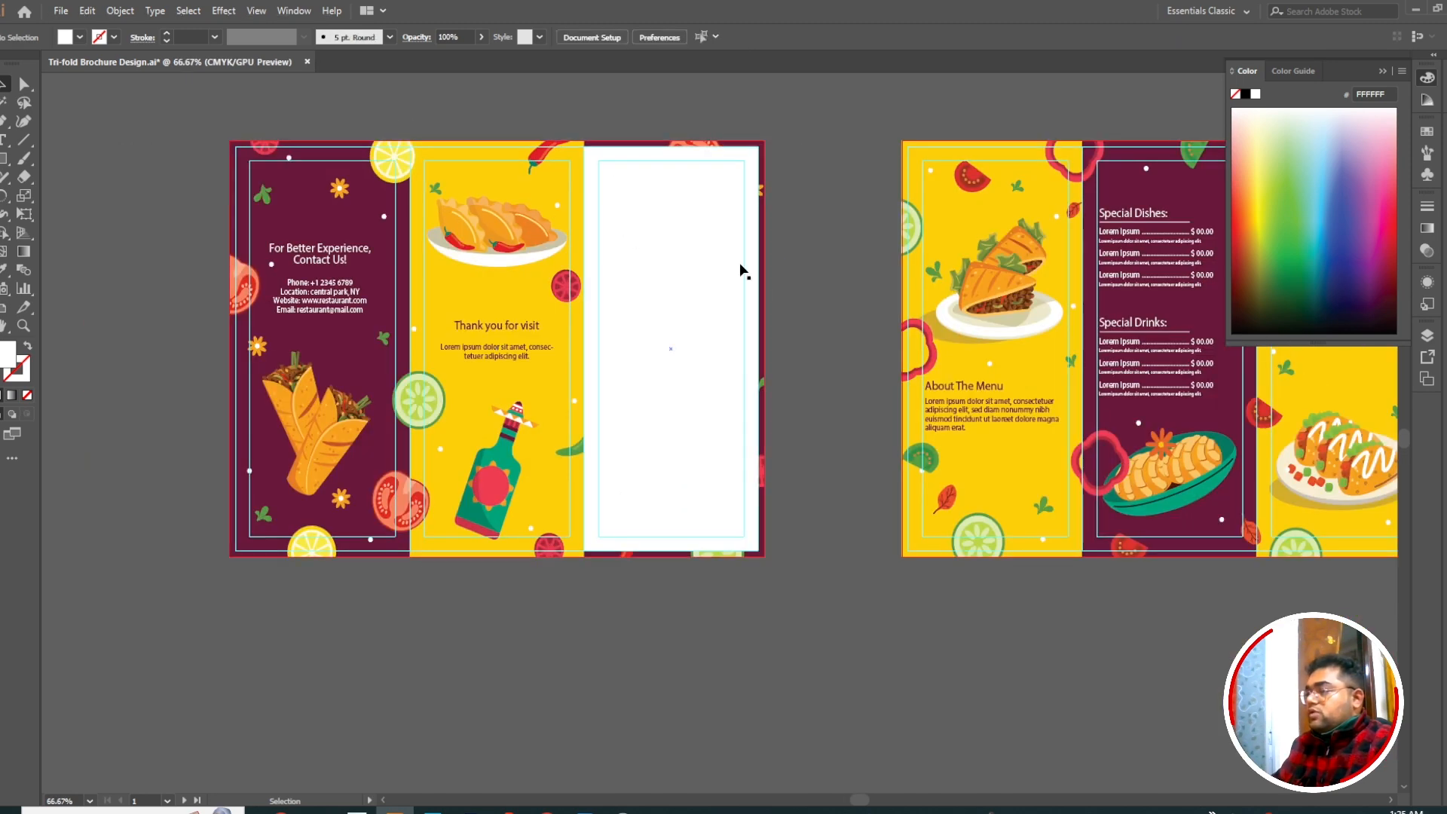
click(695, 266)
drag(354, 119, 810, 597)
right_click(660, 299)
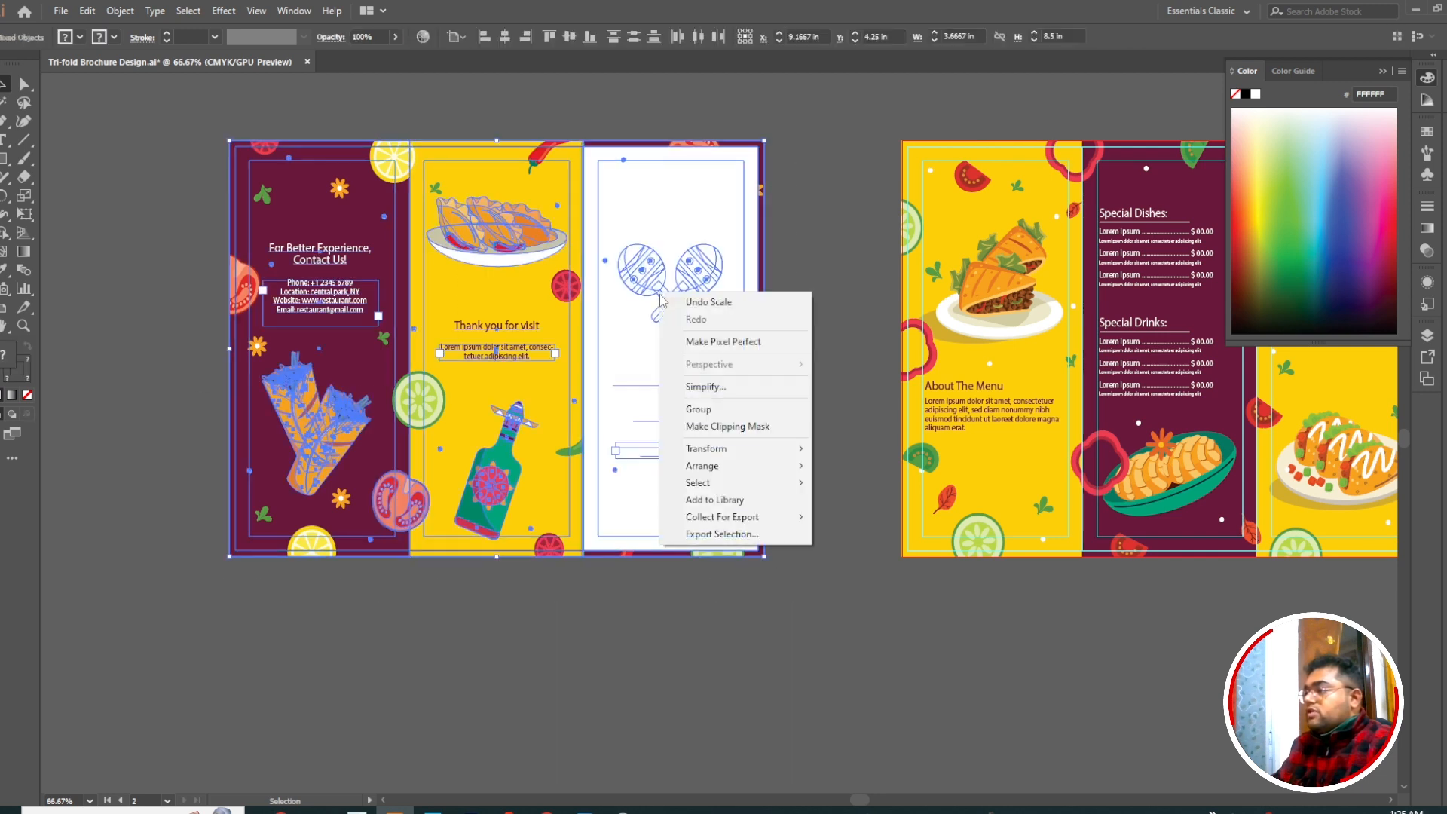
click(776, 429)
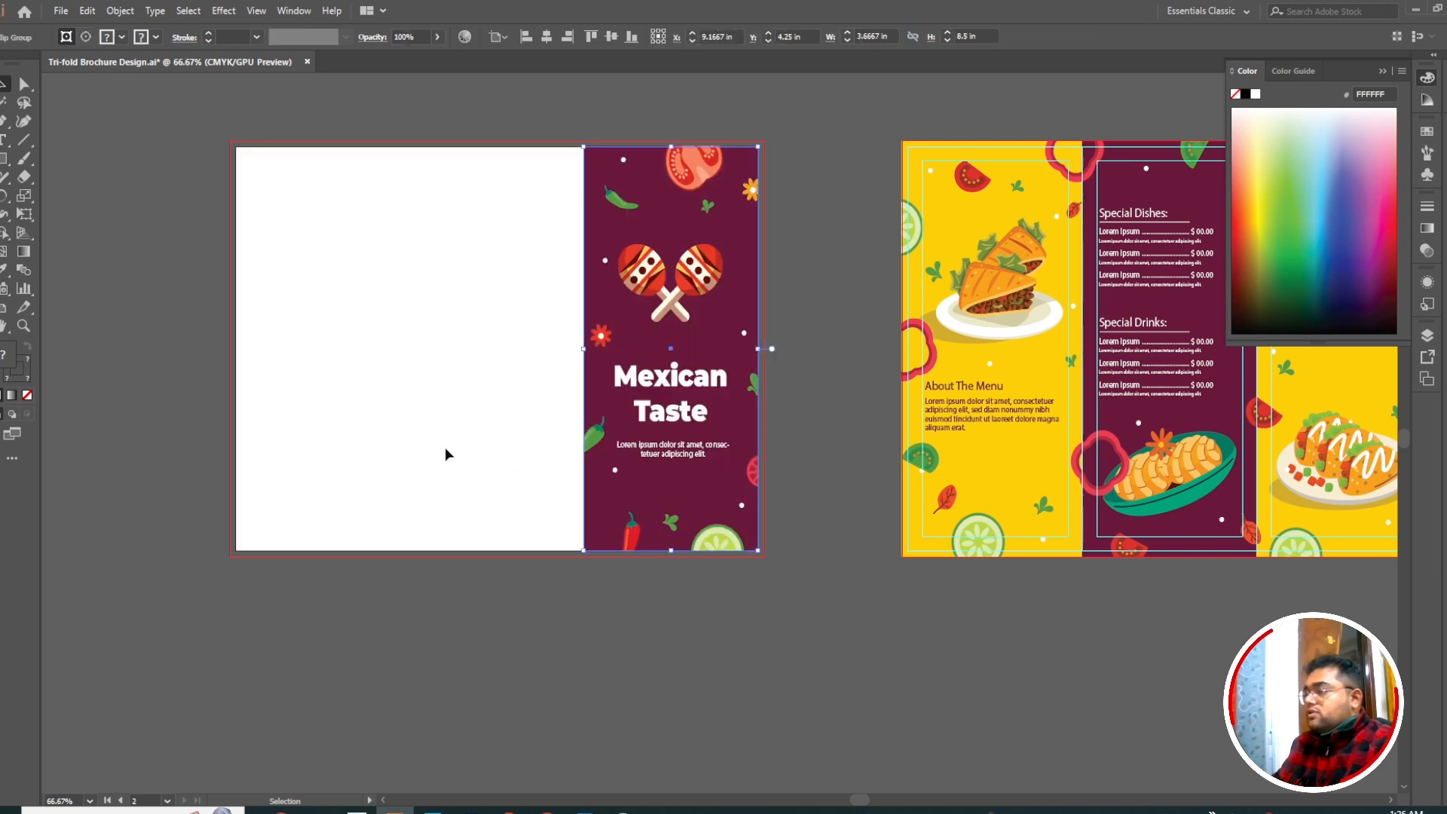
click(788, 282)
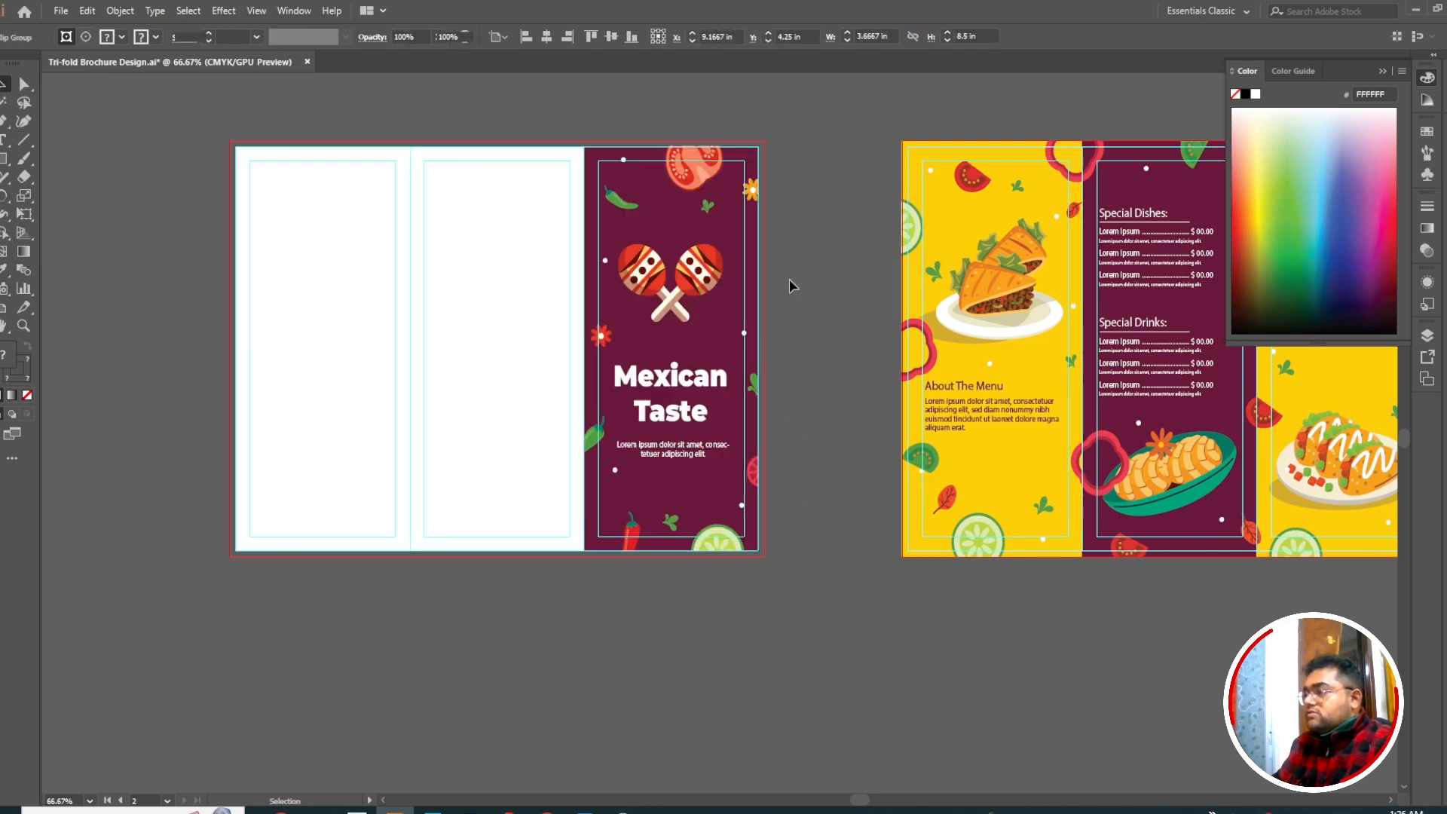
- Copy the clipped Mexican Taste panel, switch to Photoshop and open the Side 3 smart object's contents
click(737, 258)
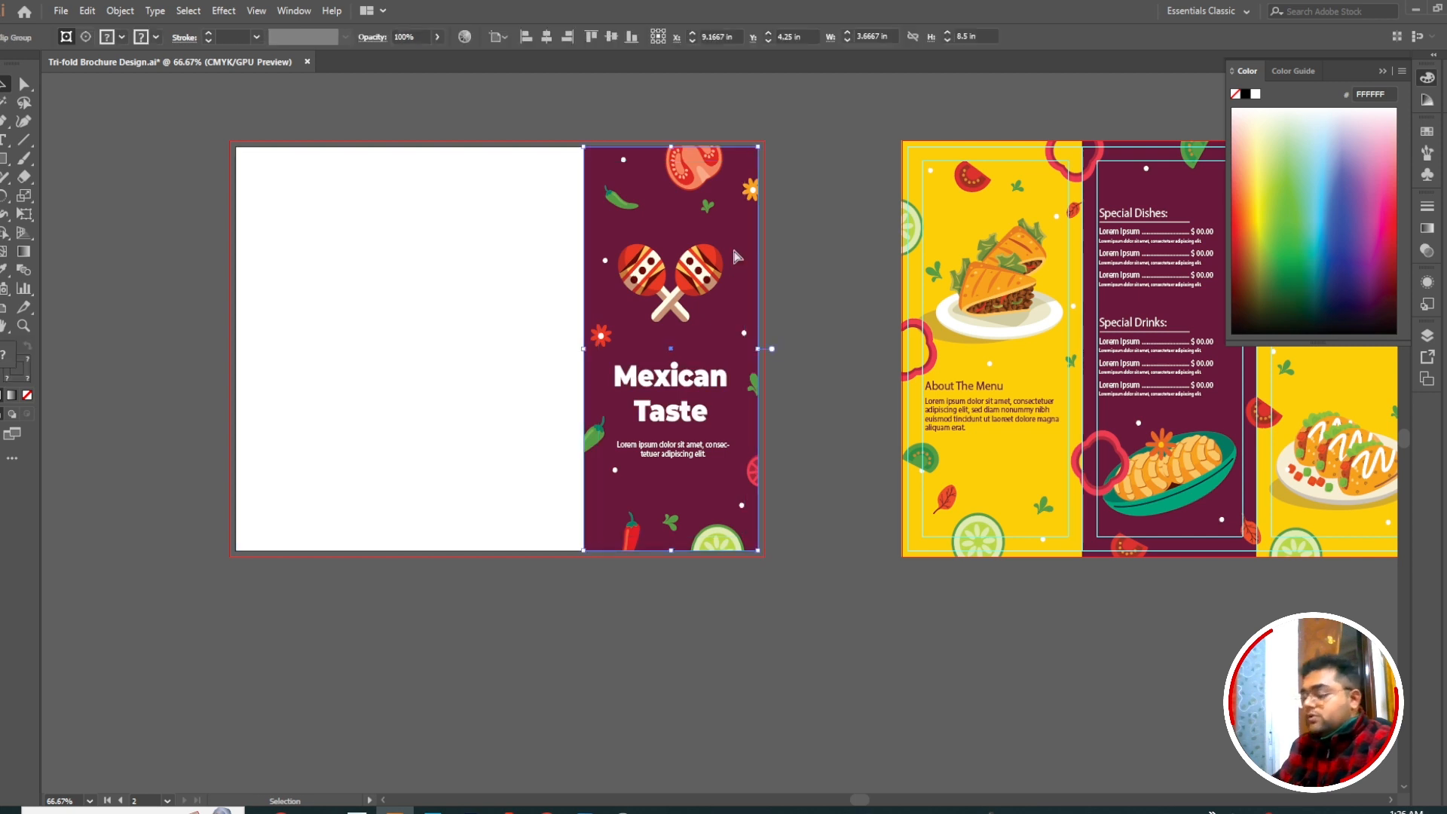
key(v)
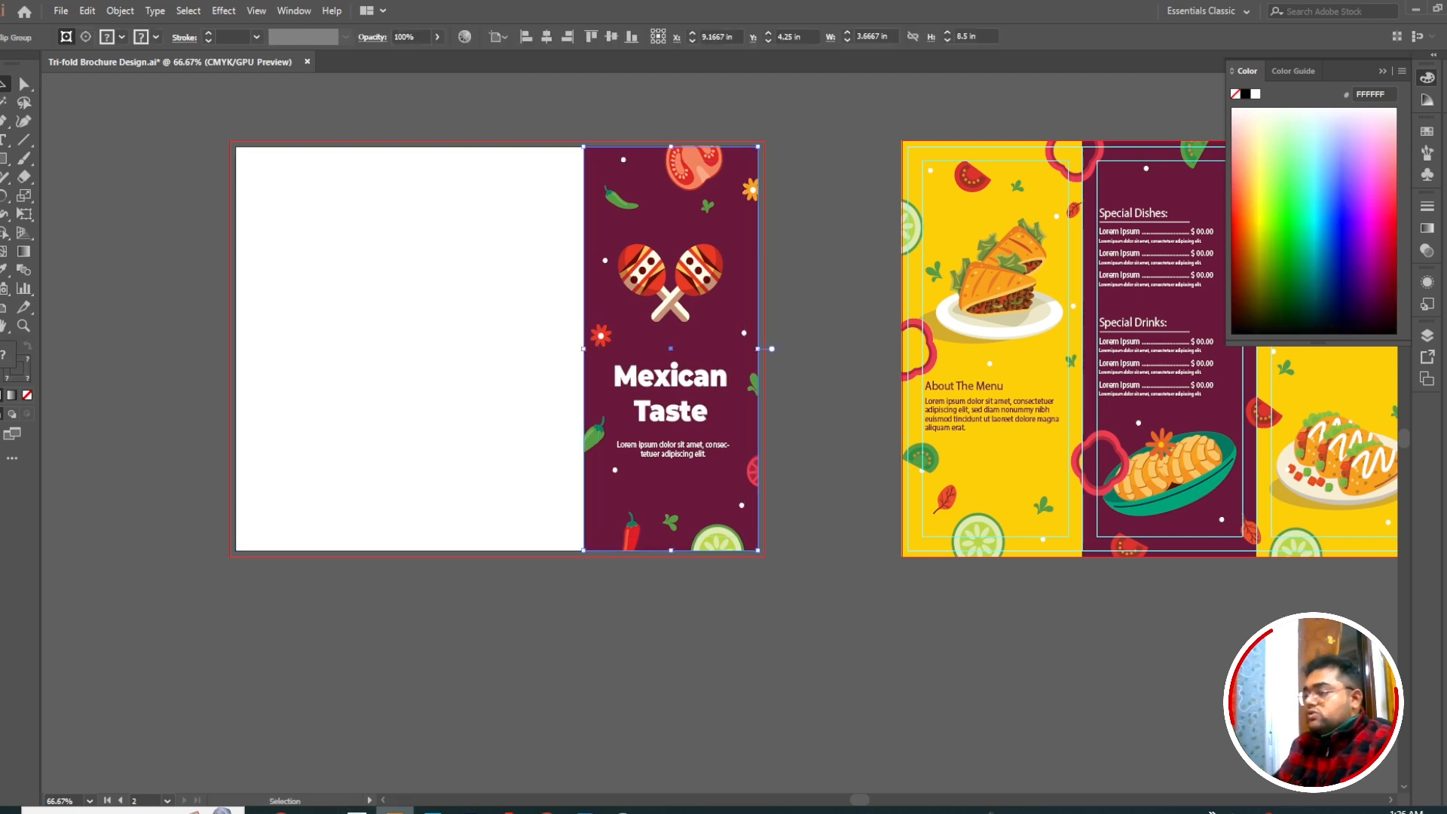
click(432, 811)
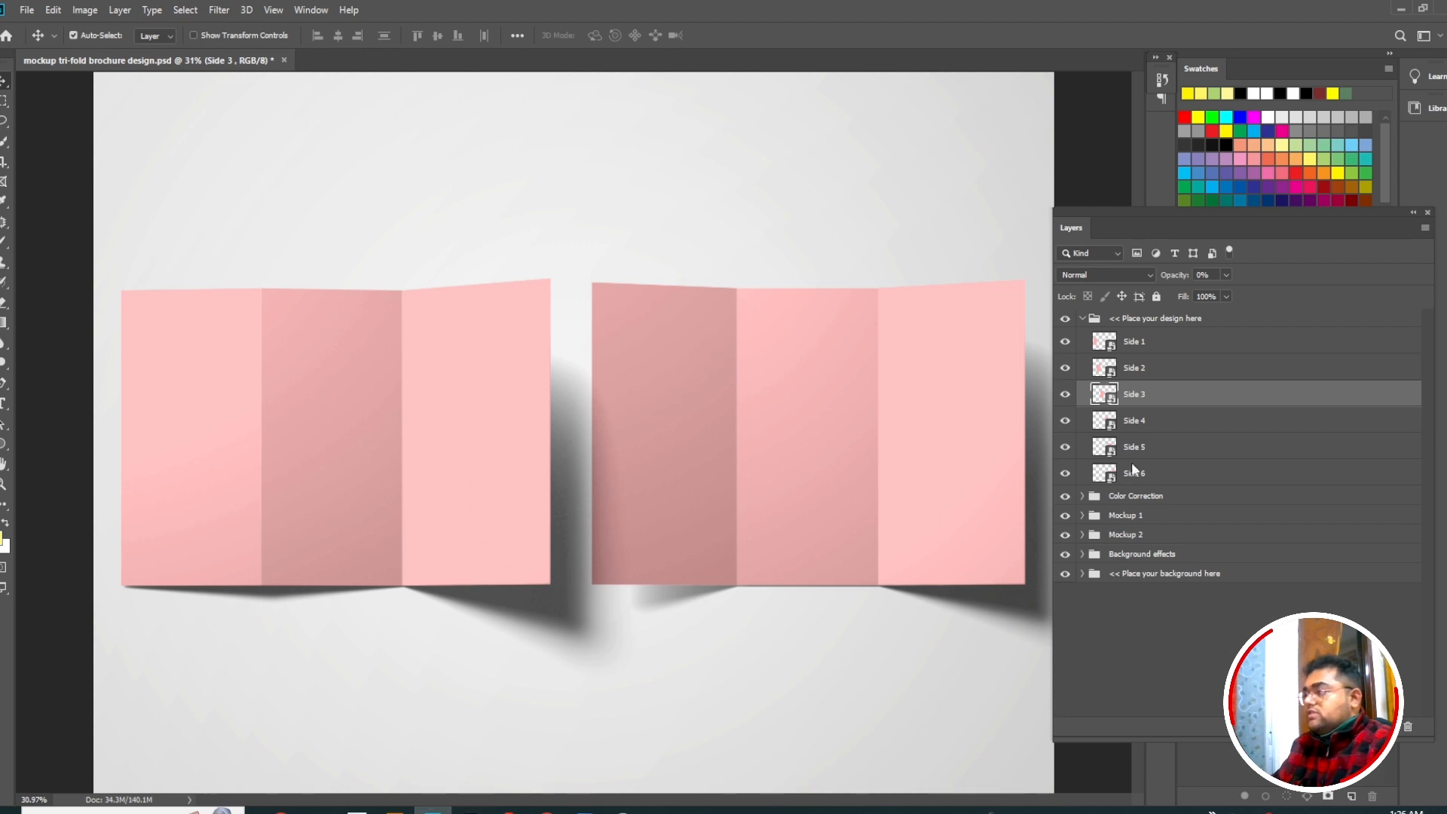
click(1065, 396)
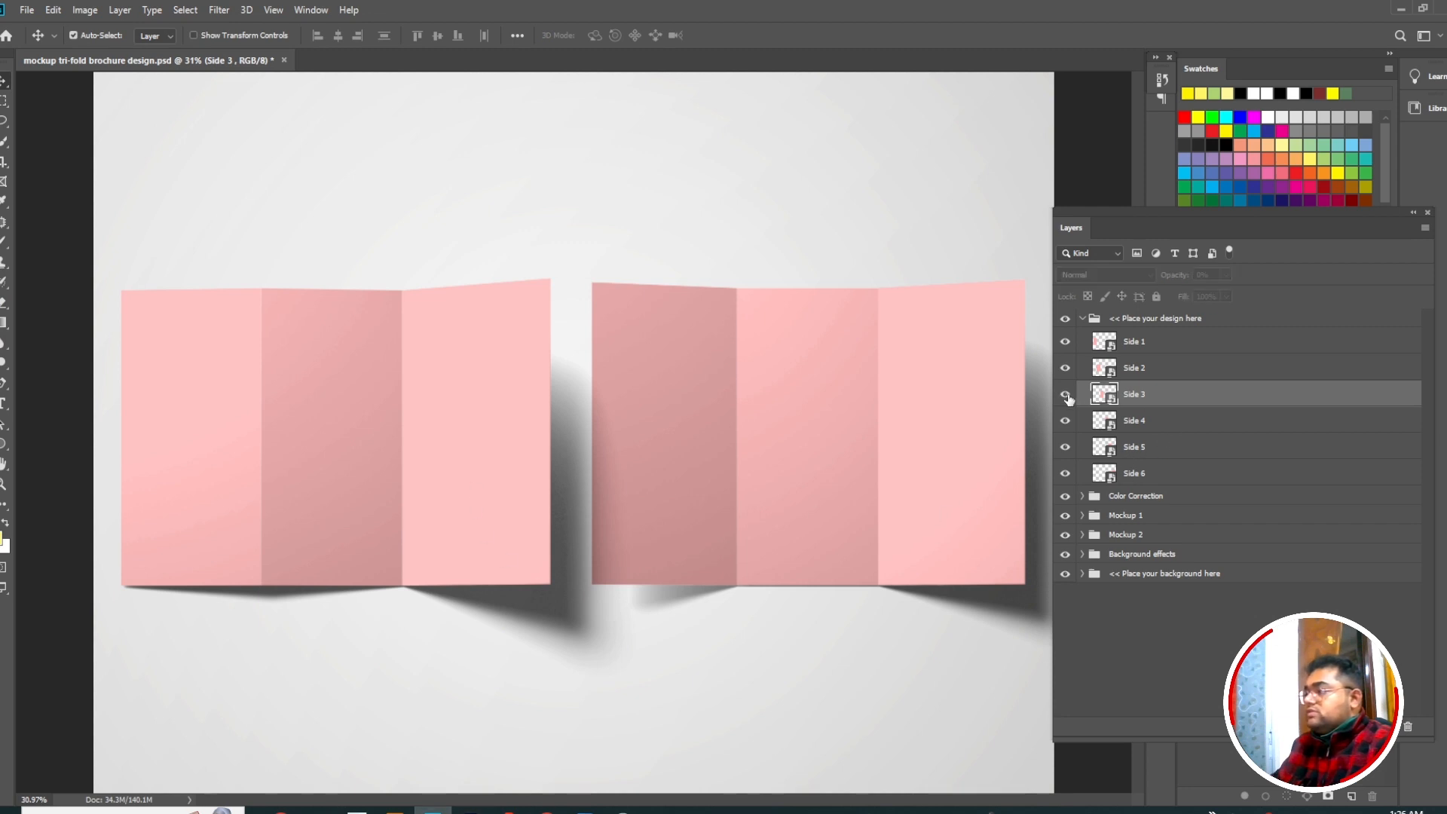
double_click(1108, 396)
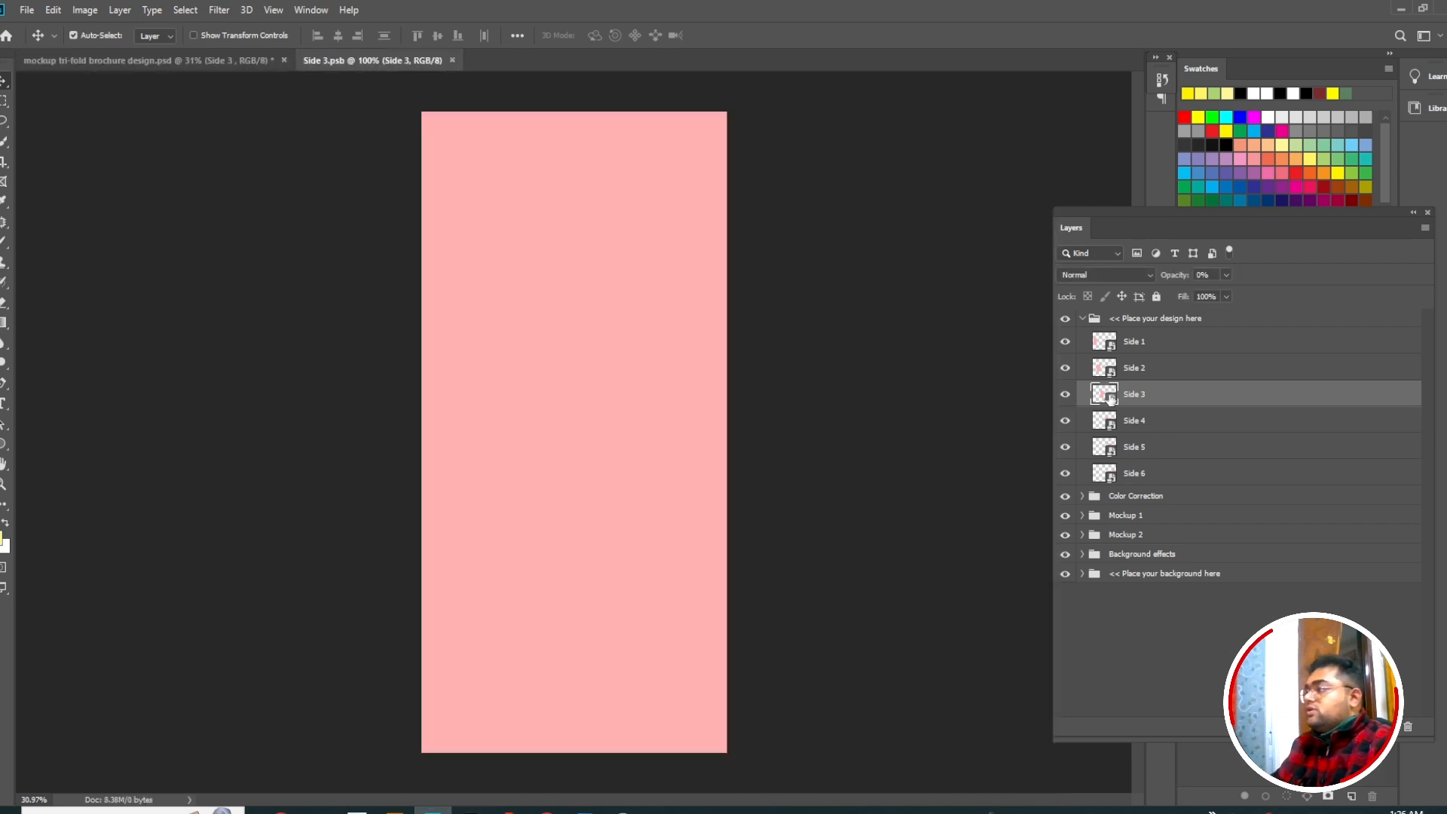
scroll(571, 474, down, 1)
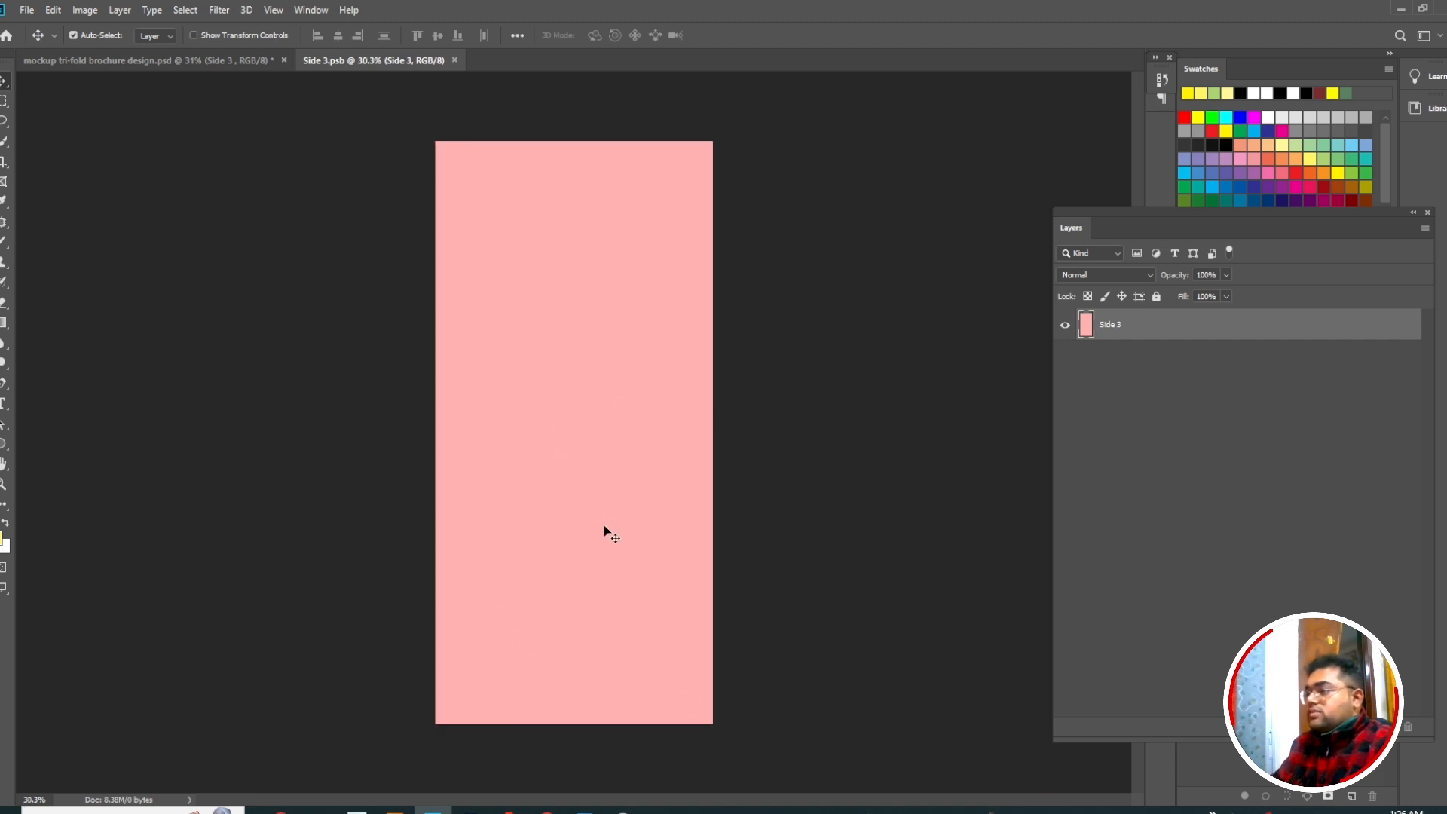
- Paste the cover panel as pixels into Side 3.psb, align it to the canvas corner and scale it to fill the canvas
key(ctrl+v)
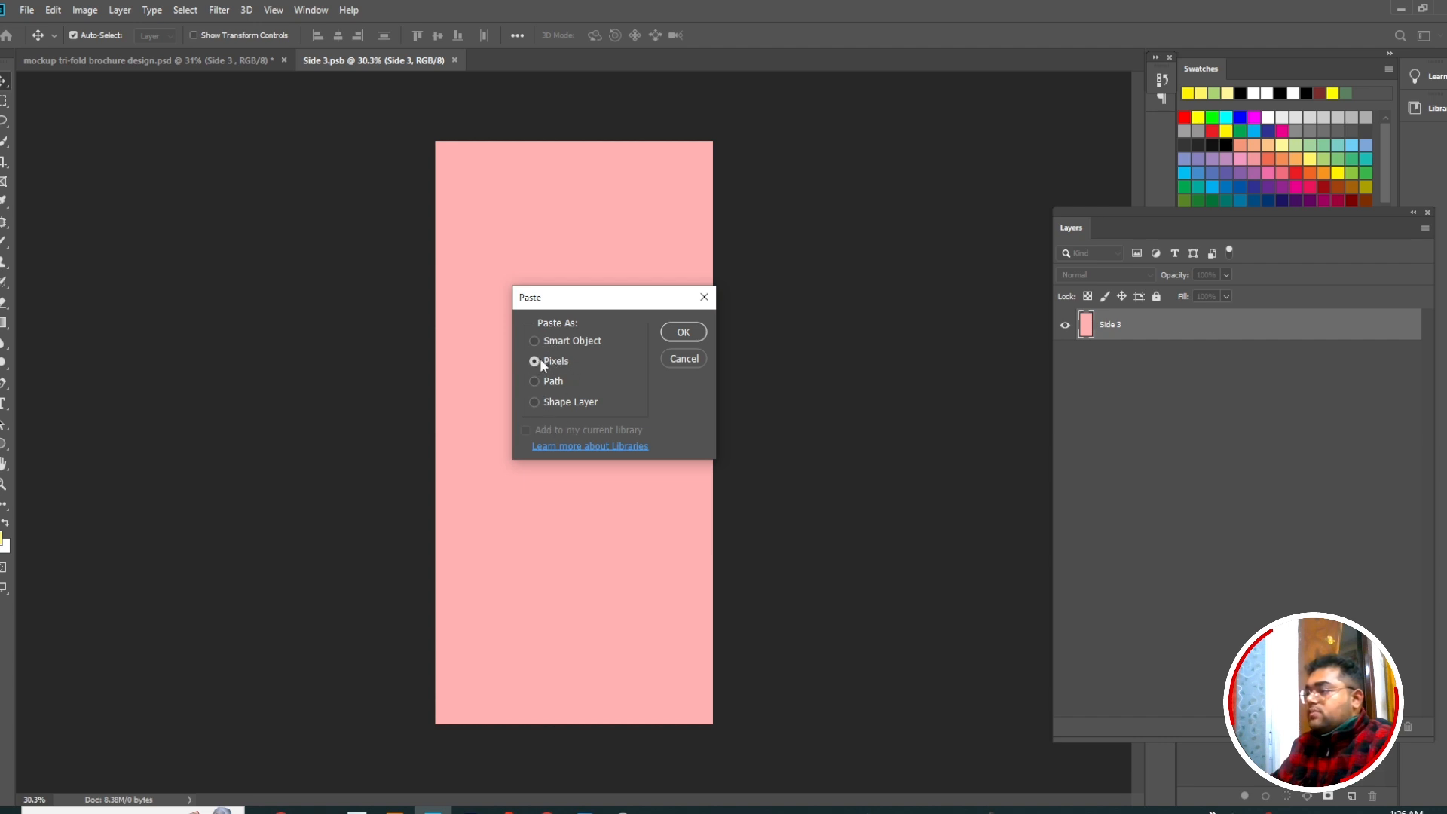
click(684, 332)
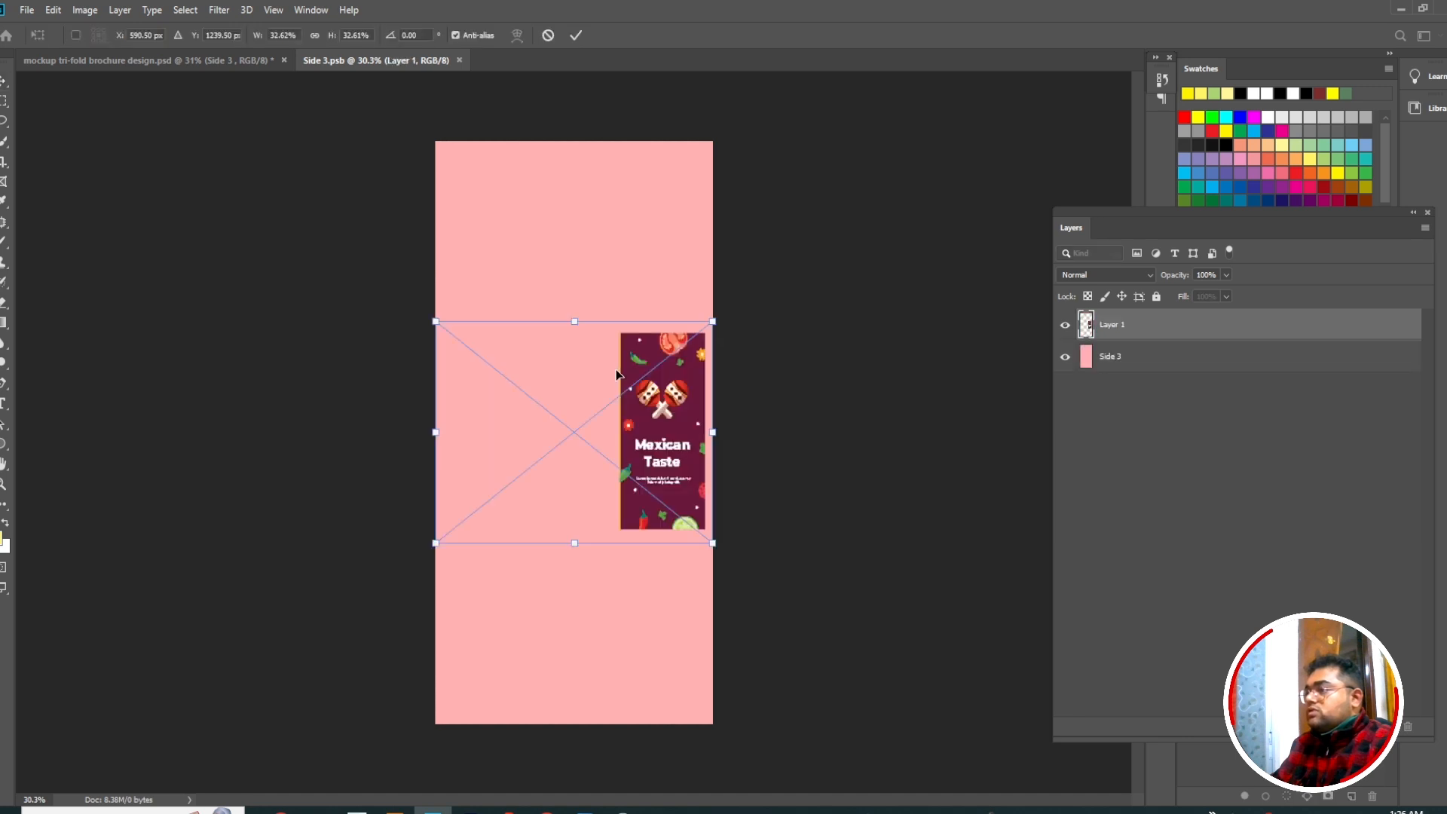
key(Return)
drag(684, 444, 485, 279)
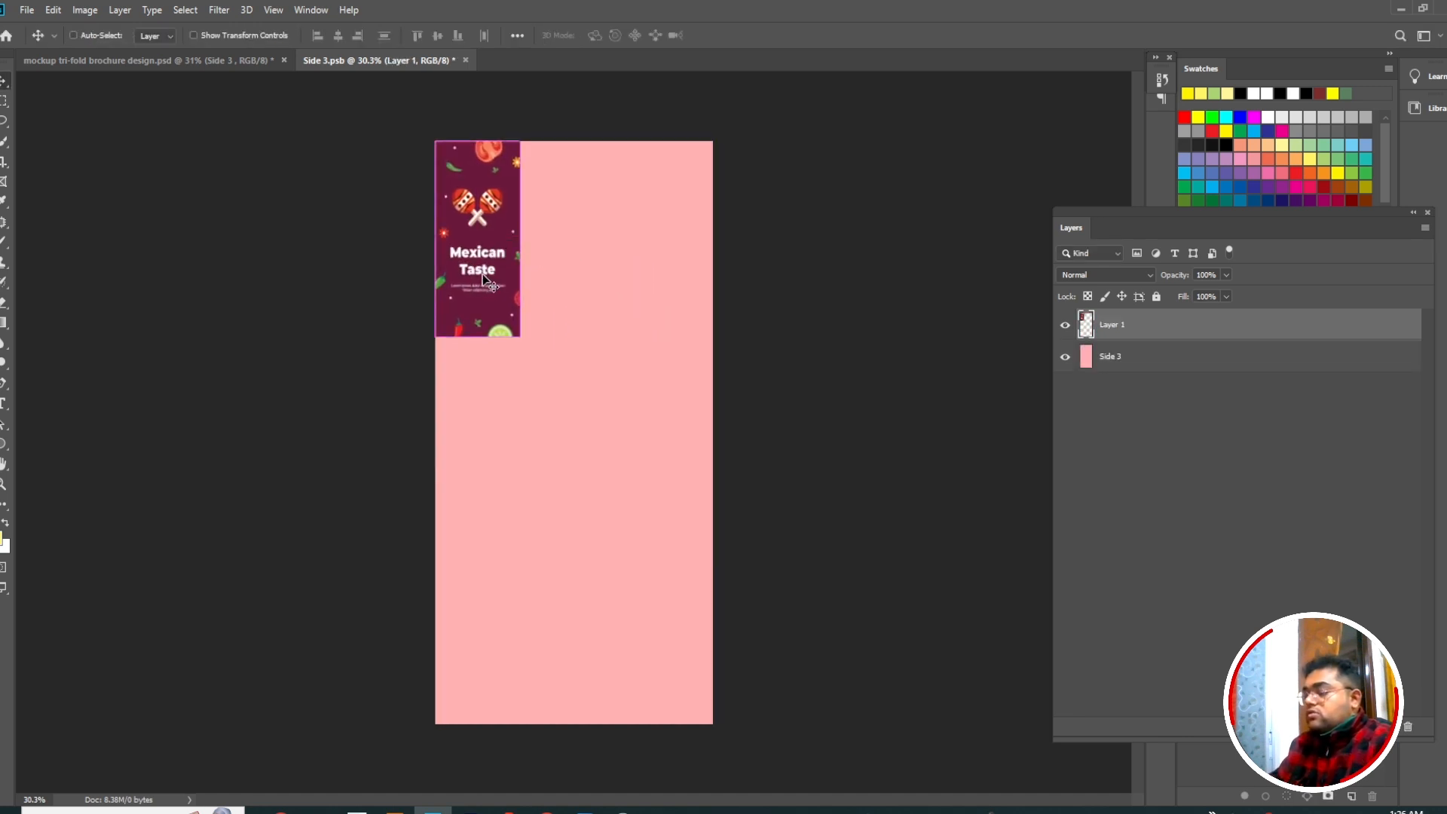
key(ctrl+t)
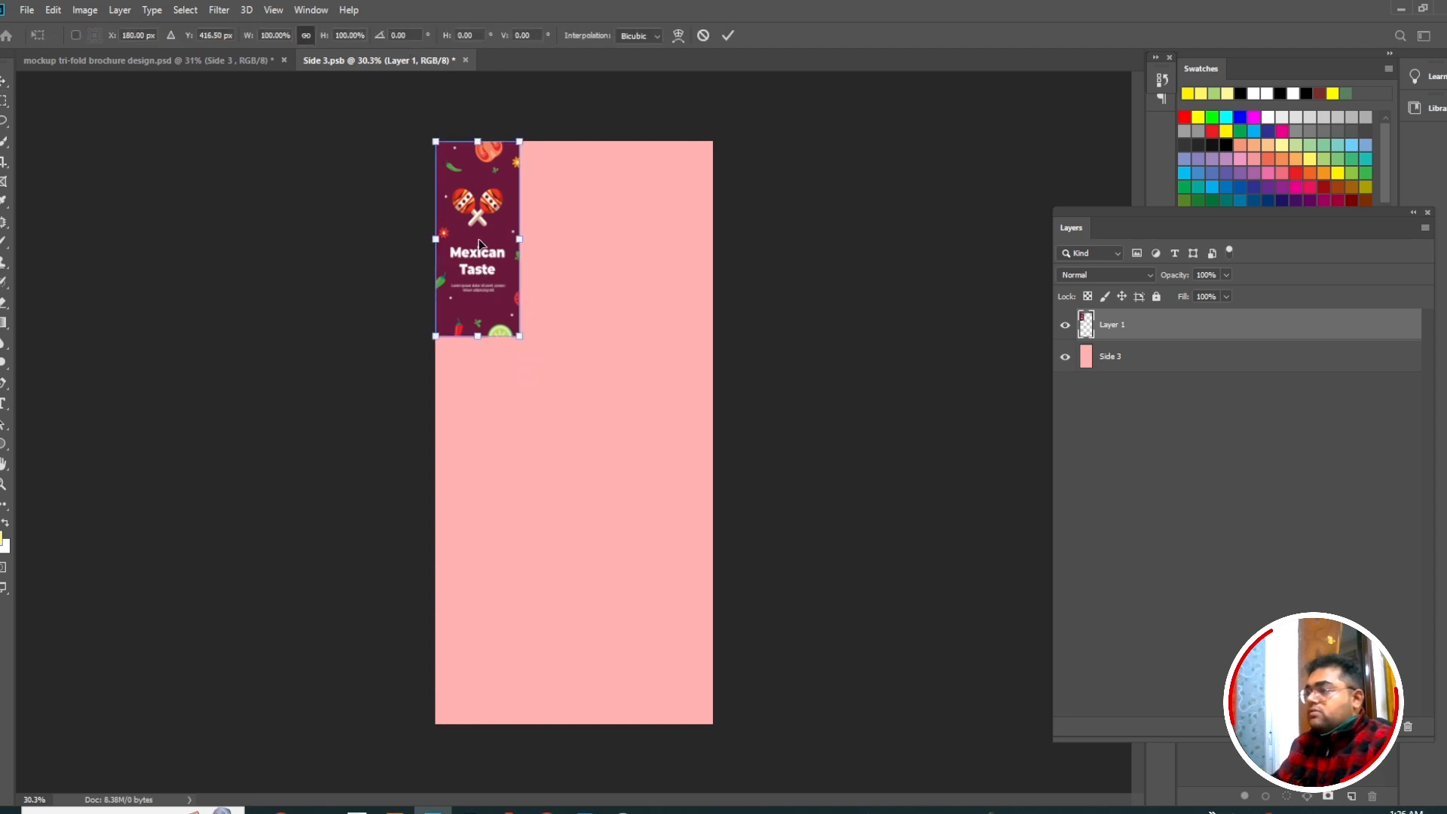
drag(519, 336, 717, 725)
key(Return)
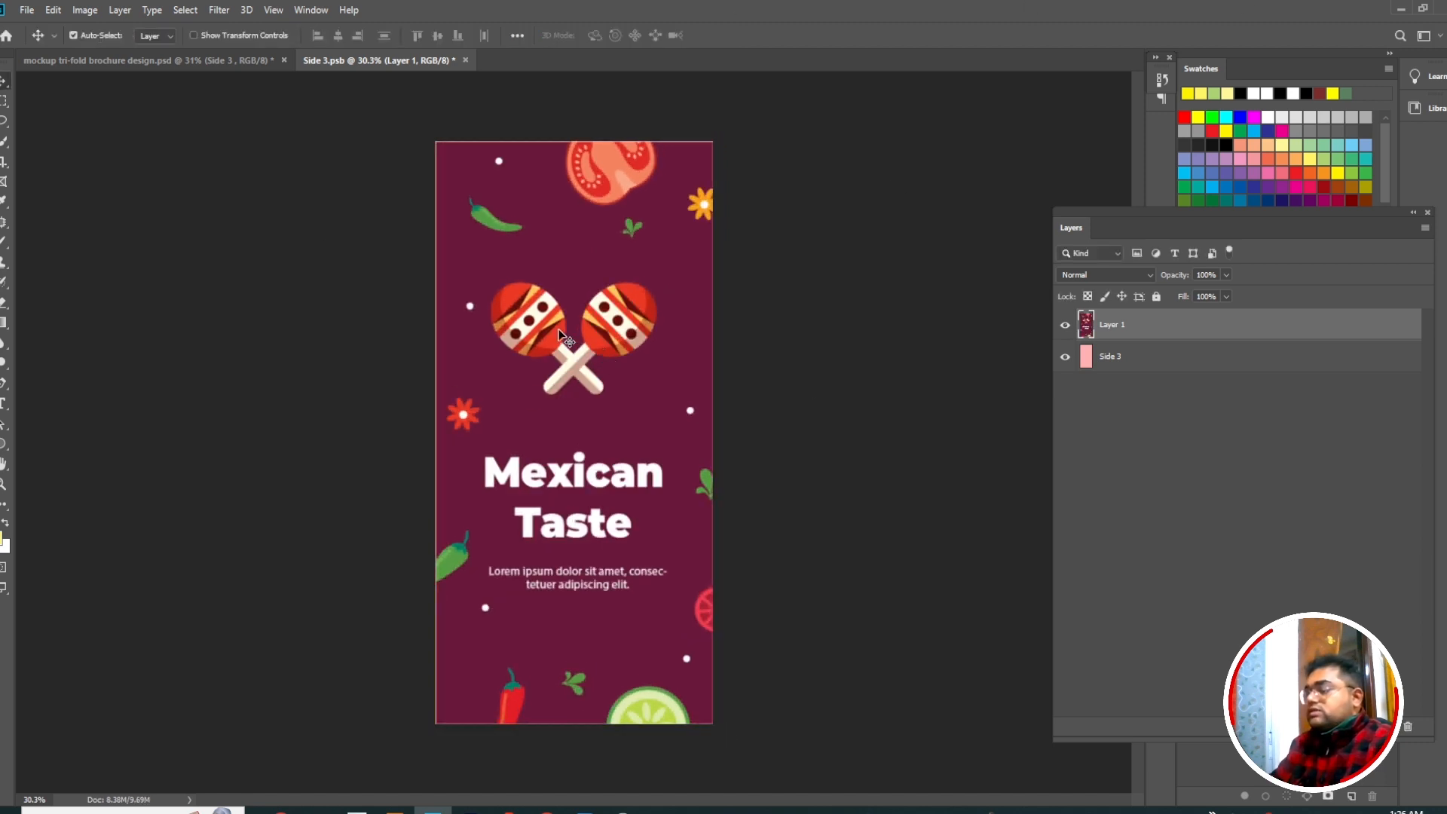
- Save and close Side 3.psb to update the mockup, and check the cover panel on the first brochure
key(ctrl+s)
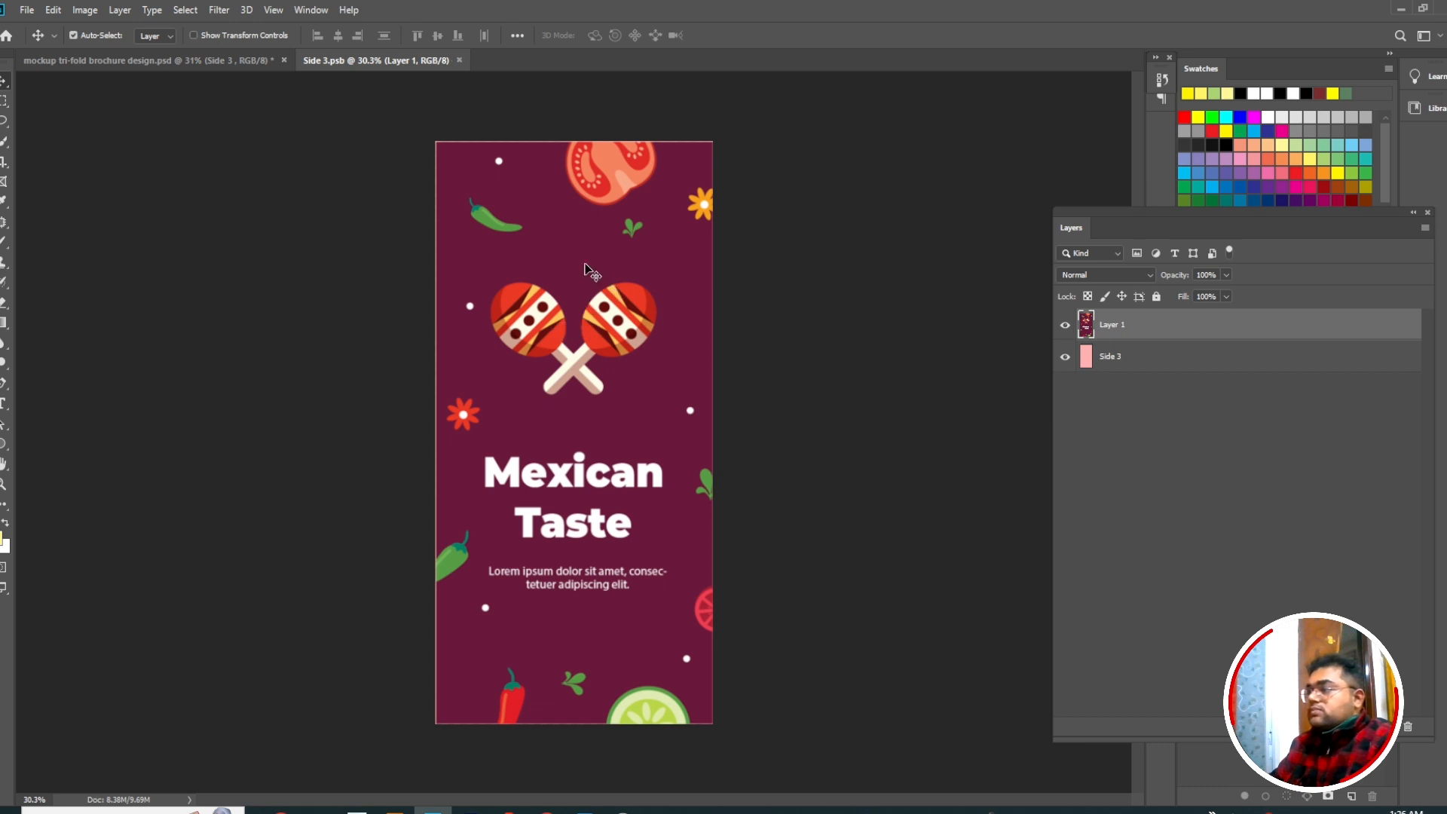
click(459, 60)
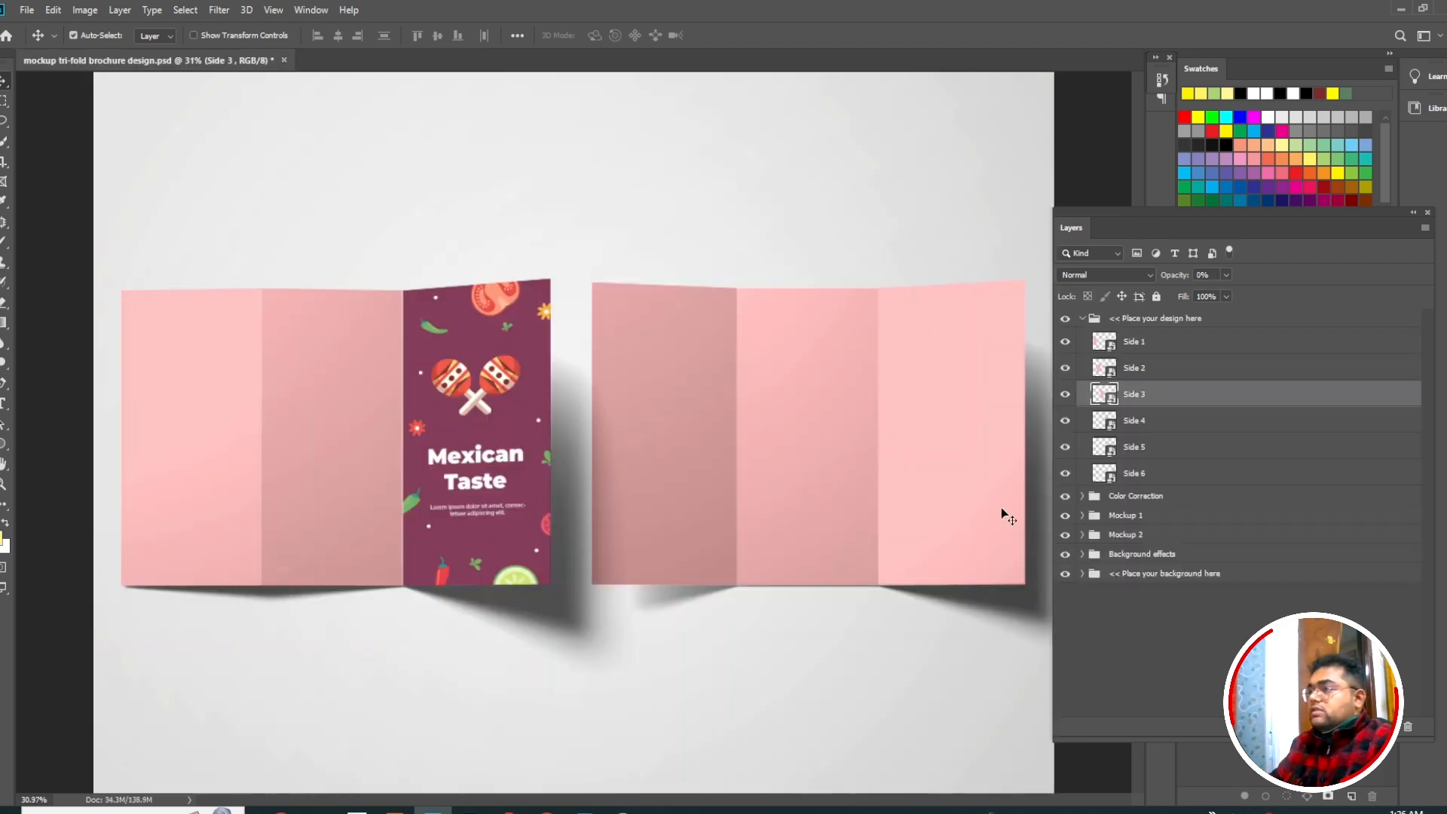
scroll(482, 454, down, 2)
scroll(480, 467, up, 3)
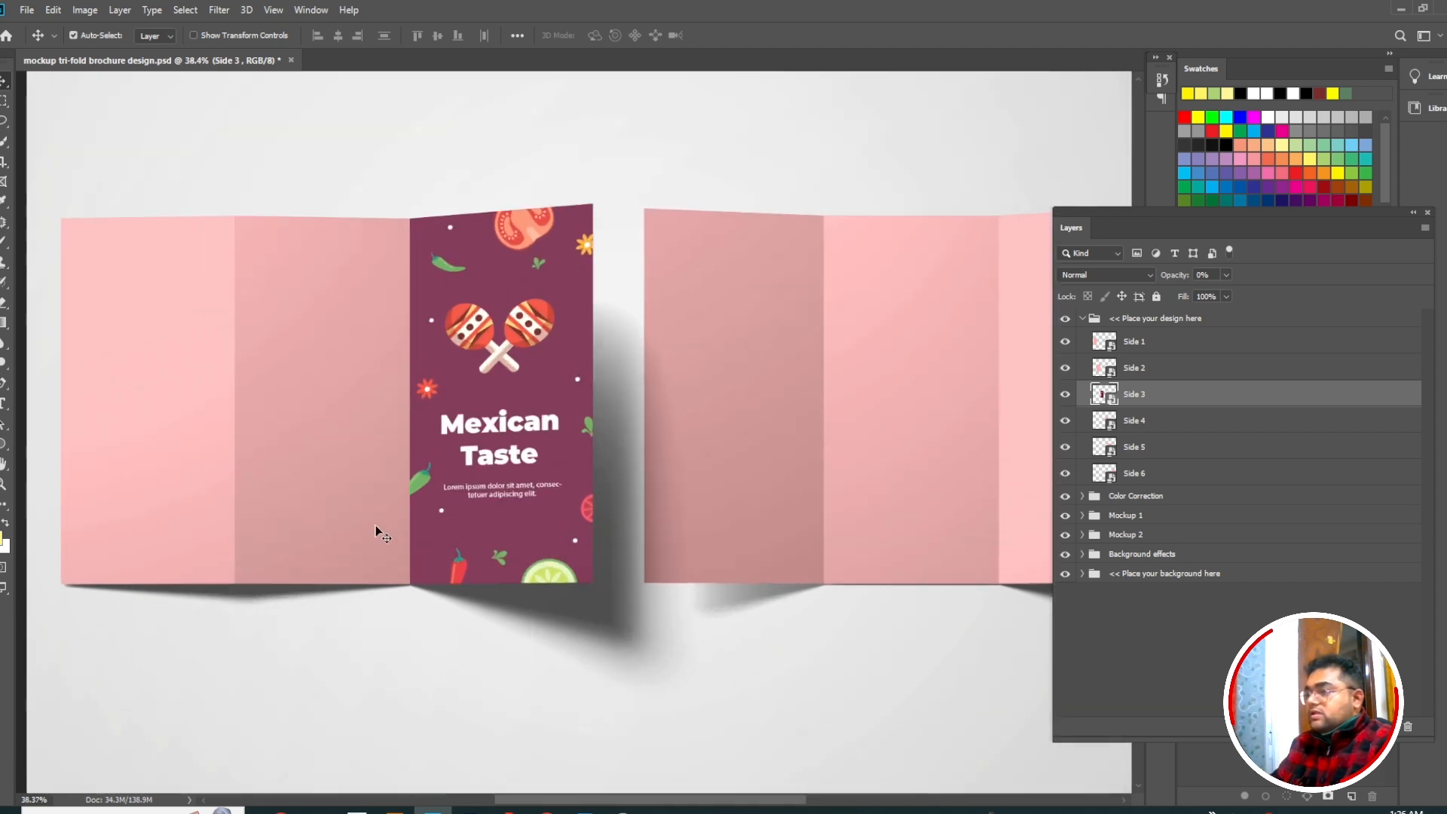
- Identify the first brochure's middle panel as the Side 2 layer and open its smart object contents
click(392, 447)
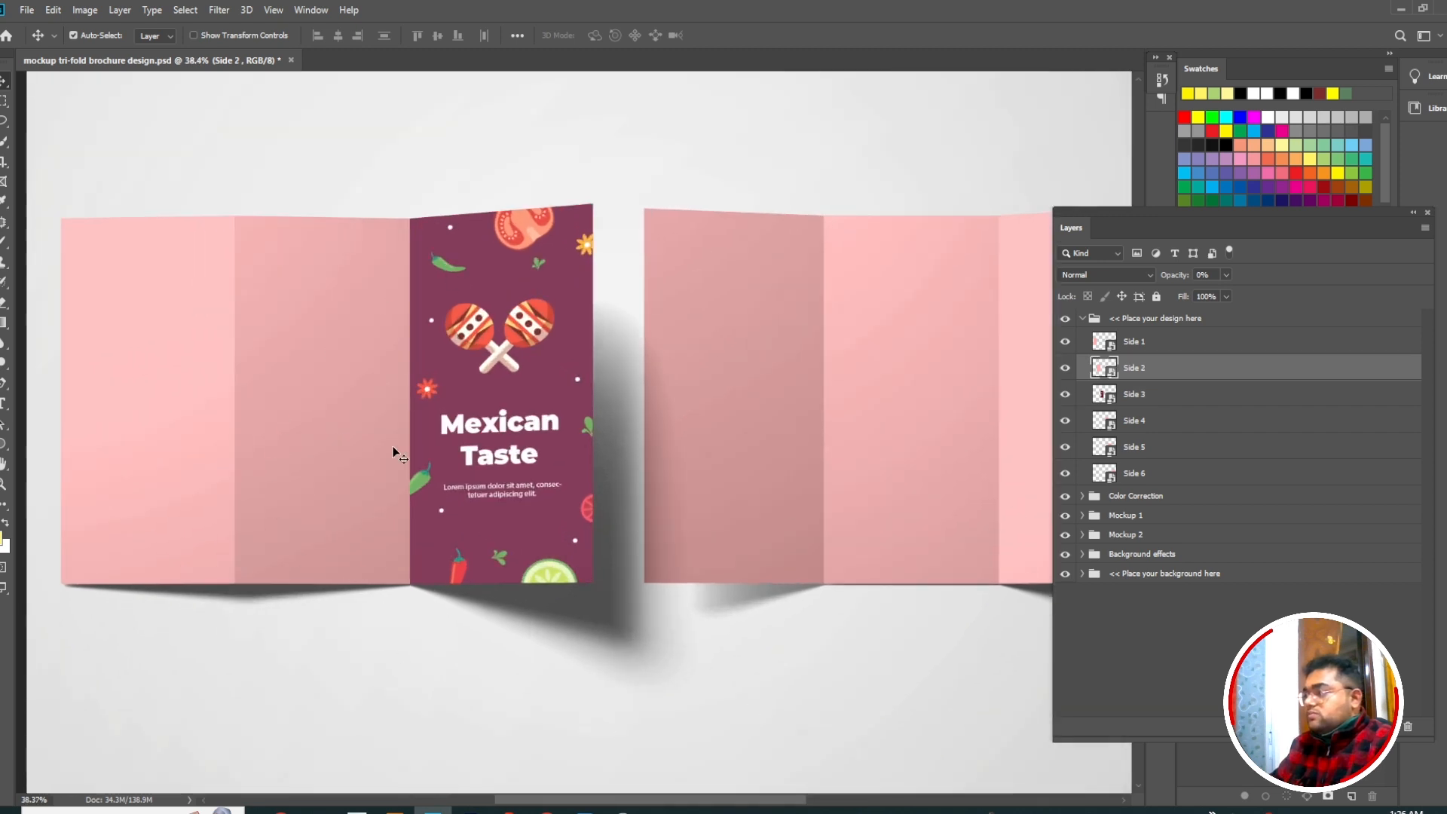
click(1068, 370)
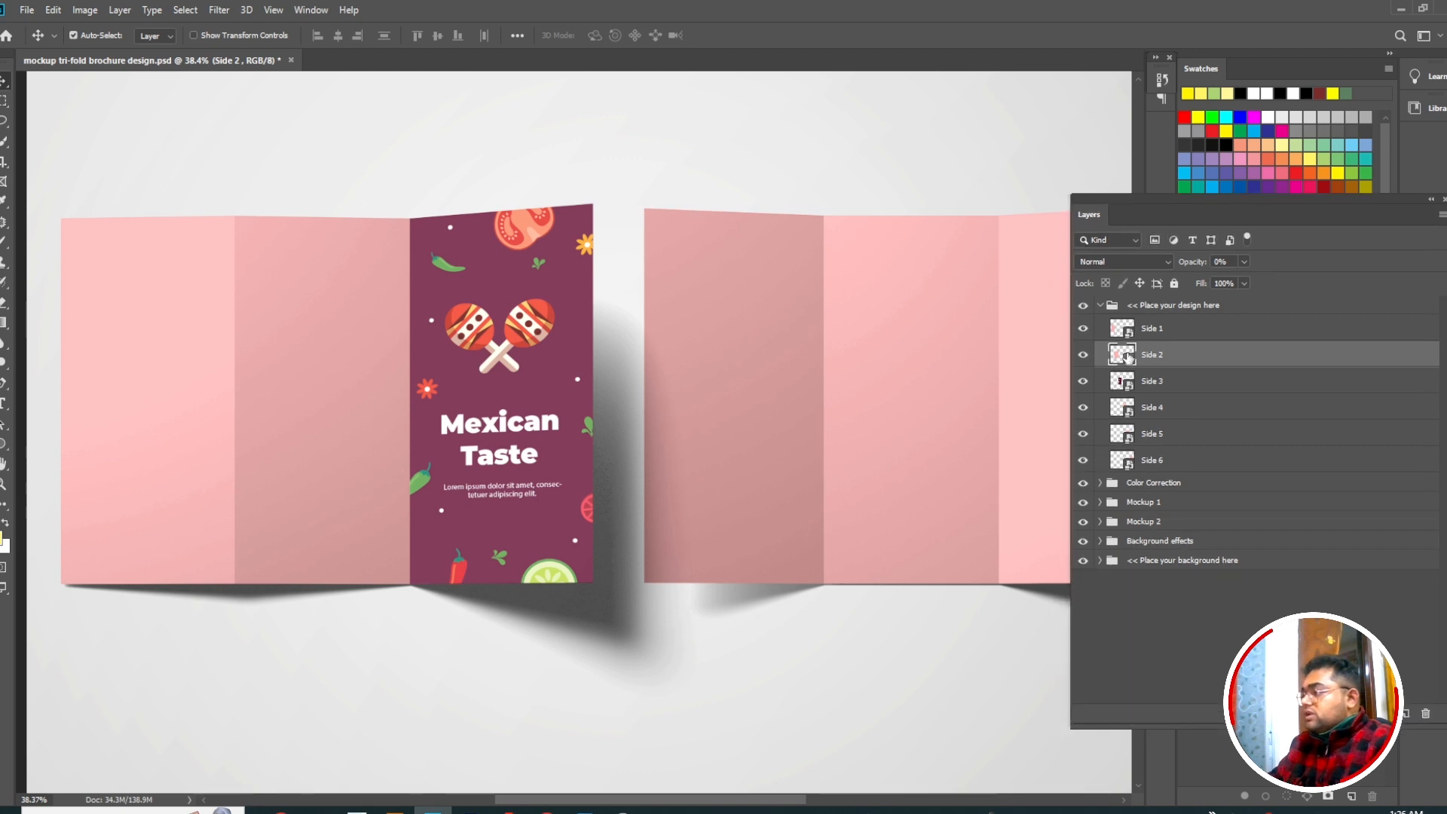
double_click(1105, 367)
scroll(445, 517, down, 2)
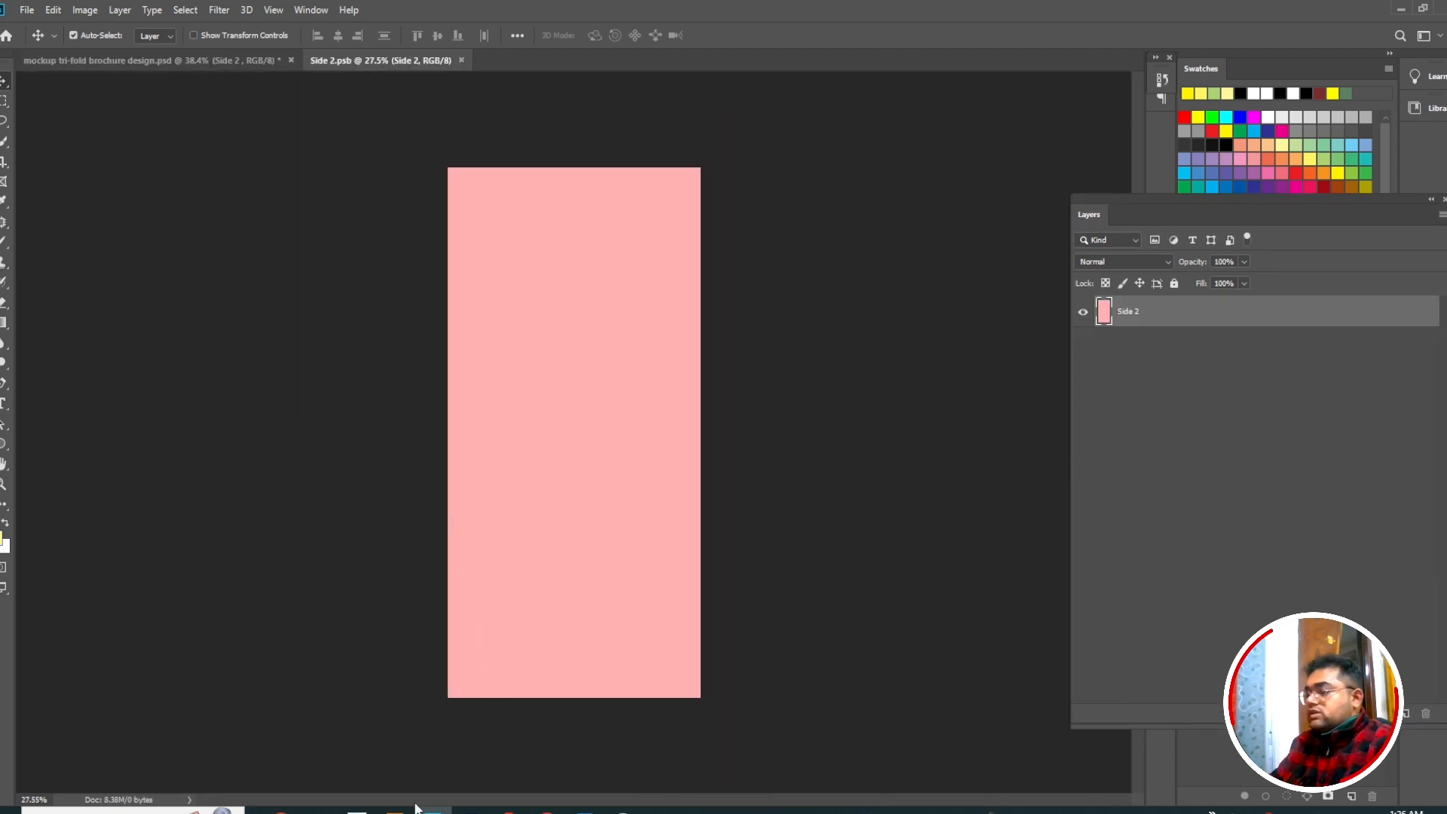
- Switch to Illustrator, release the first spread's clipping mask and give the released cover-panel rectangle a white fill
click(397, 810)
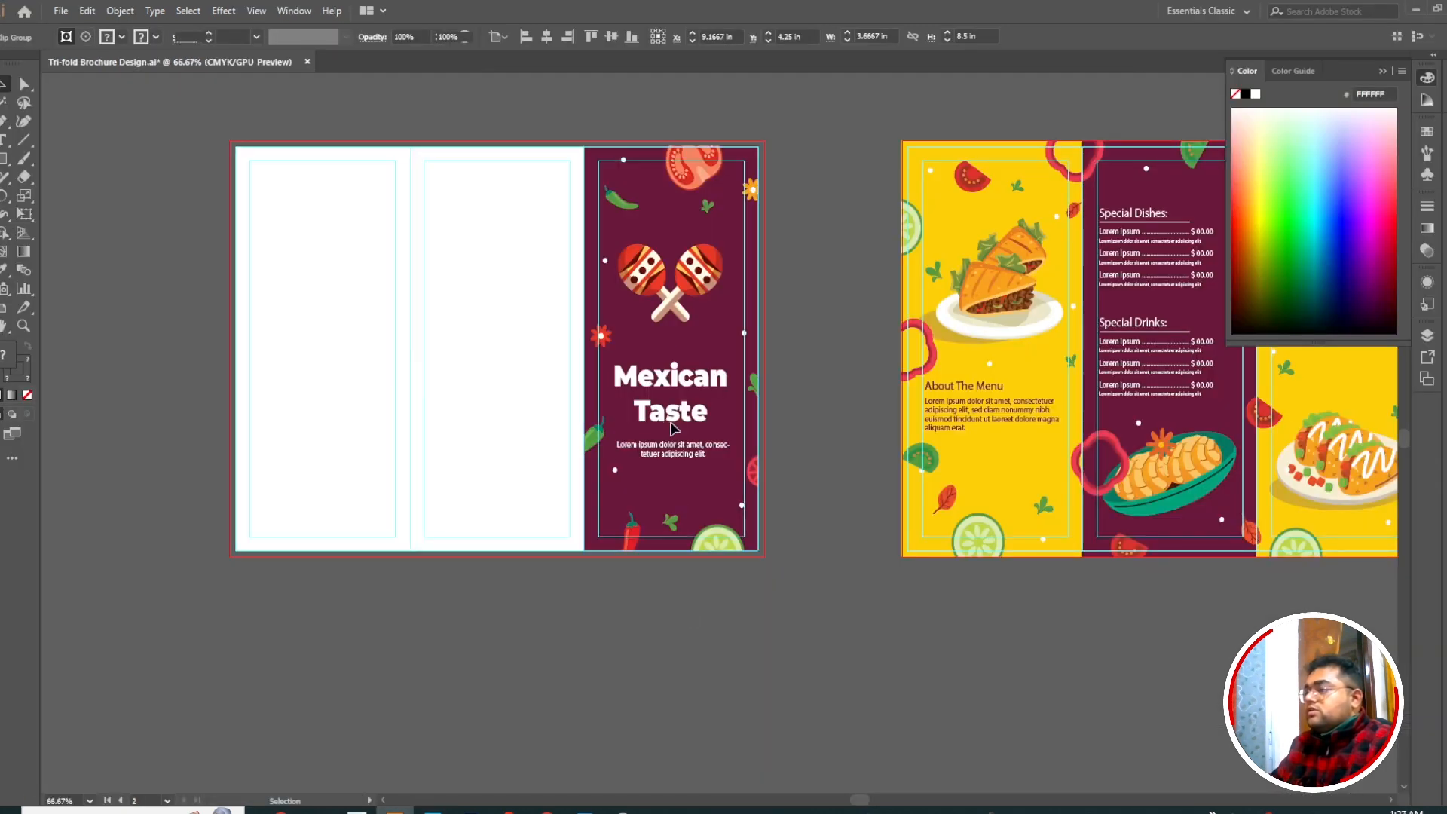
right_click(644, 227)
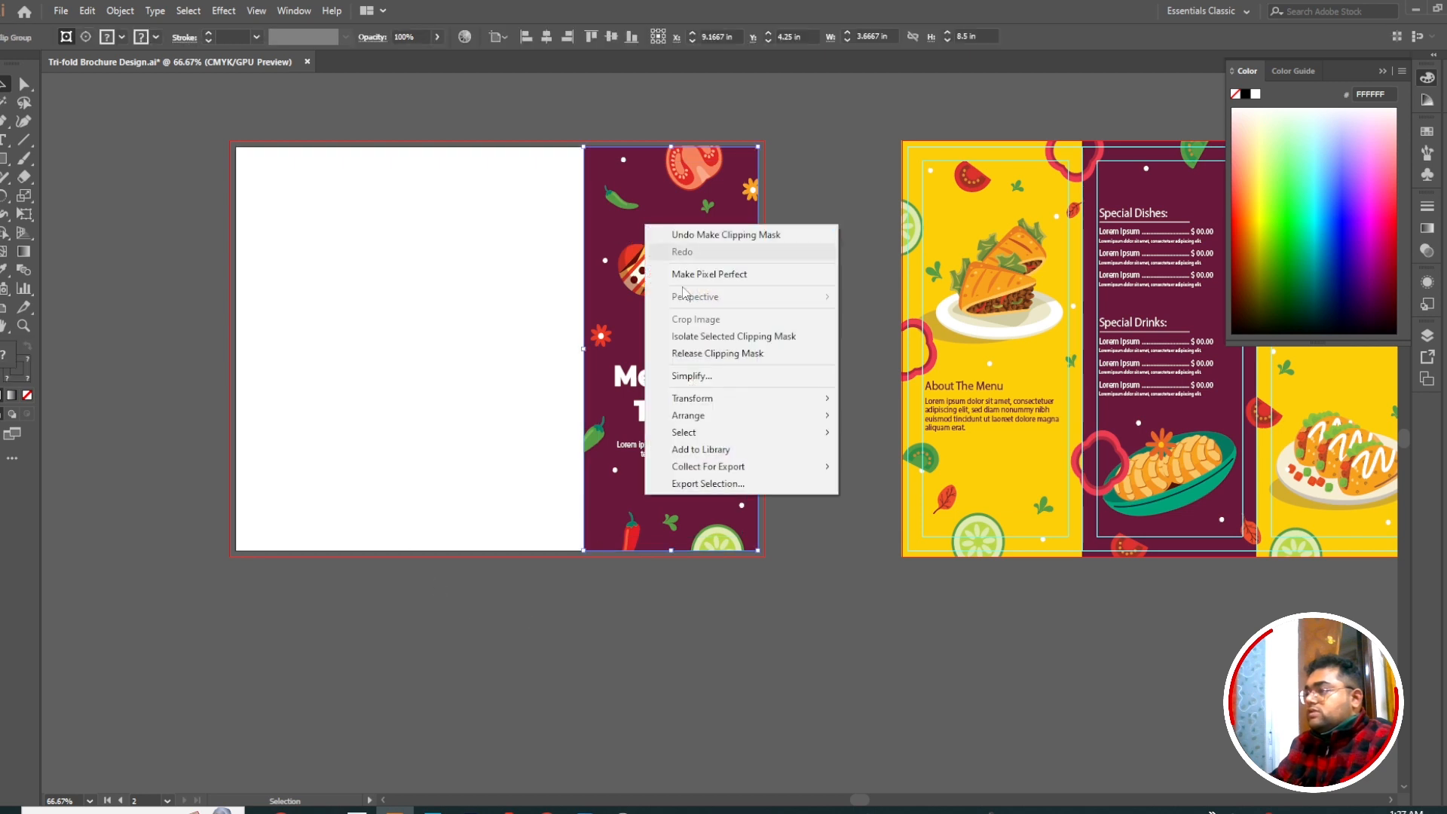
click(730, 354)
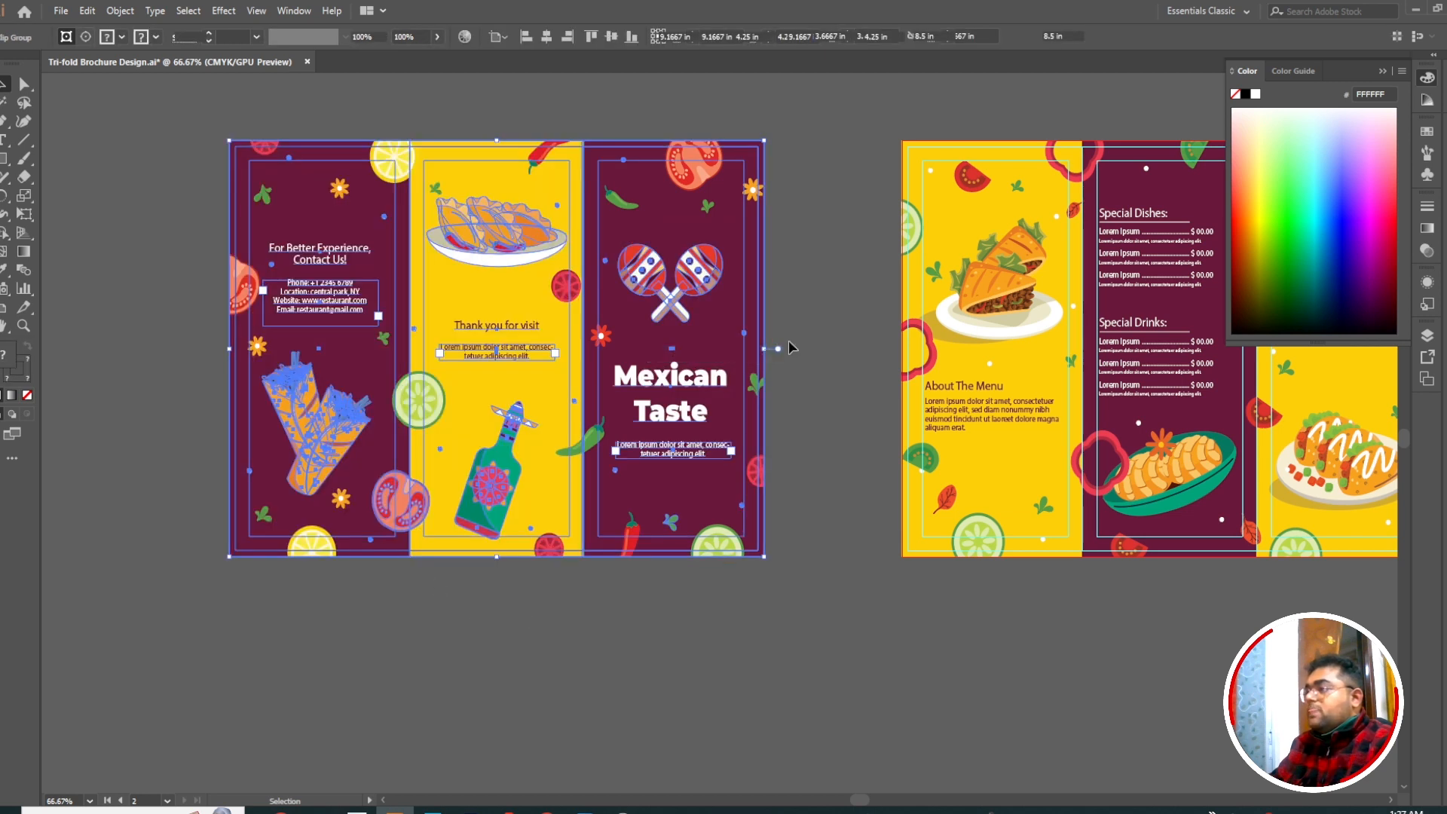
click(816, 222)
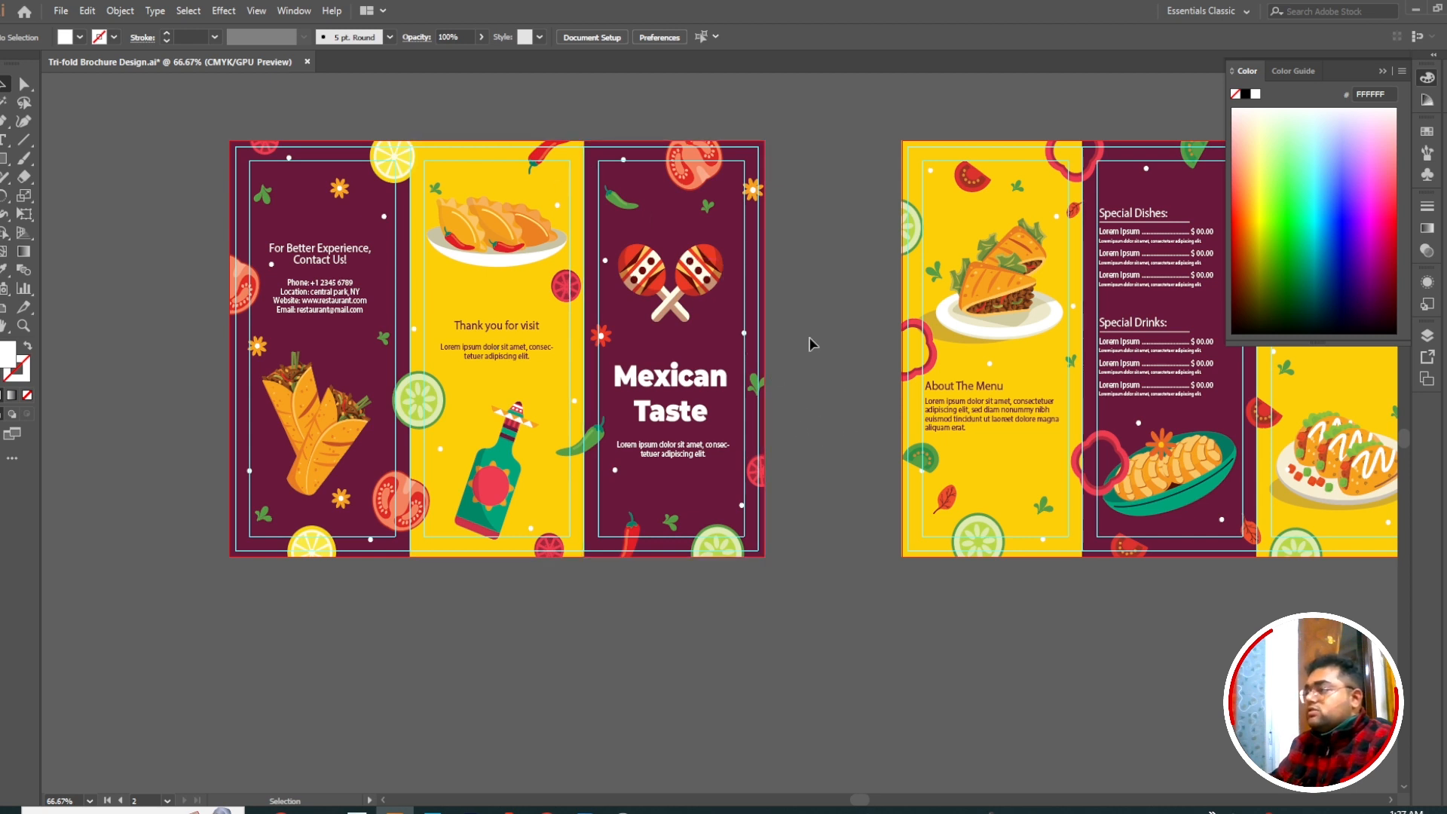
click(761, 271)
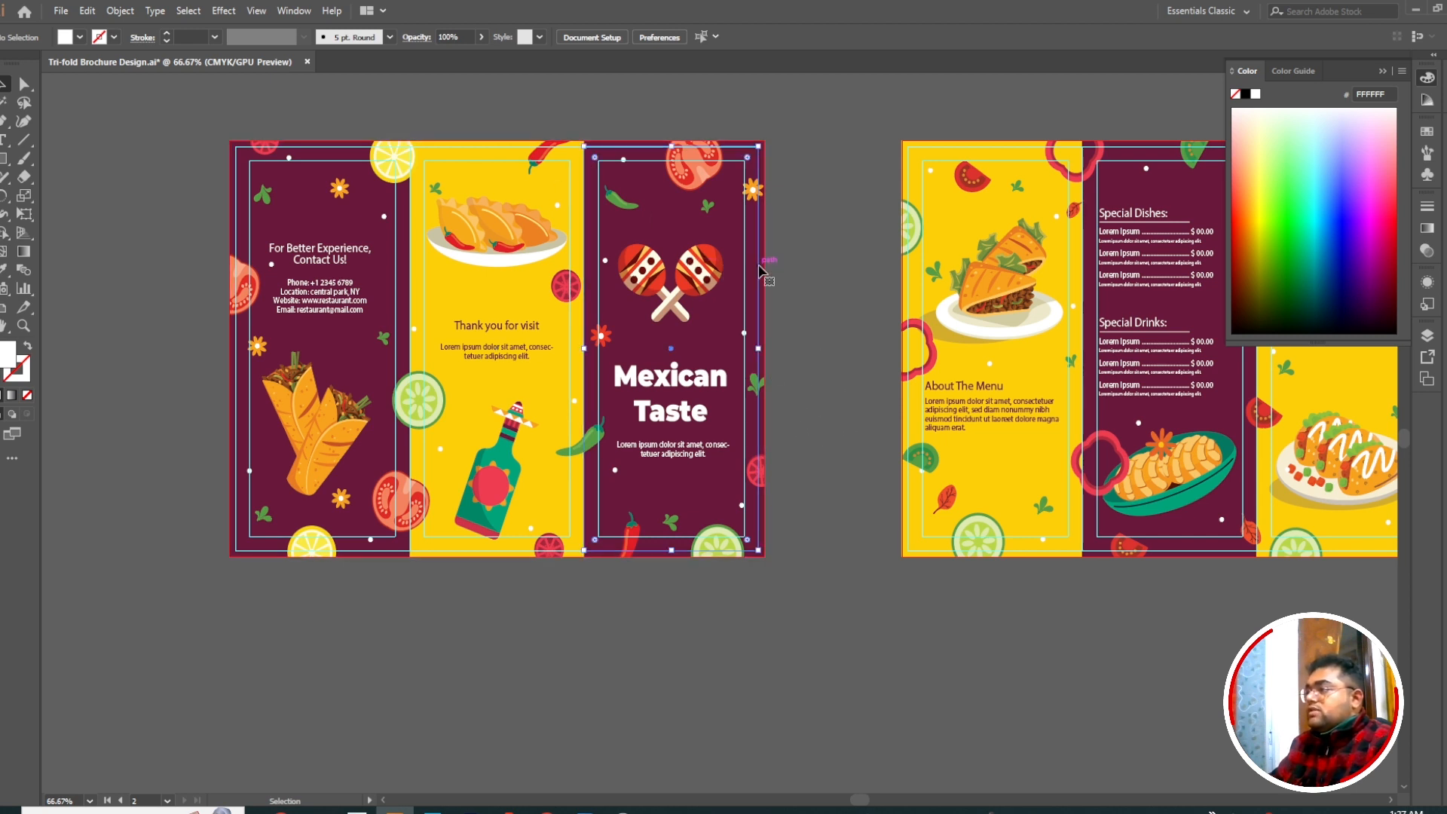
click(3, 397)
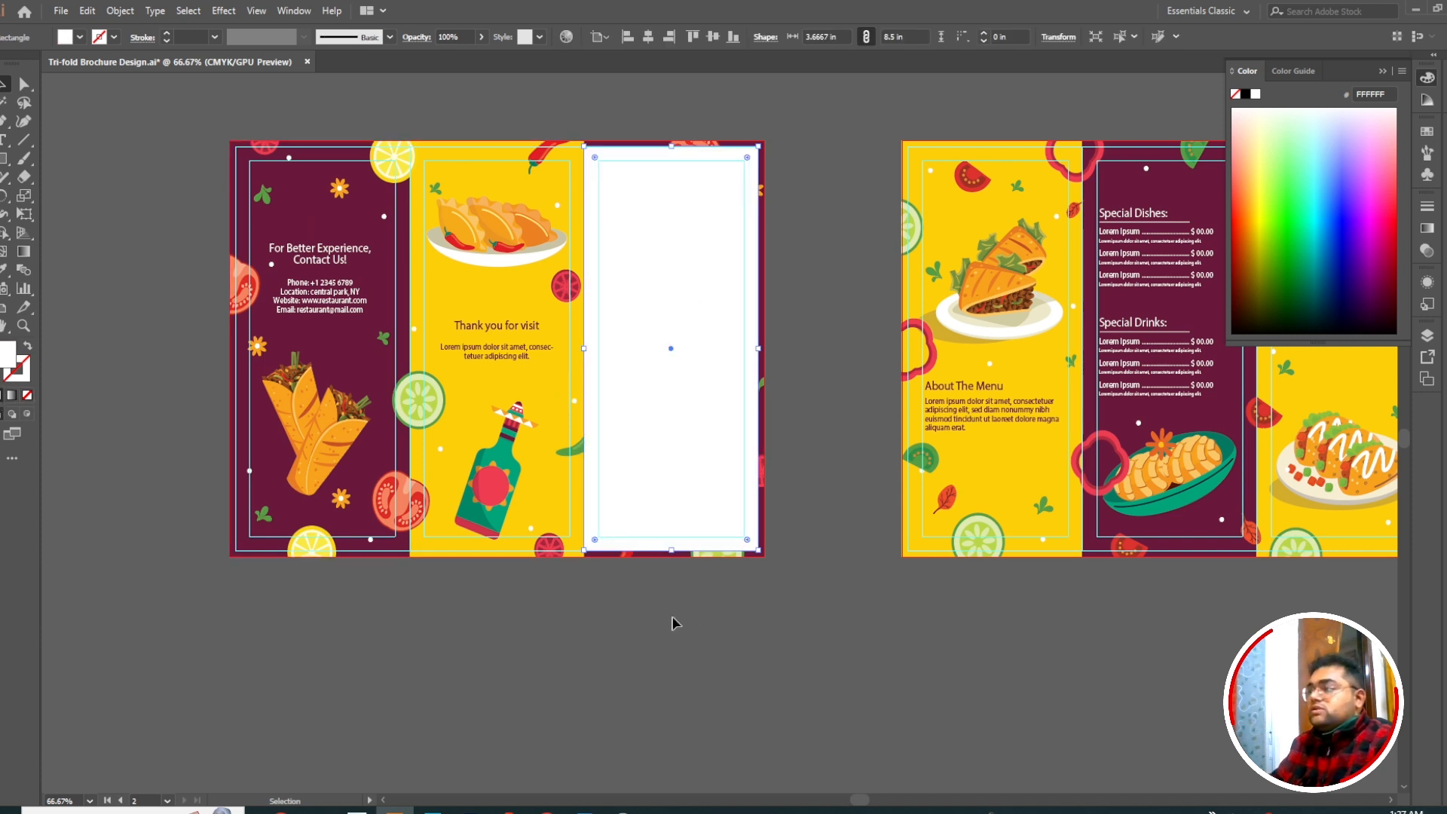
- Move the white rectangle over the middle panel of the first spread and clip the whole spread's artwork to it
click(789, 297)
drag(716, 328, 545, 332)
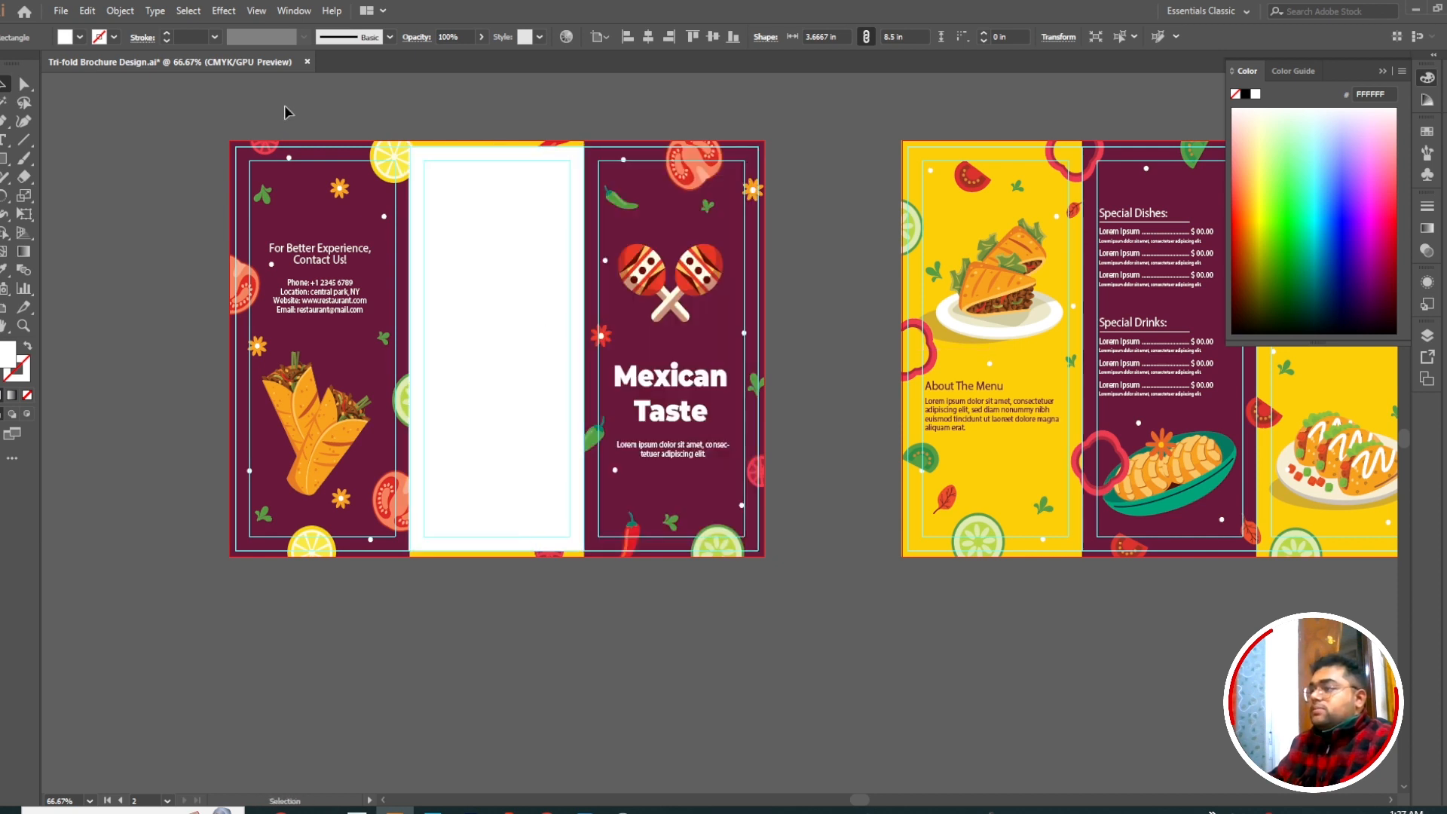
drag(183, 109, 758, 564)
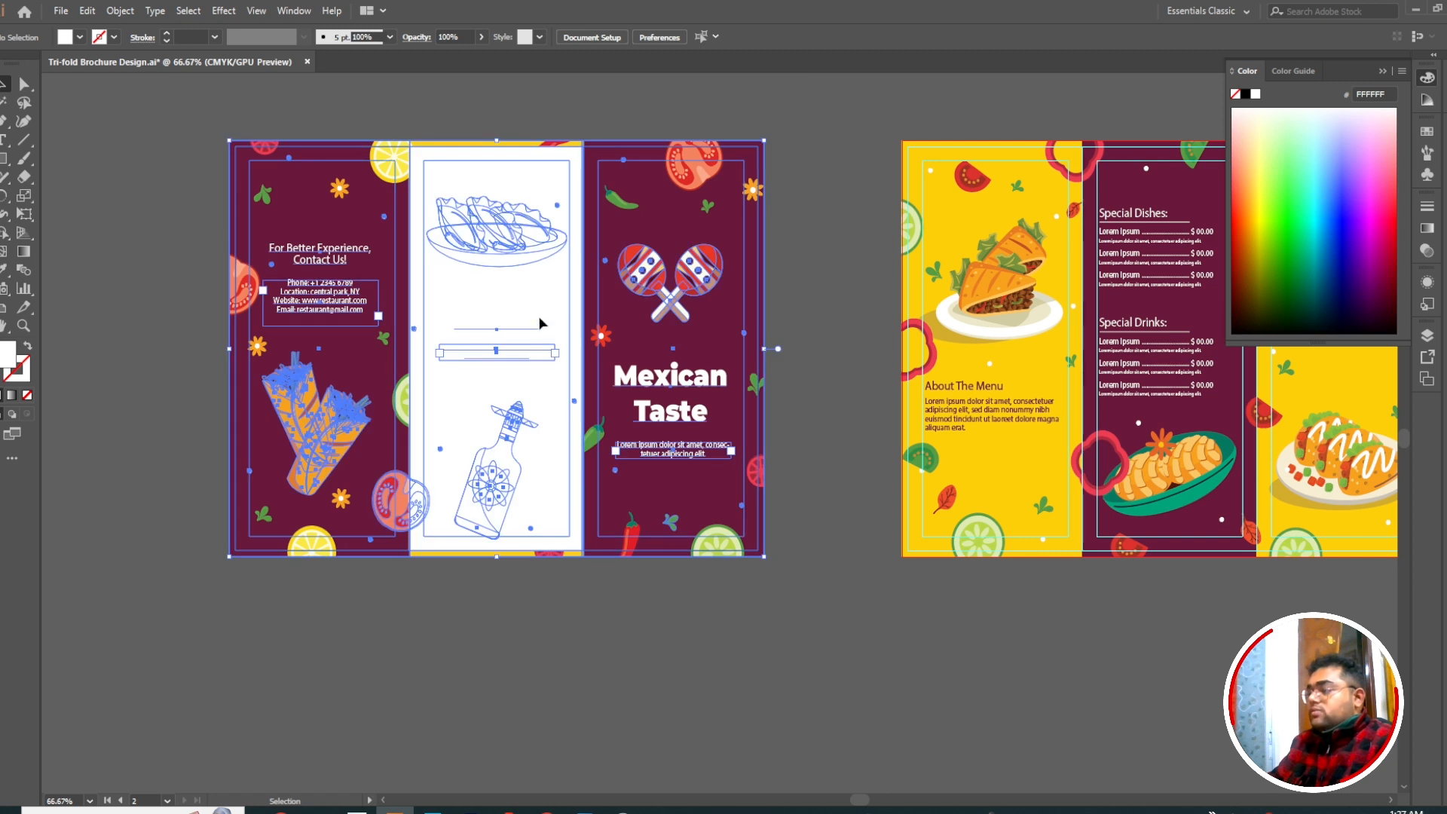
right_click(539, 323)
click(613, 449)
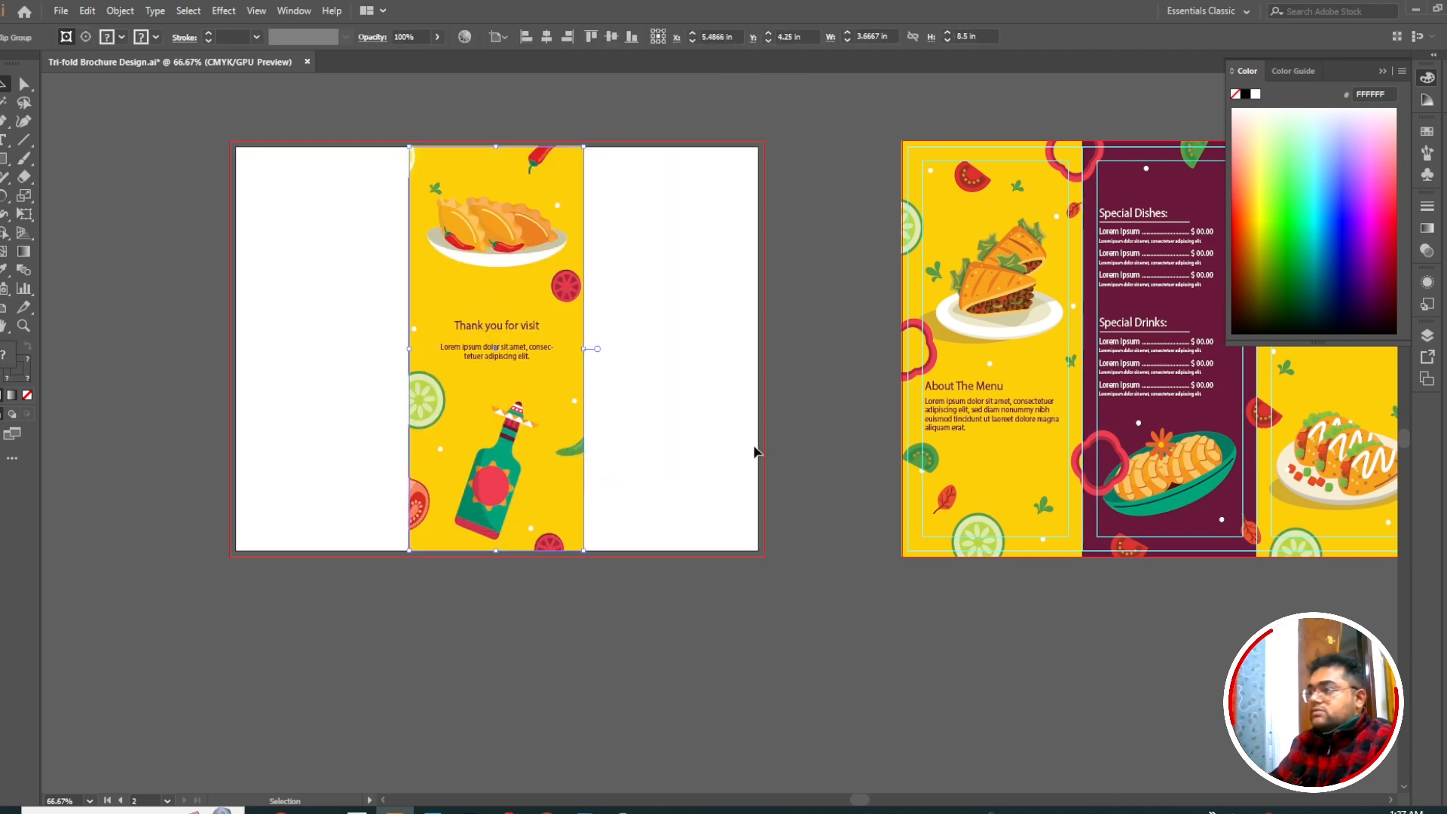
- Copy the clipped "Thank you for visit" panel and switch to Photoshop with Side 2.psb open
click(828, 471)
click(591, 346)
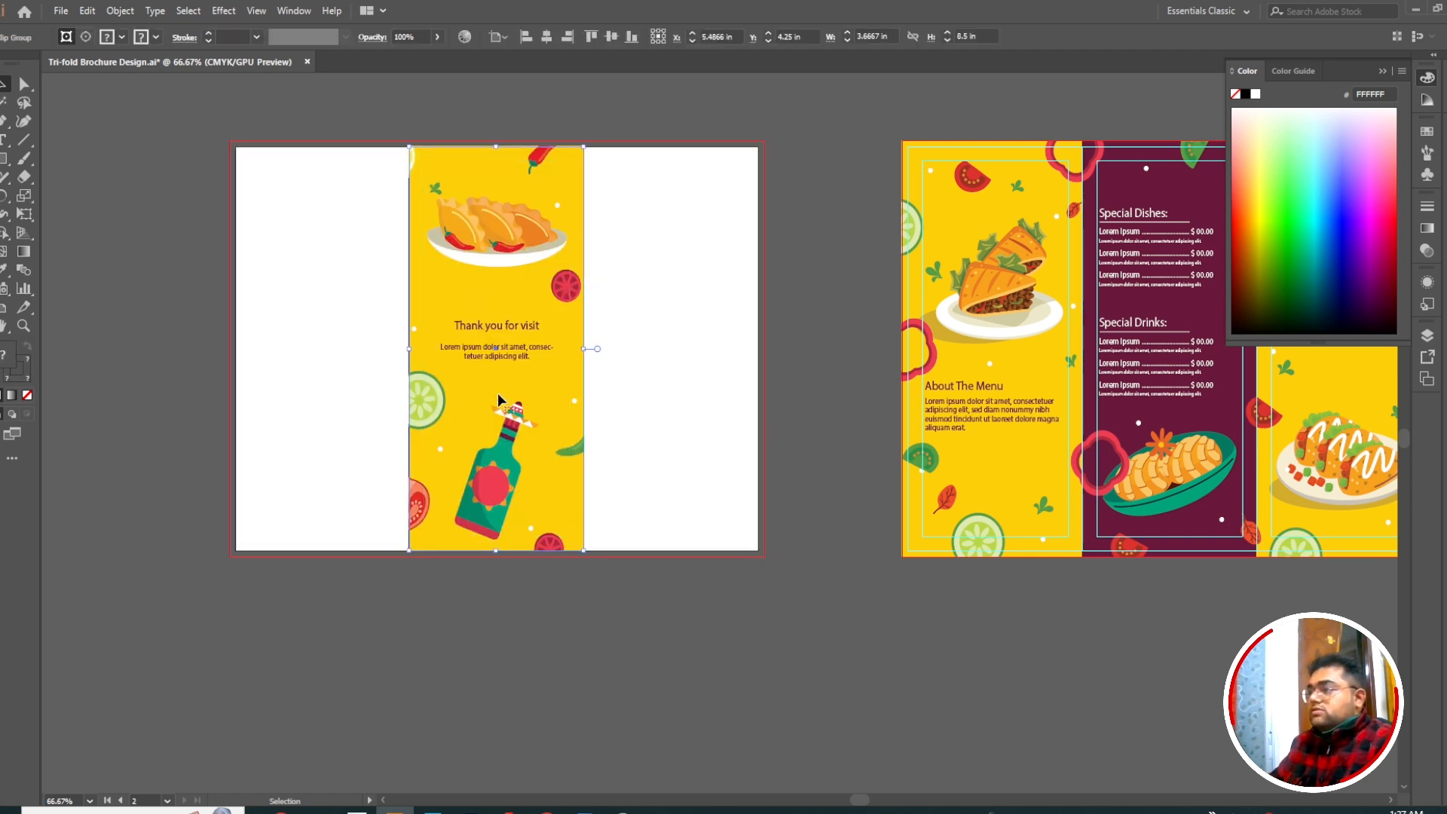
key(a)
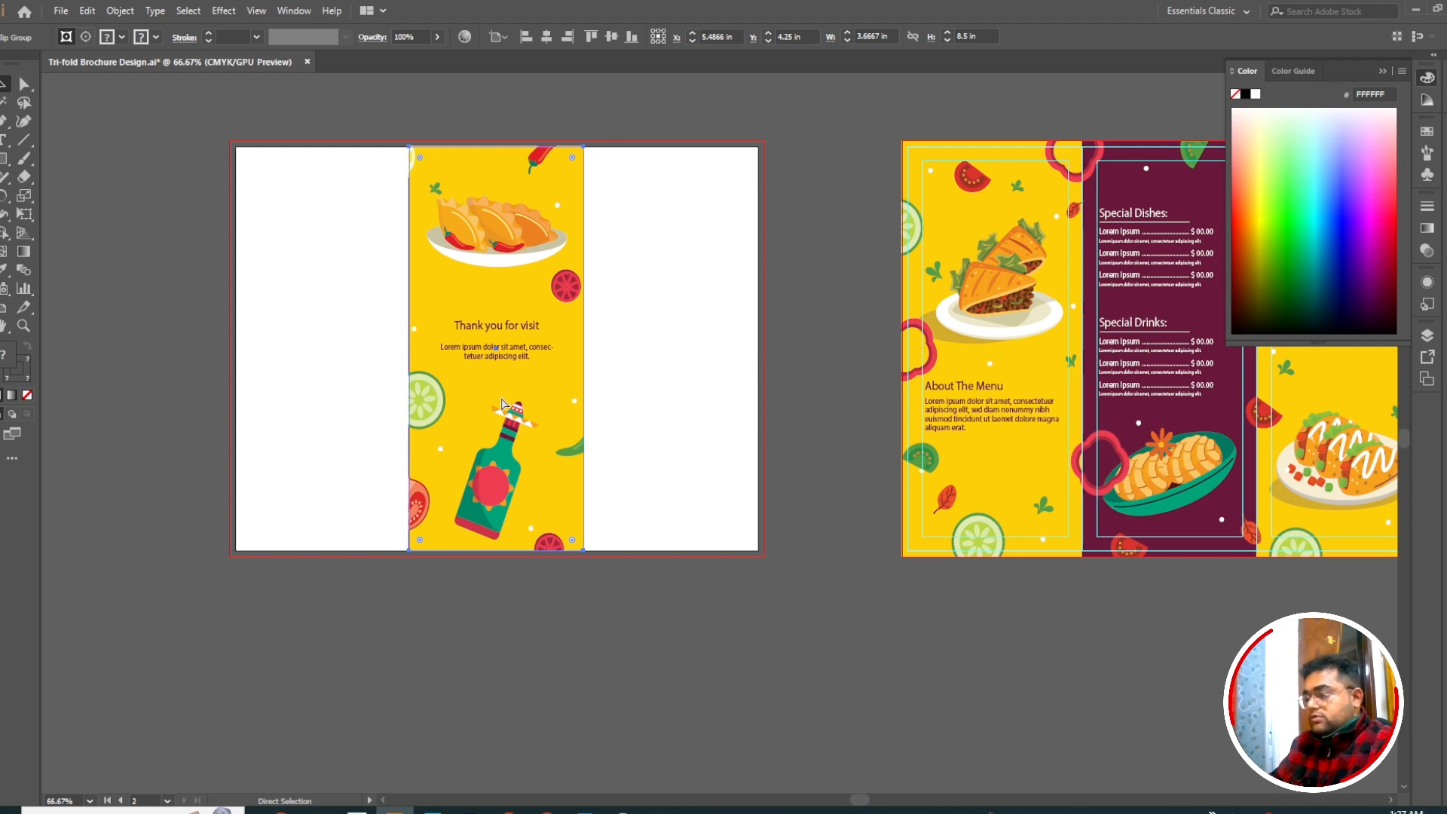
key(ctrl+c)
click(500, 643)
click(433, 810)
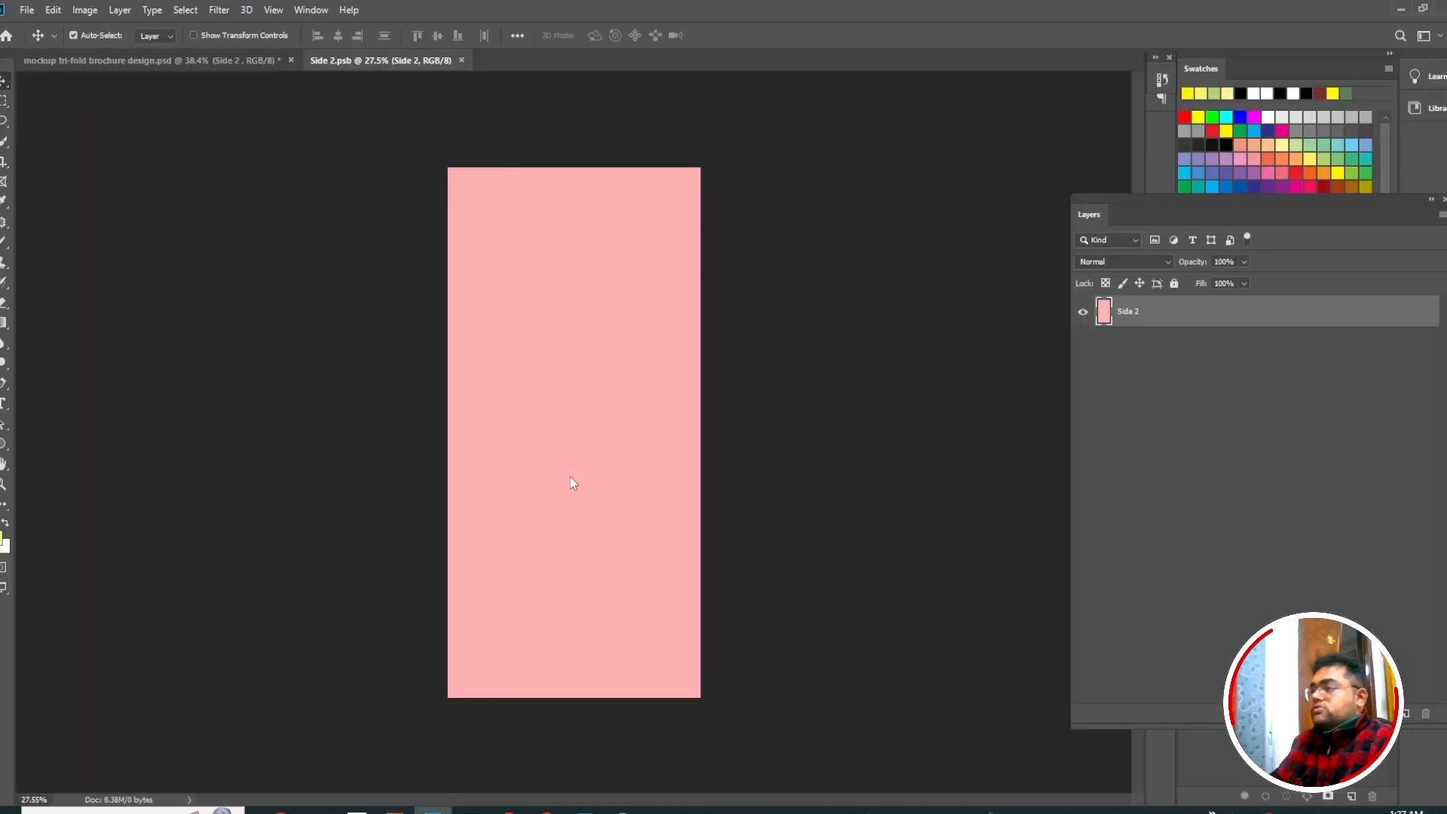
- Paste the middle panel into Side 2.psb as pixels and scale it to fill the whole canvas
key(ctrl+v)
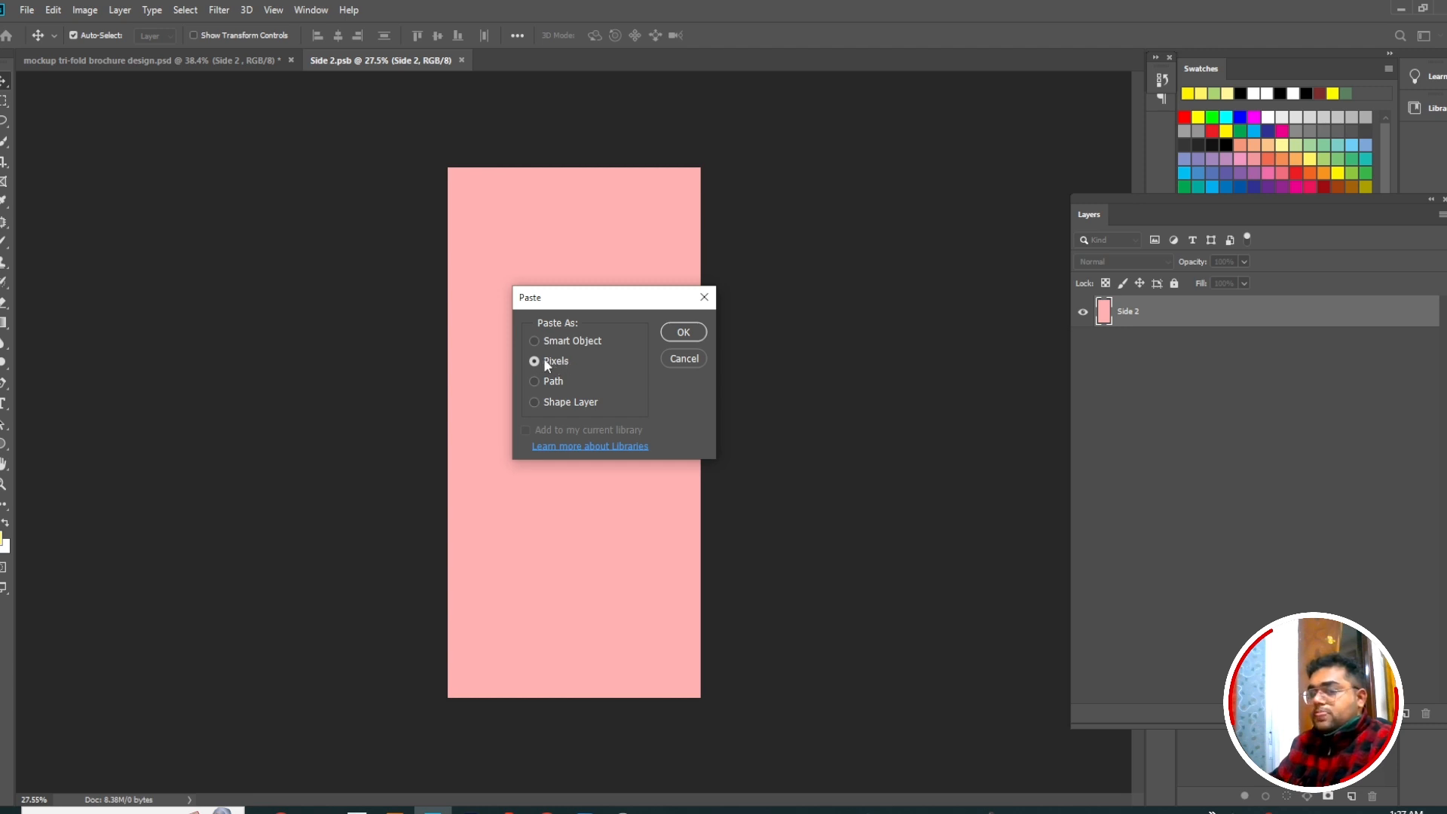
click(684, 333)
key(Return)
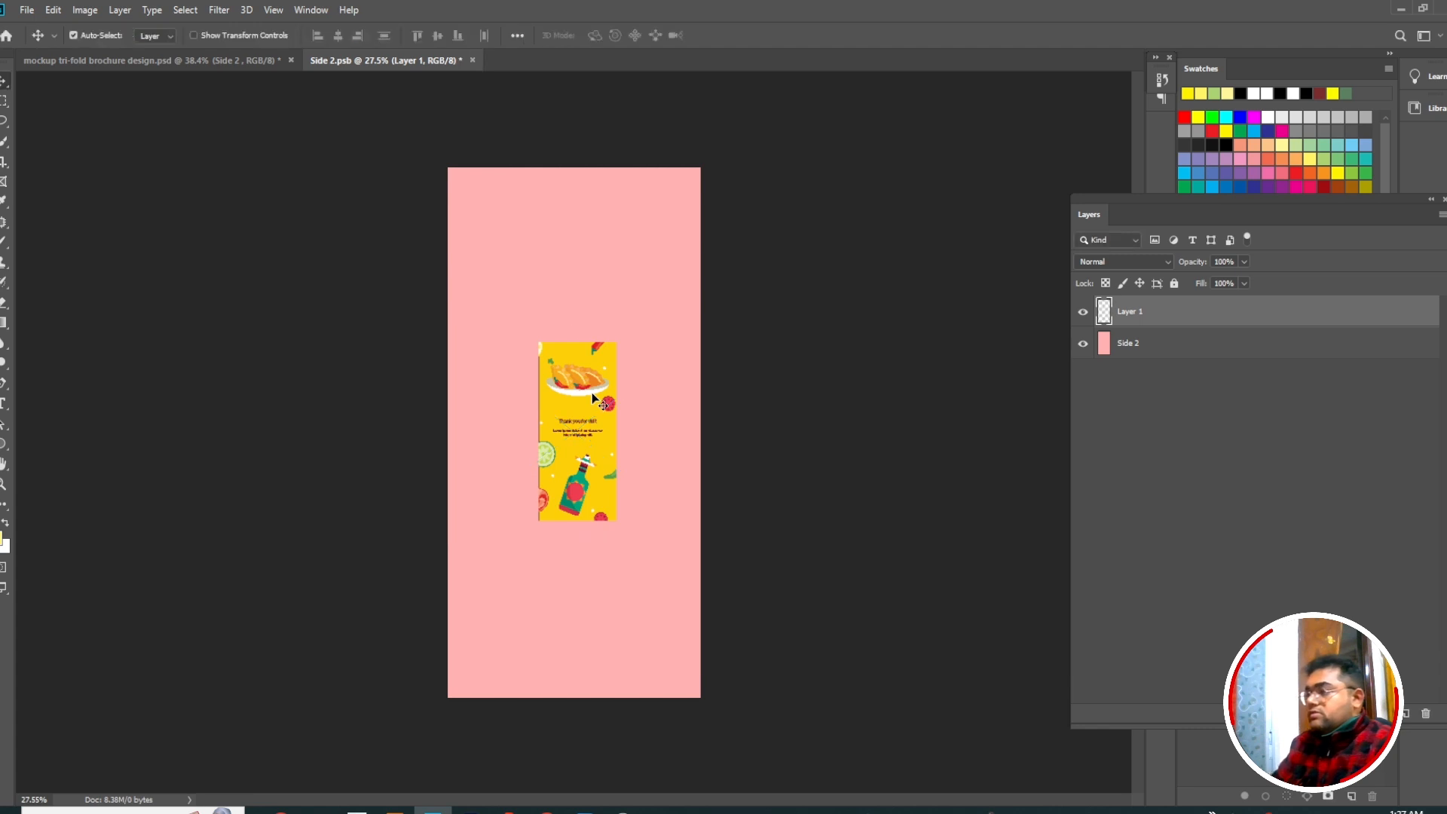
key(ctrl+t)
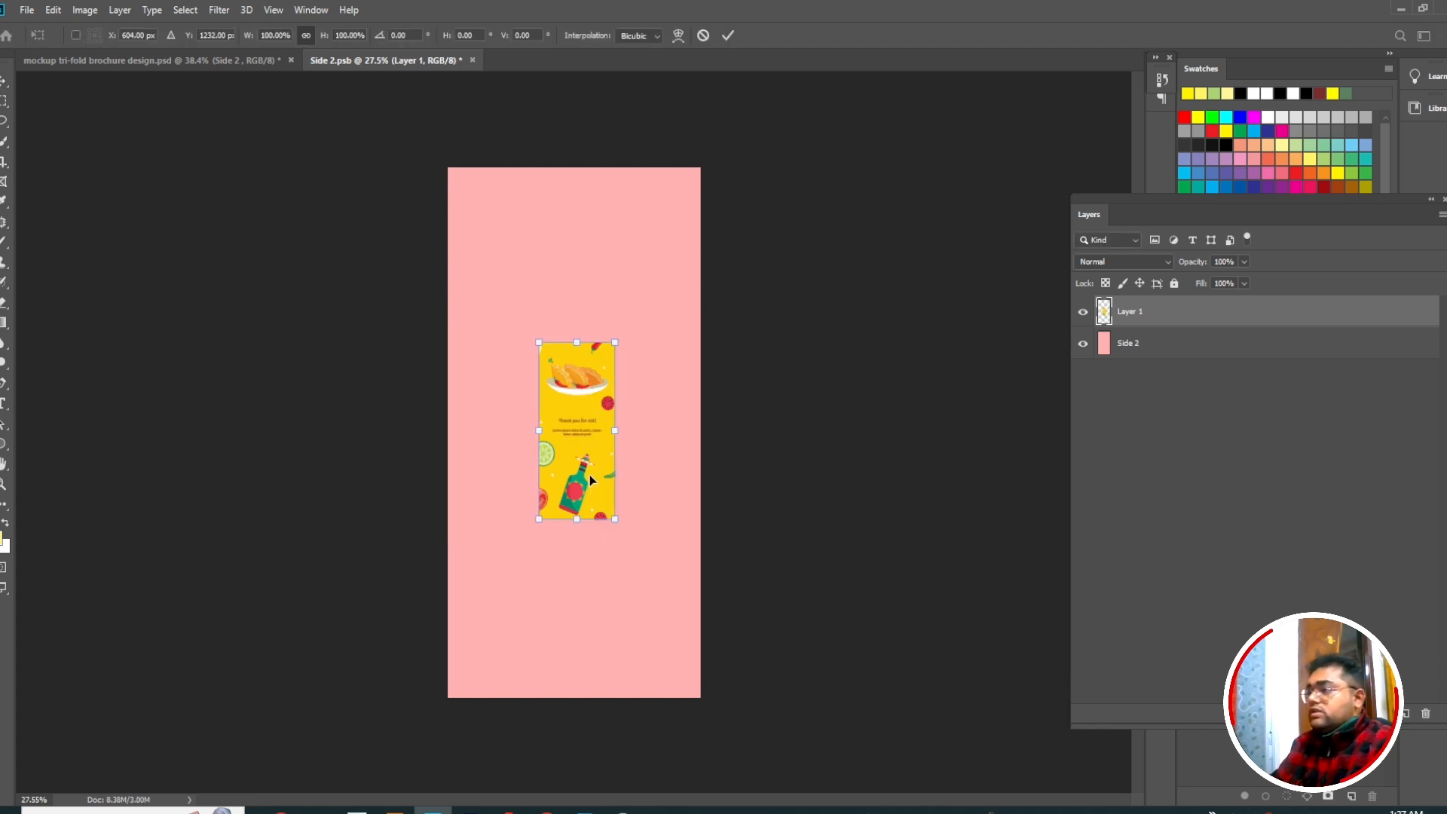
drag(590, 475, 700, 700)
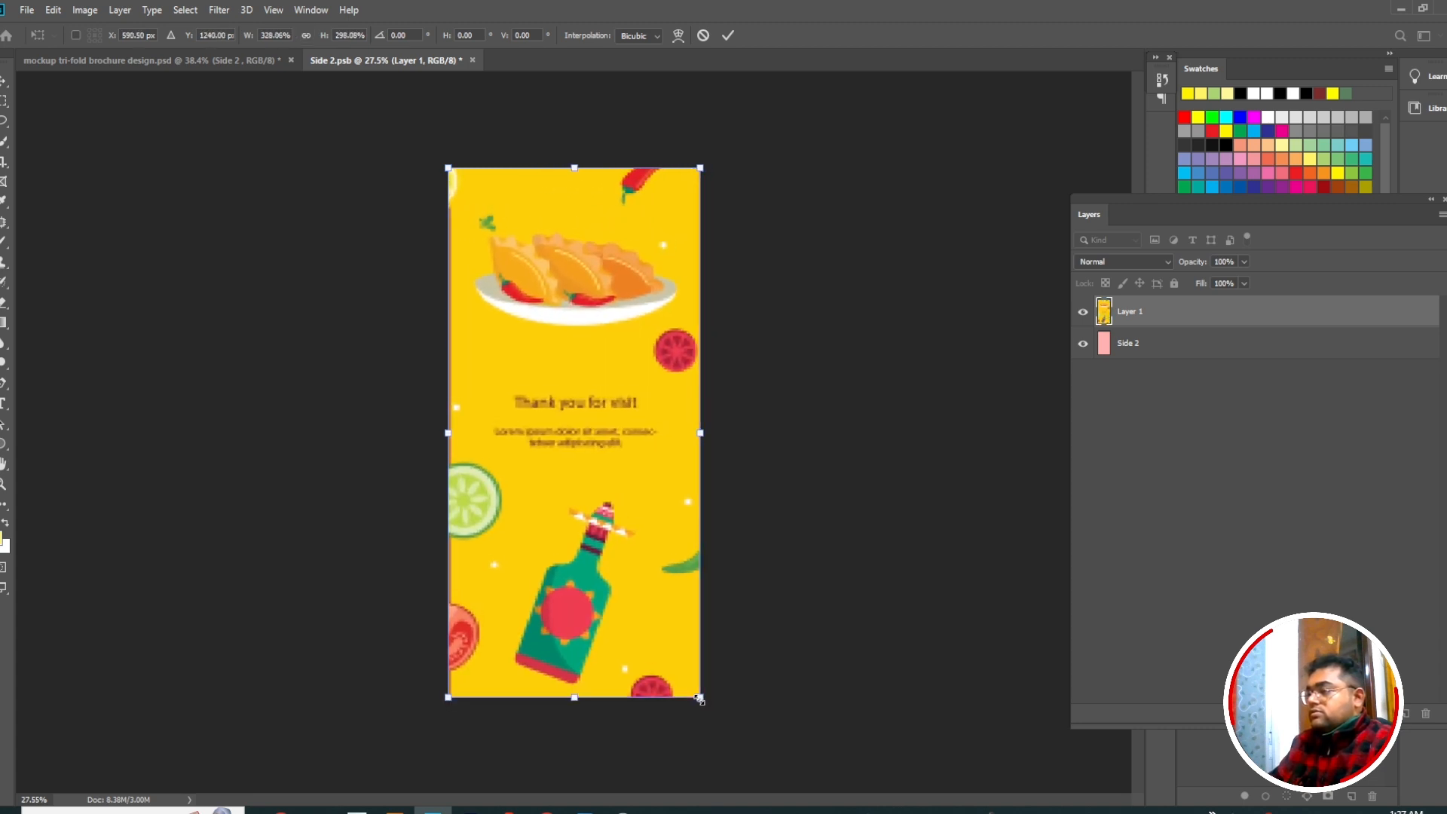
key(Return)
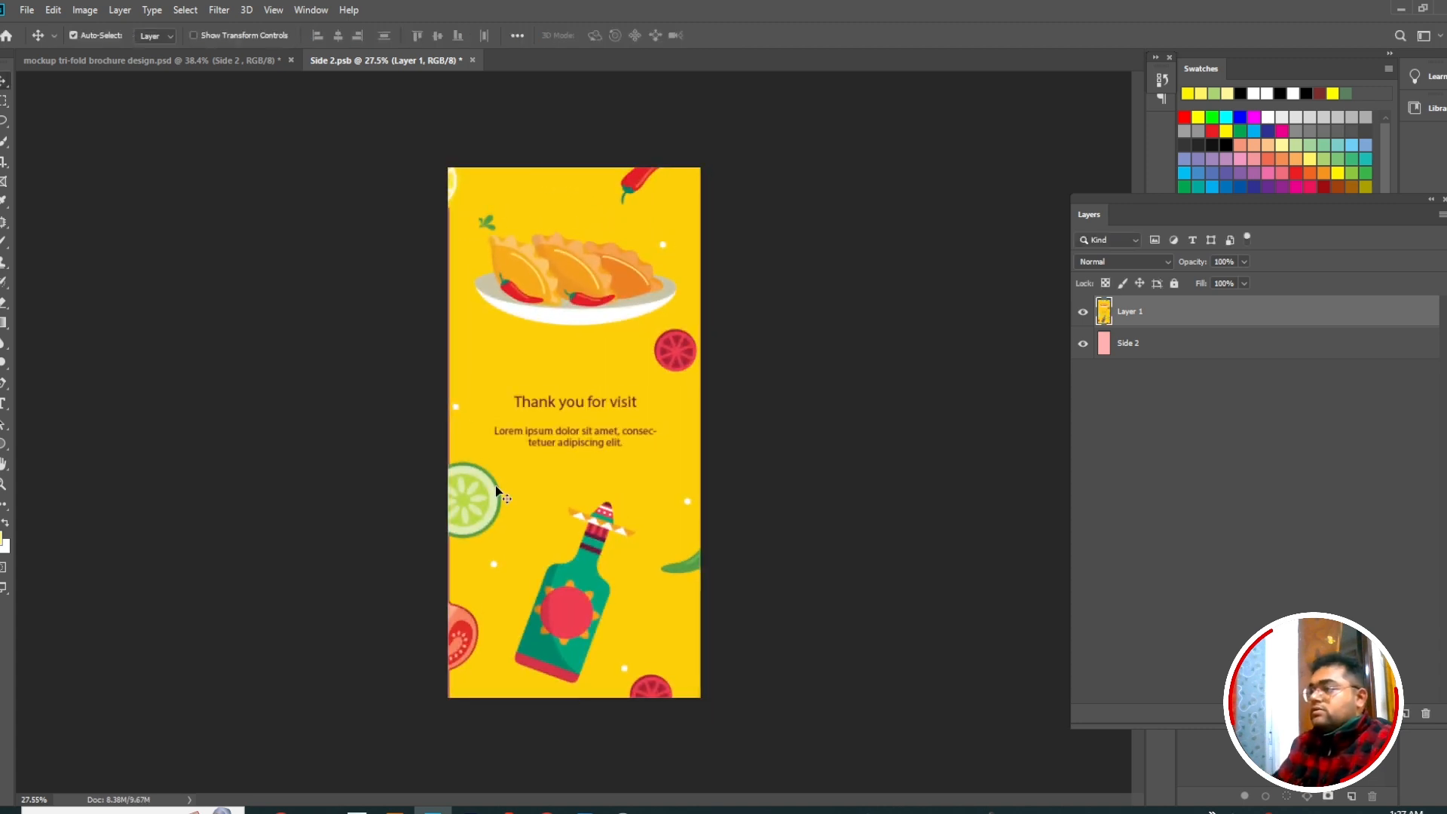
- Save Side 2.psb and check the middle panel on the first brochure in the mockup document
key(ctrl+s)
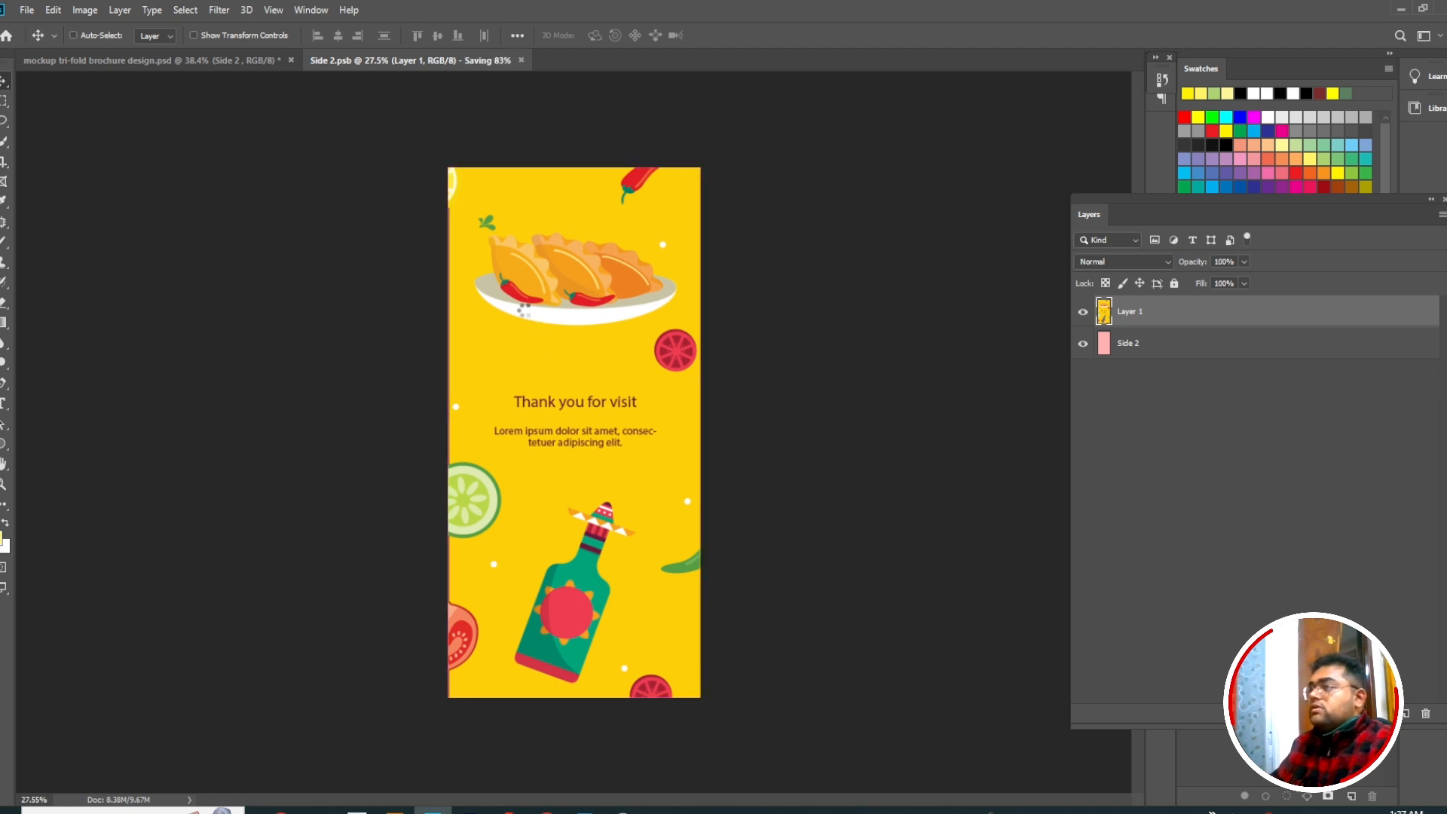
click(184, 59)
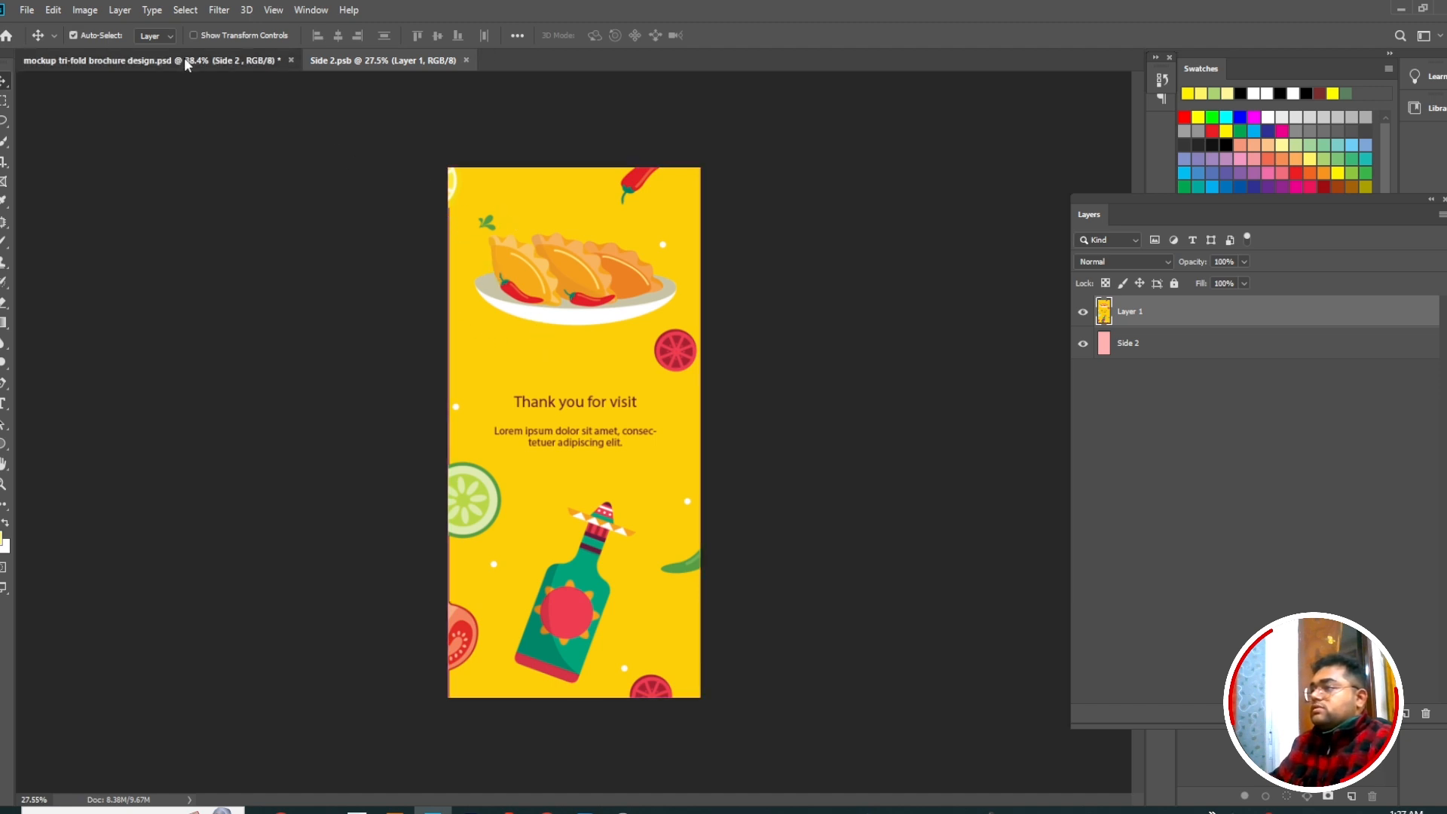
scroll(560, 428, down, 9)
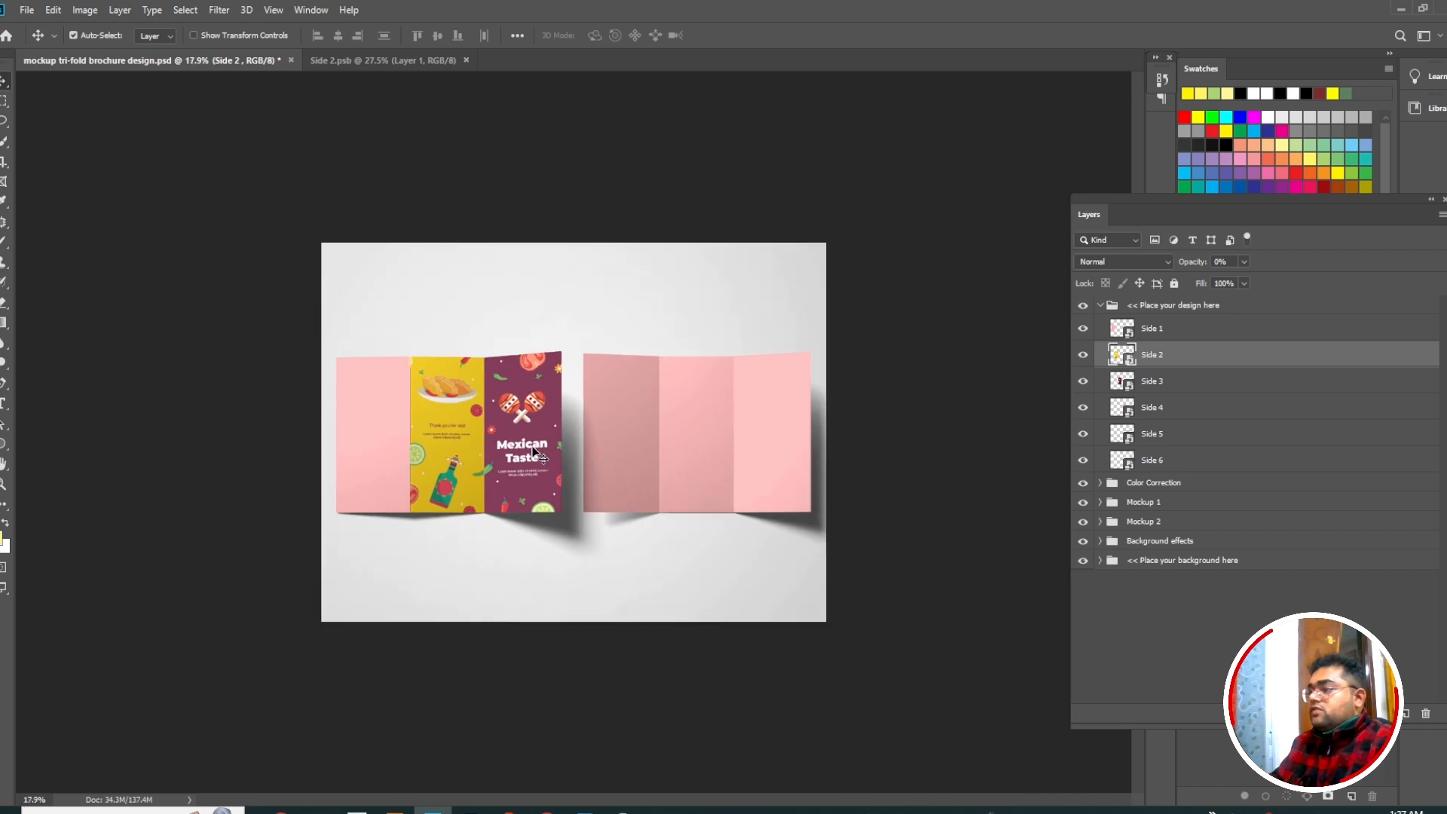
scroll(468, 452, up, 6)
scroll(400, 457, down, 2)
scroll(316, 433, up, 3)
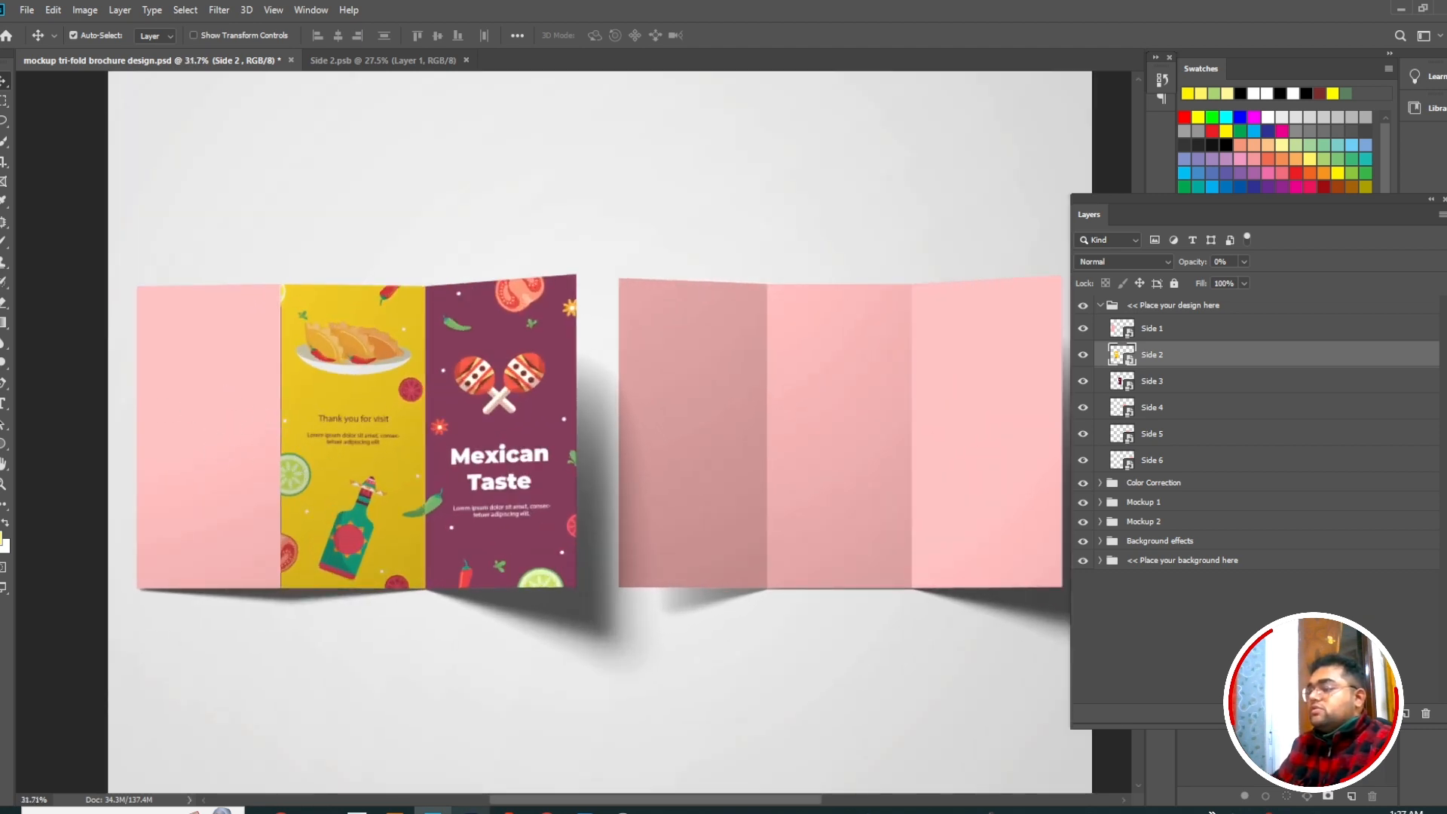
- Switch to Illustrator, release the middle panel's clipping mask on the first spread and deselect the artwork
click(394, 810)
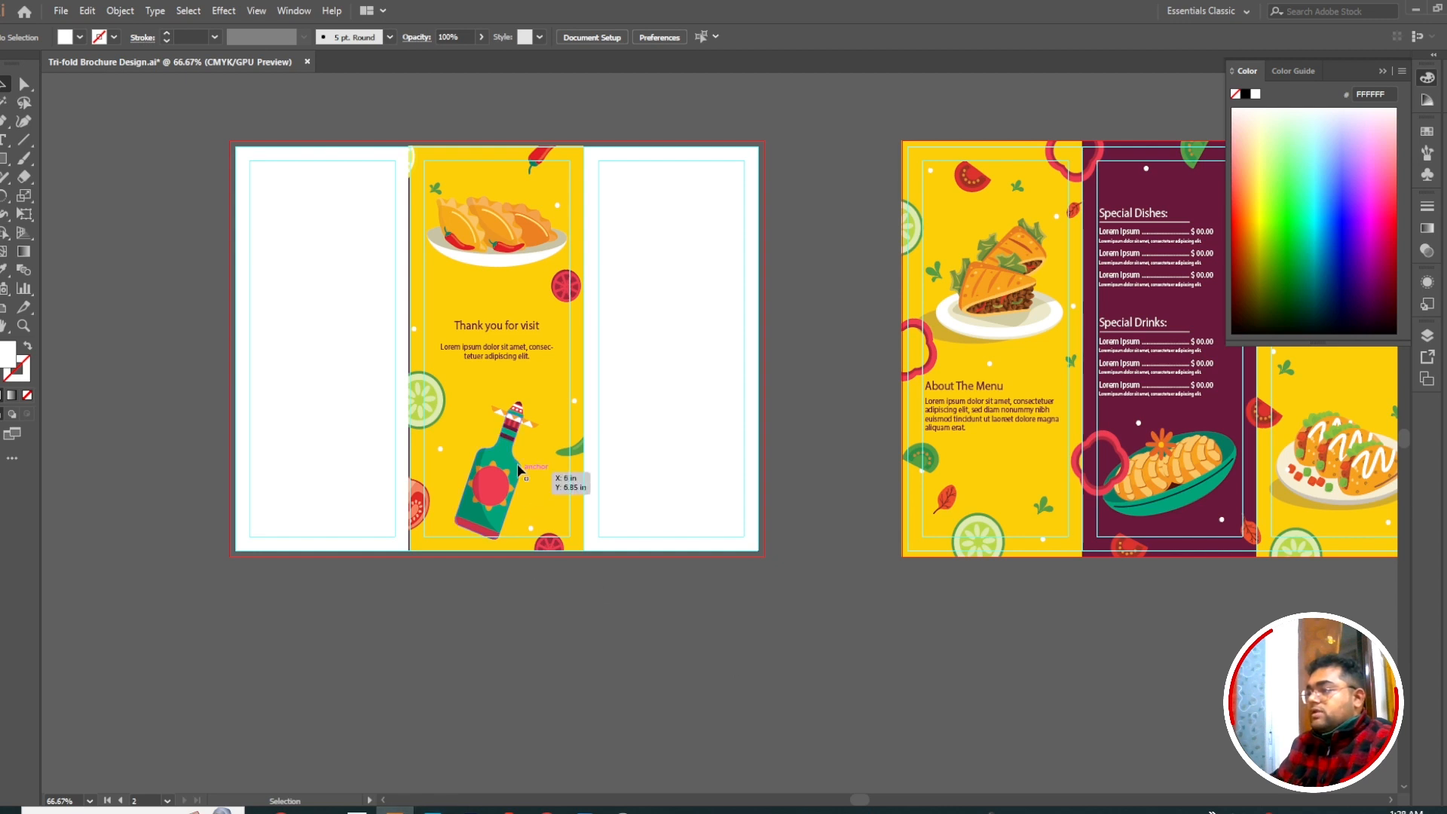
click(565, 478)
right_click(511, 333)
click(609, 463)
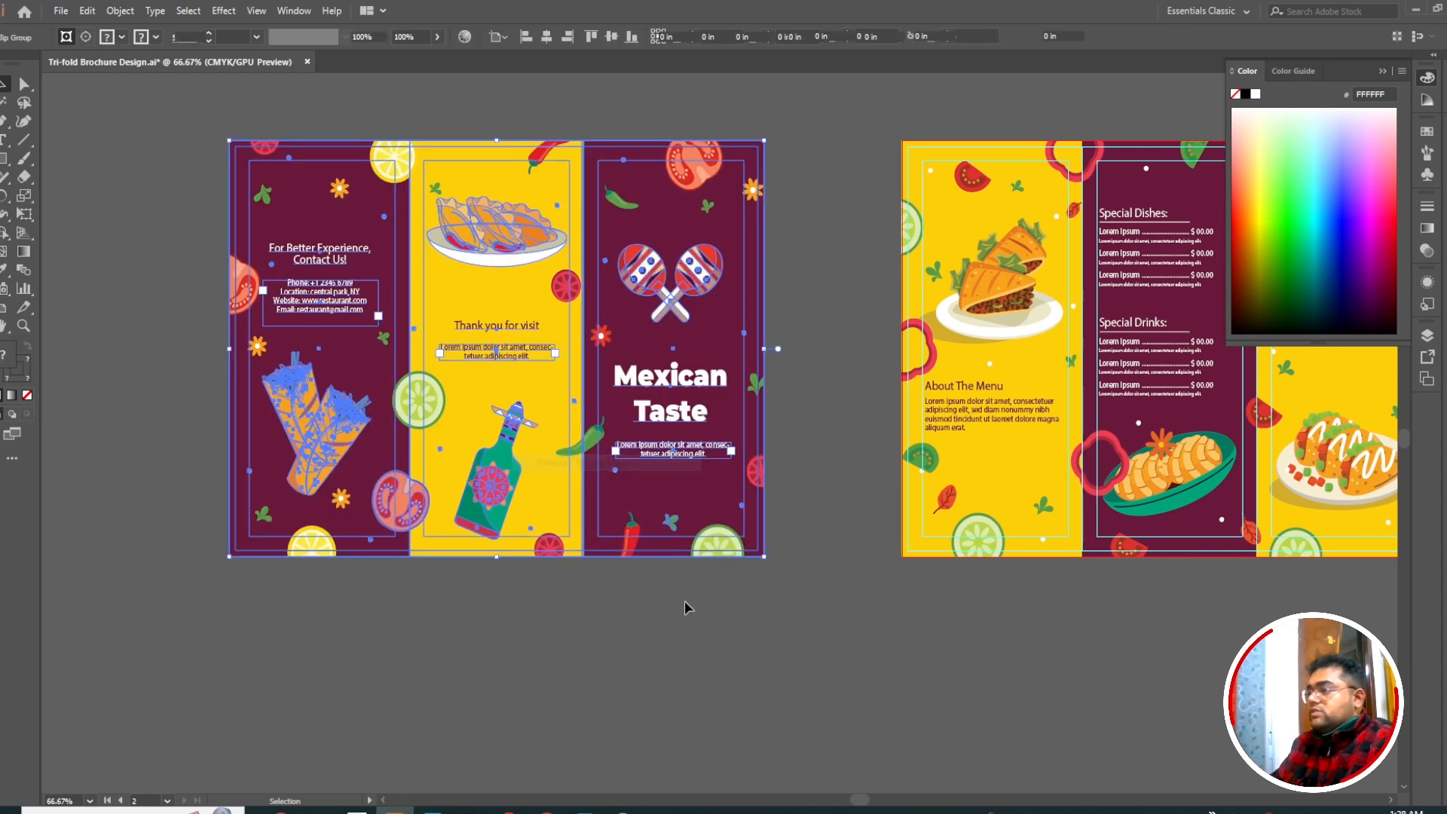
click(694, 668)
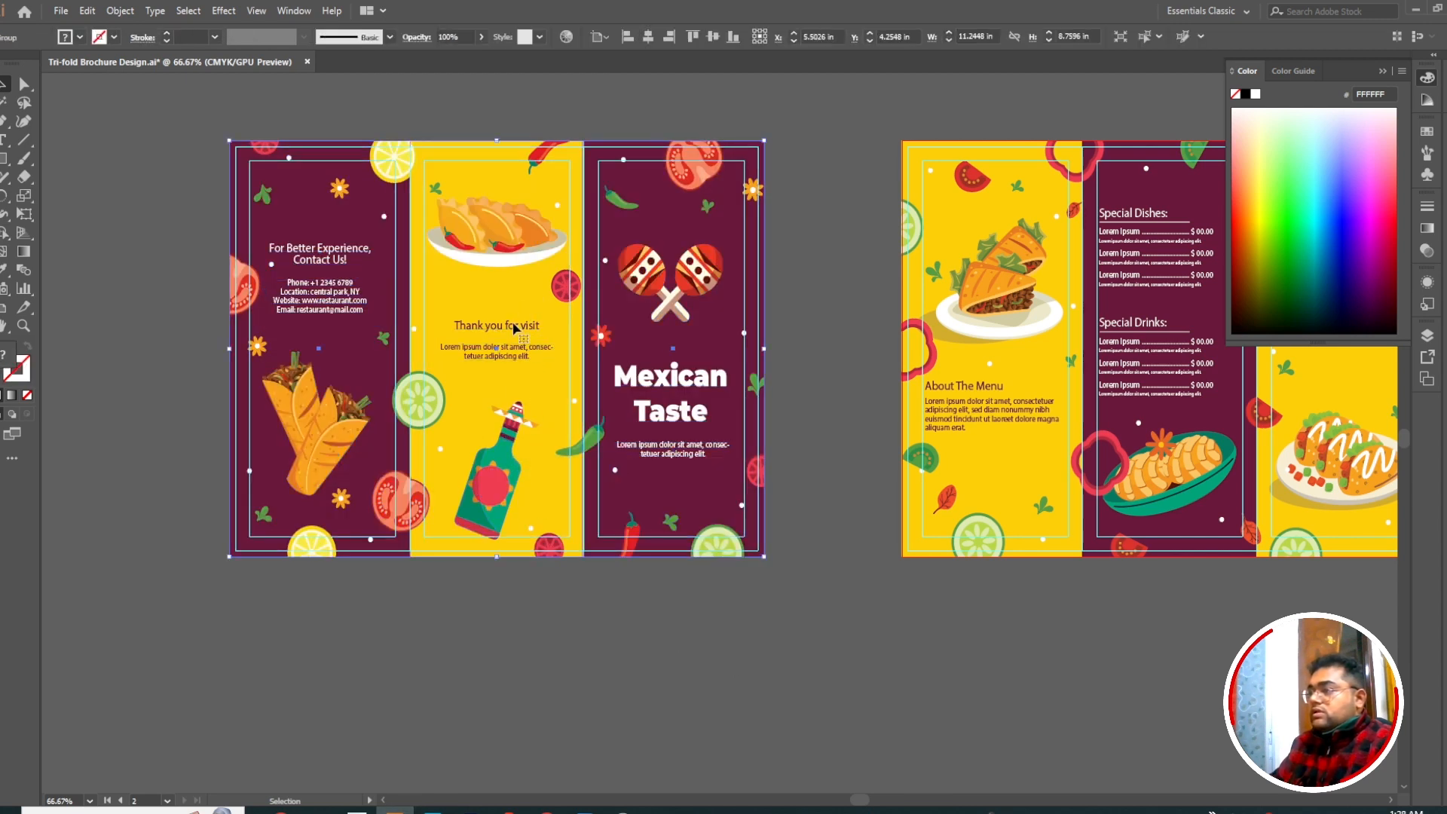
click(558, 589)
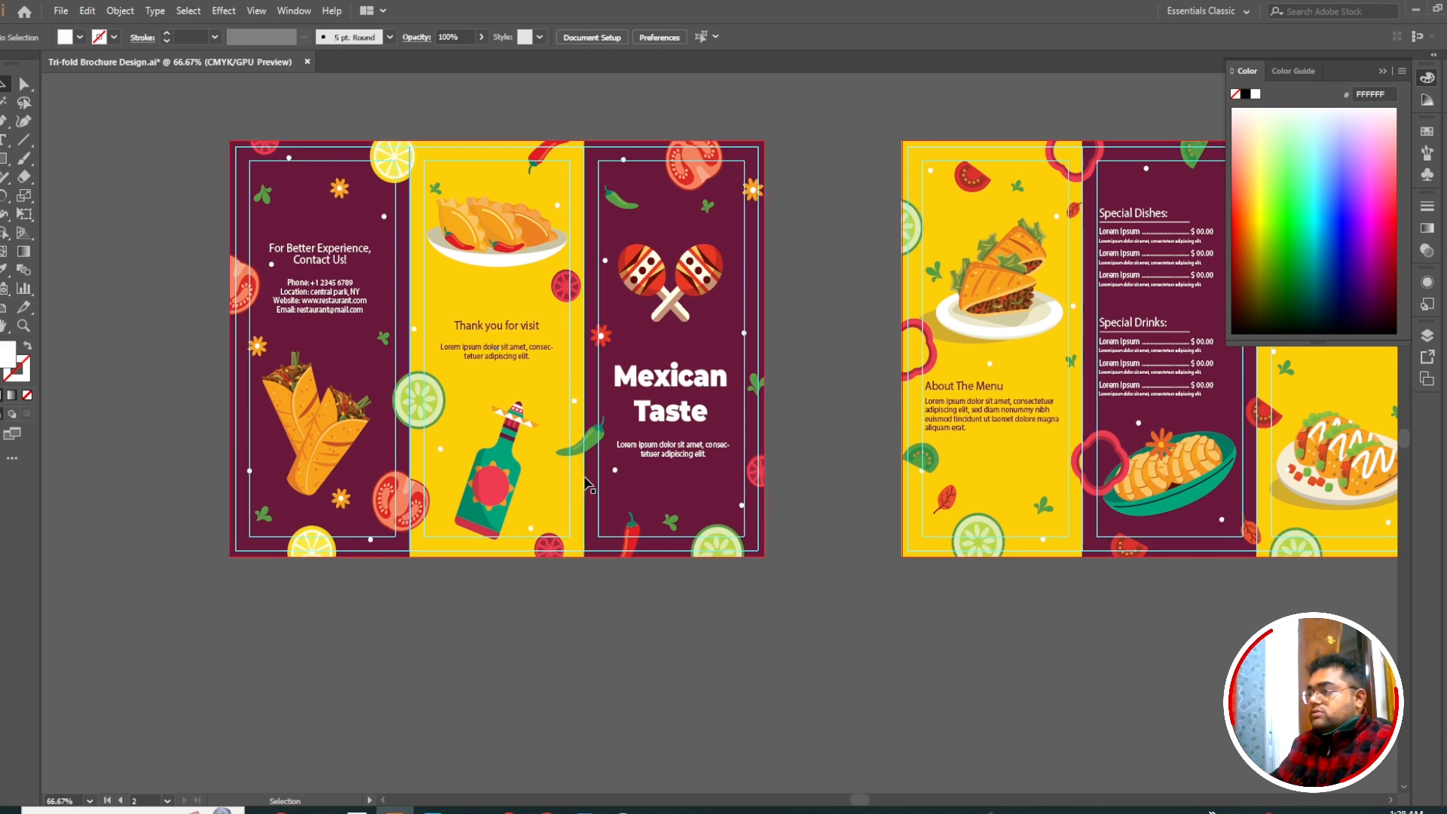
- Fill the released middle-panel rectangle with white and move it over the "Contact Us!" panel
click(583, 481)
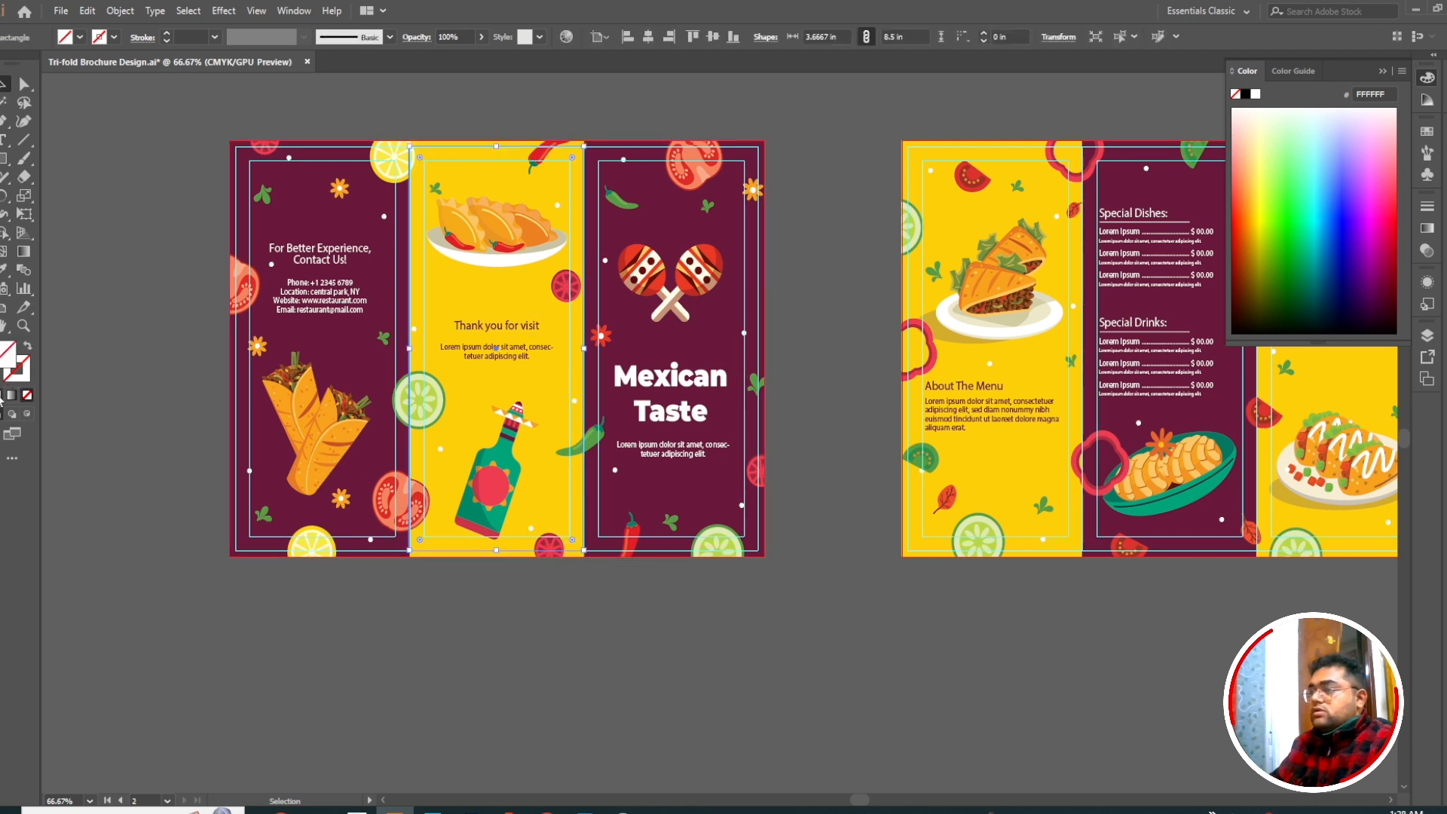
click(2, 396)
drag(507, 371, 357, 379)
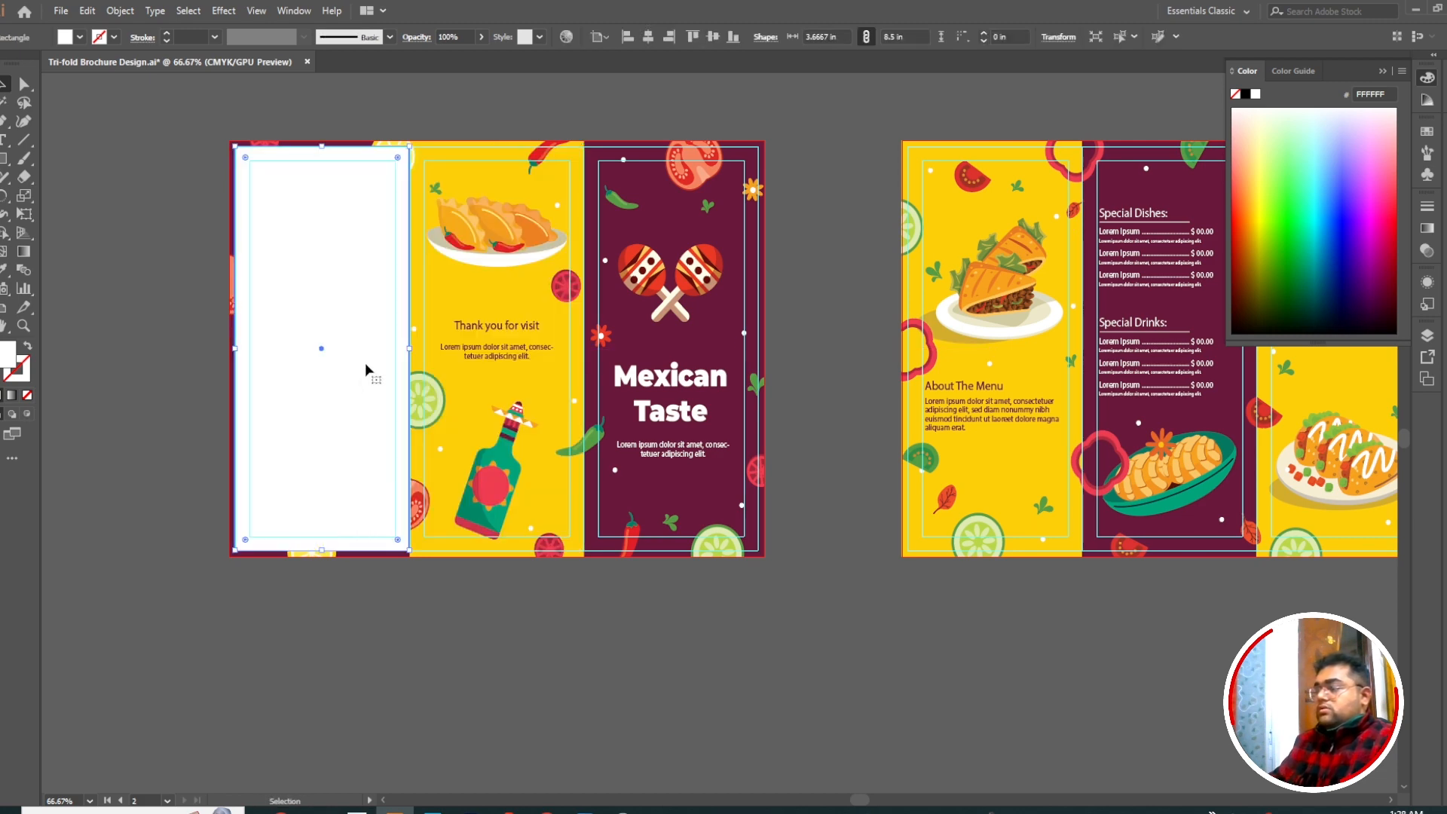
- Widen the white rectangle to about 3.68 in so its inner edge meets the yellow middle panel
scroll(364, 363, down, 2)
scroll(389, 372, up, 6)
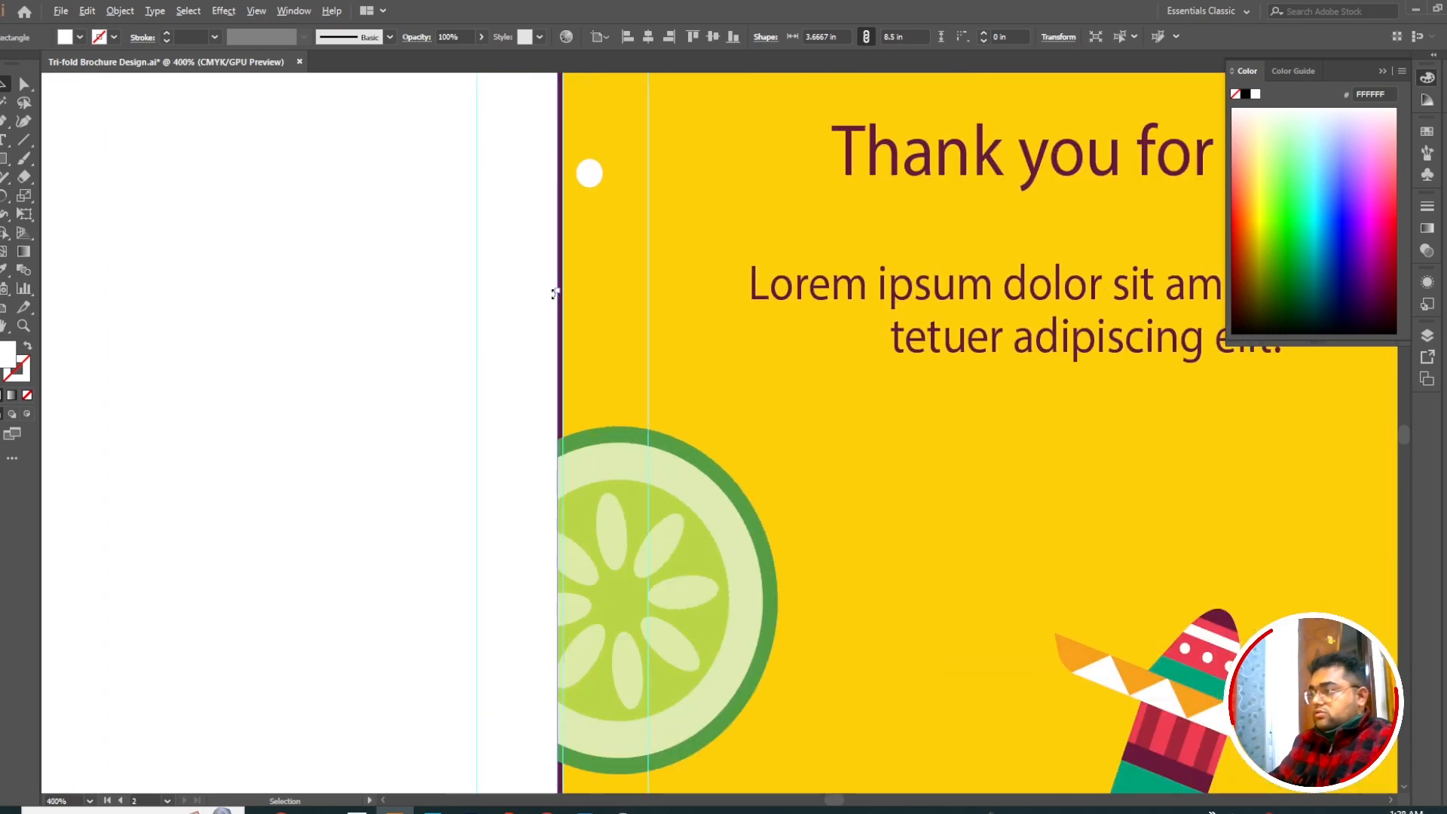
scroll(555, 293, up, 4)
drag(583, 299, 598, 300)
scroll(704, 335, down, 5)
scroll(734, 339, down, 2)
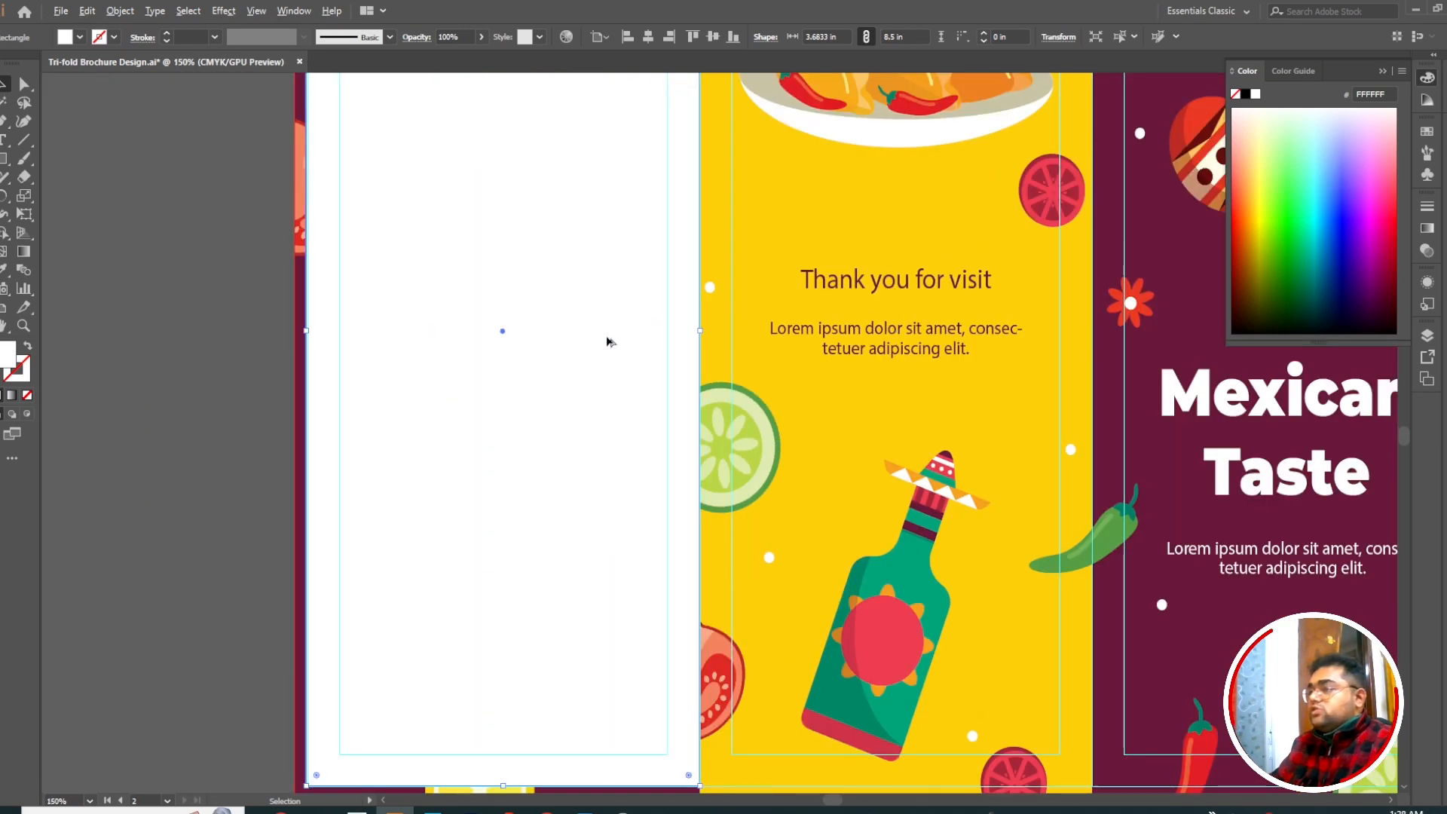
scroll(603, 336, down, 3)
click(573, 522)
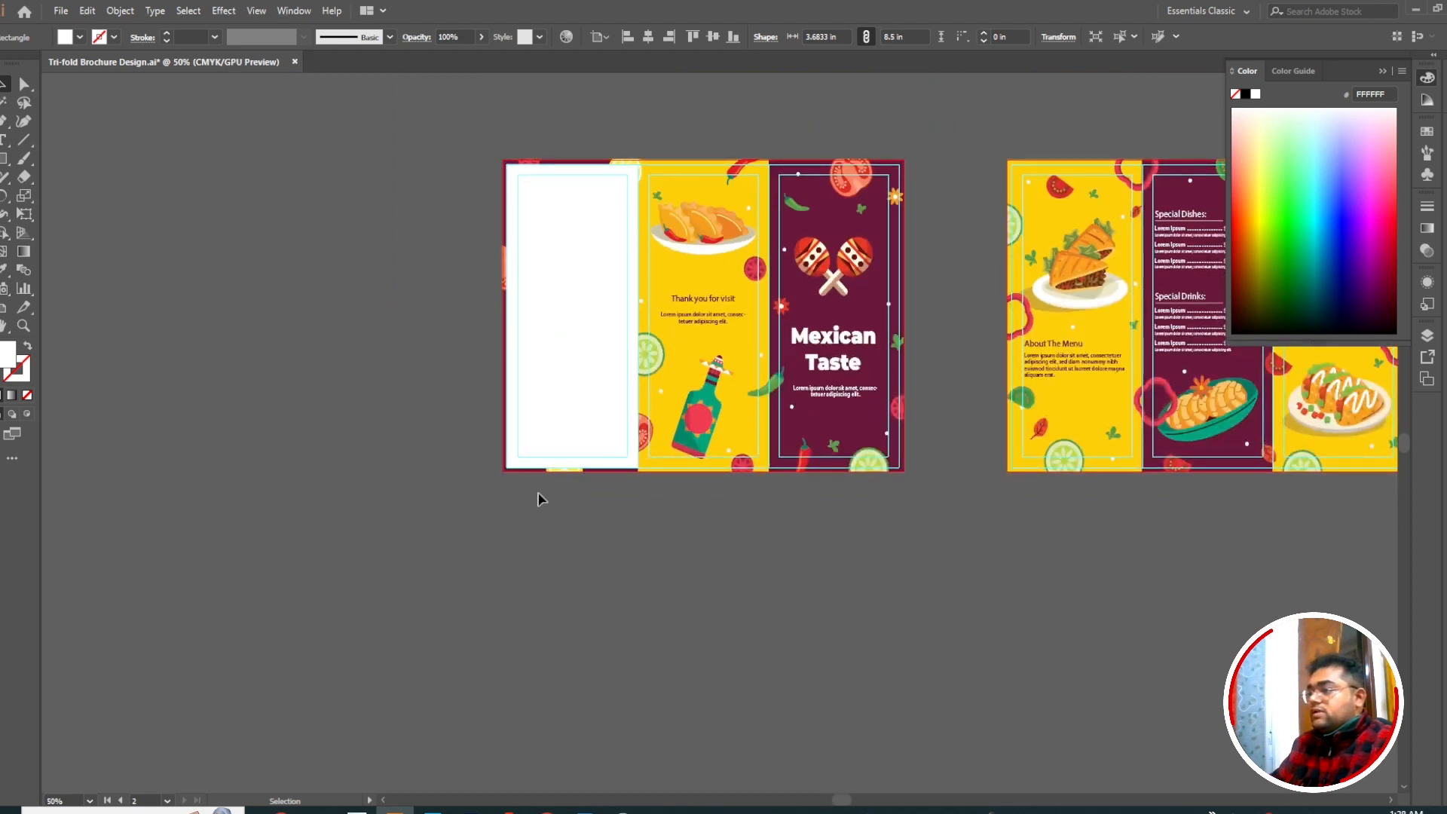
- Pull the white rectangle's outer edge in to the page-edge guide, making it about 3.67 in wide
scroll(539, 482, up, 2)
scroll(456, 443, up, 2)
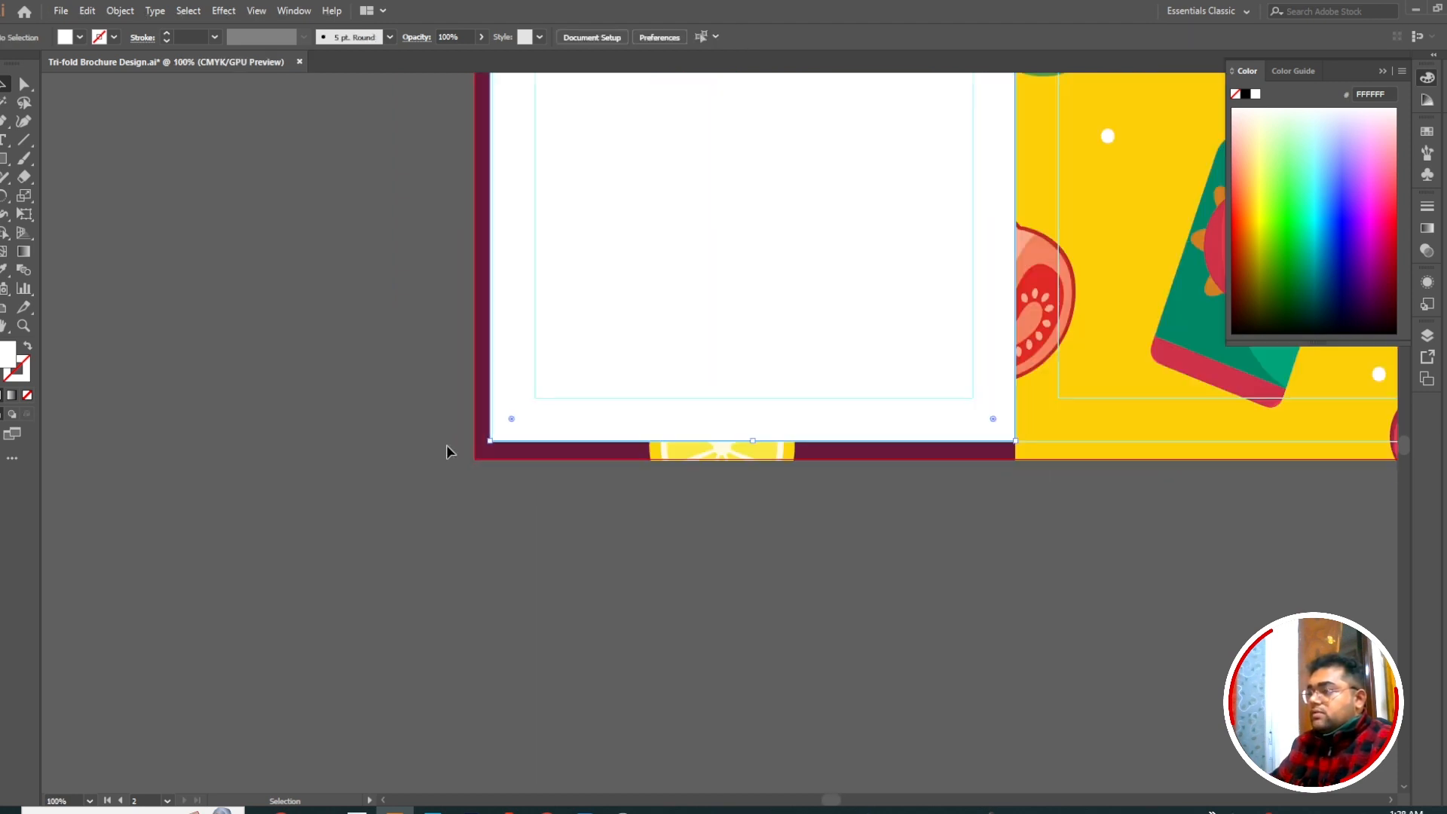
scroll(446, 451, up, 4)
click(435, 457)
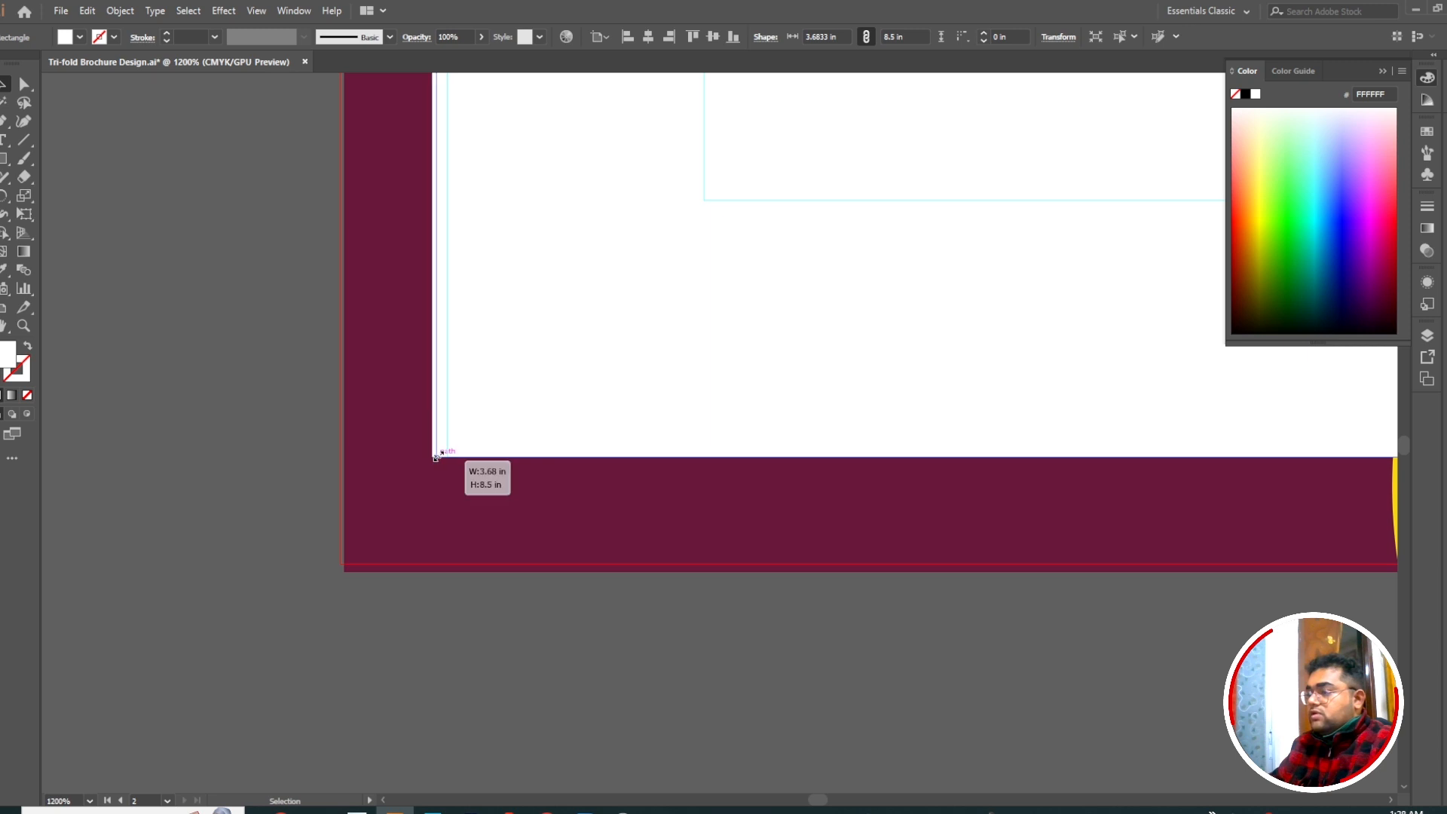
drag(436, 457, 449, 455)
scroll(451, 452, down, 5)
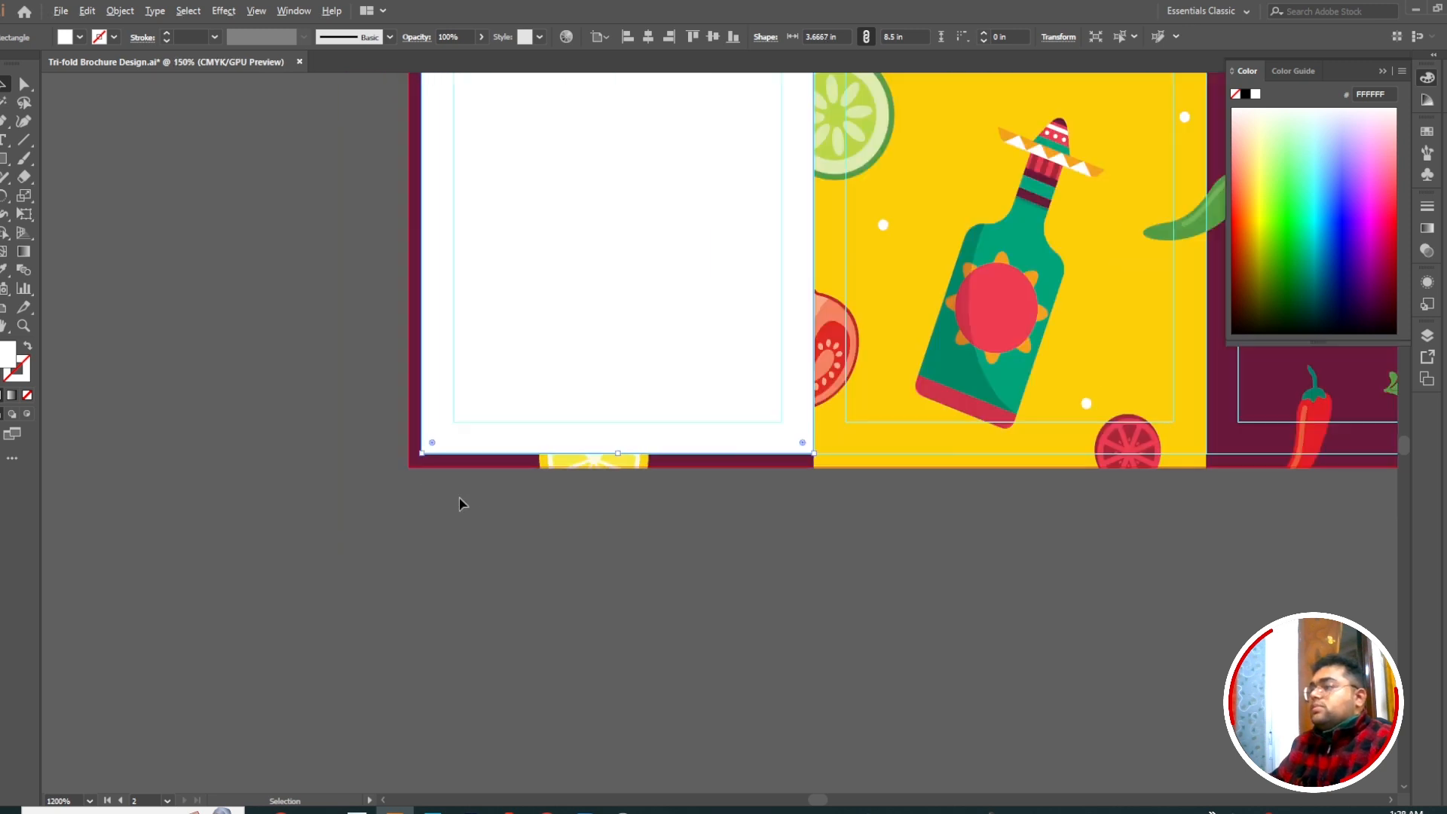
click(460, 503)
scroll(398, 498, down, 3)
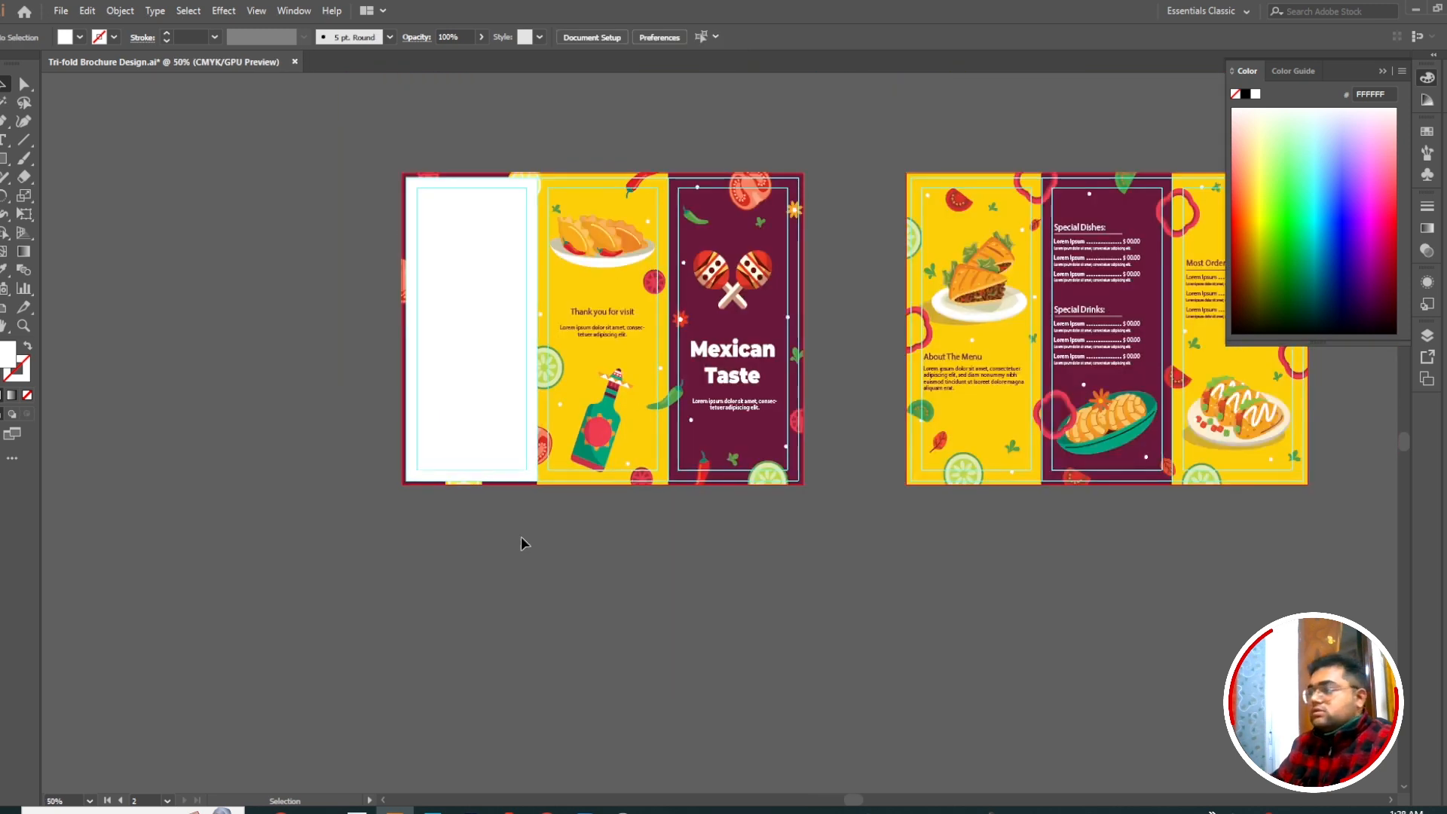
- Select the entire first spread with the white rectangle and make a clipping mask that isolates the contact panel
scroll(520, 536, up, 2)
drag(343, 185, 816, 565)
right_click(475, 307)
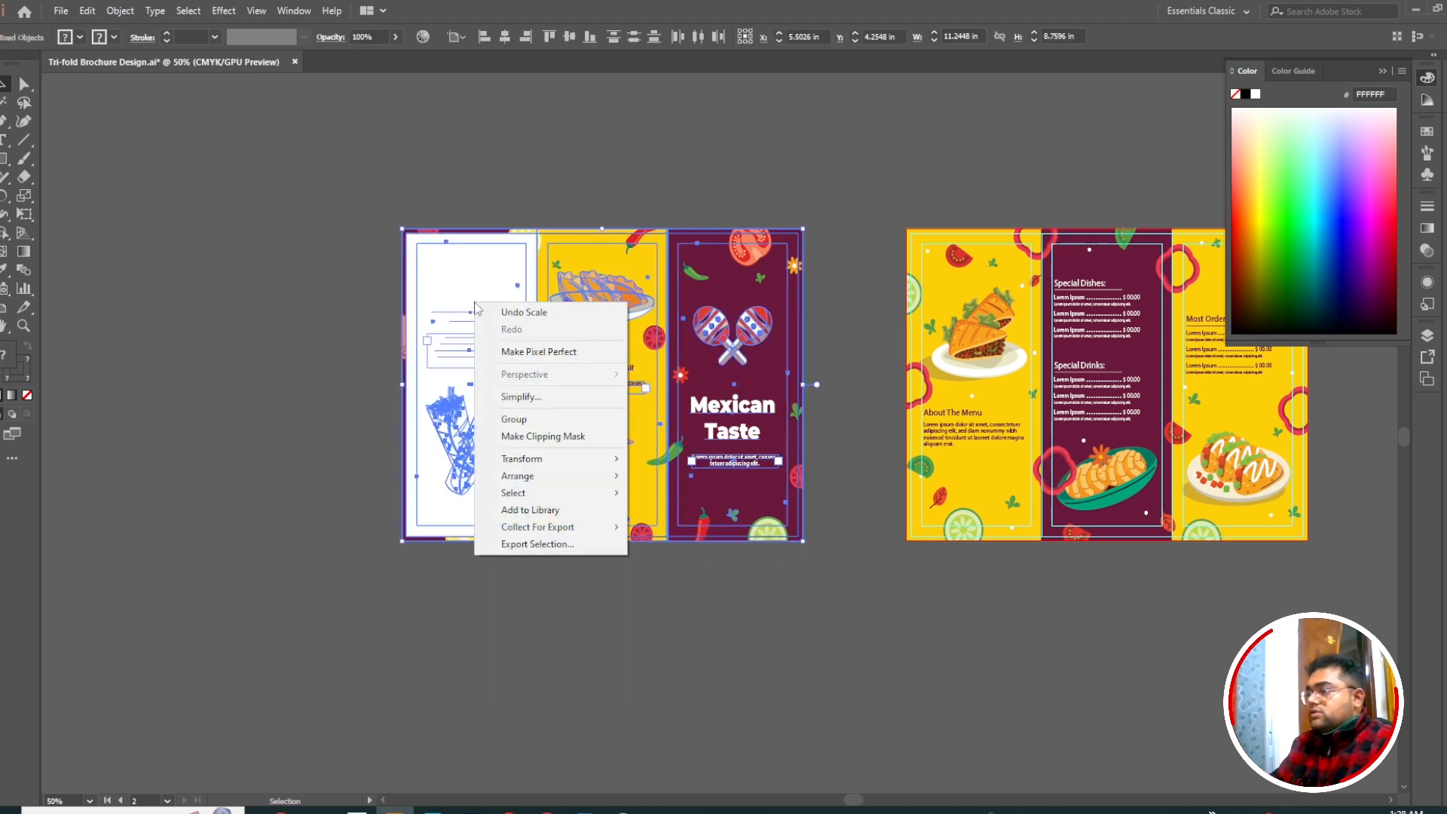
click(567, 441)
click(603, 626)
- Copy the clipped contact panel and switch to the Photoshop mockup document
scroll(359, 374, up, 1)
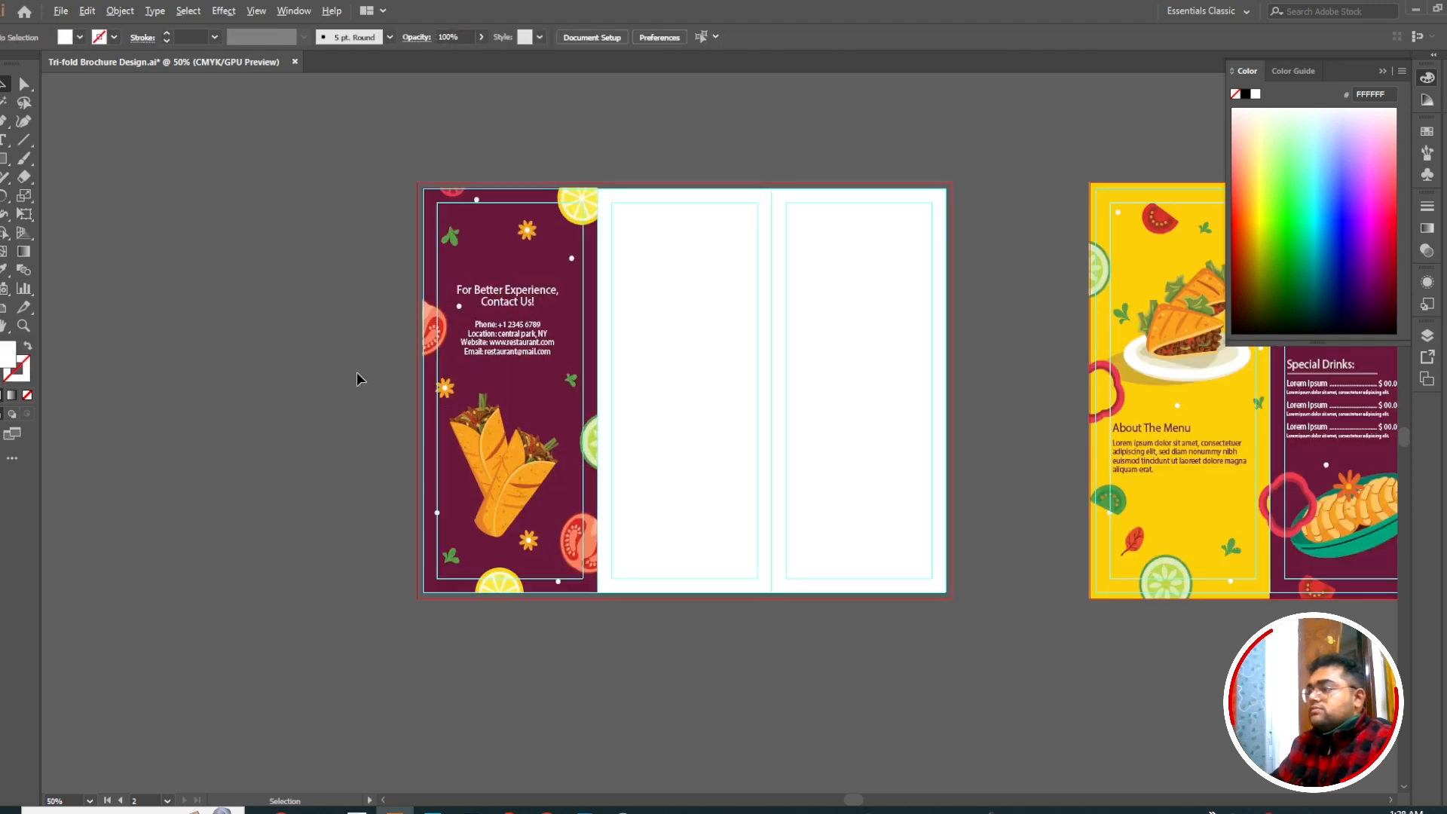
click(527, 358)
scroll(527, 358, up, 1)
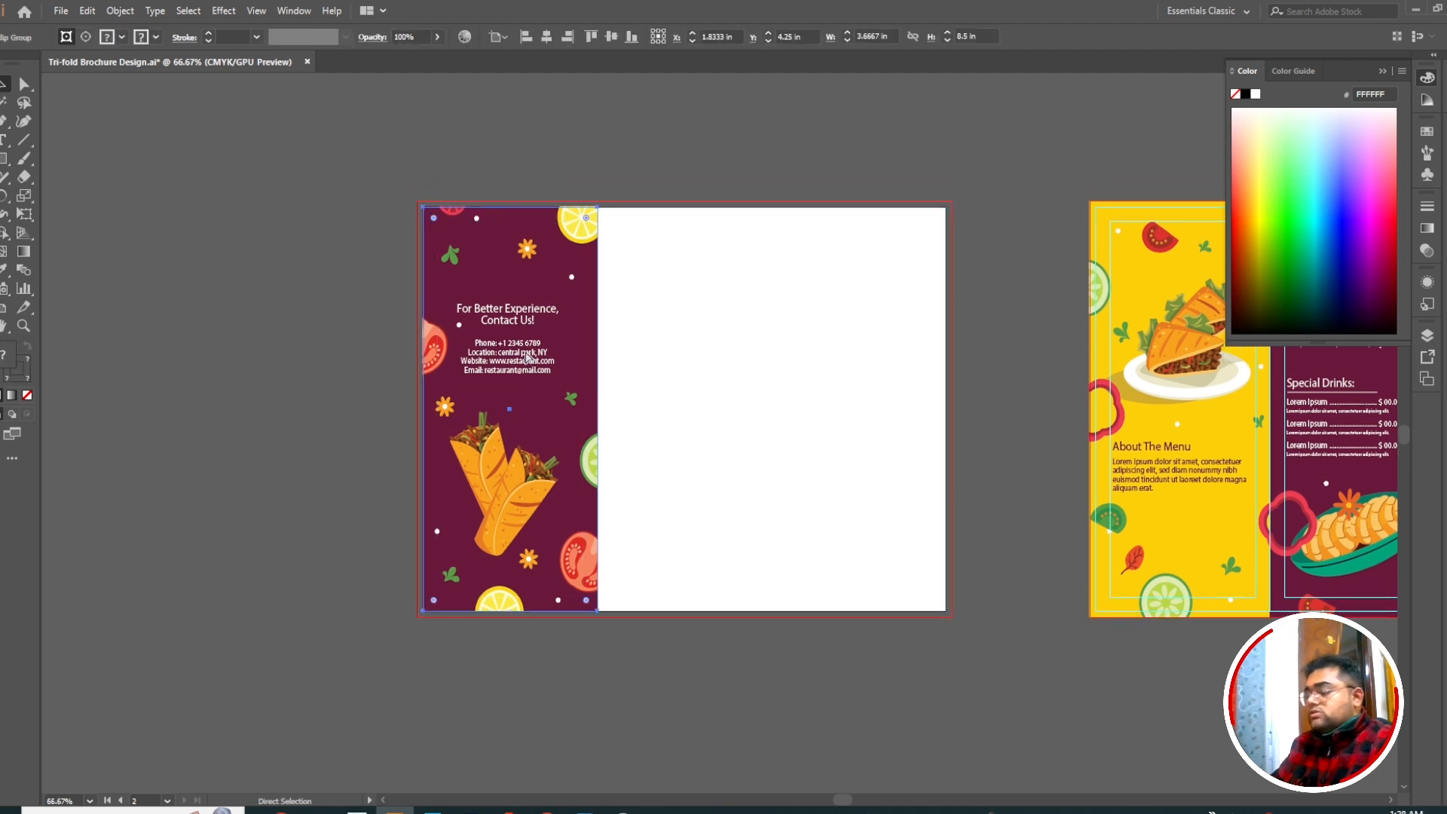
key(alt+Tab)
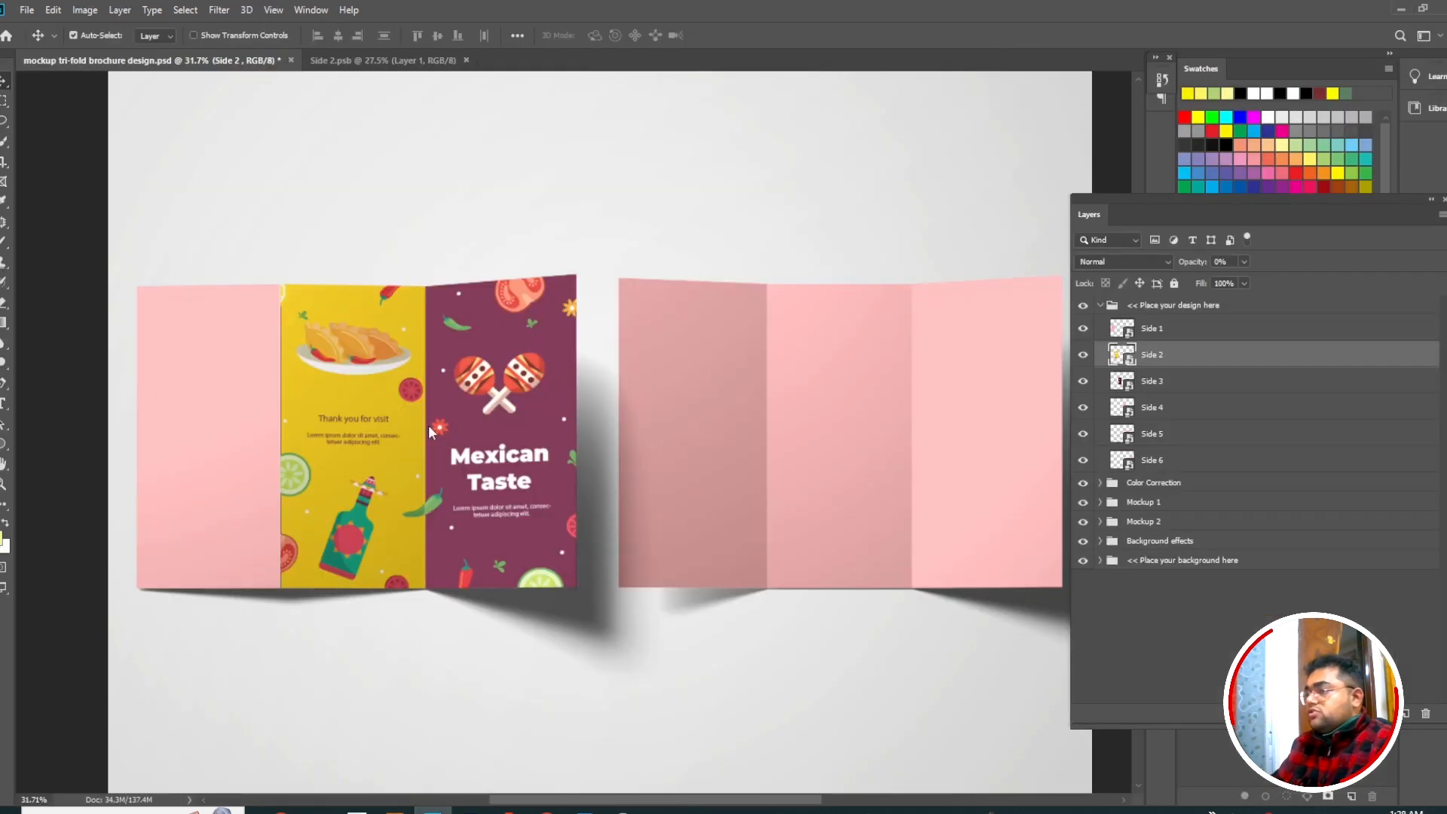
- Open the Side 1 smart object and paste the contact panel into it as pixels
click(1130, 332)
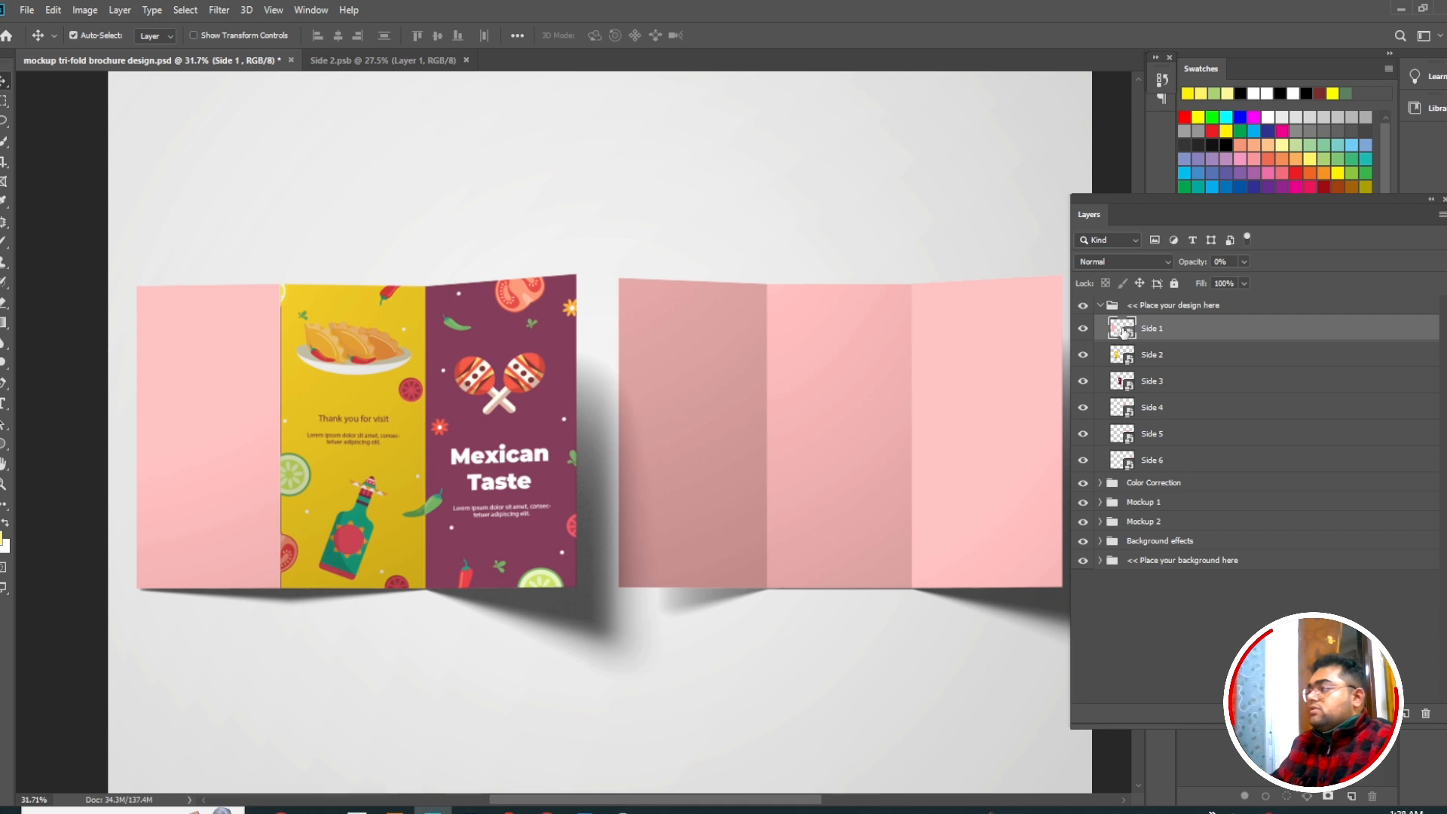
double_click(1122, 329)
key(ctrl+v)
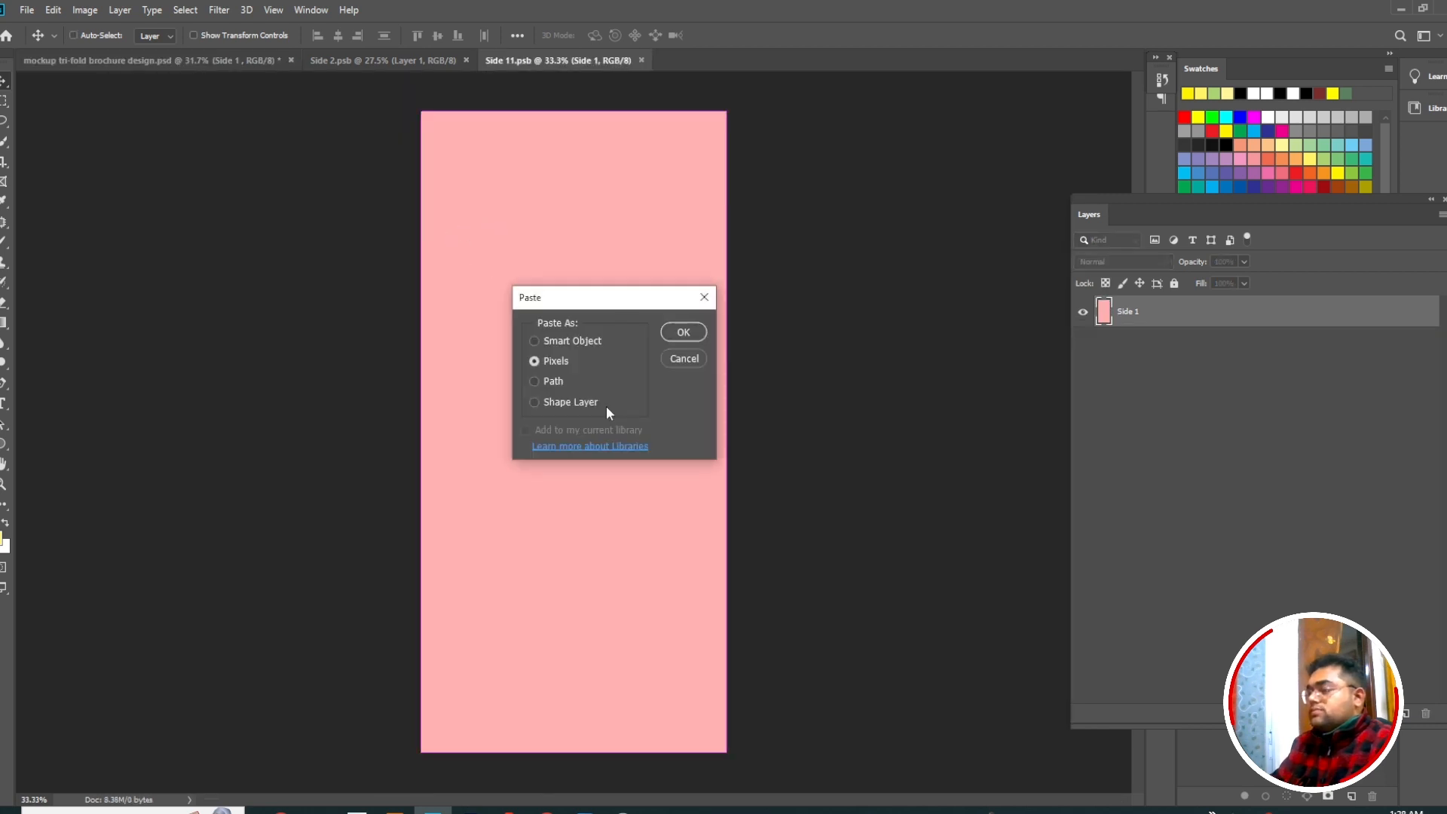
click(677, 329)
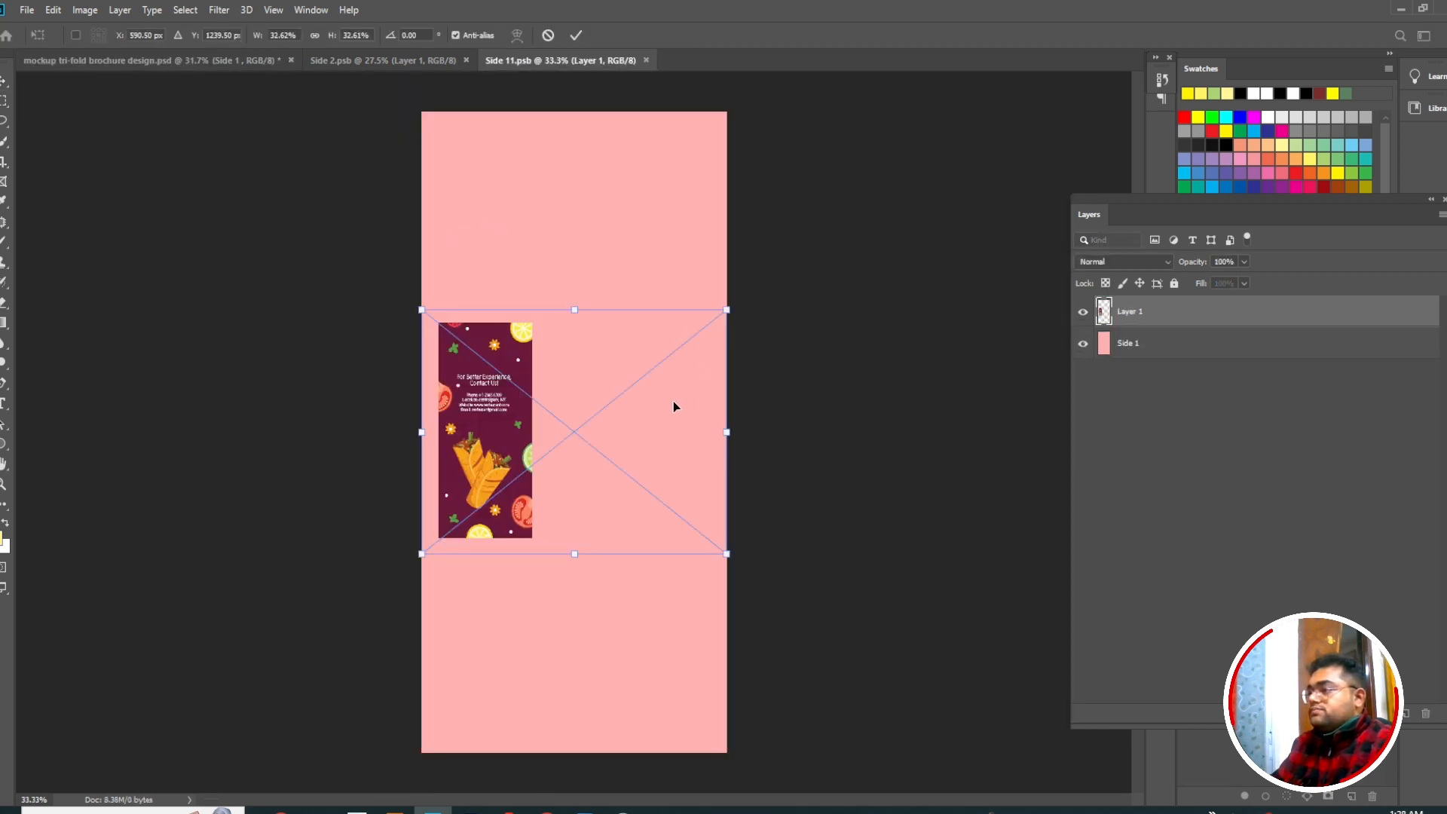
click(576, 34)
- Align and scale the contact panel to fill the Side 1 canvas, then save it and return to the mockup document
drag(488, 453, 480, 258)
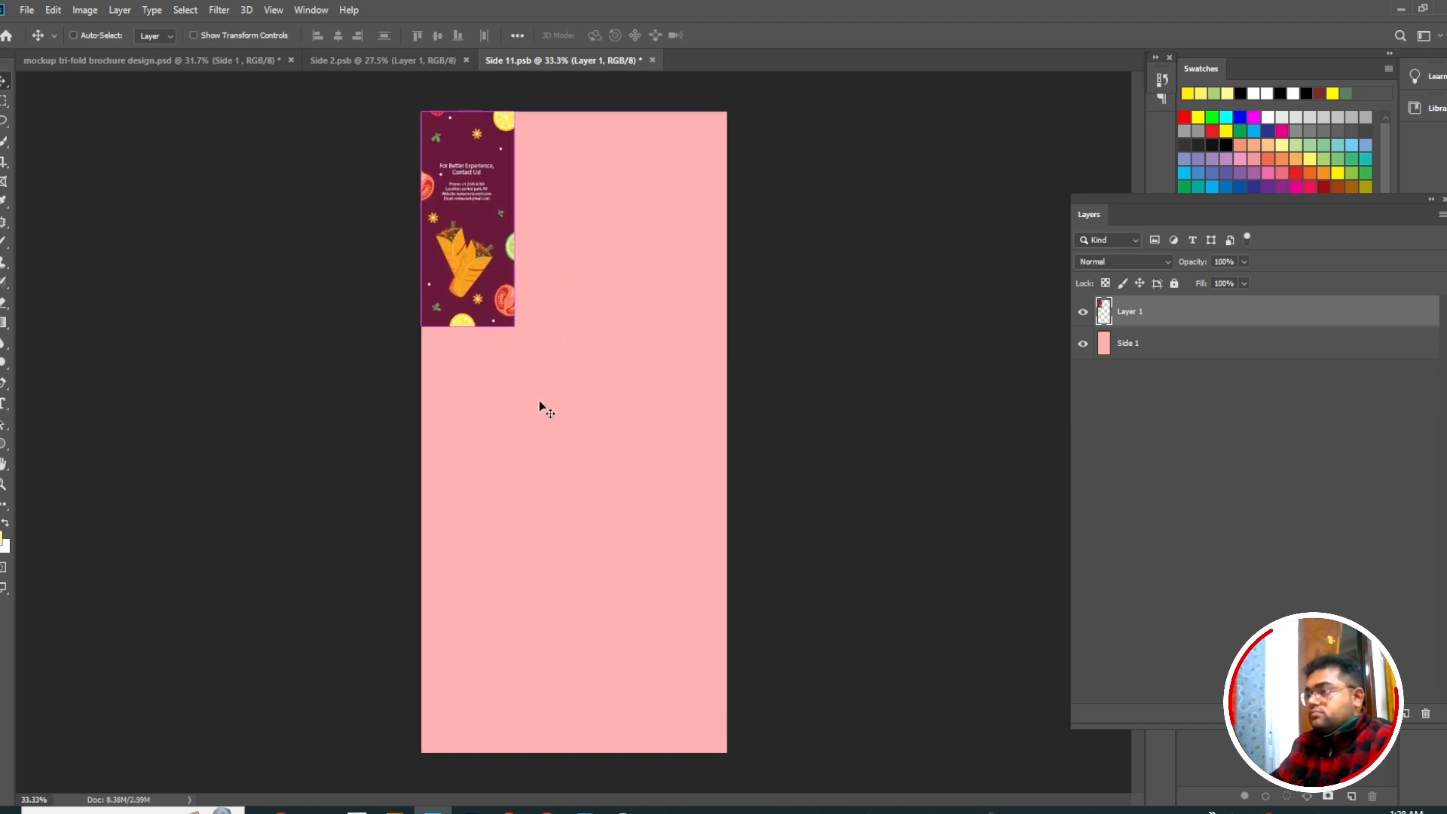
key(ctrl+t)
drag(515, 327, 730, 755)
key(Return)
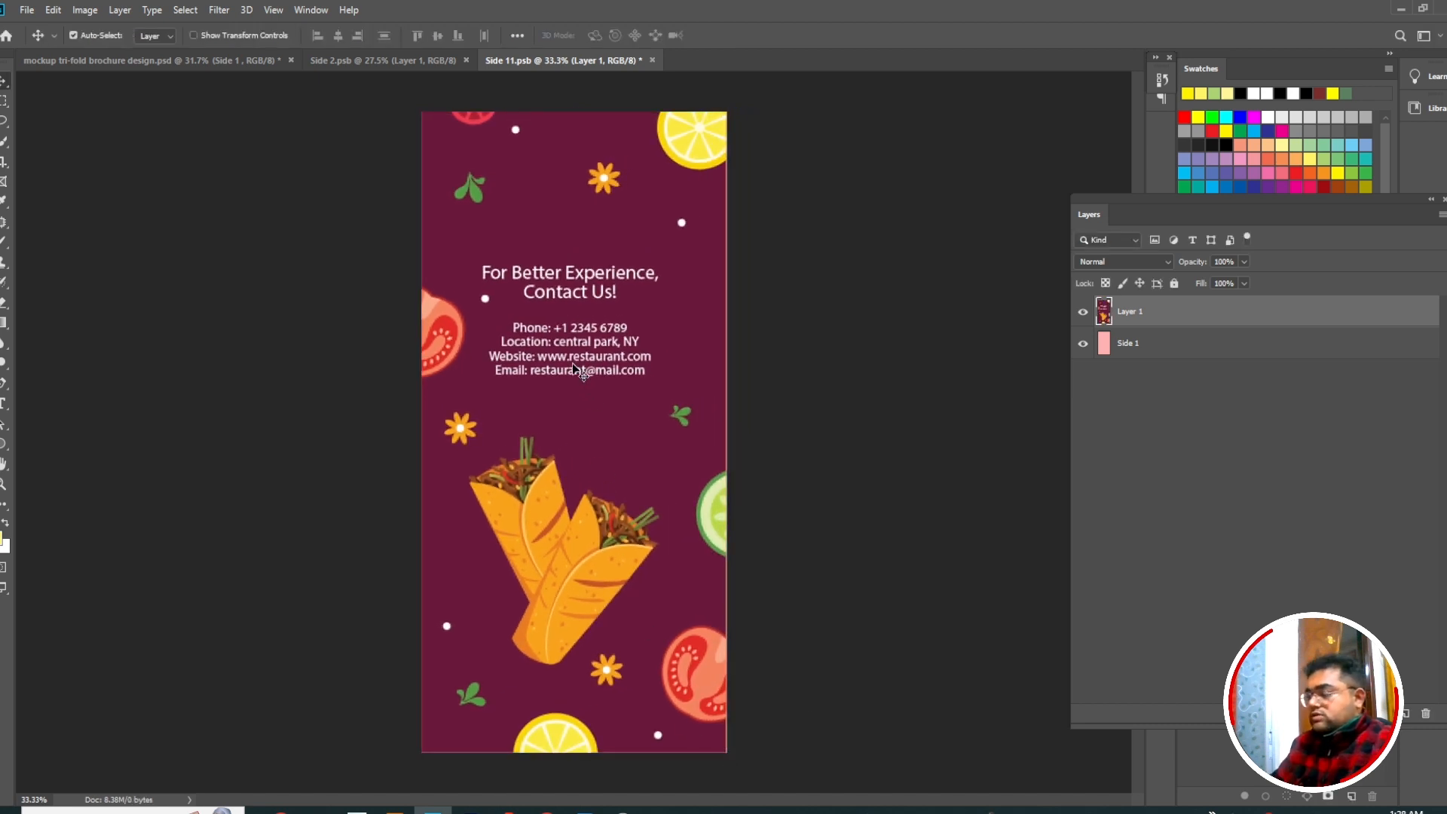
key(ctrl+s)
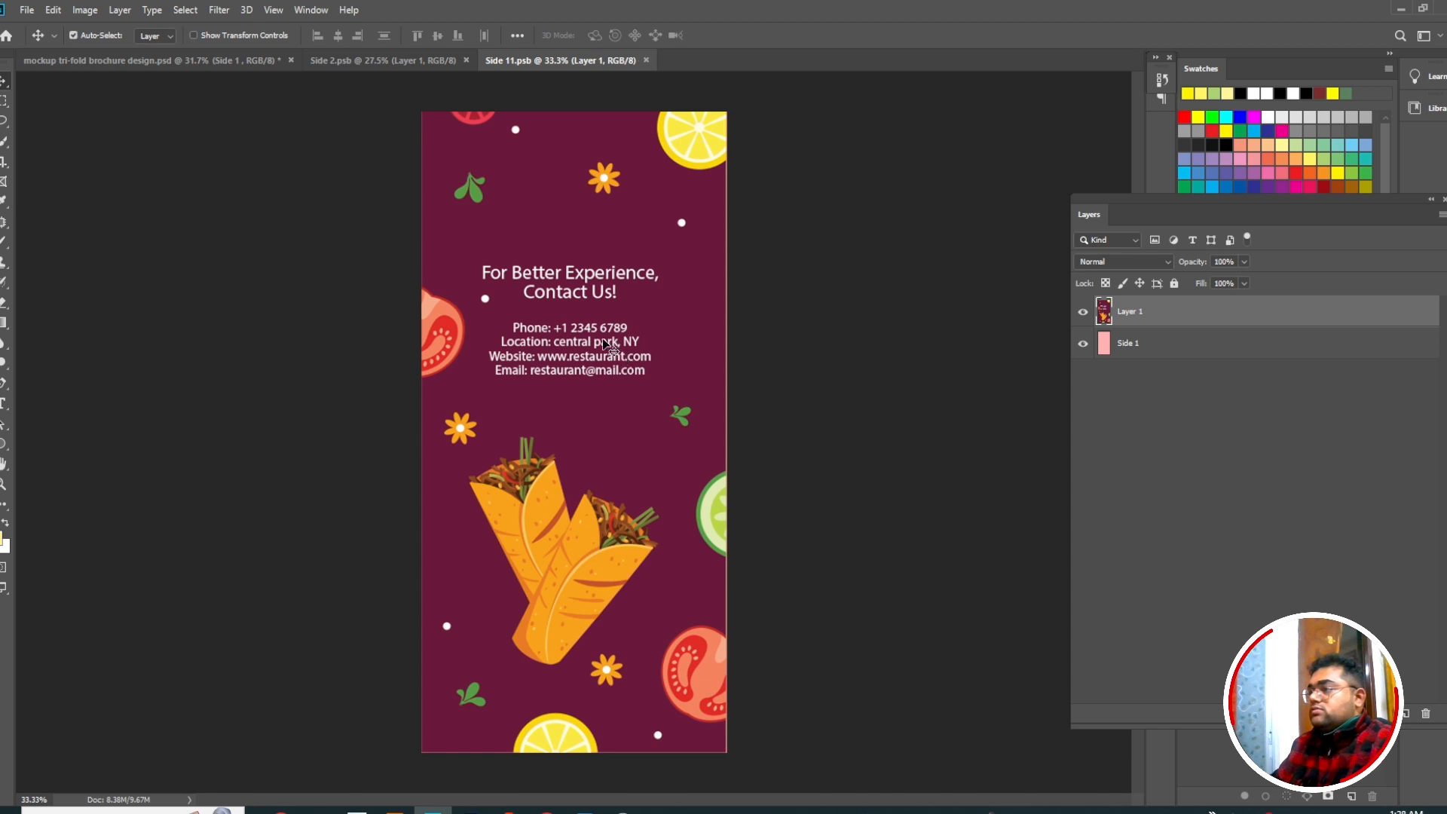
click(166, 65)
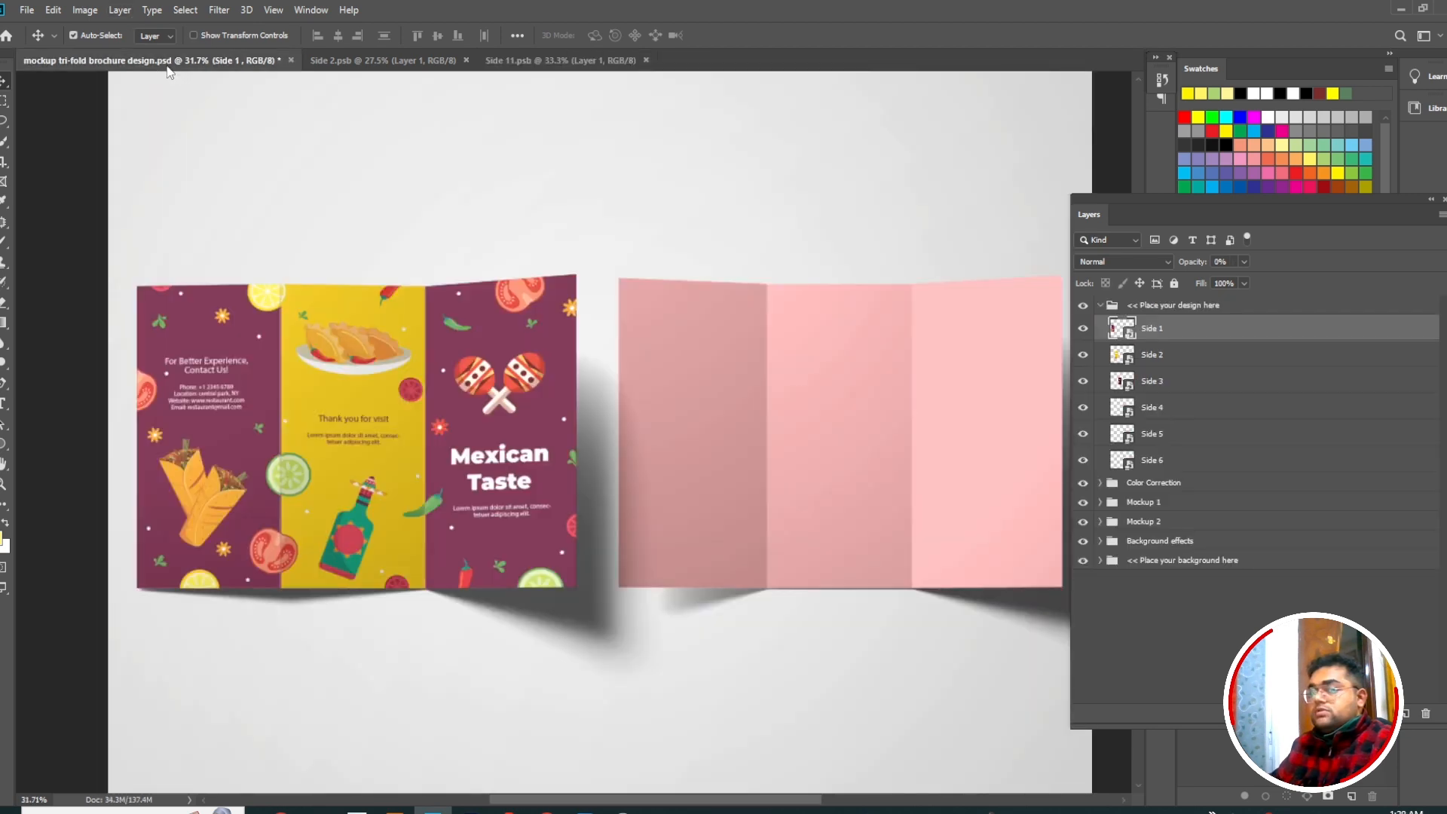
- Examine the three designed outer panels on the mockup, close up and in full view
scroll(404, 452, down, 3)
scroll(400, 490, up, 4)
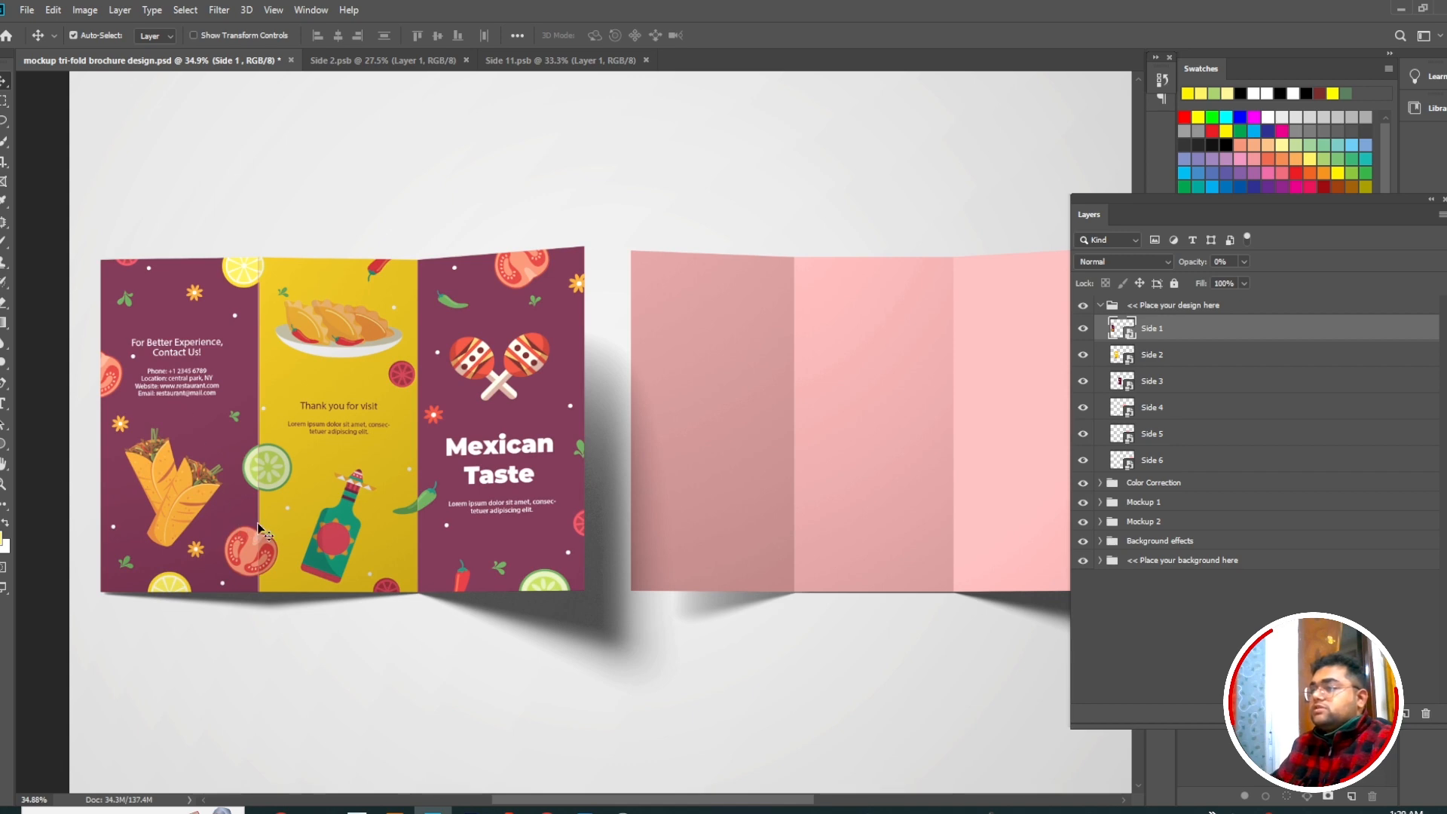
scroll(259, 530, down, 3)
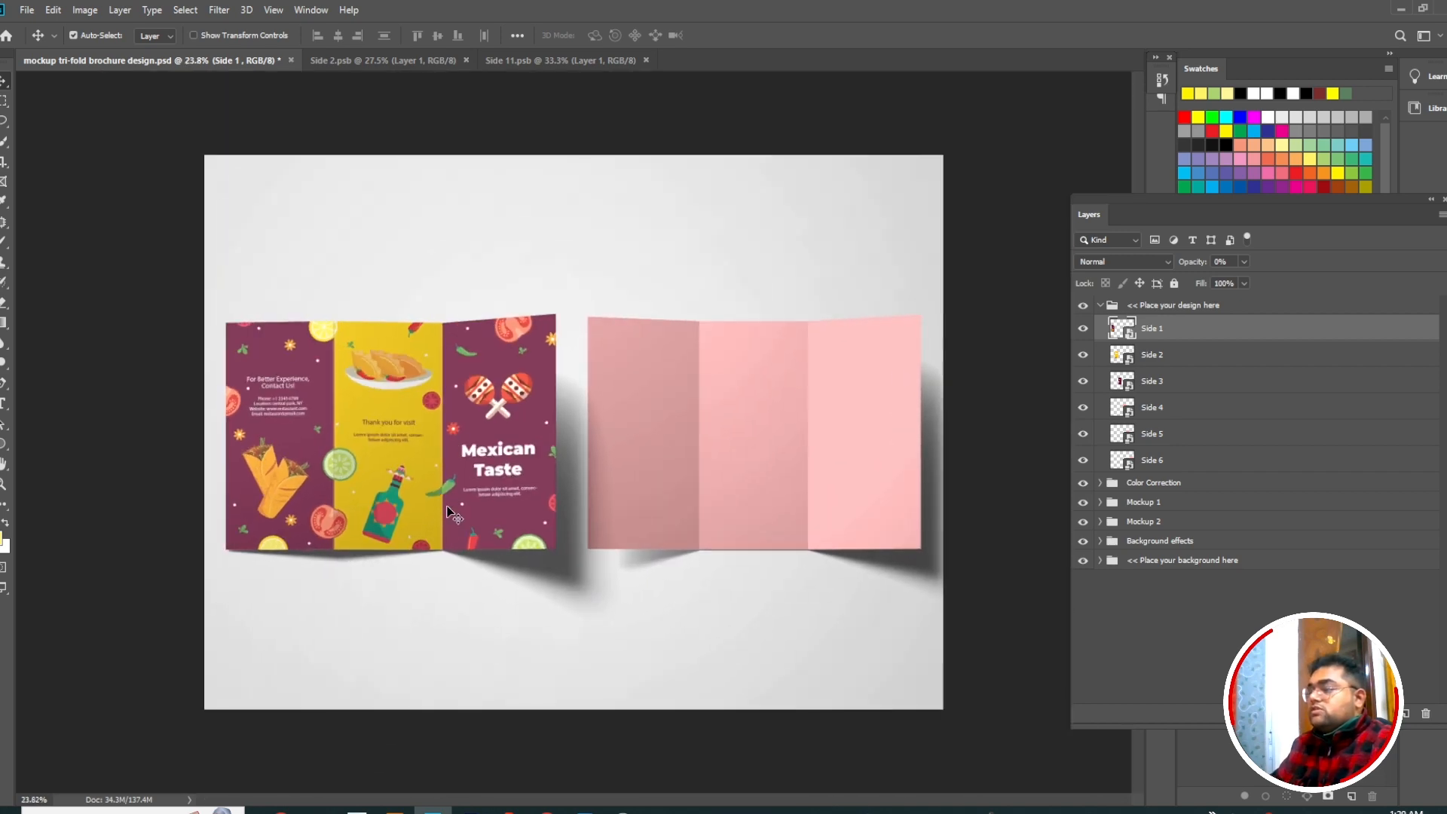
scroll(433, 531, up, 1)
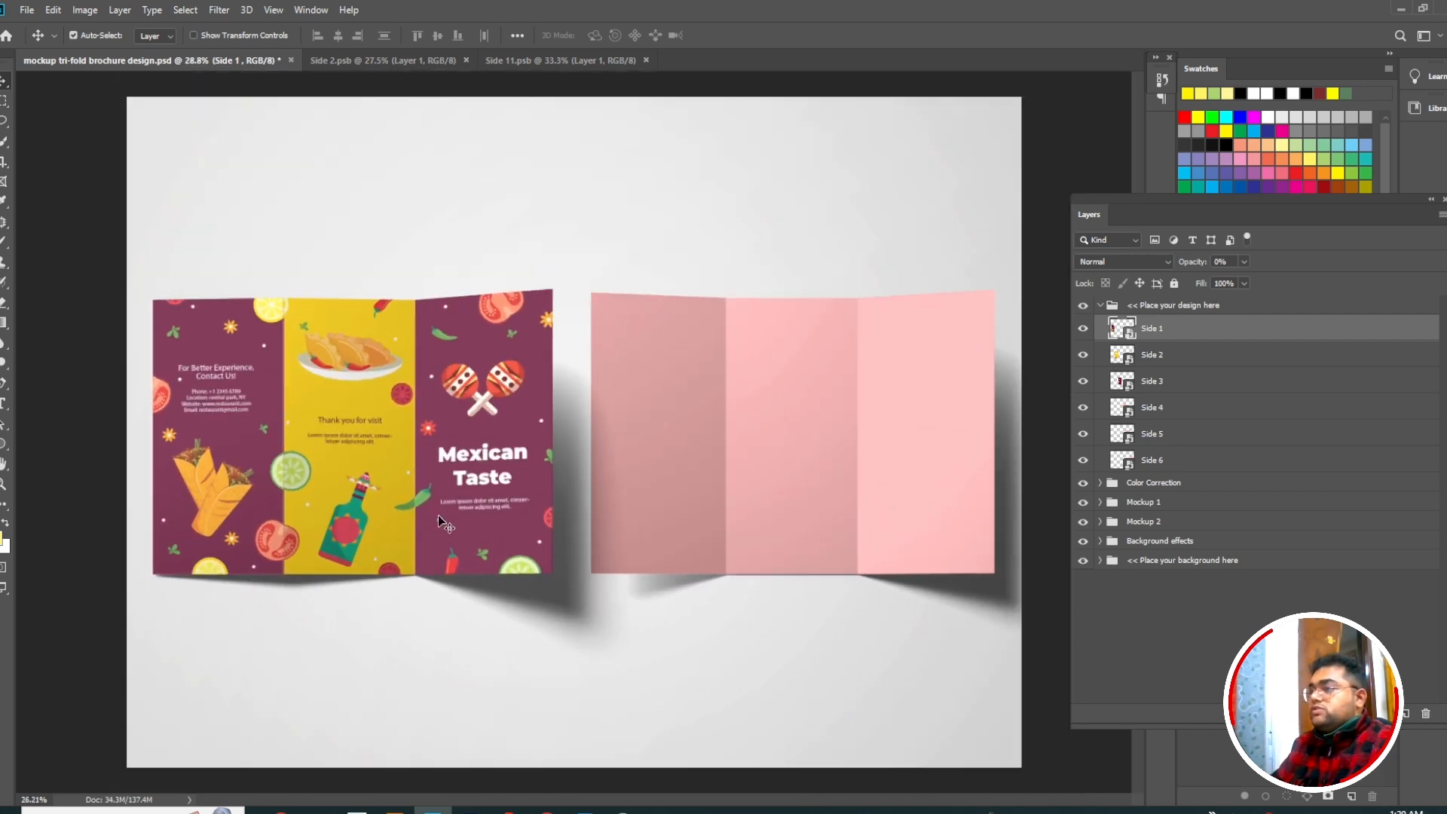
scroll(434, 497, down, 1)
scroll(457, 497, down, 2)
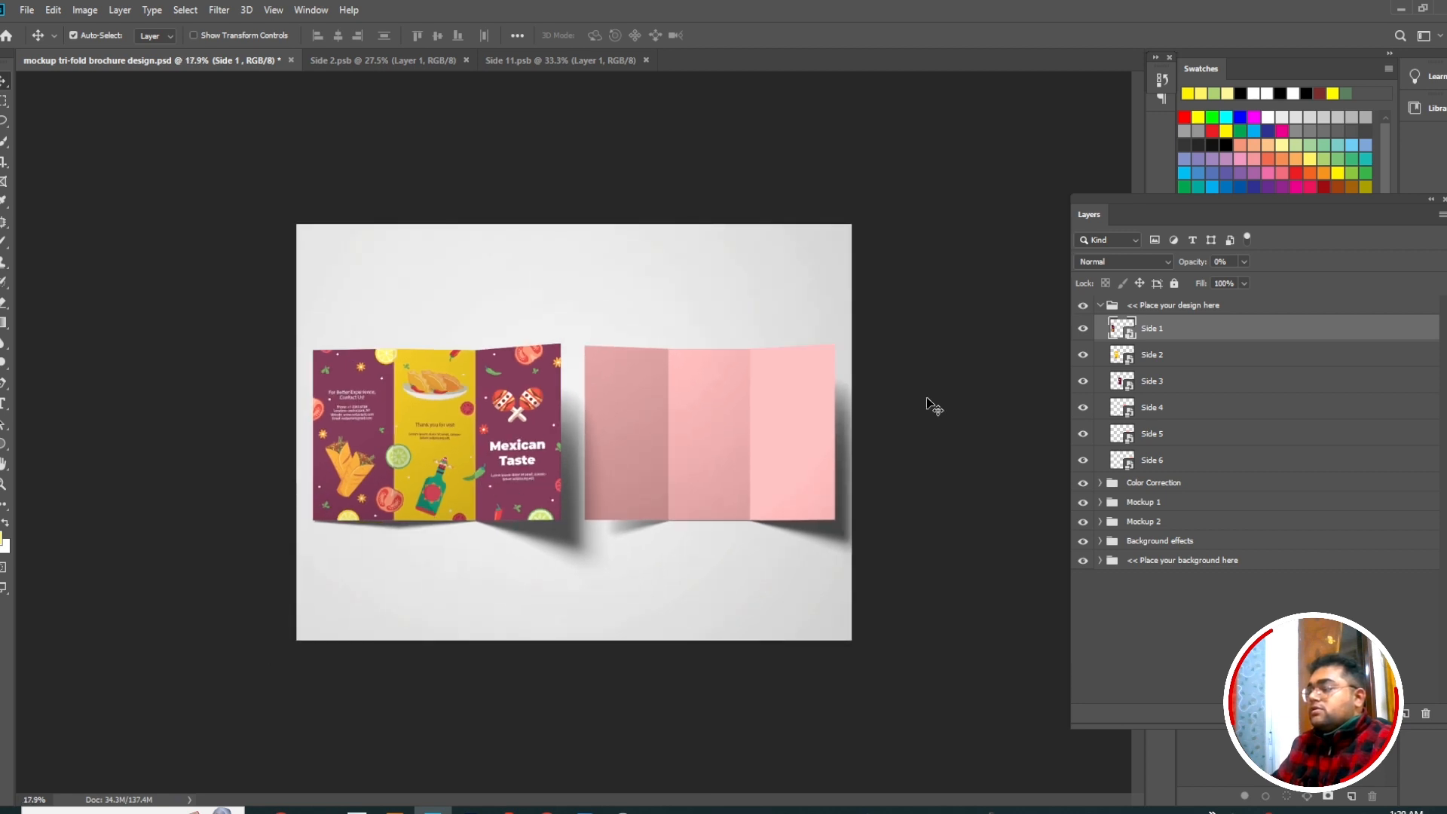
scroll(733, 422, down, 1)
scroll(729, 426, up, 1)
scroll(733, 427, up, 1)
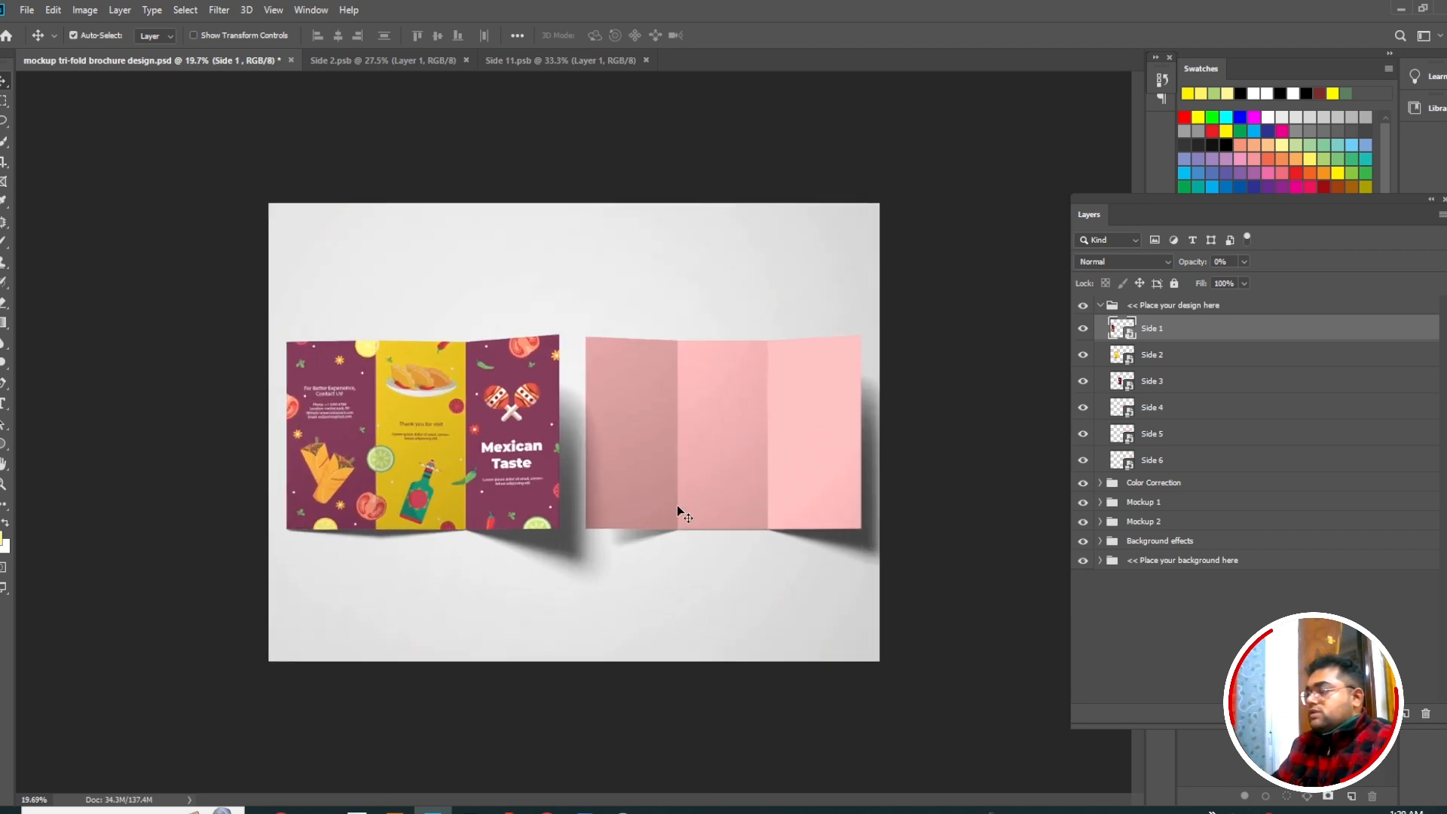
scroll(676, 509, up, 1)
- Open the smart object of Side 4, the first blank inside panel, and switch to the Illustrator brochure document
click(636, 384)
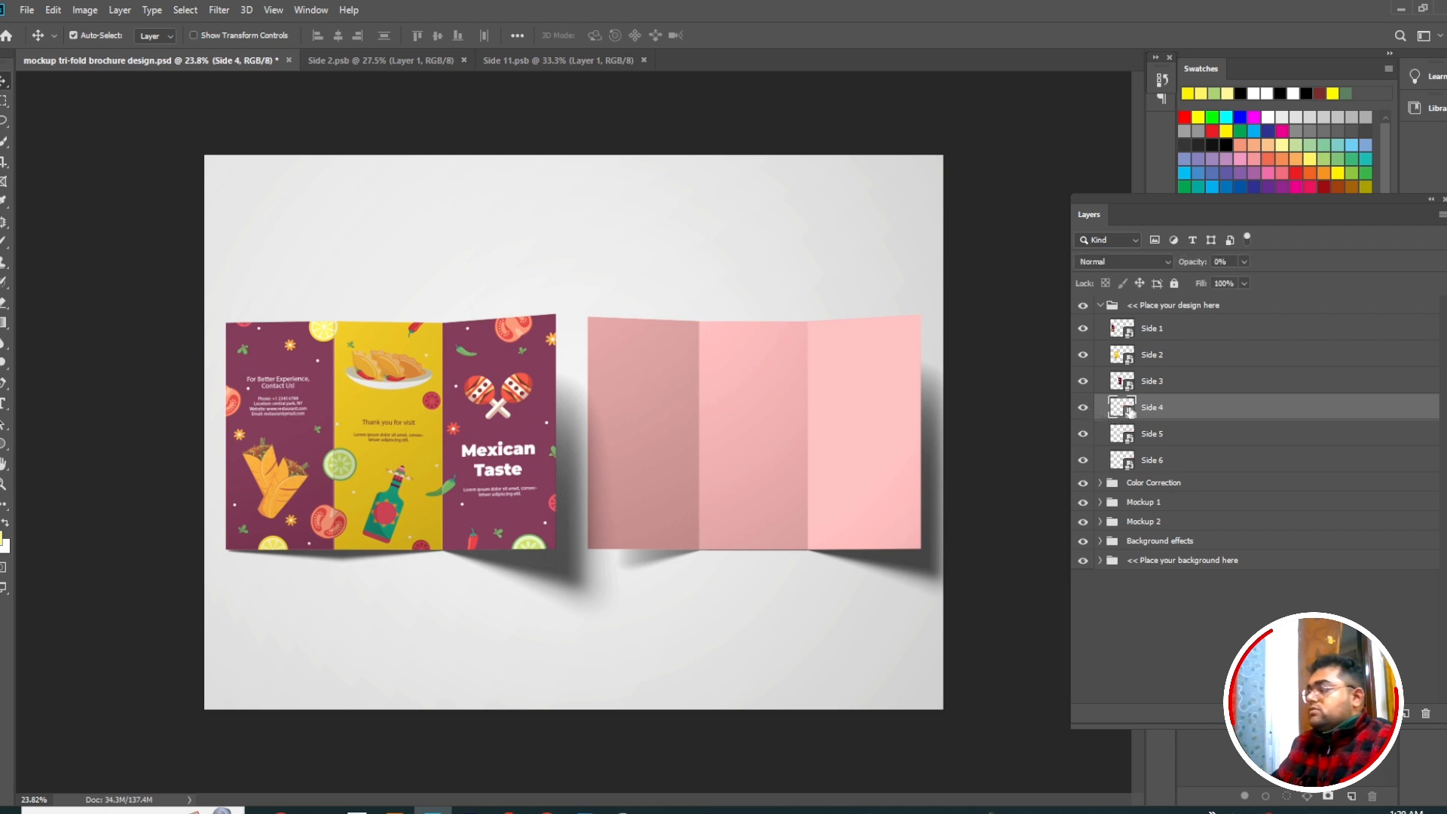
double_click(1123, 406)
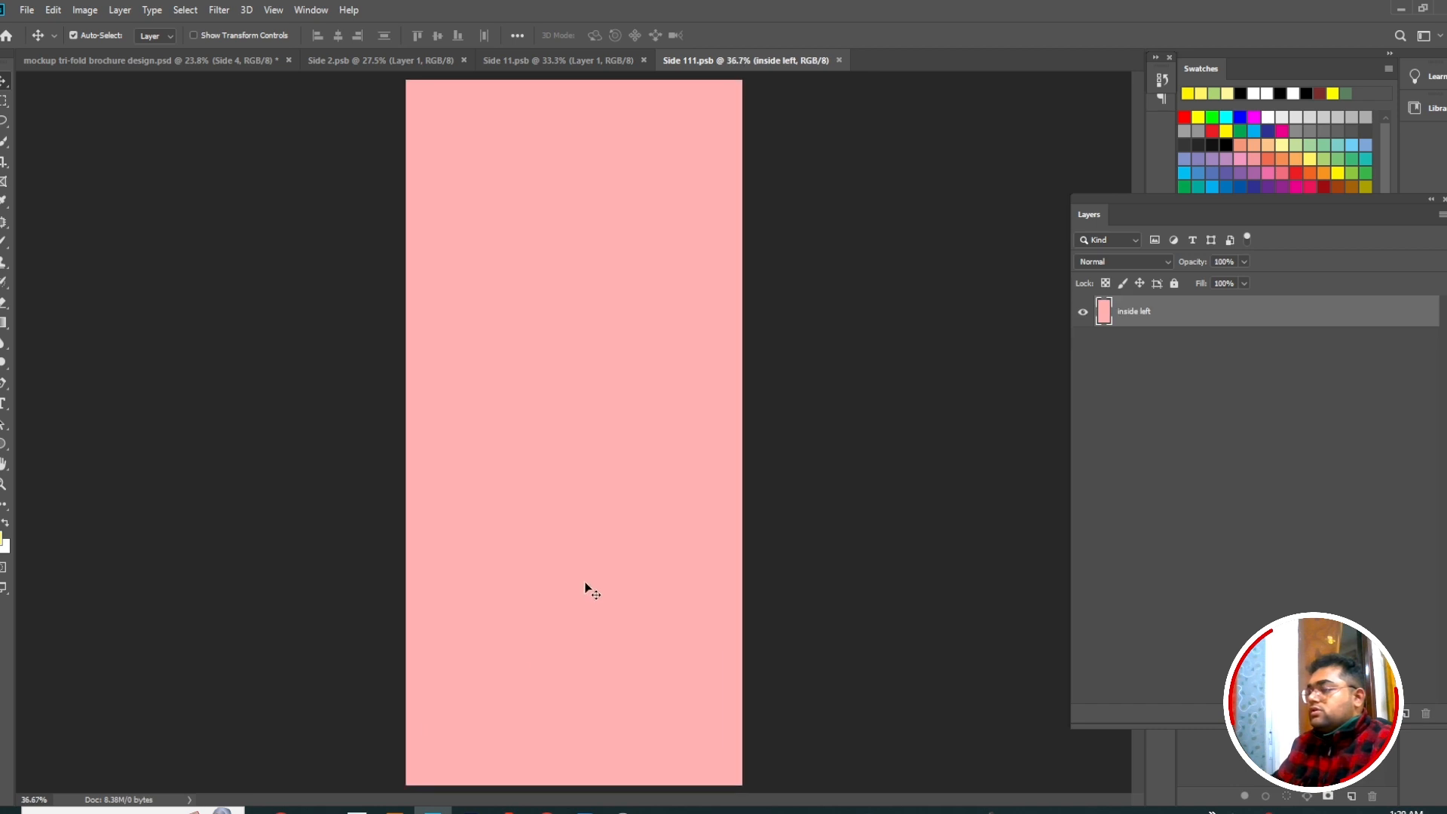
key(alt+Tab)
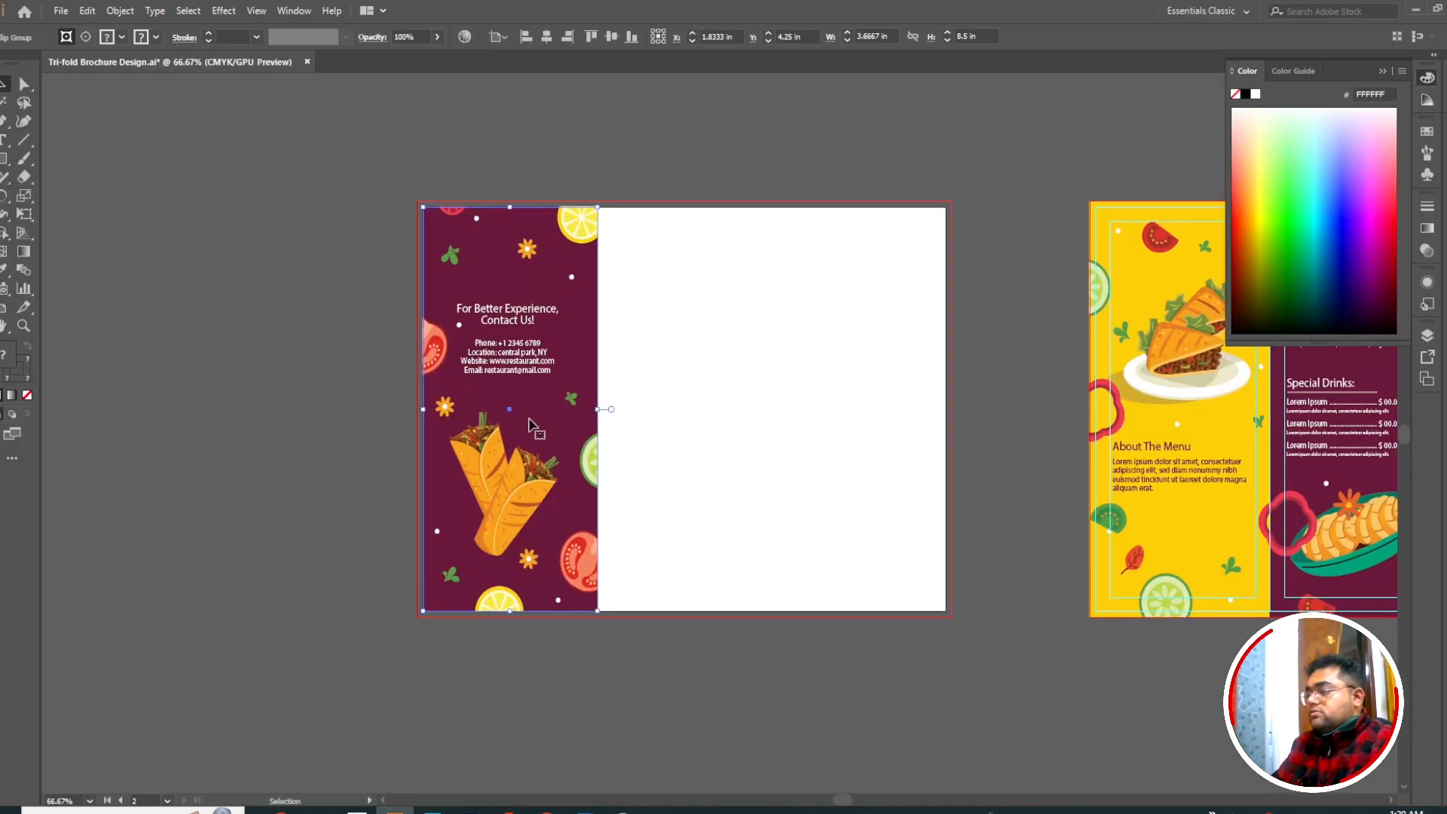
- Release the contact panel's clipping mask and move the unfilled mask rectangle off that panel toward the second spread
right_click(531, 359)
click(601, 481)
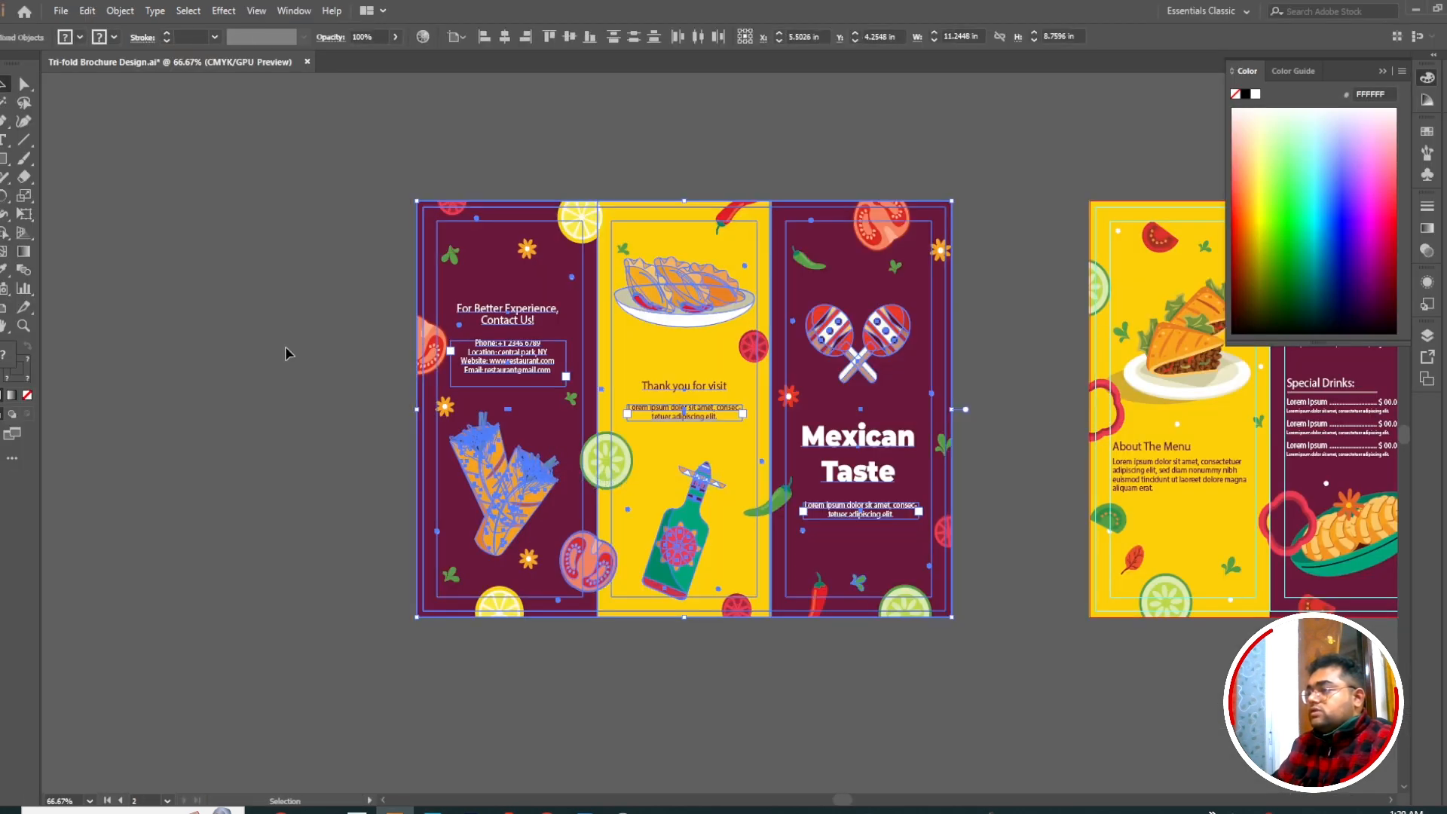
drag(598, 347, 1042, 515)
scroll(596, 187, right, 10)
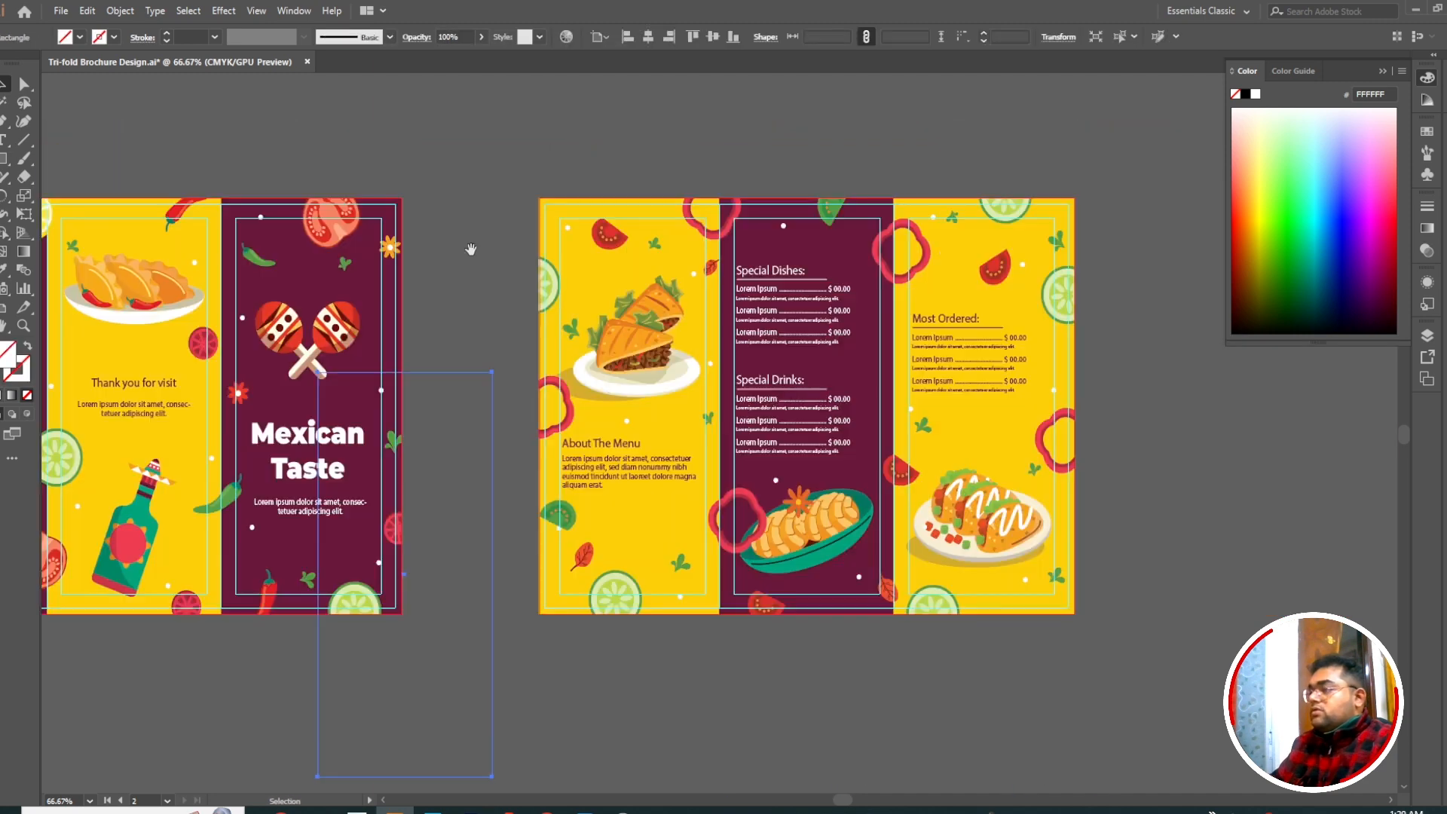
click(462, 492)
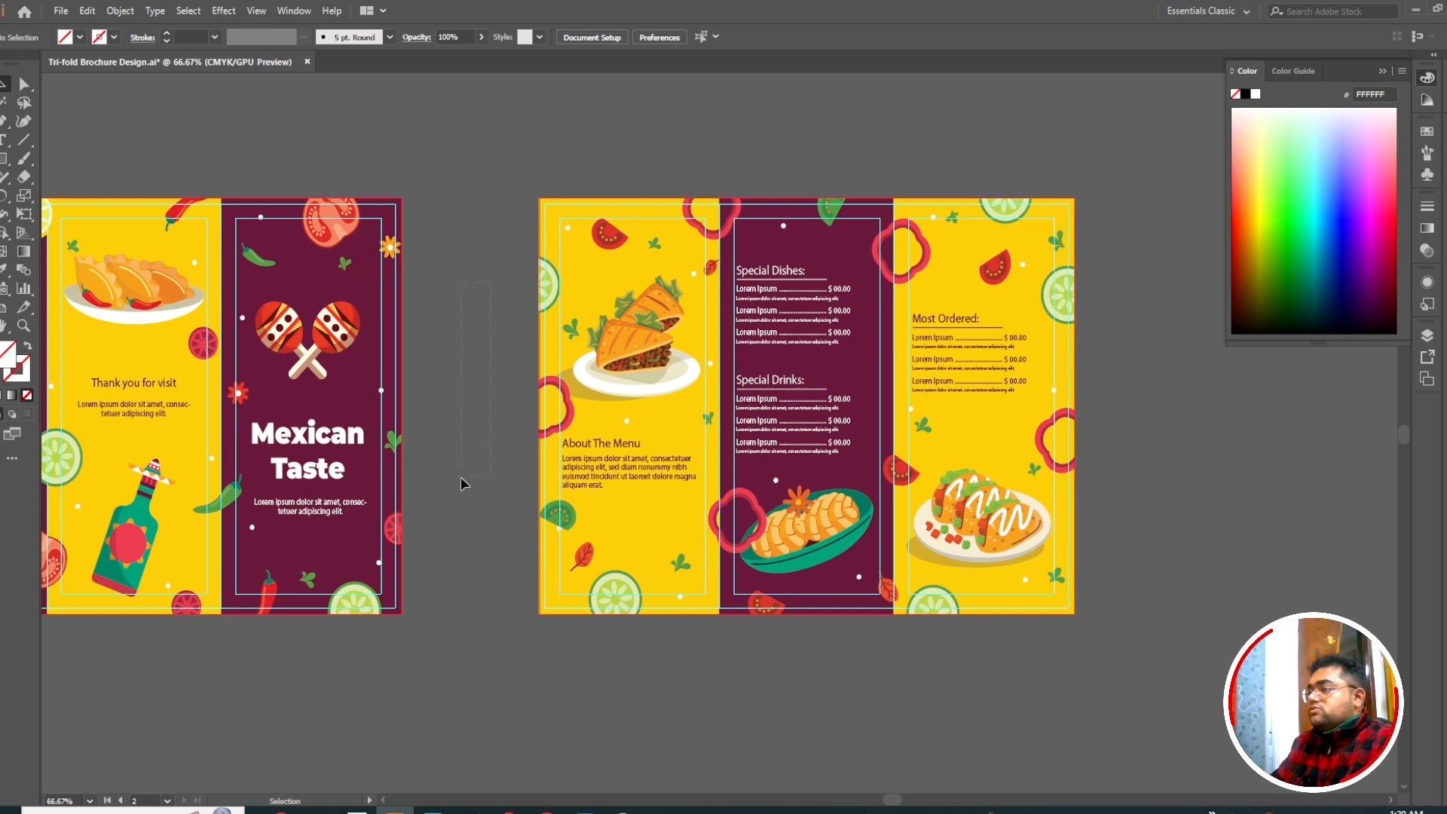
- Fill the mask rectangle with light blue 9FFFF5 and place it exactly over the About The Menu panel
drag(490, 283, 461, 478)
click(1311, 145)
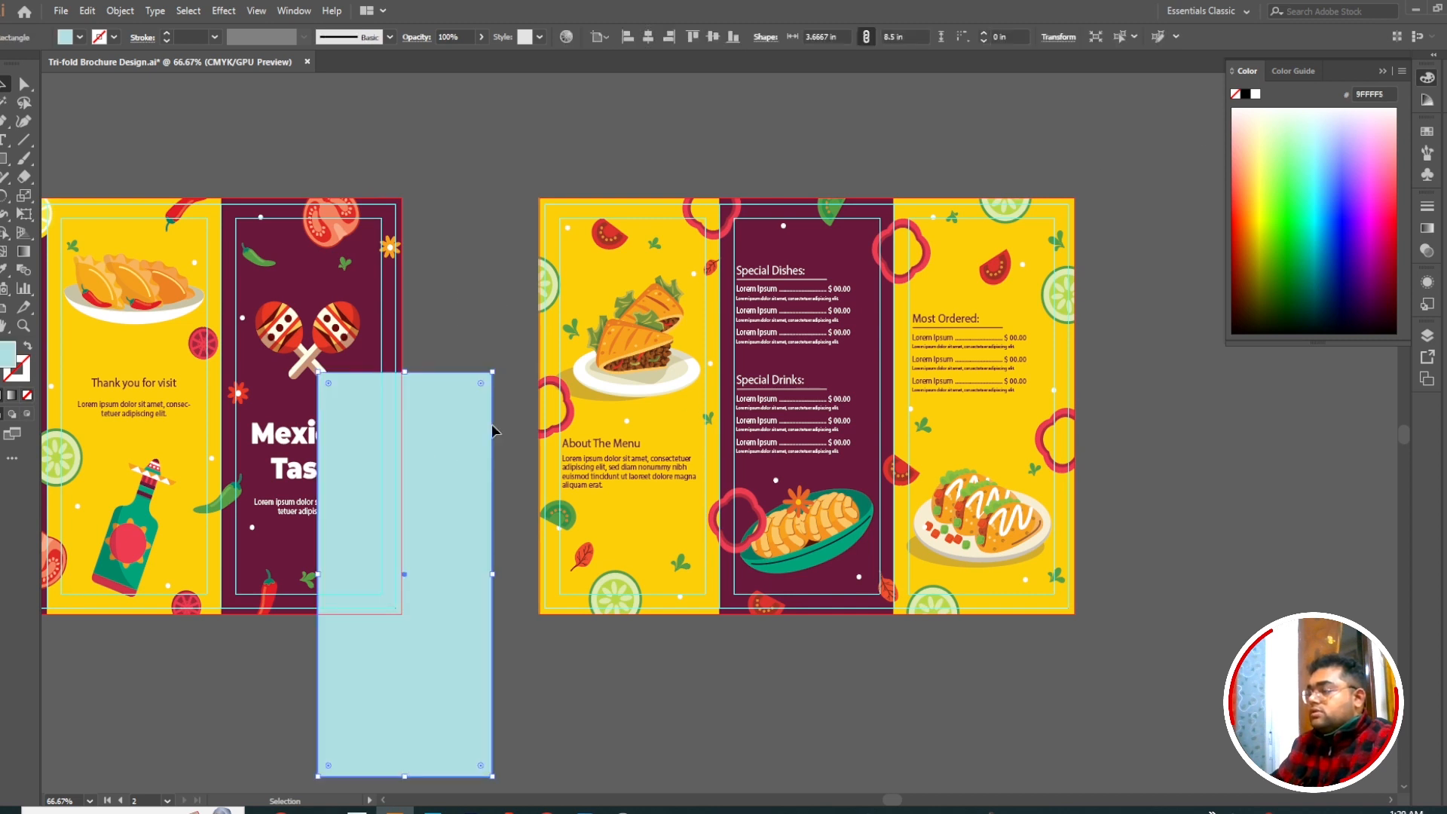
drag(492, 430, 684, 285)
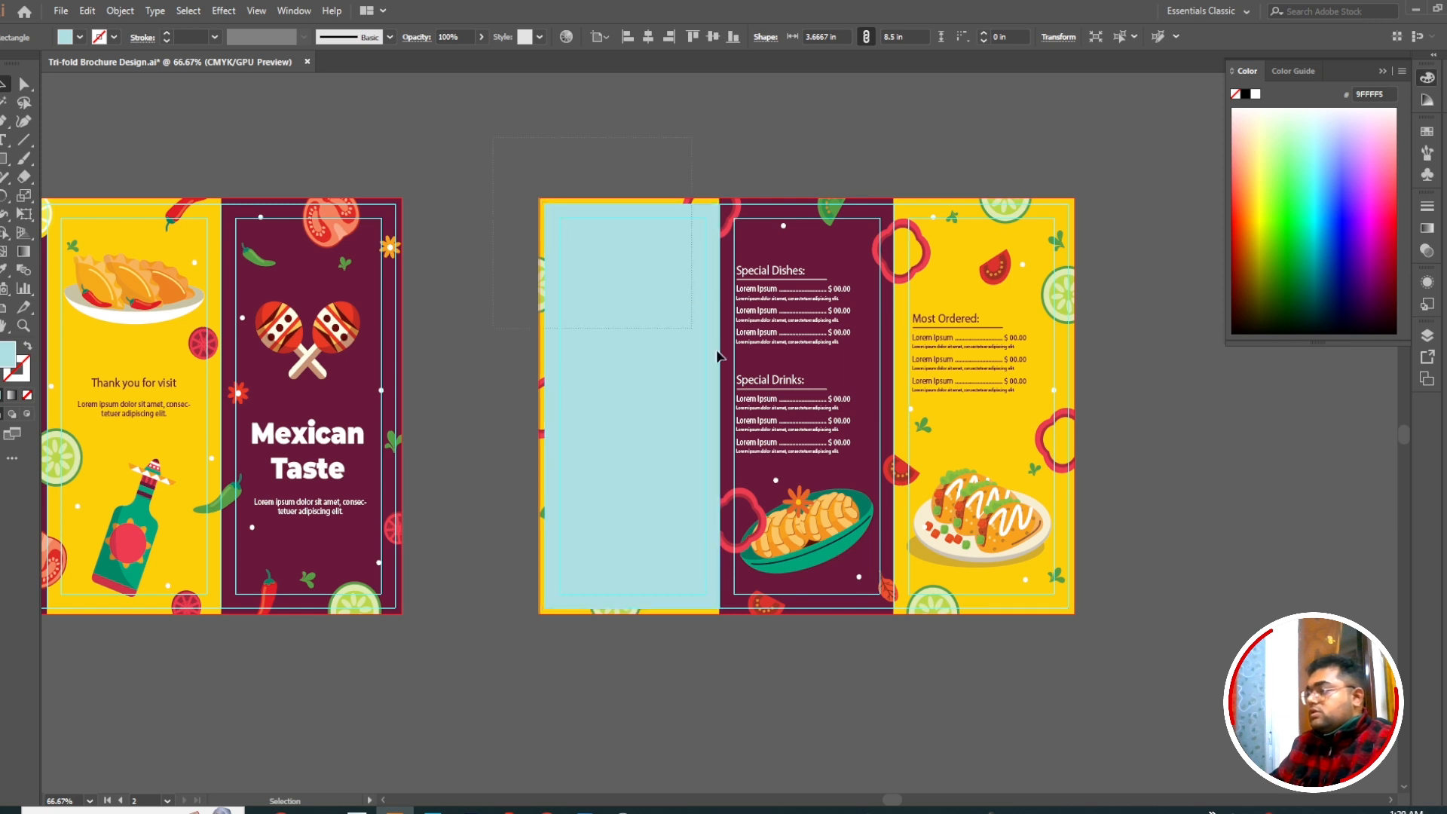
- Select the entire second spread with the blue rectangle and make a clipping mask that isolates the About The Menu panel
drag(1098, 645, 643, 470)
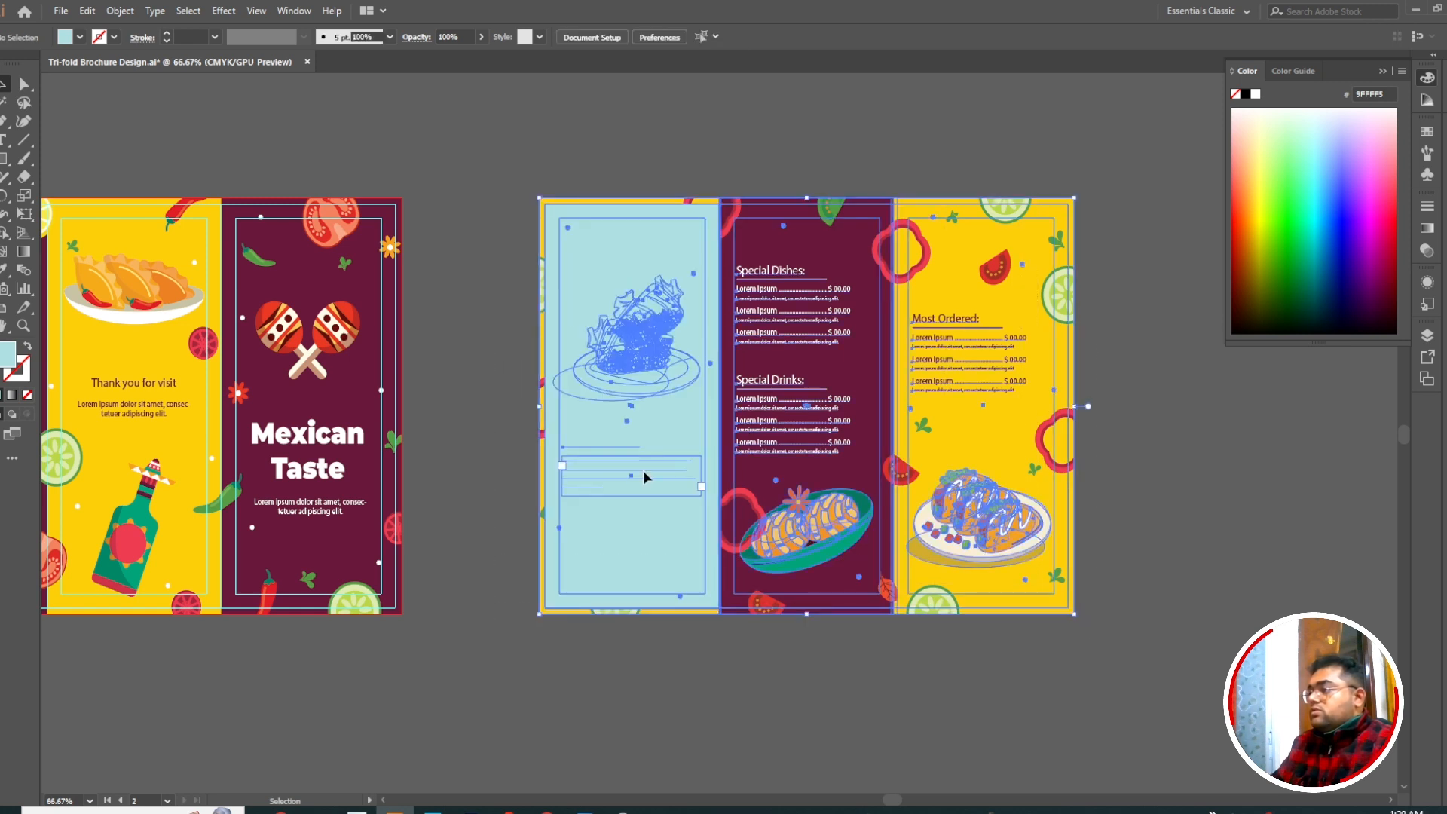
right_click(628, 254)
click(694, 385)
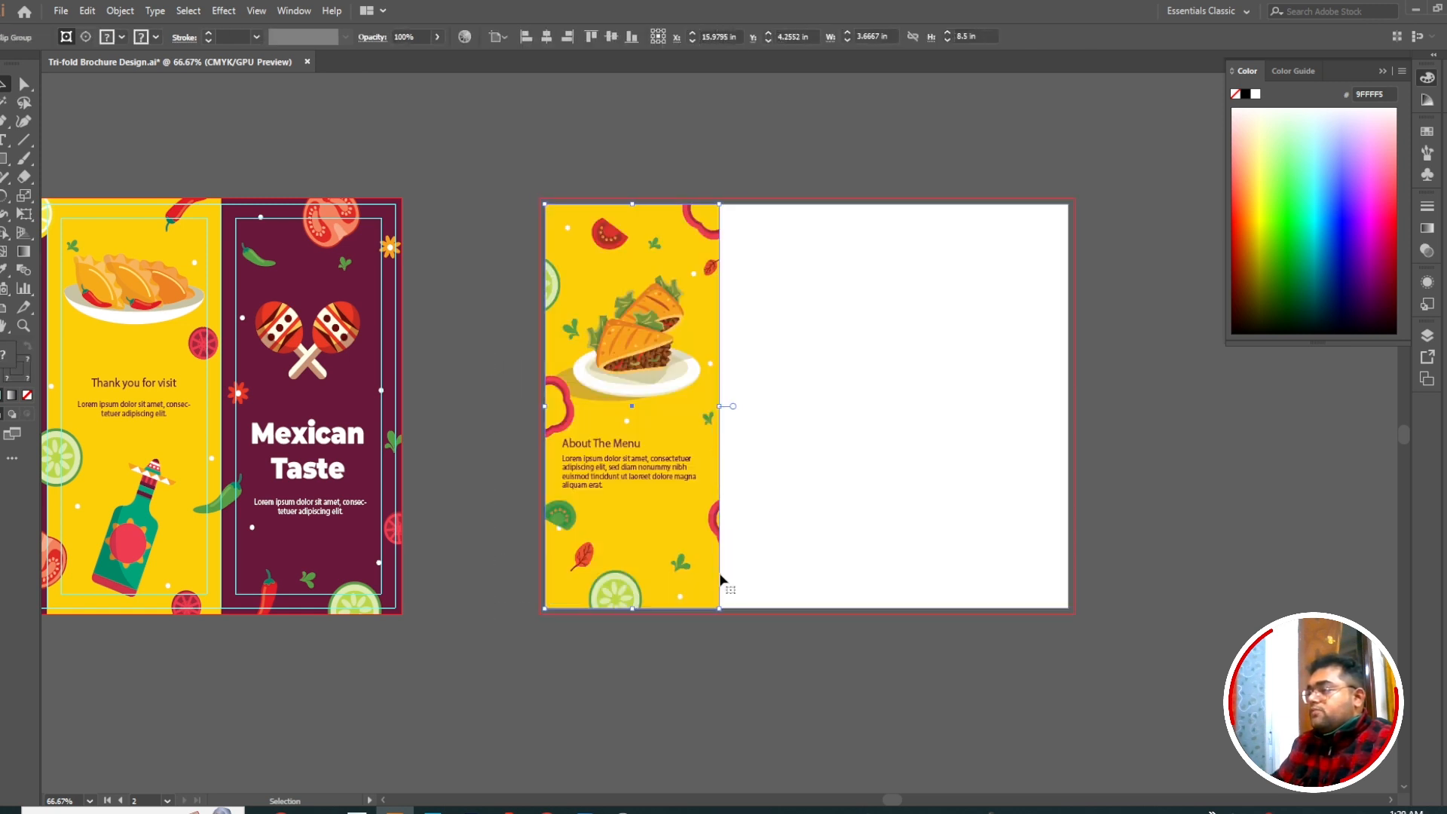
- Copy the clipped About The Menu panel and paste it as pixels into the Side 4 smart object in Photoshop
key(a)
click(667, 369)
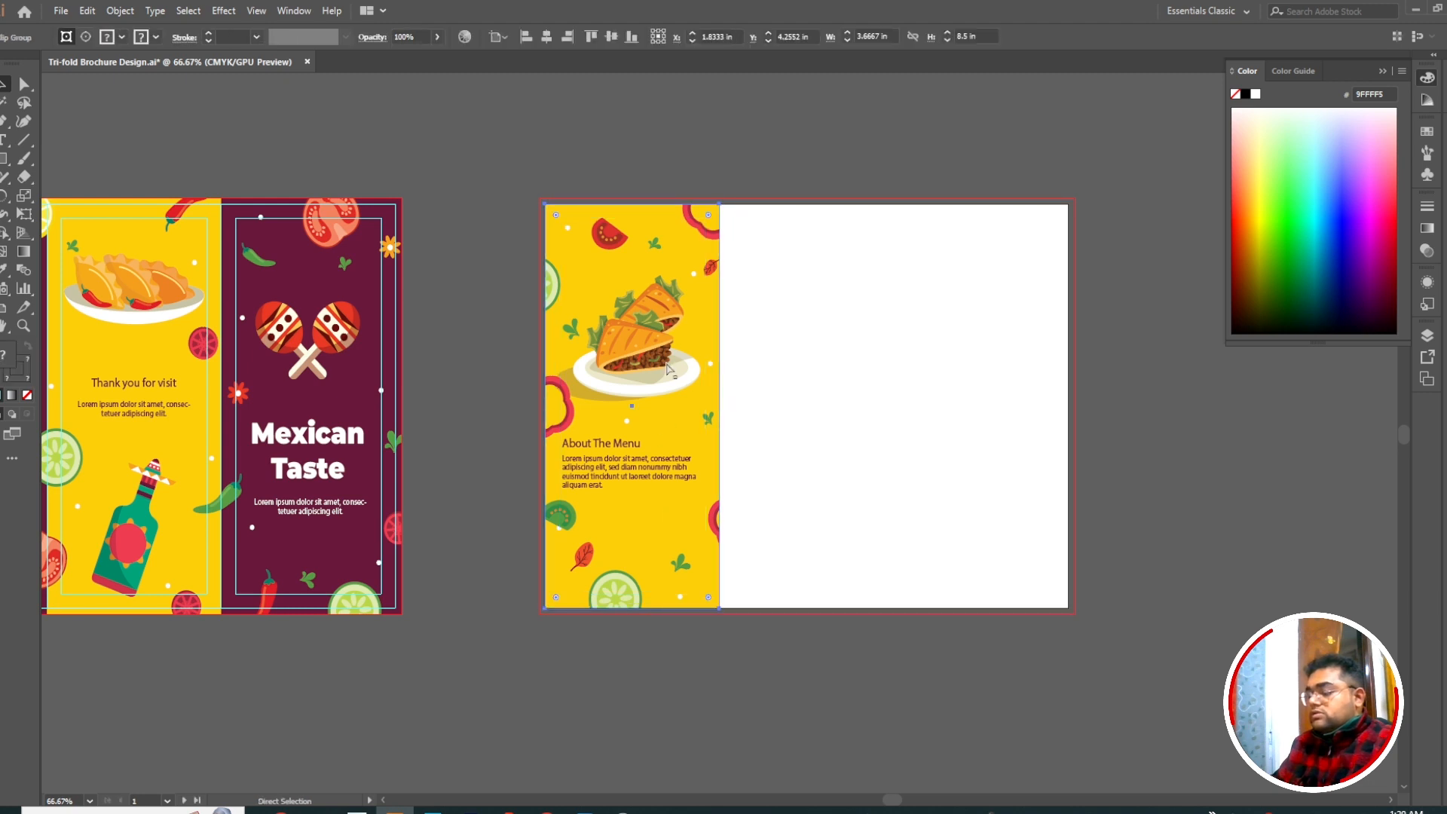
click(447, 811)
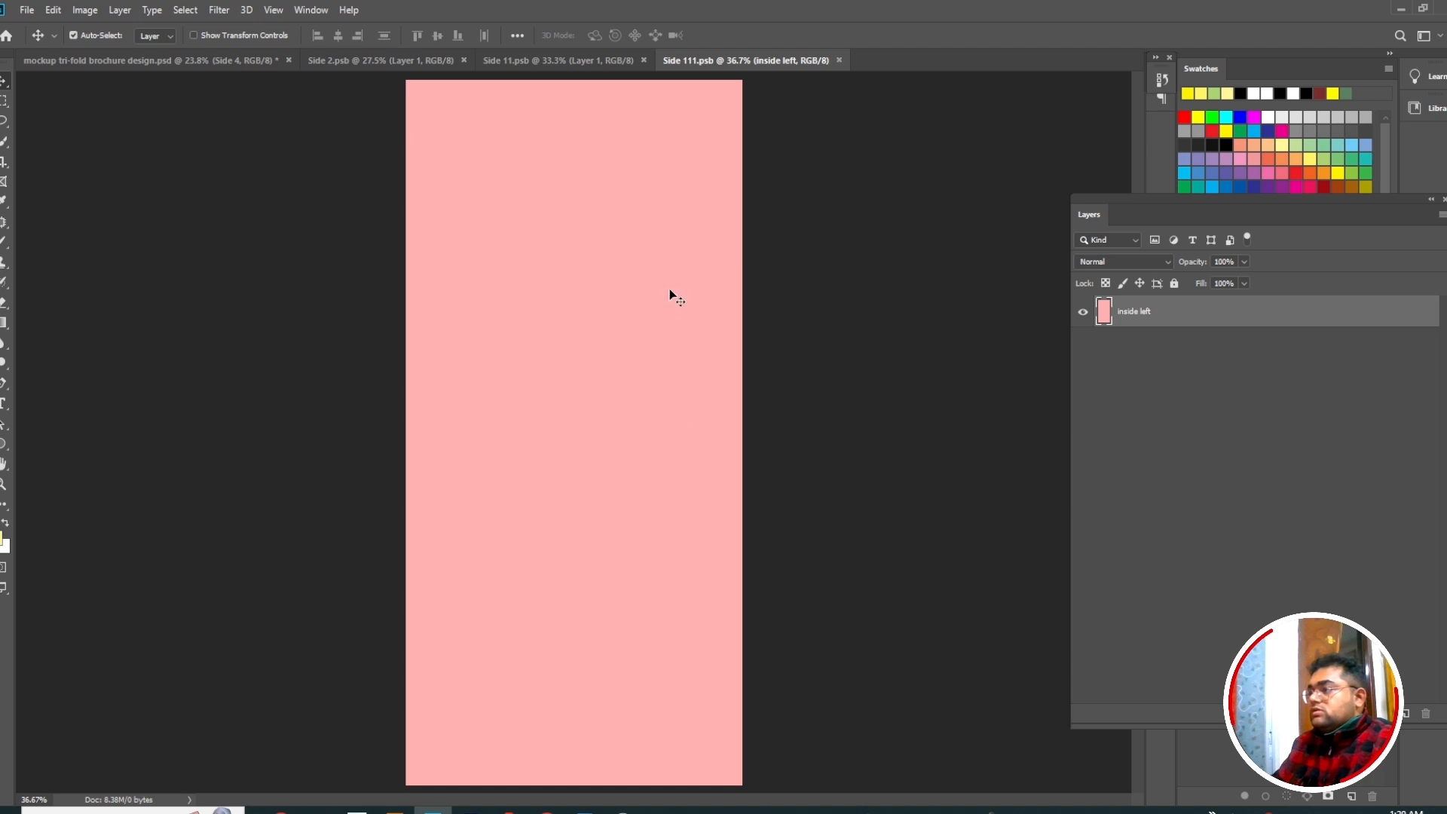
key(ctrl+v)
click(683, 332)
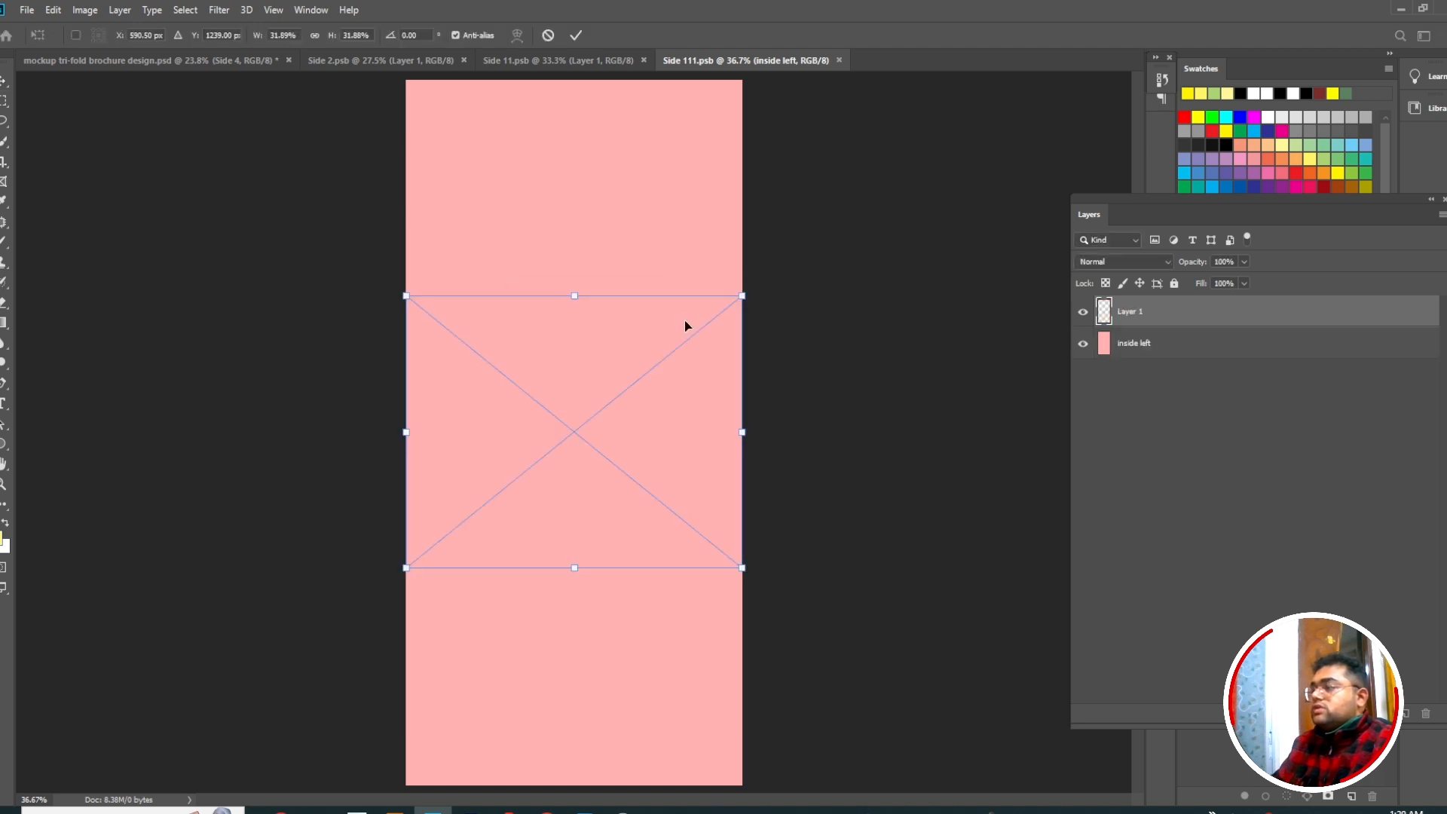
key(Return)
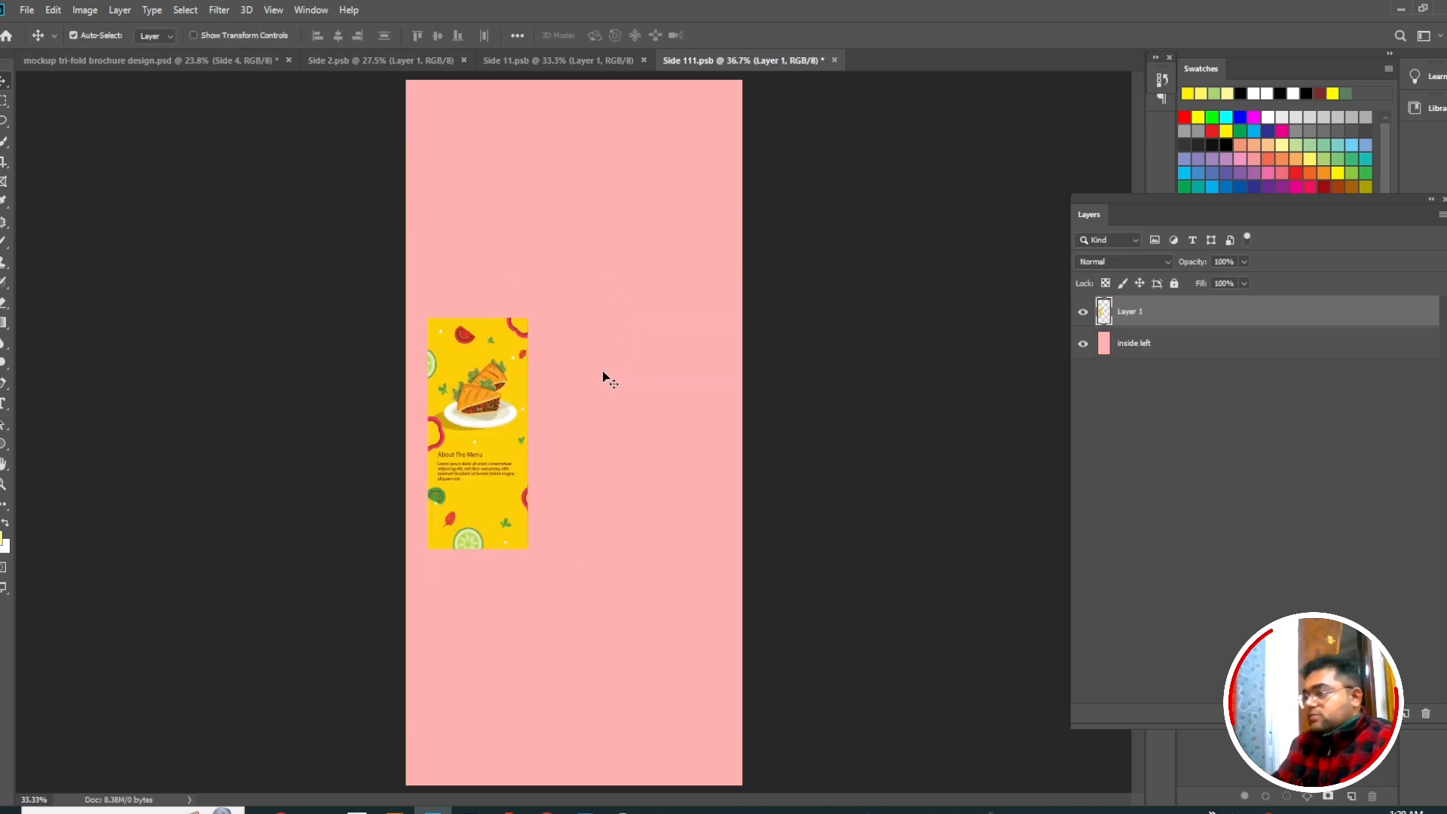
- Align the About The Menu panel with the canvas's upper-left corner and scale it to fill the Side 4 canvas
key(ctrl+minus)
key(ctrl+minus)
key(ctrl+t)
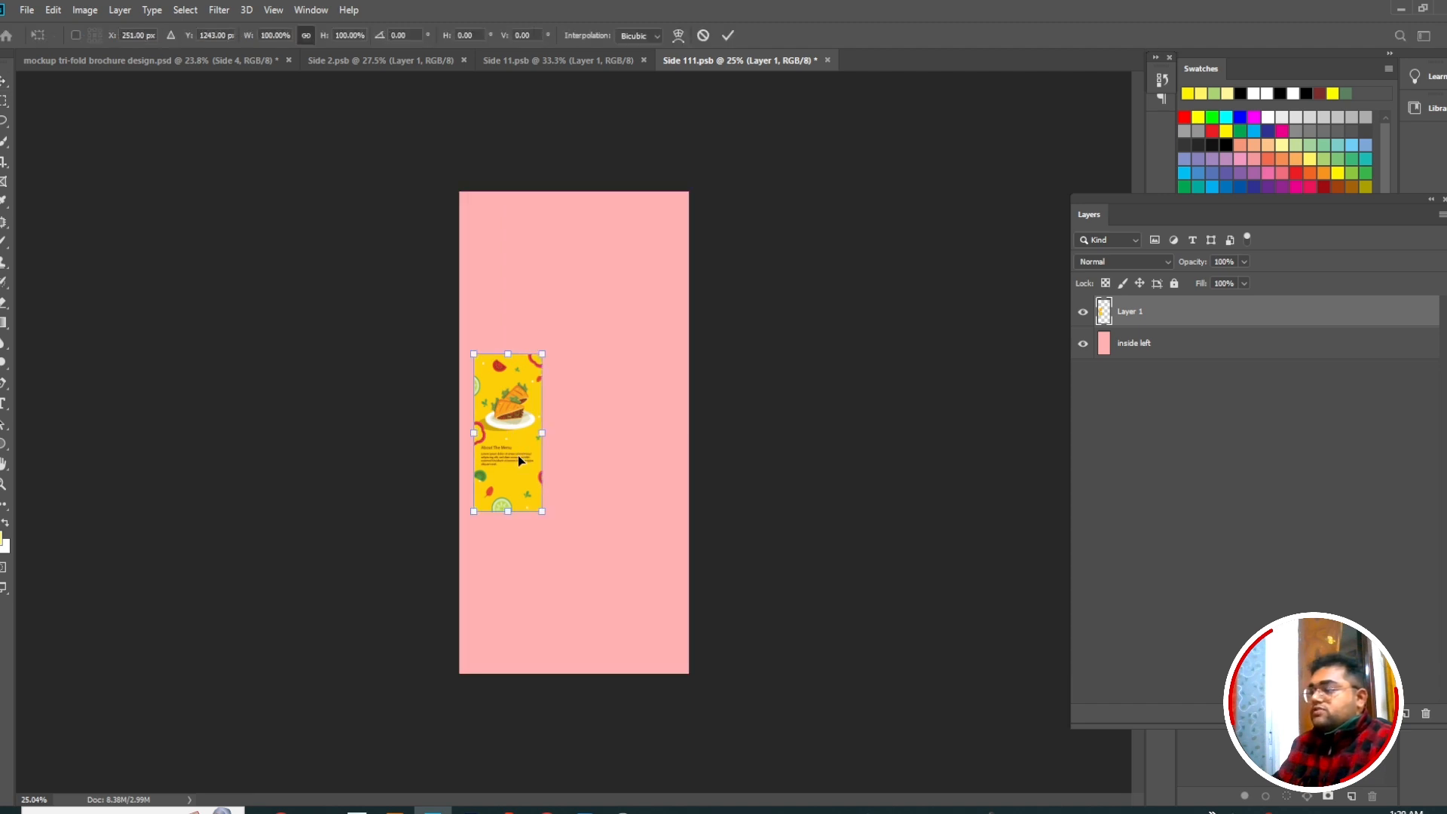
drag(518, 455, 506, 309)
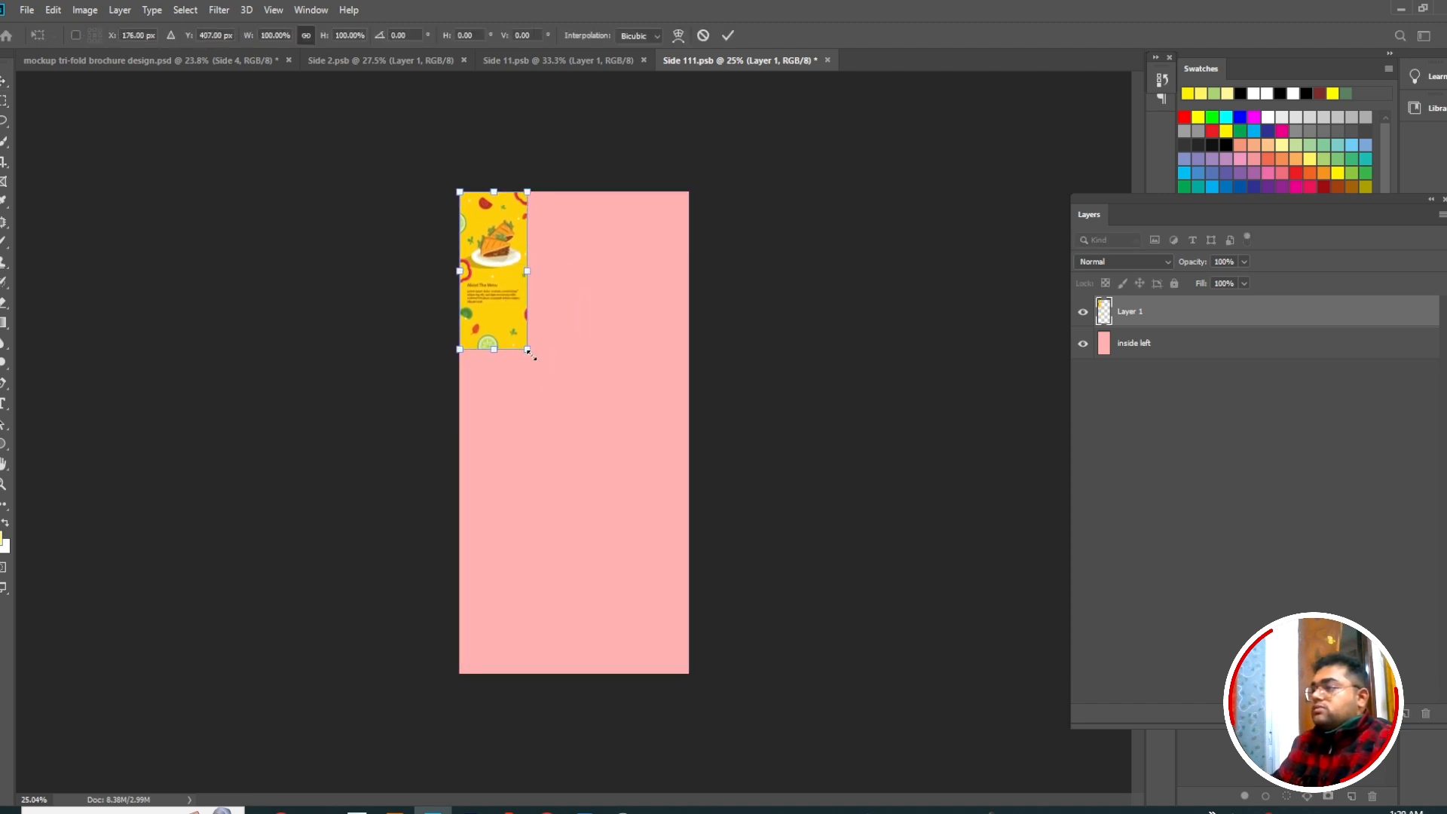
drag(527, 358, 681, 682)
key(Return)
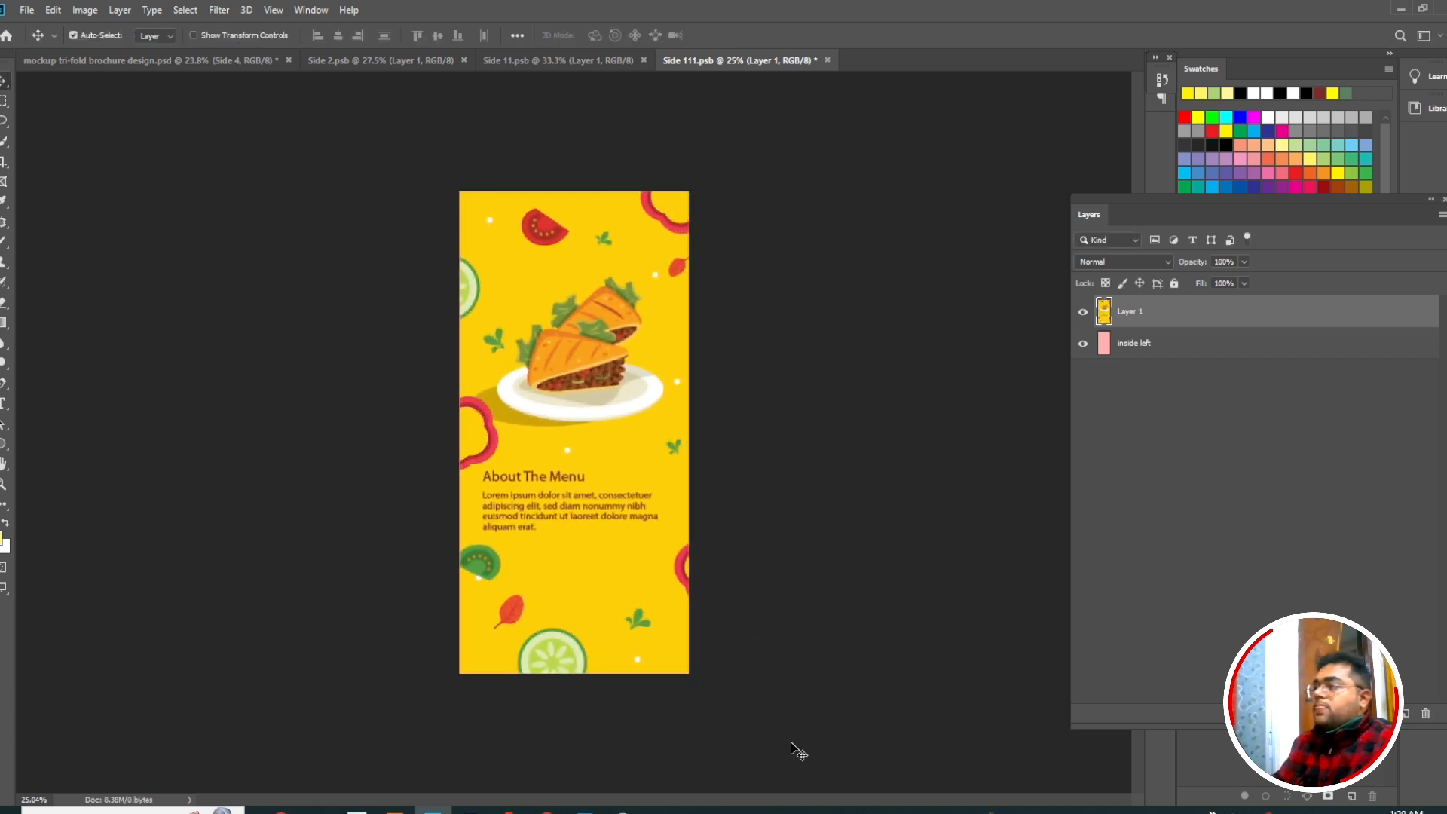
- Save and close the Side 4 smart object, and close the Side 1 and Side 2 smart object documents
key(ctrl+s)
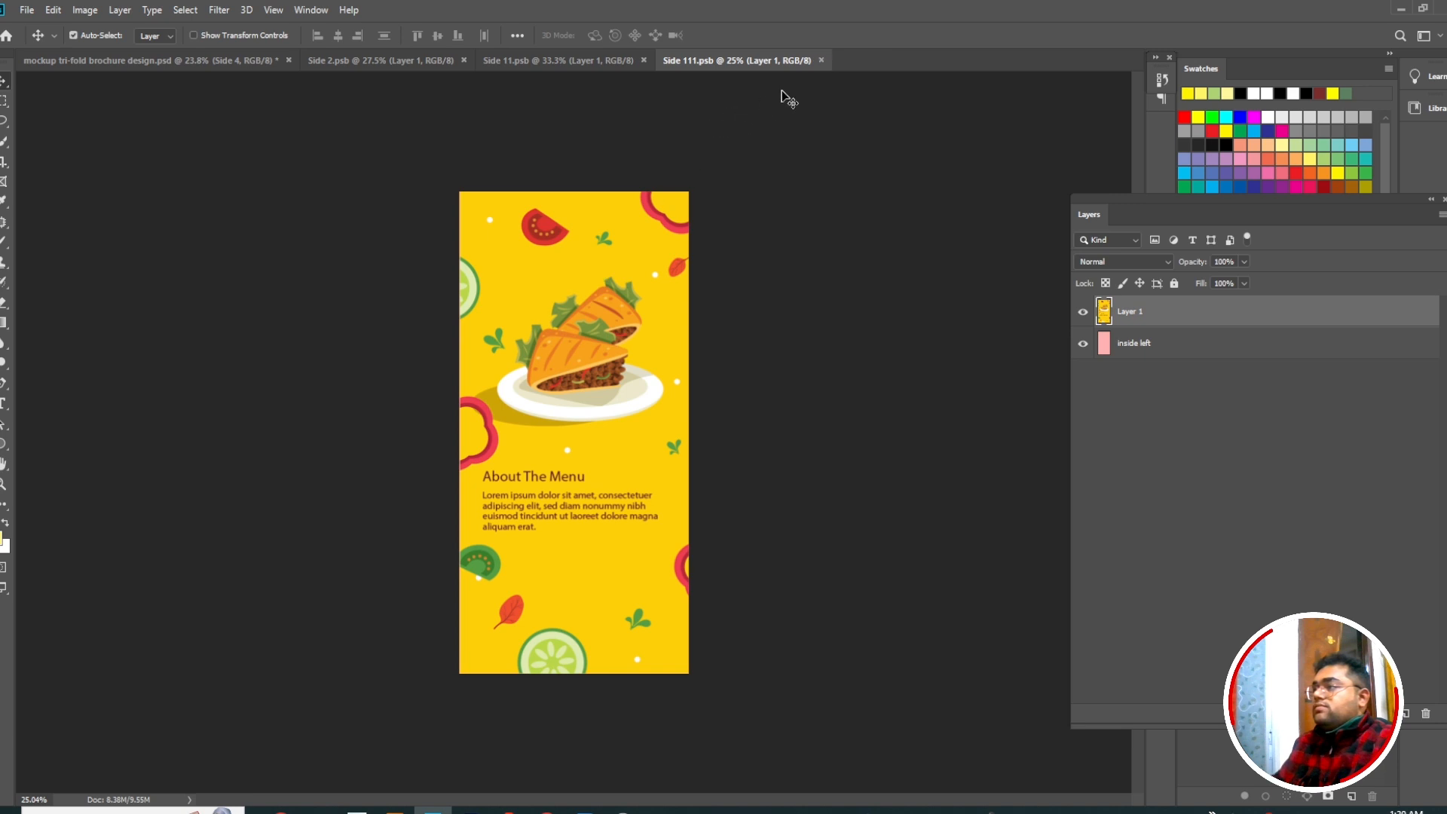
click(821, 60)
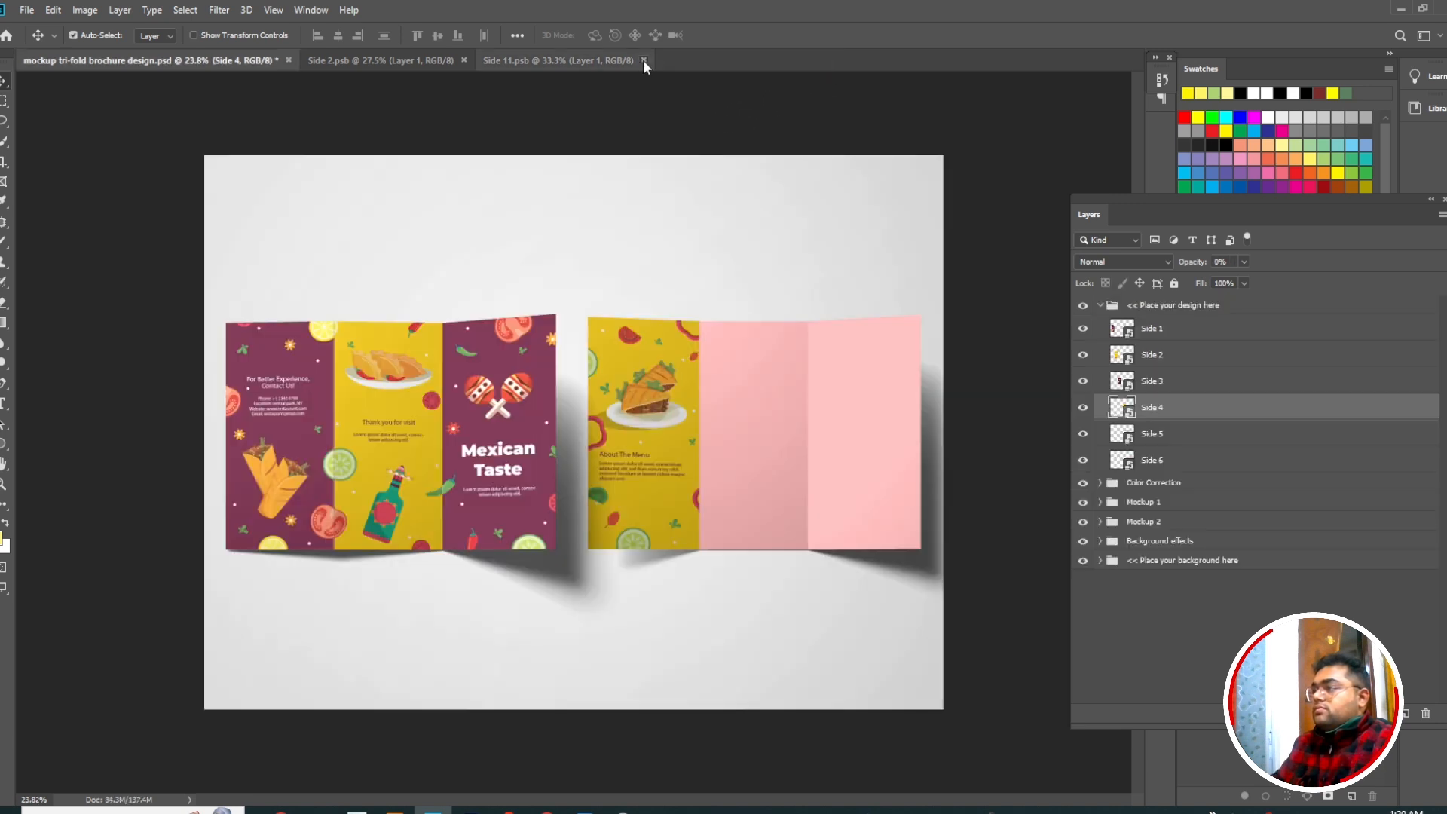
click(643, 60)
click(463, 60)
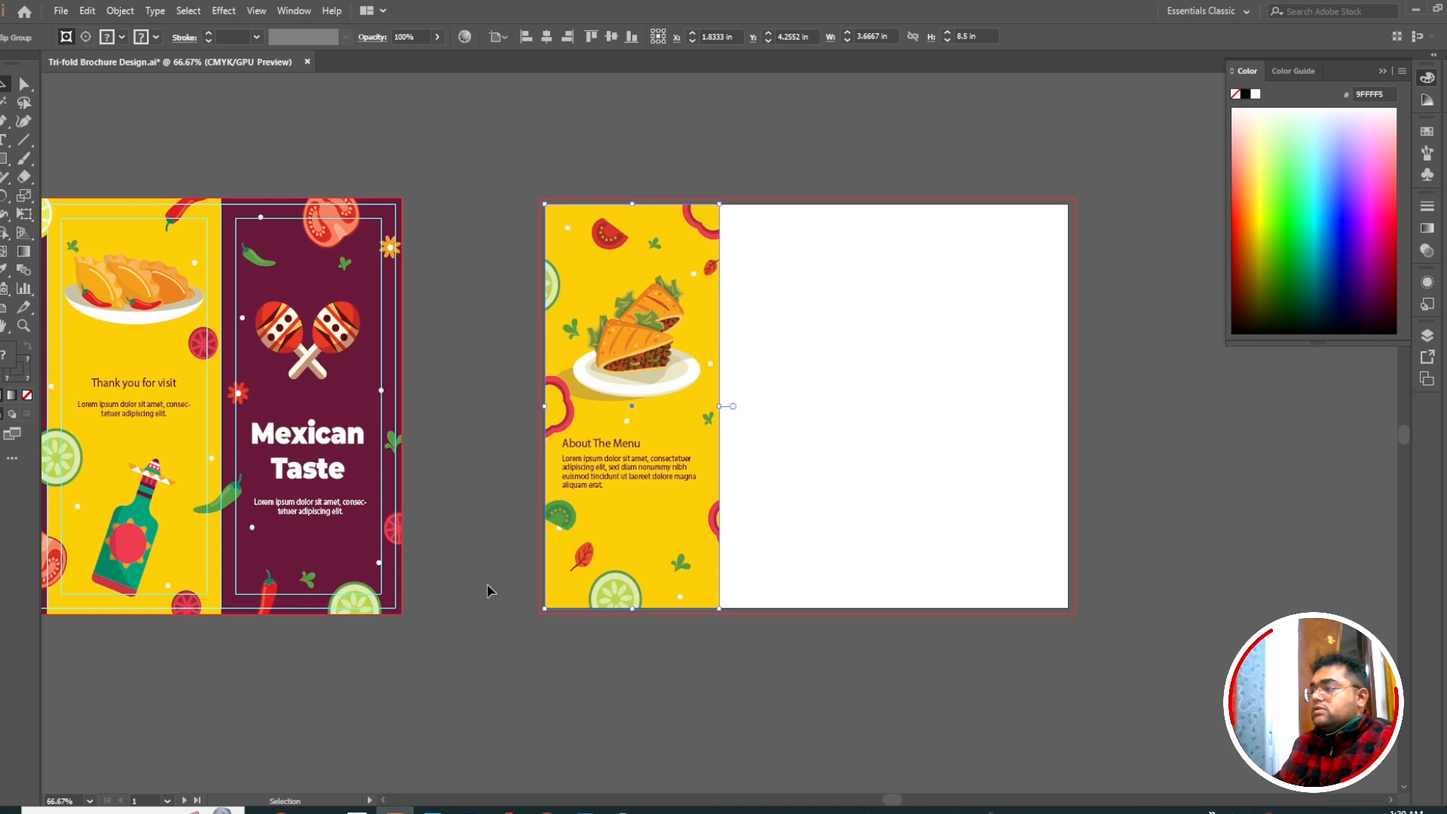
- Switch to Illustrator, release the About The Menu panel's clipping mask and clear the selection
scroll(643, 495, down, 1)
scroll(724, 388, up, 1)
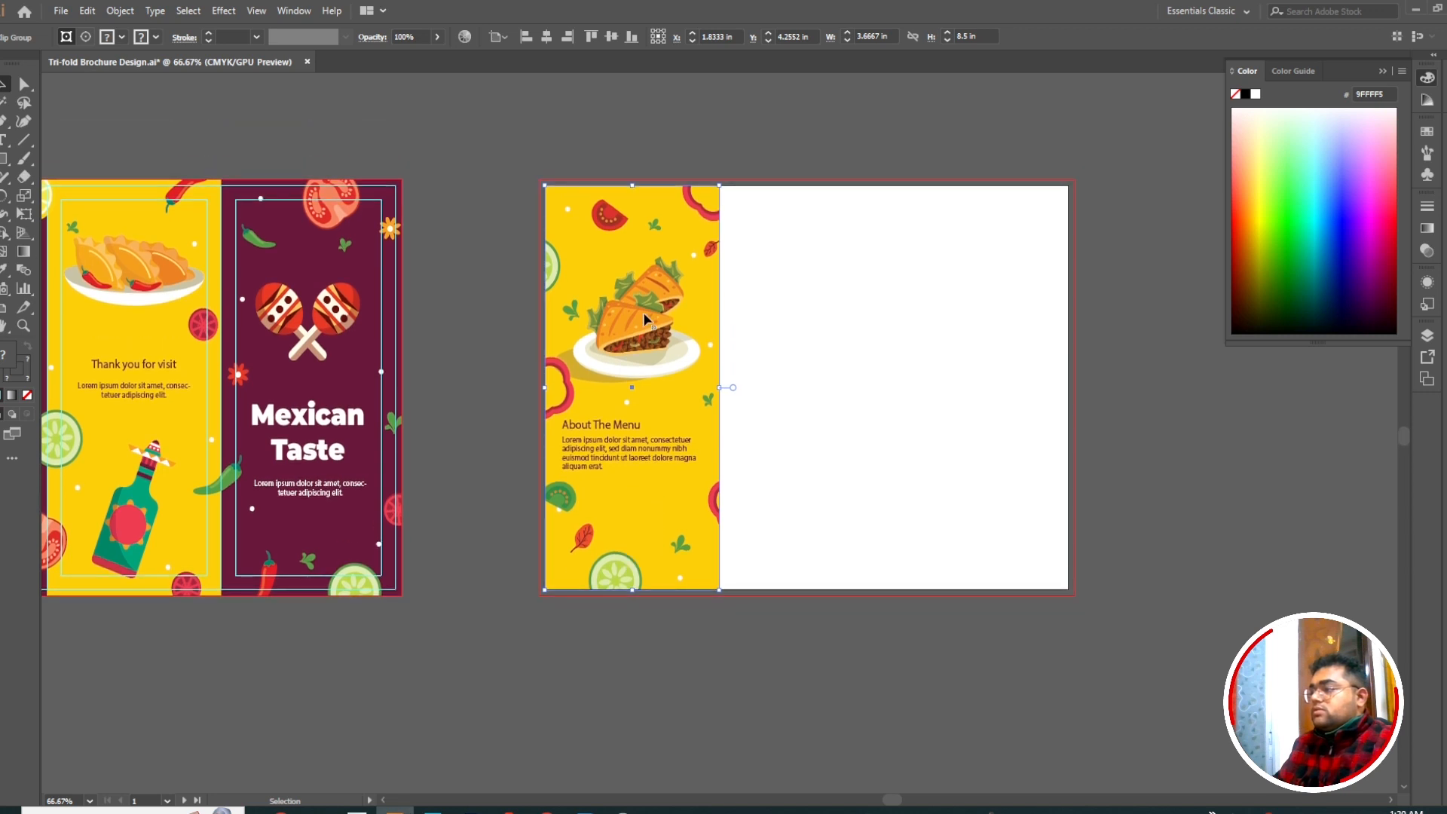
right_click(645, 315)
click(737, 446)
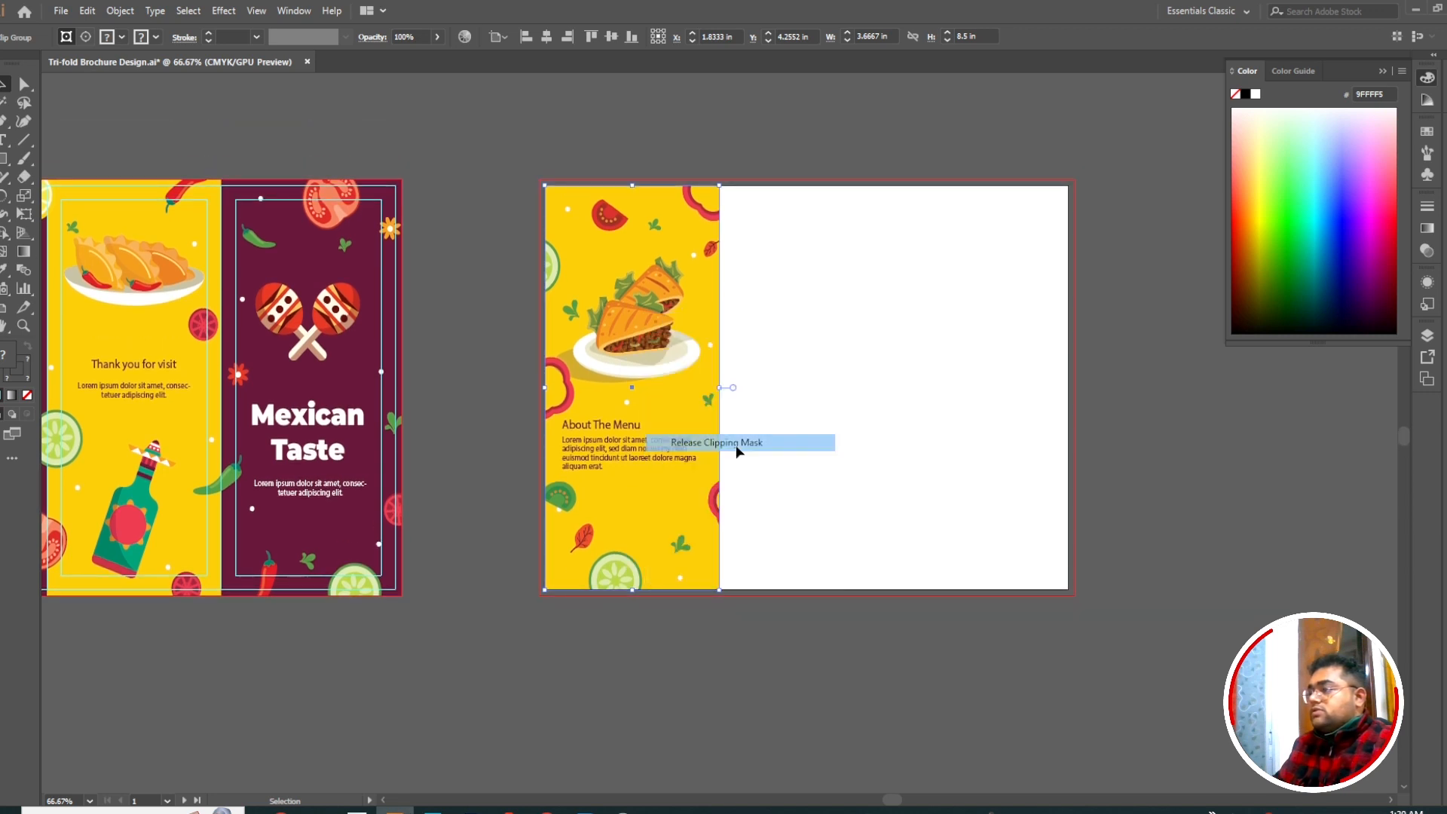
click(834, 733)
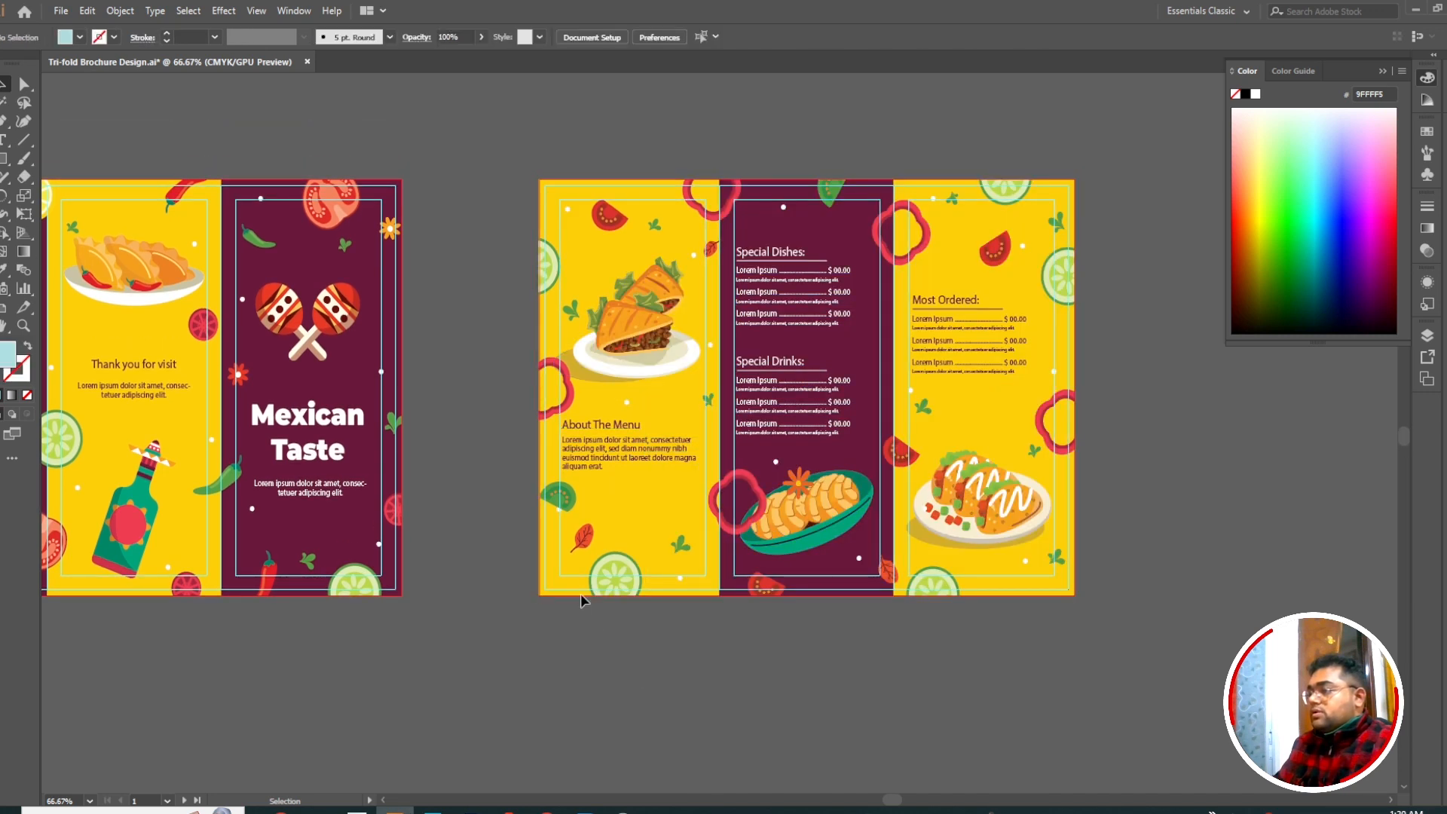
- Fill the released mask rectangle with dark brown (684C00) and move it over the middle Special Dishes panel
click(544, 563)
click(1256, 282)
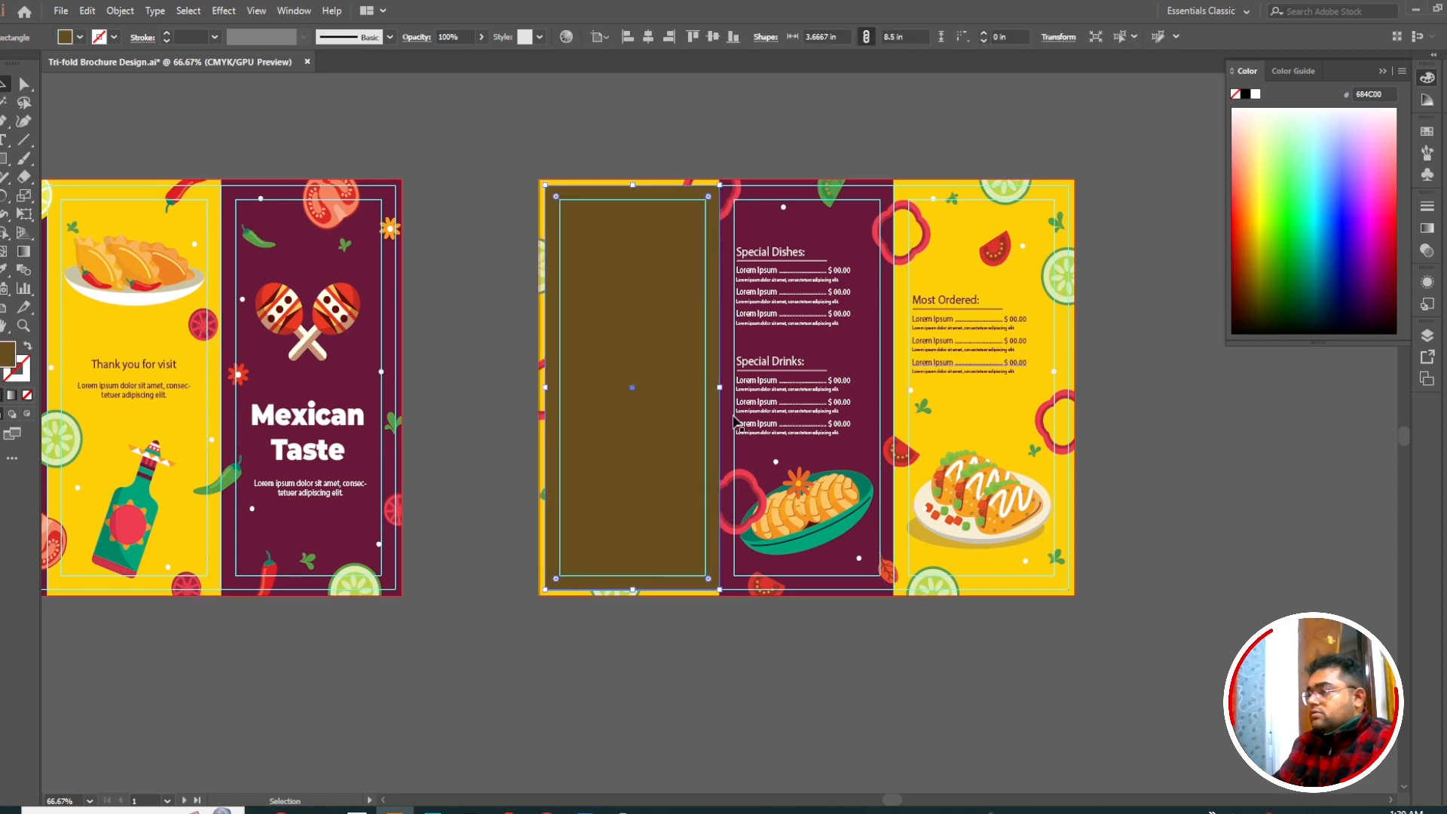
drag(640, 409, 813, 420)
click(572, 165)
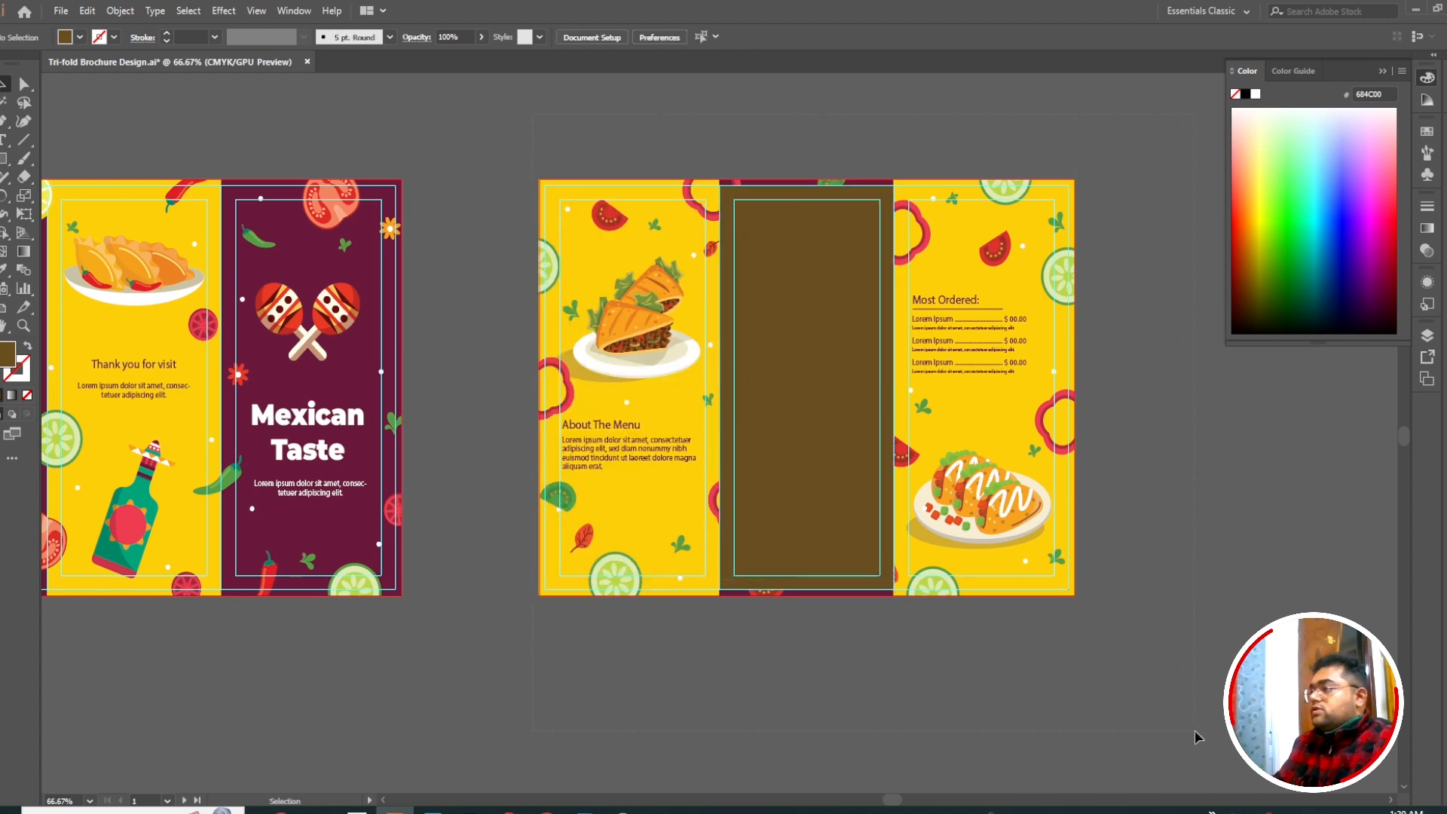
- Select the inside-page artwork with the brown rectangle and make a clipping mask that isolates the Special Dishes panel
drag(1198, 737, 531, 172)
right_click(823, 349)
click(868, 478)
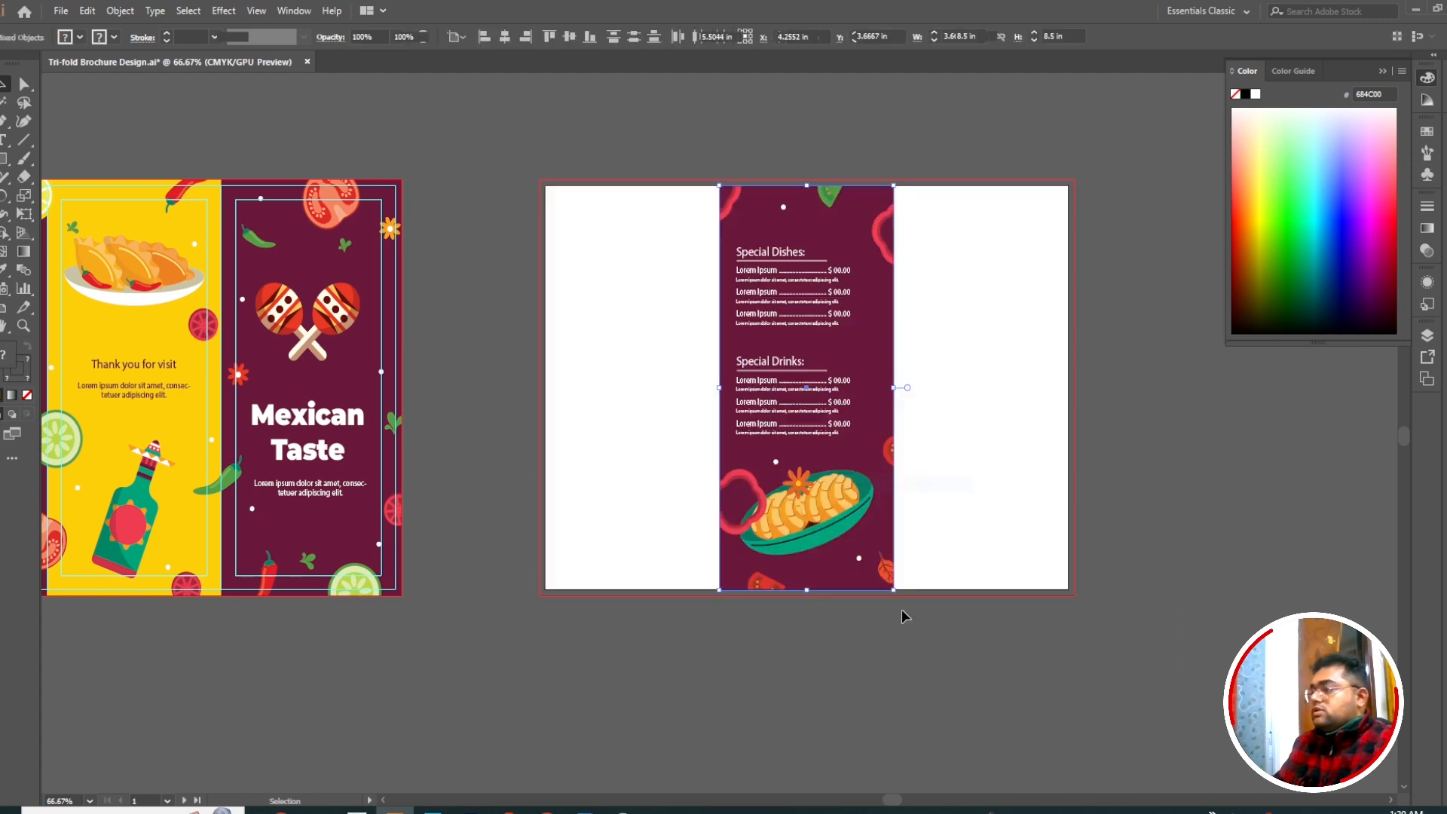
click(903, 612)
- Copy the clipped Special Dishes panel and clear the selection
click(812, 431)
key(a)
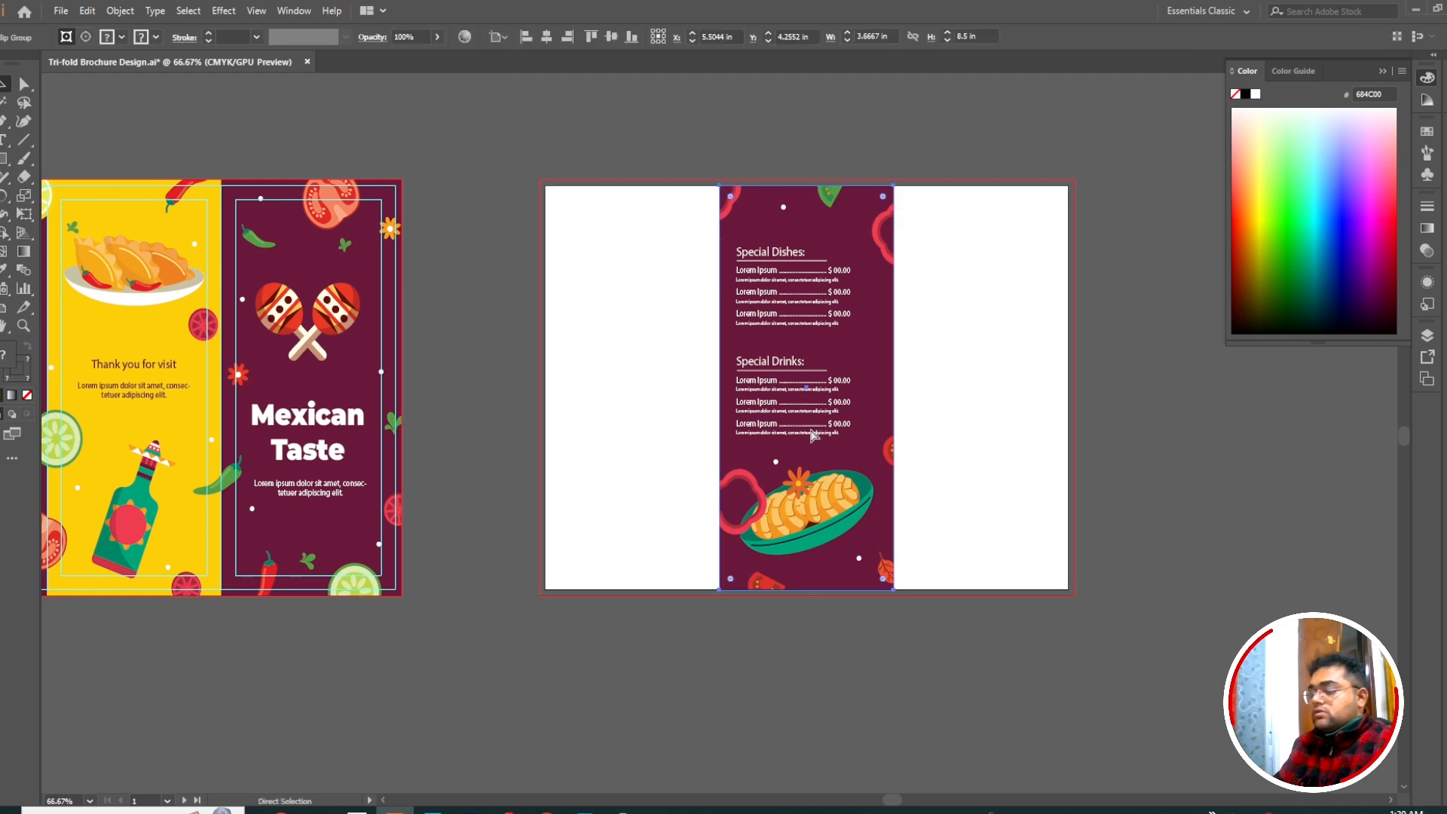
key(v)
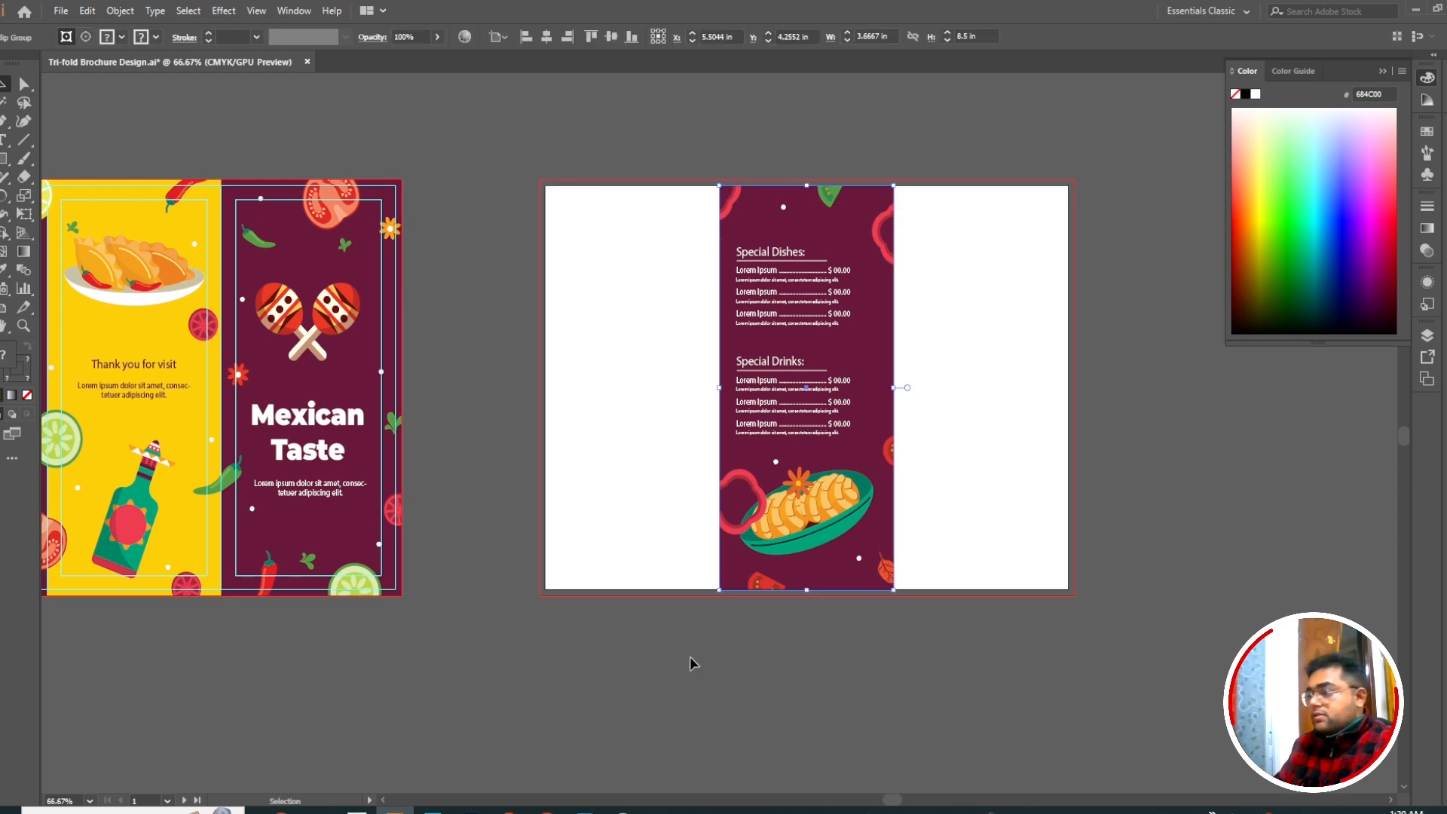
click(689, 657)
- Switch to Photoshop, open the Side 5 smart object and paste the copied panel as pixels
click(432, 810)
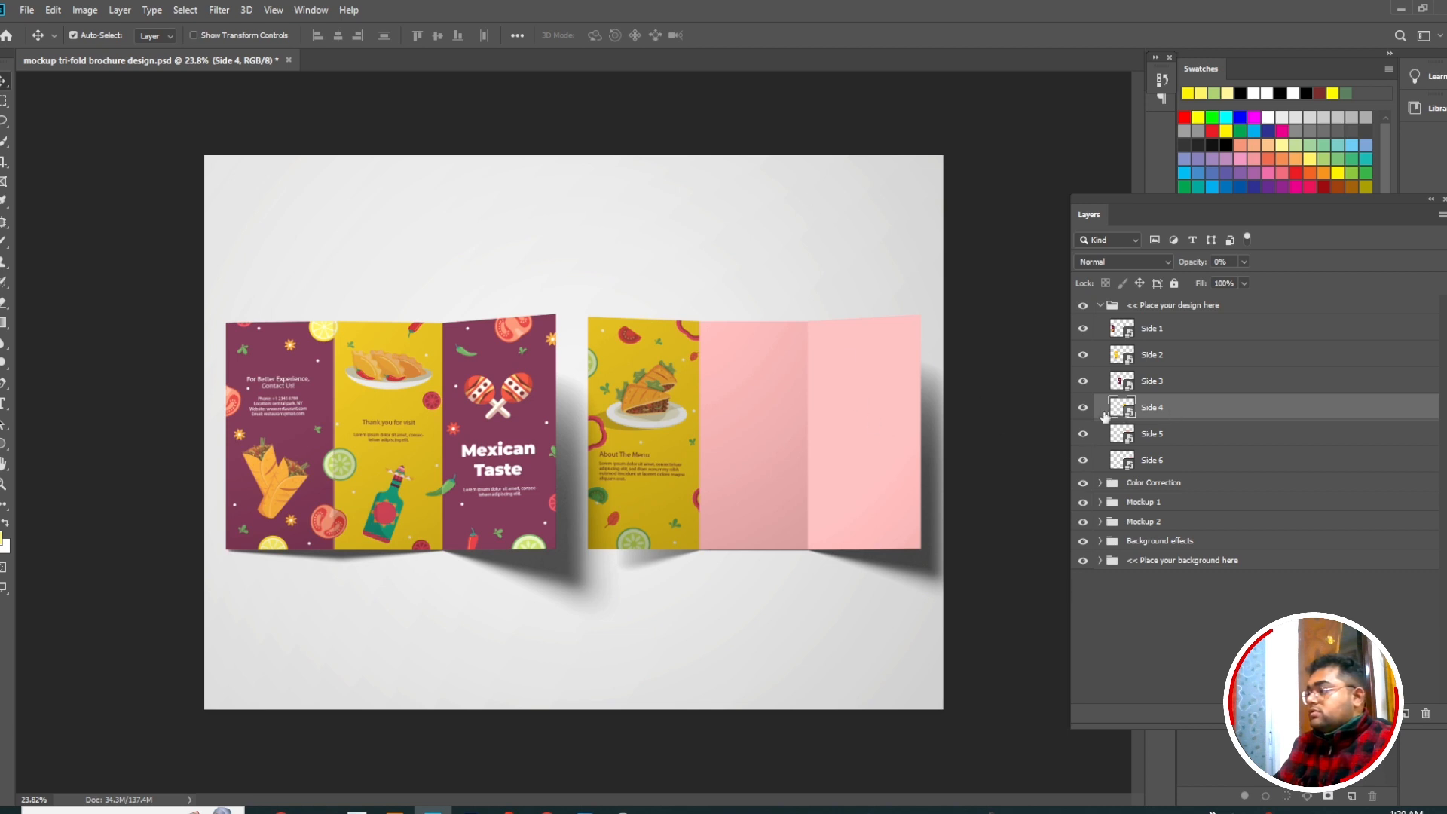
click(1132, 443)
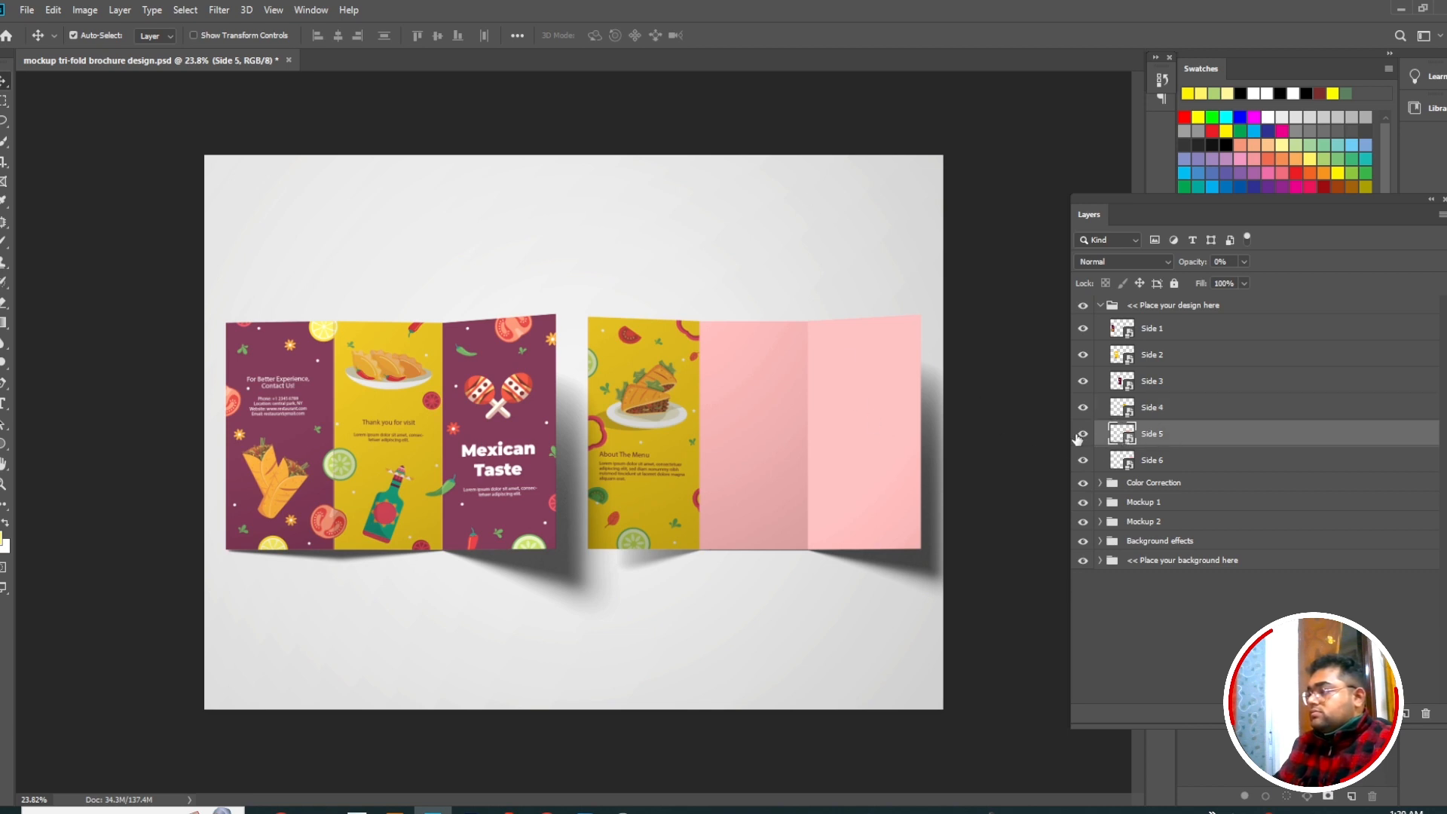
double_click(1125, 437)
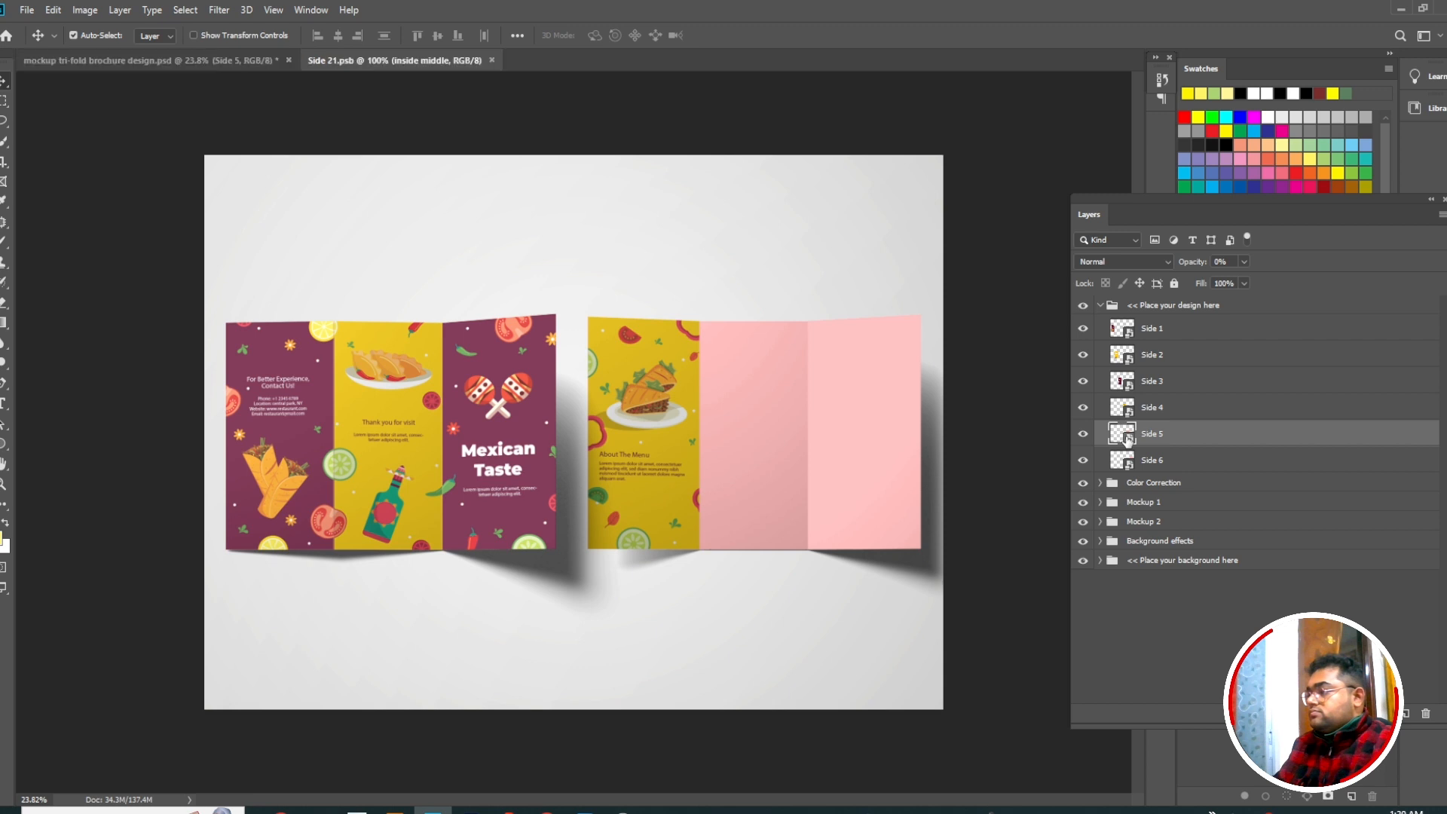
key(ctrl+v)
click(683, 337)
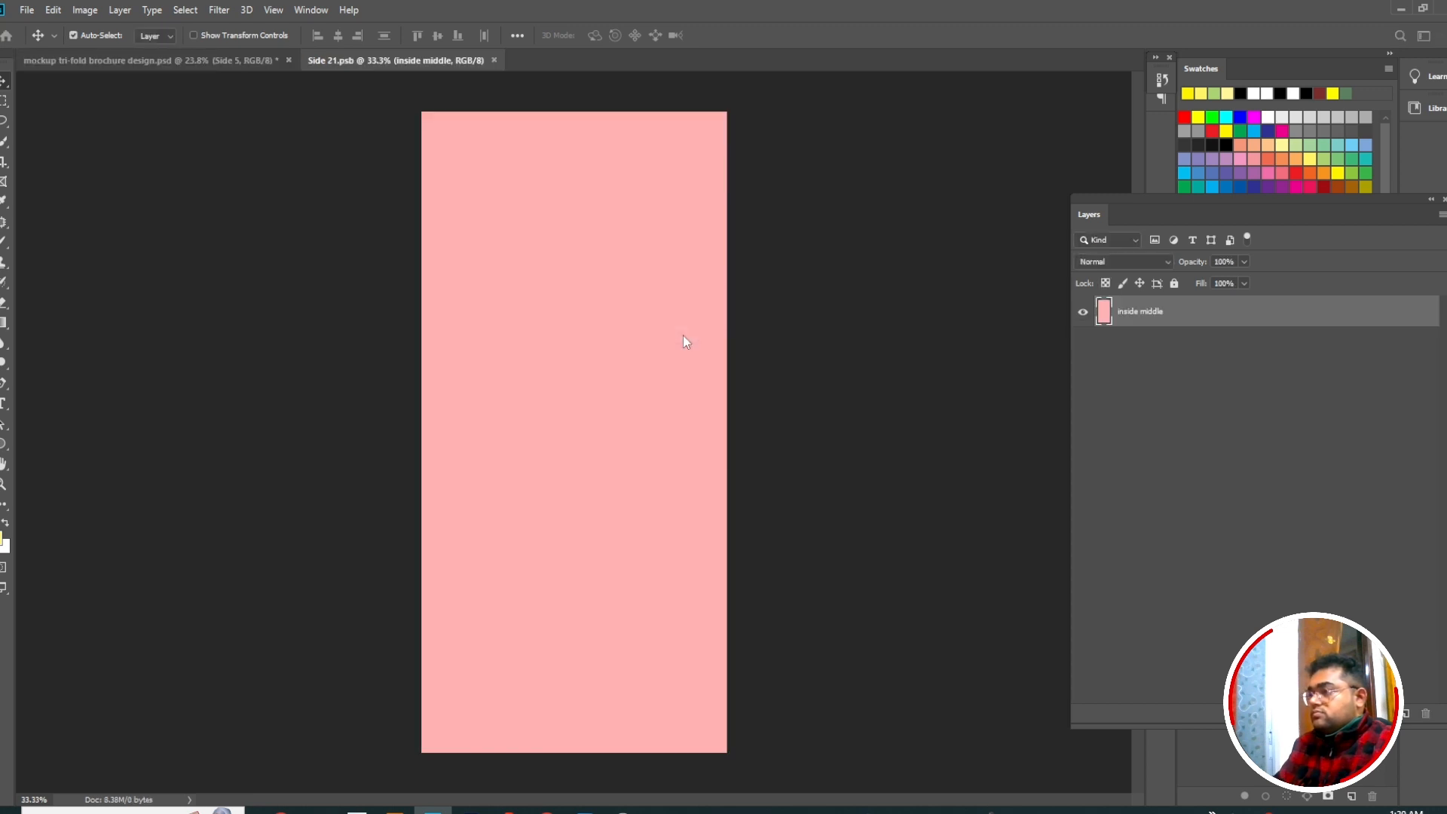
key(Return)
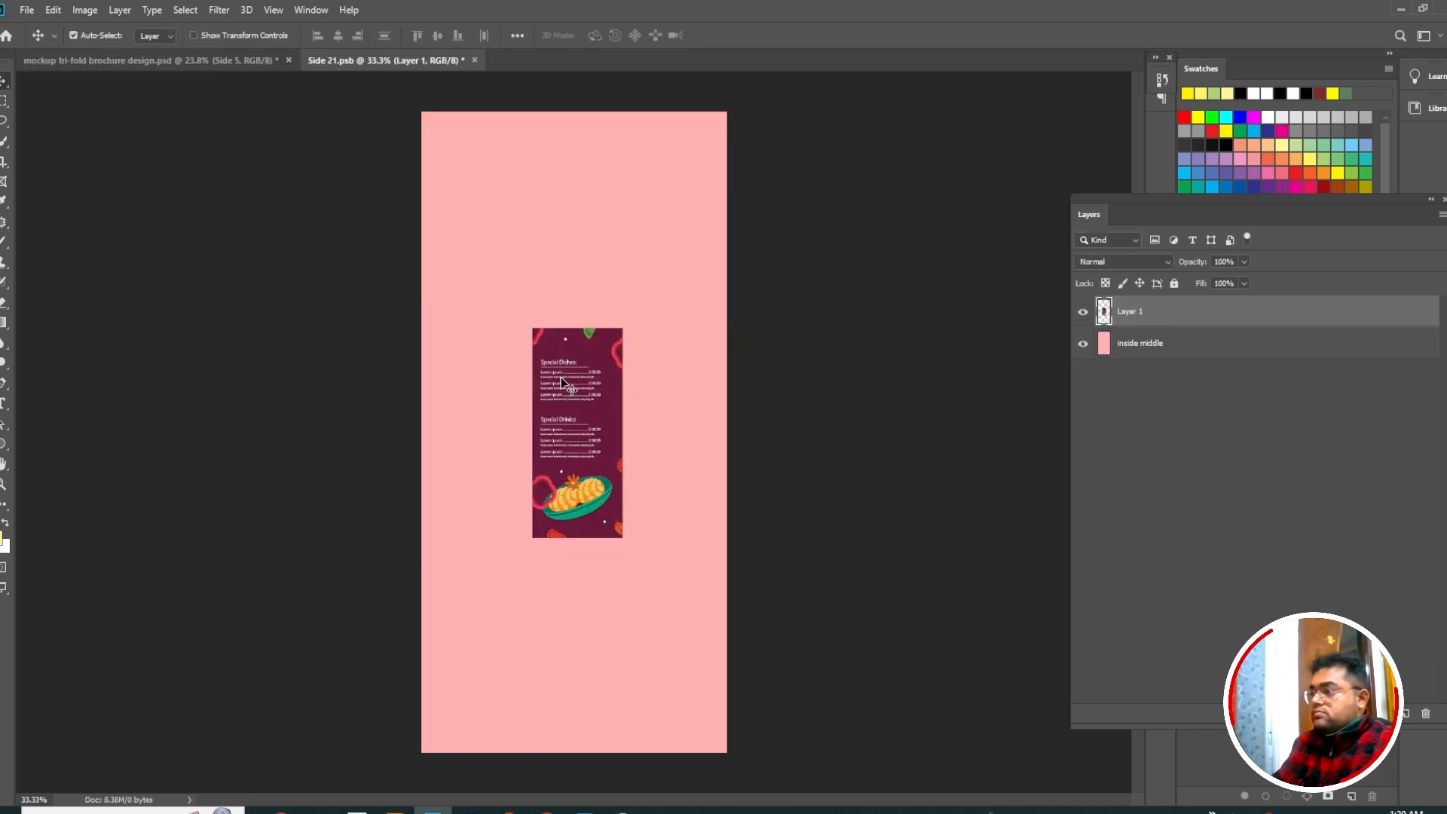
- Align the Special Dishes panel with the canvas's upper-left corner and scale it to fill the Side 5 canvas
drag(572, 453, 470, 239)
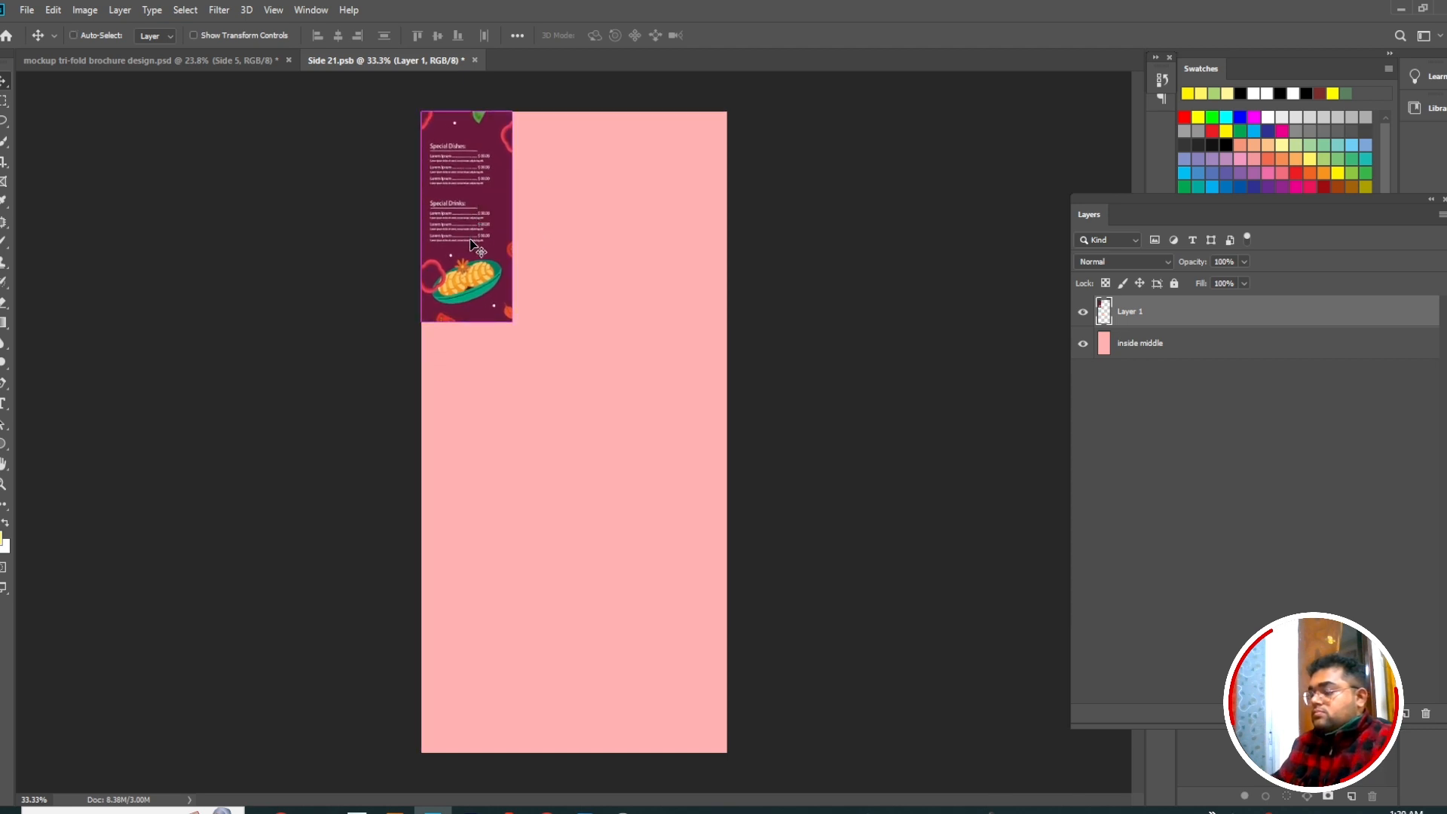
key(ctrl+t)
drag(518, 339, 728, 760)
key(Return)
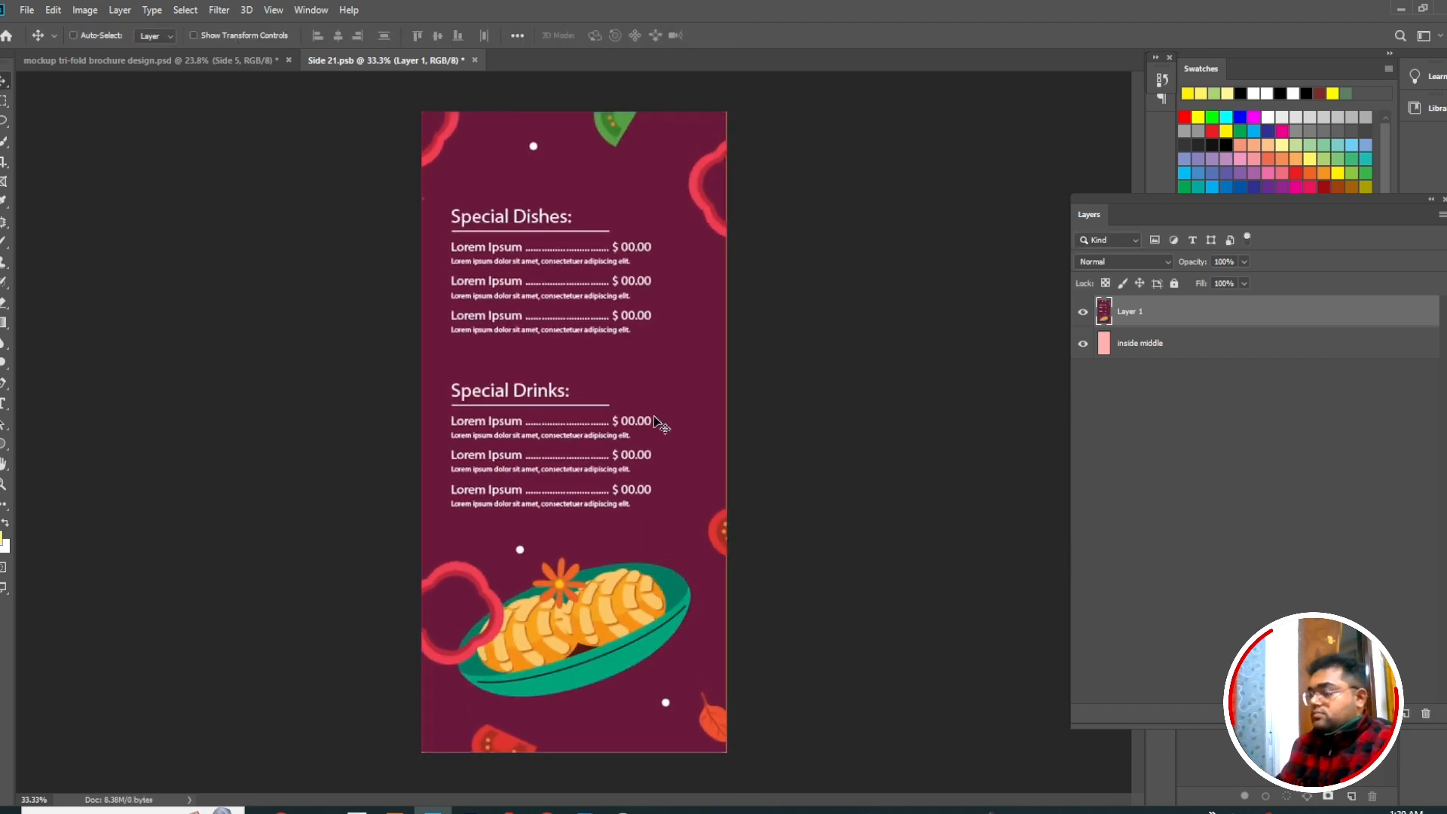
- Save the Side 5 smart object and open the Side 6 smart object from the mockup document
key(ctrl+s)
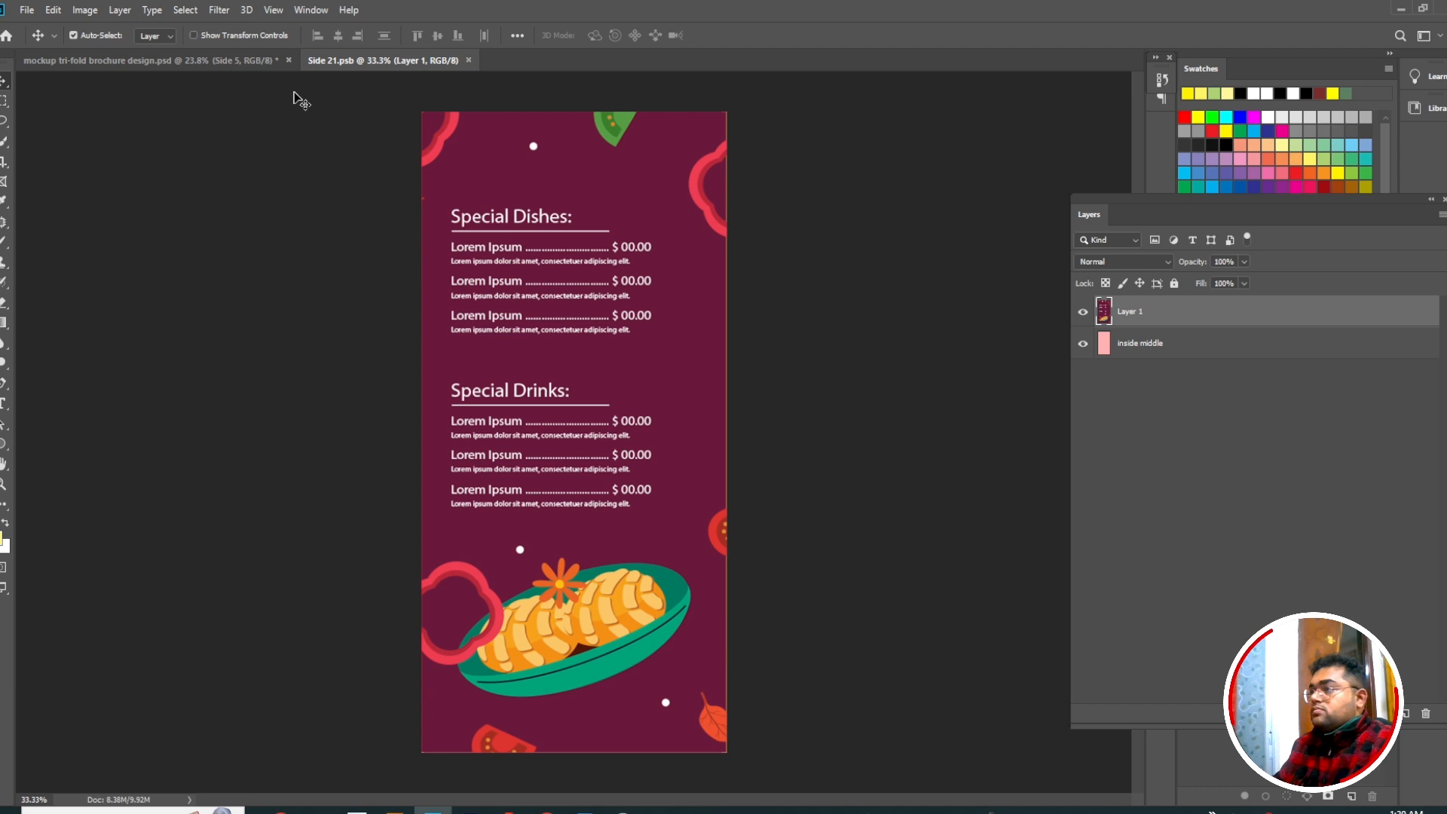
click(242, 60)
scroll(756, 481, down, 1)
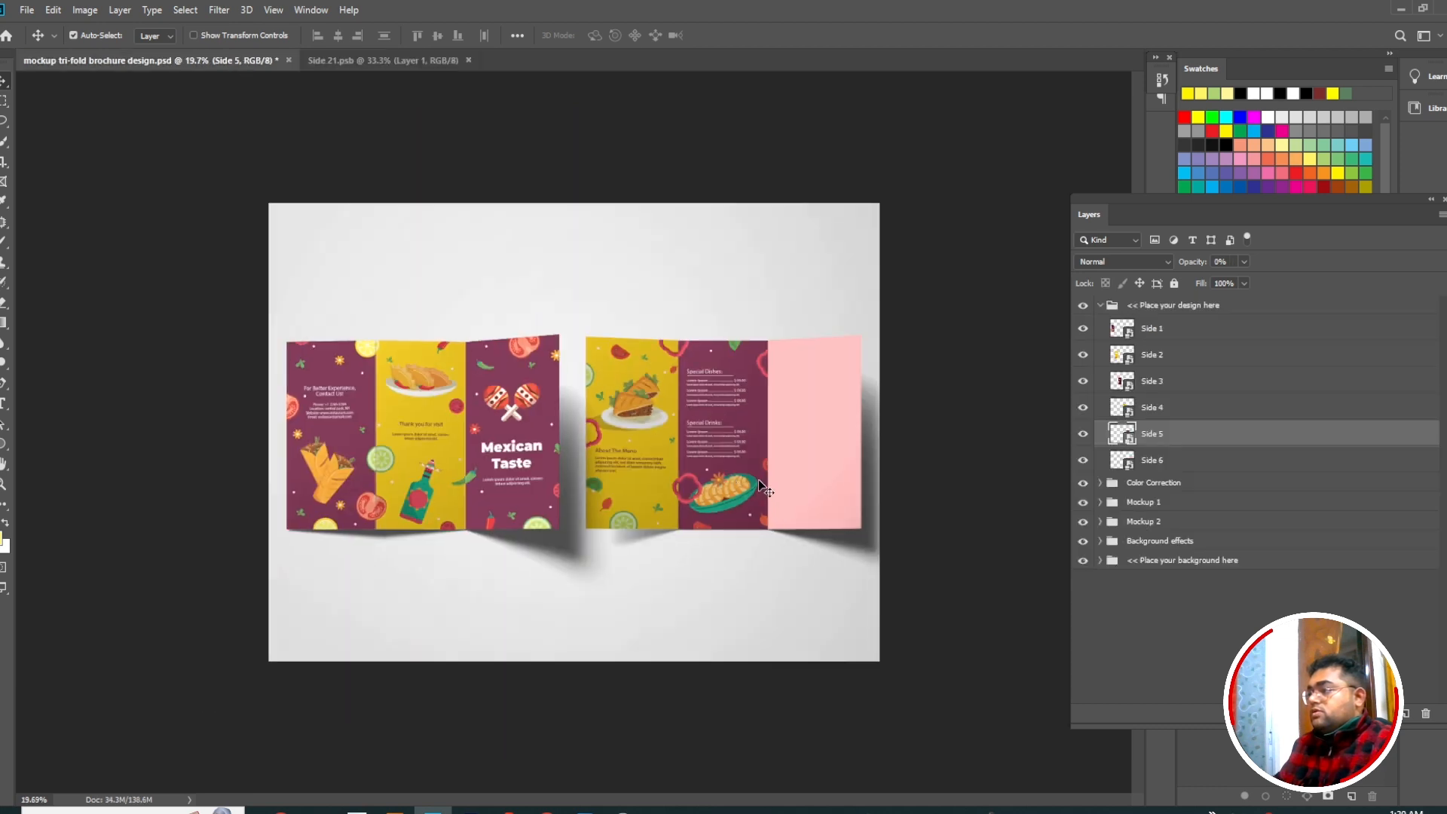
scroll(754, 482, up, 2)
click(1157, 462)
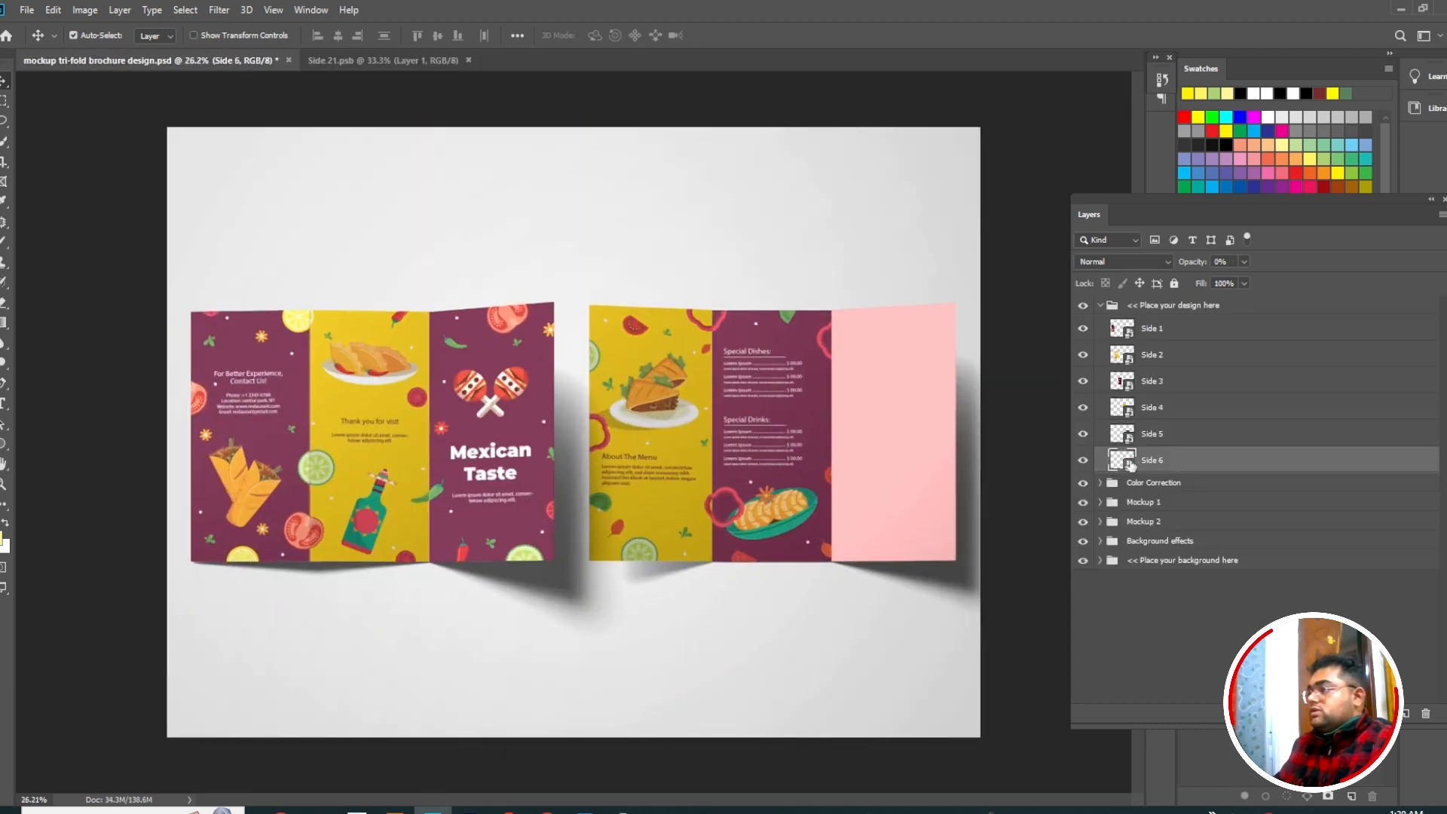
double_click(1122, 459)
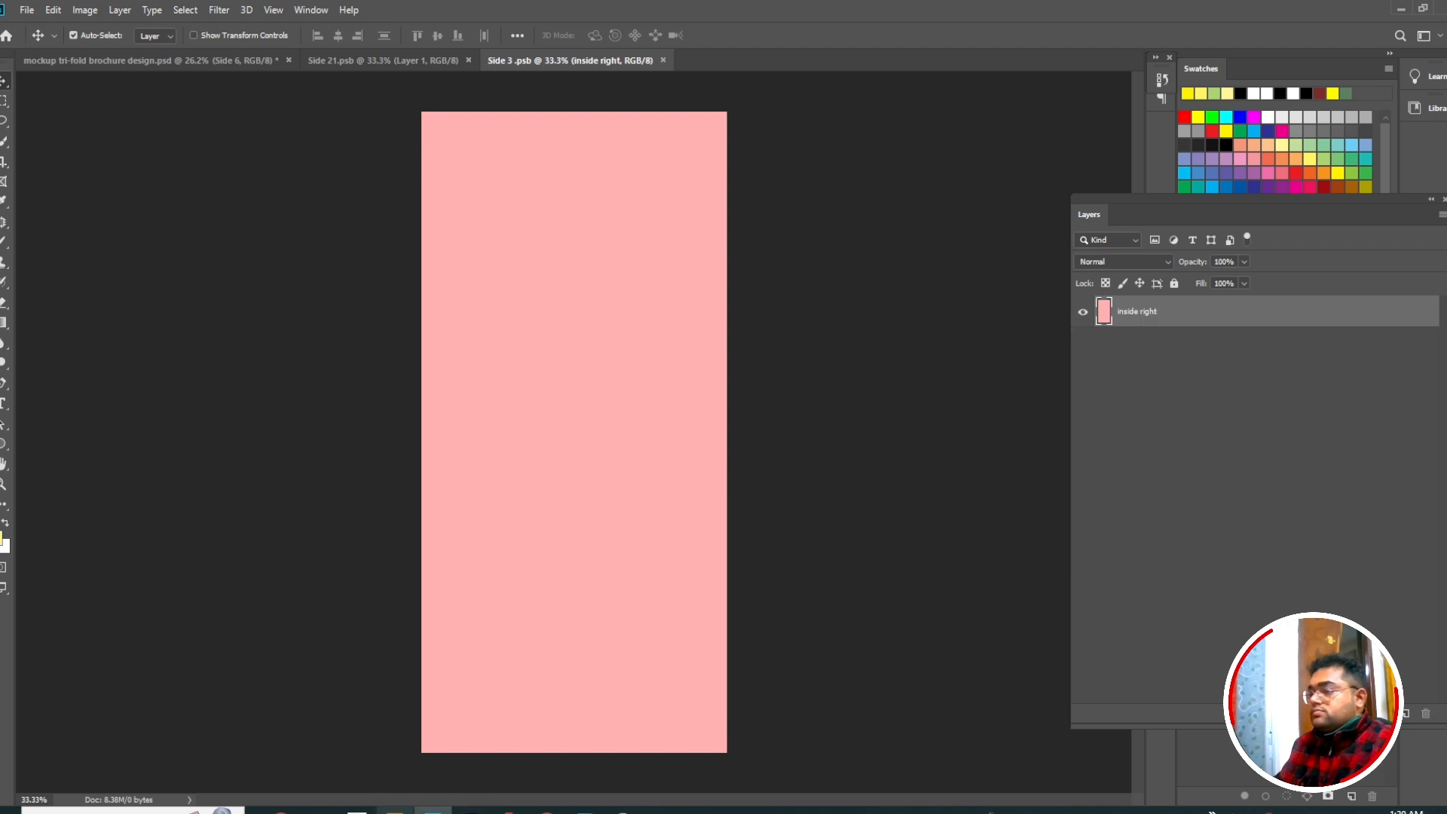
- Switch to Illustrator, release the Special Dishes panel's clipping mask and clear the selection
click(395, 809)
click(834, 449)
right_click(833, 448)
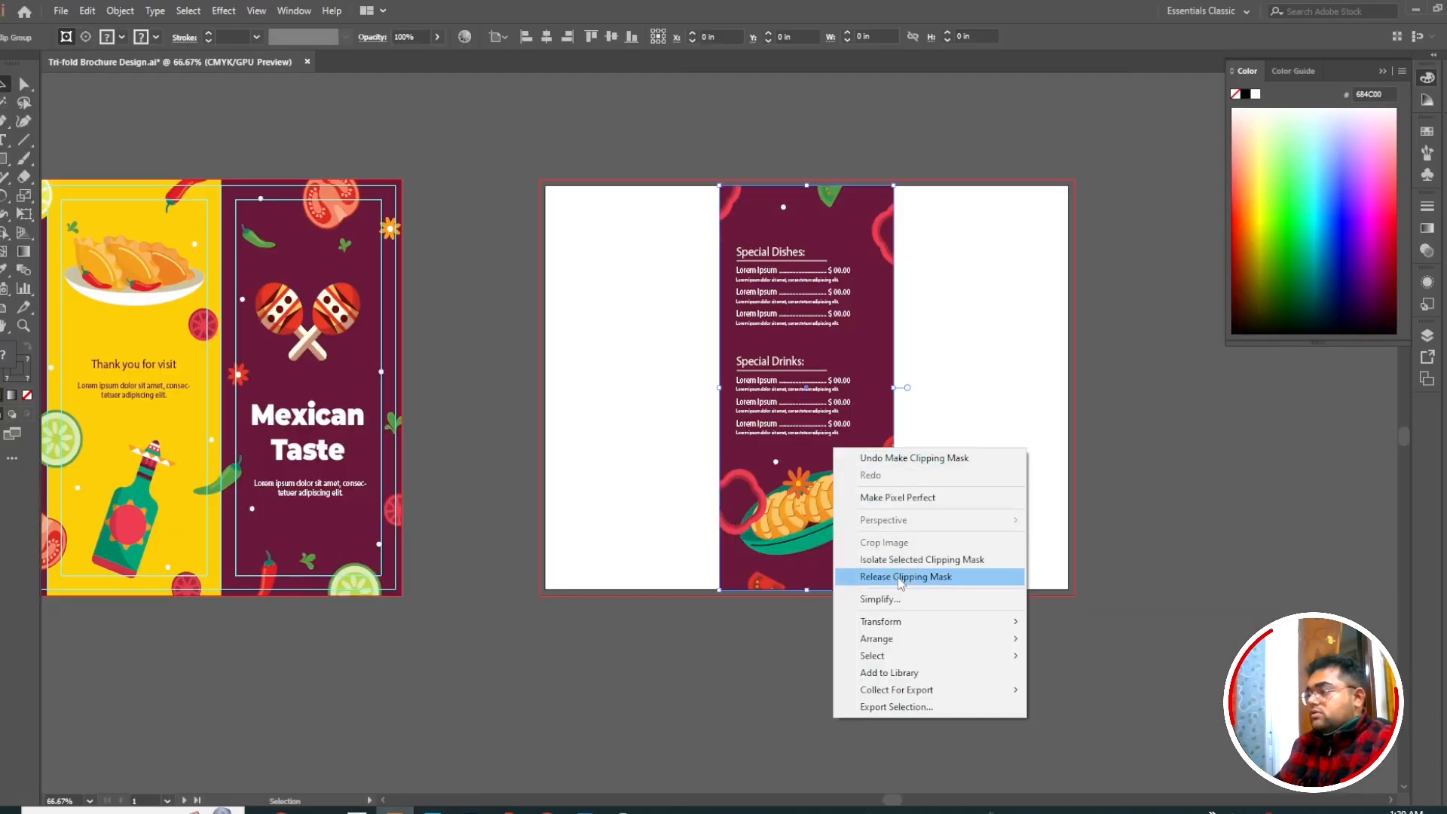
click(899, 576)
click(1231, 539)
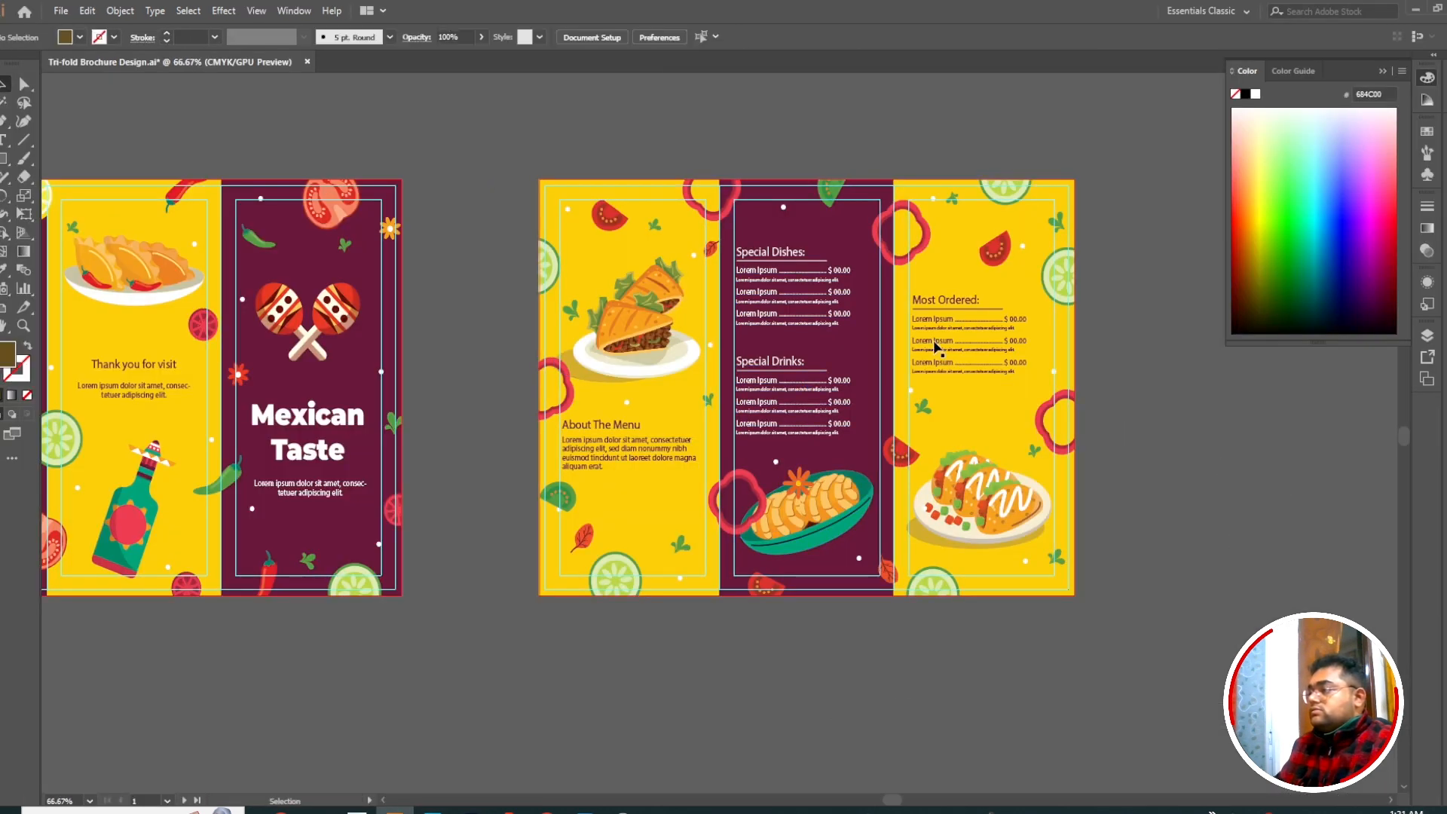
- Fill the released mask rectangle with turquoise (41FFF1) and align it exactly over the Most Ordered panel
click(874, 345)
click(885, 144)
drag(879, 190, 1055, 208)
click(1318, 191)
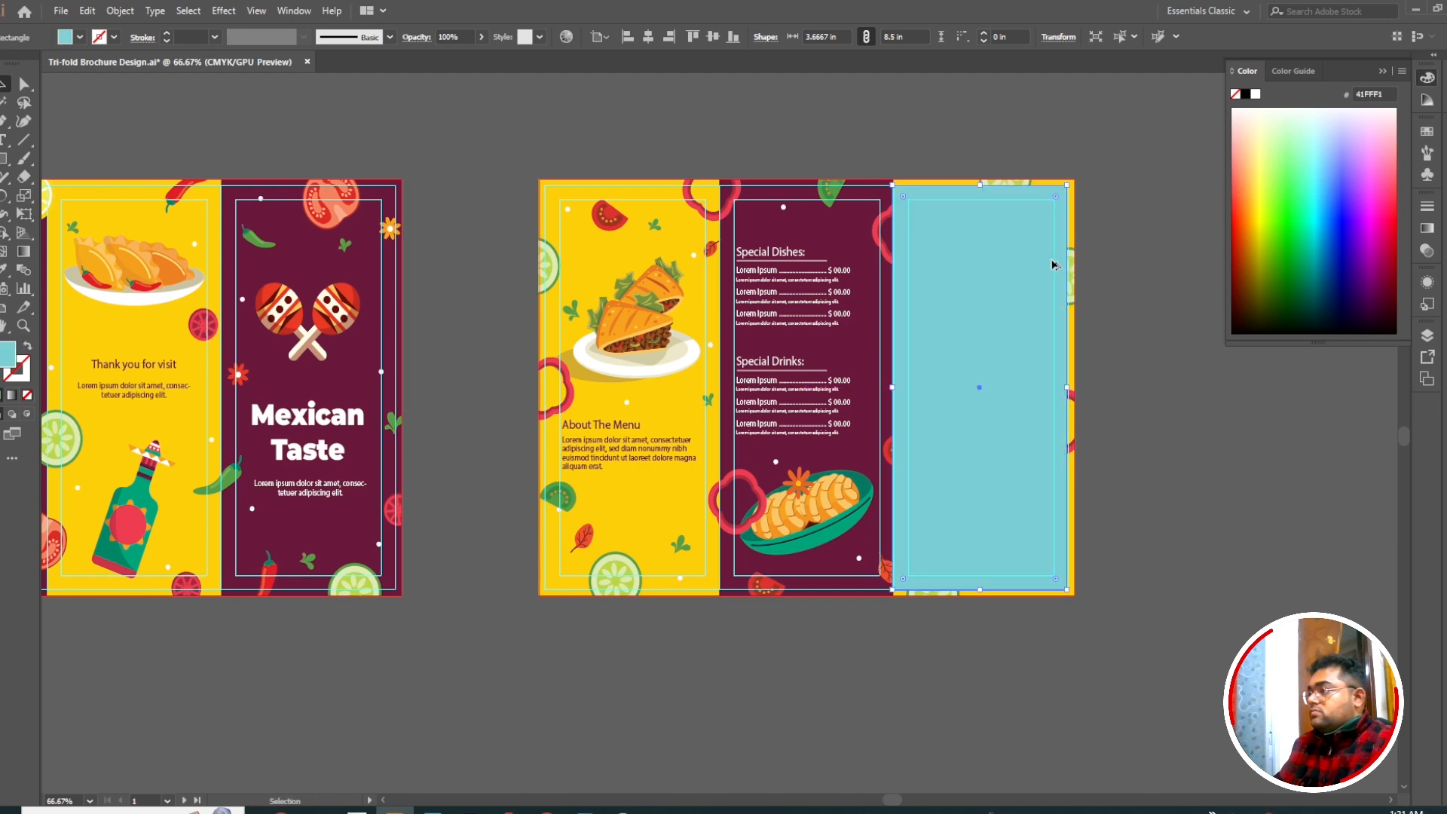
scroll(1066, 264, up, 6)
drag(784, 360, 849, 361)
scroll(968, 344, down, 6)
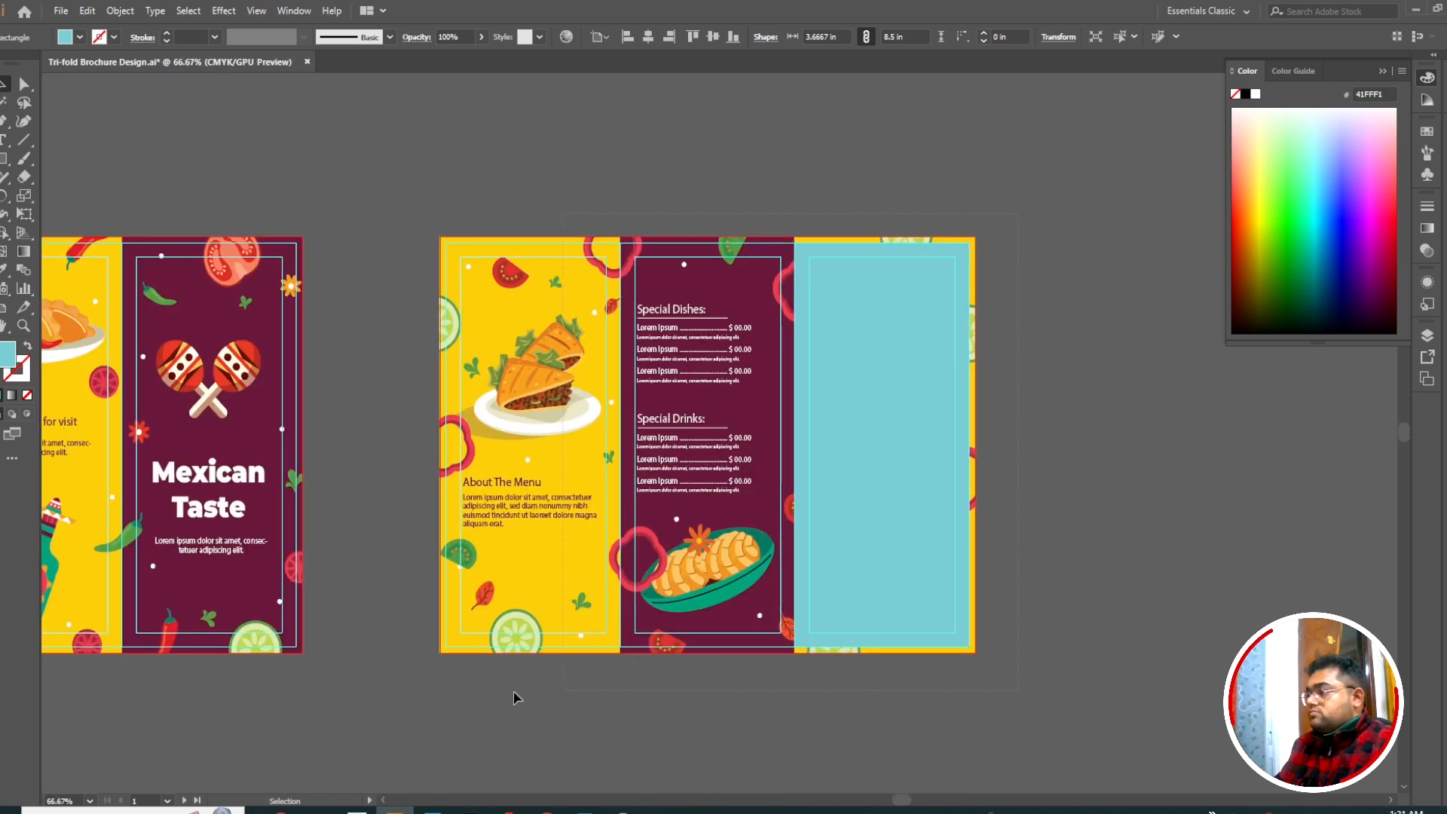
- Select the inside-page artwork with the turquoise rectangle and make a clipping mask that isolates the Most Ordered panel
drag(513, 690, 410, 689)
key(ctrl+7)
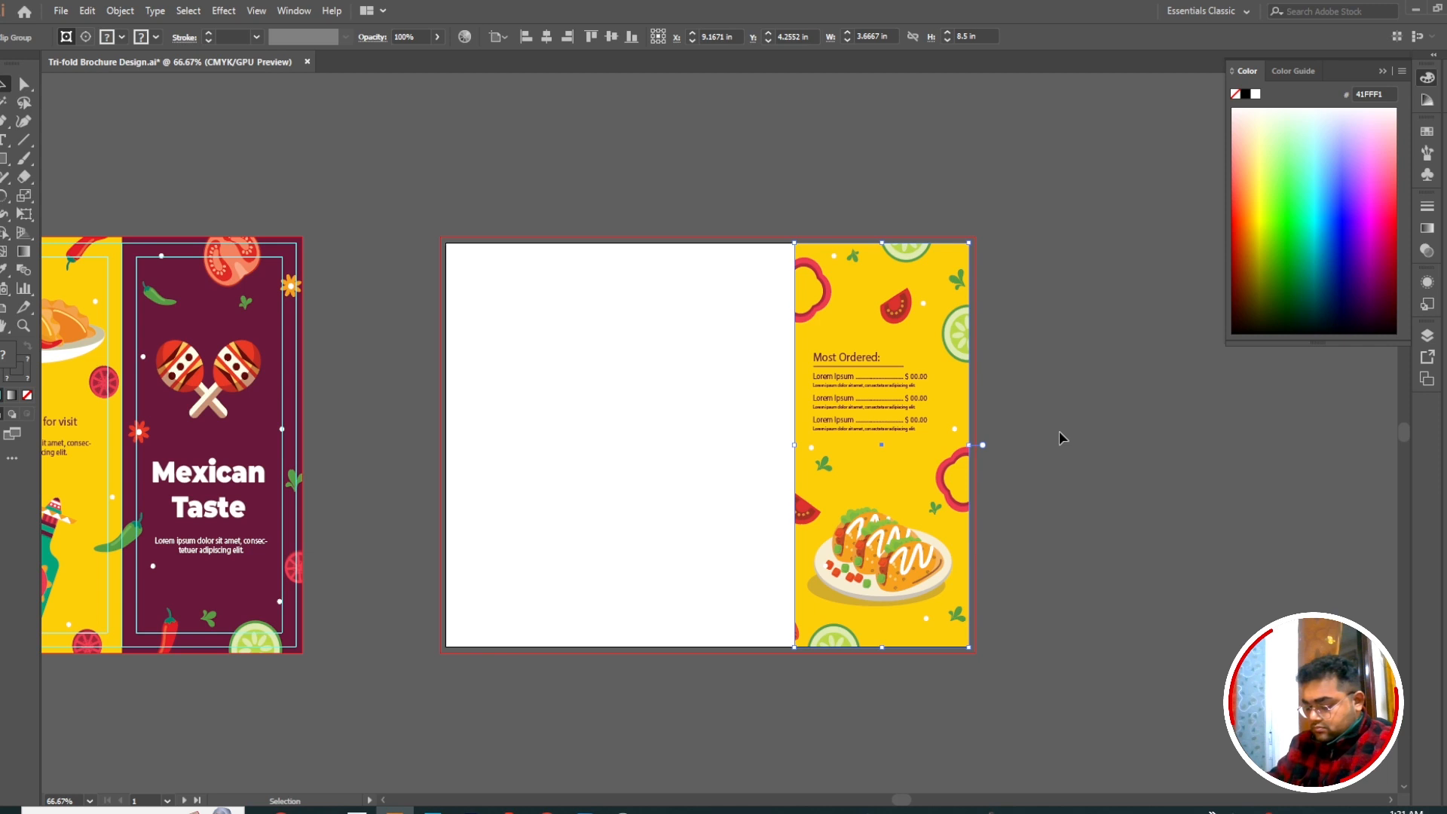
click(1014, 283)
click(1170, 437)
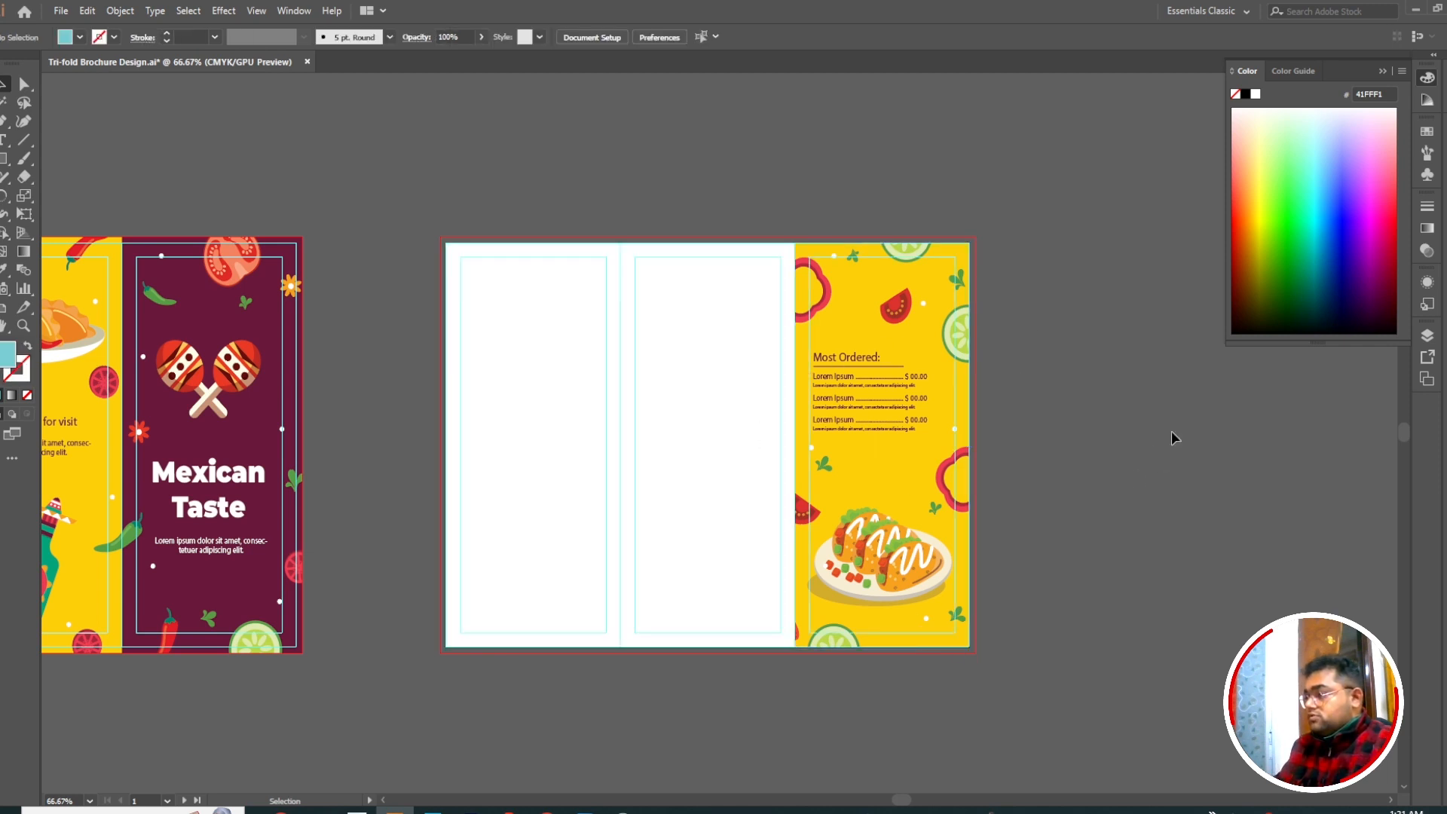
- Copy the clipped Most Ordered panel and paste it as pixels into the Side 6 smart object in Photoshop
key(a)
click(937, 330)
key(v)
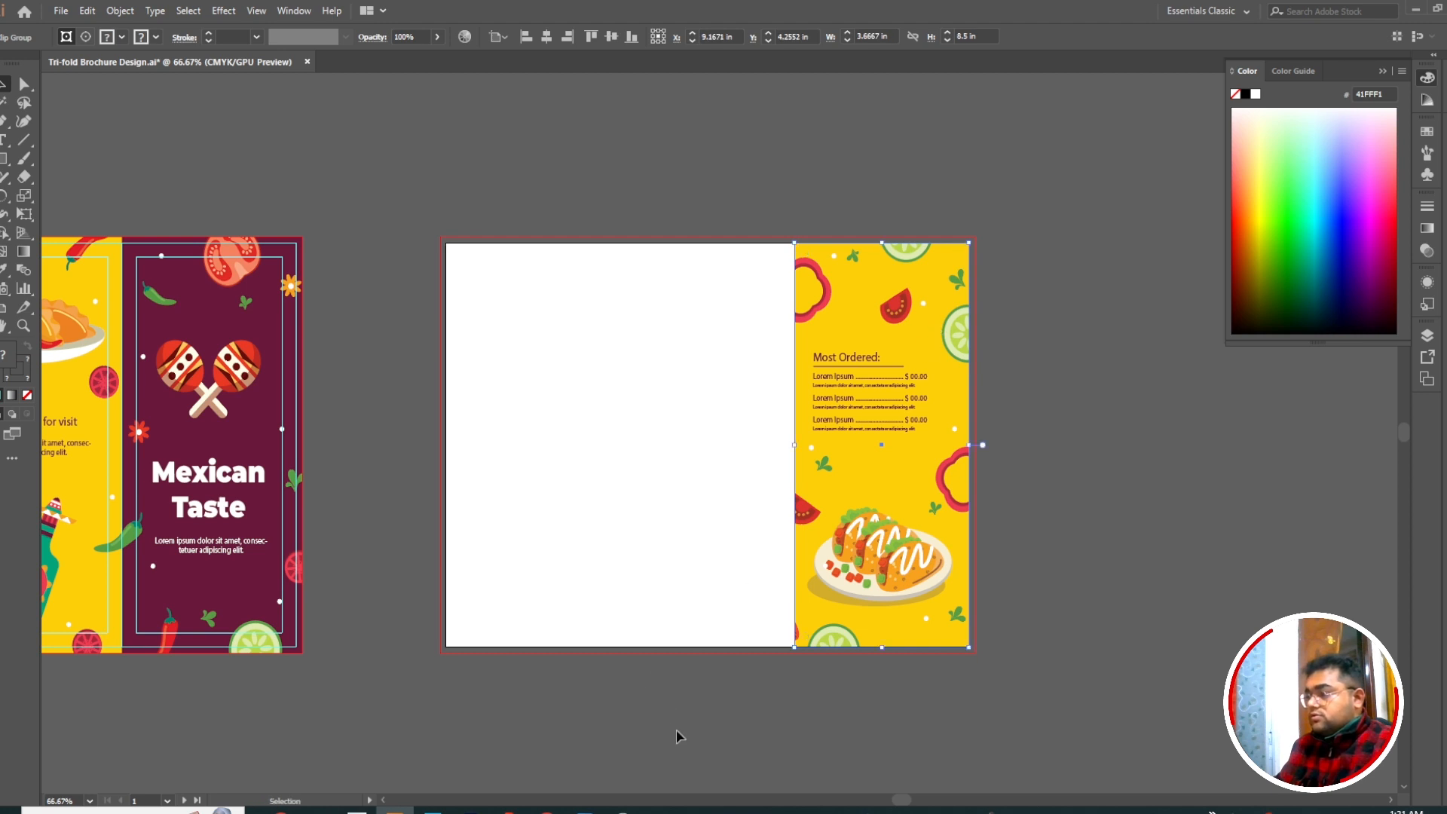
click(675, 738)
click(444, 810)
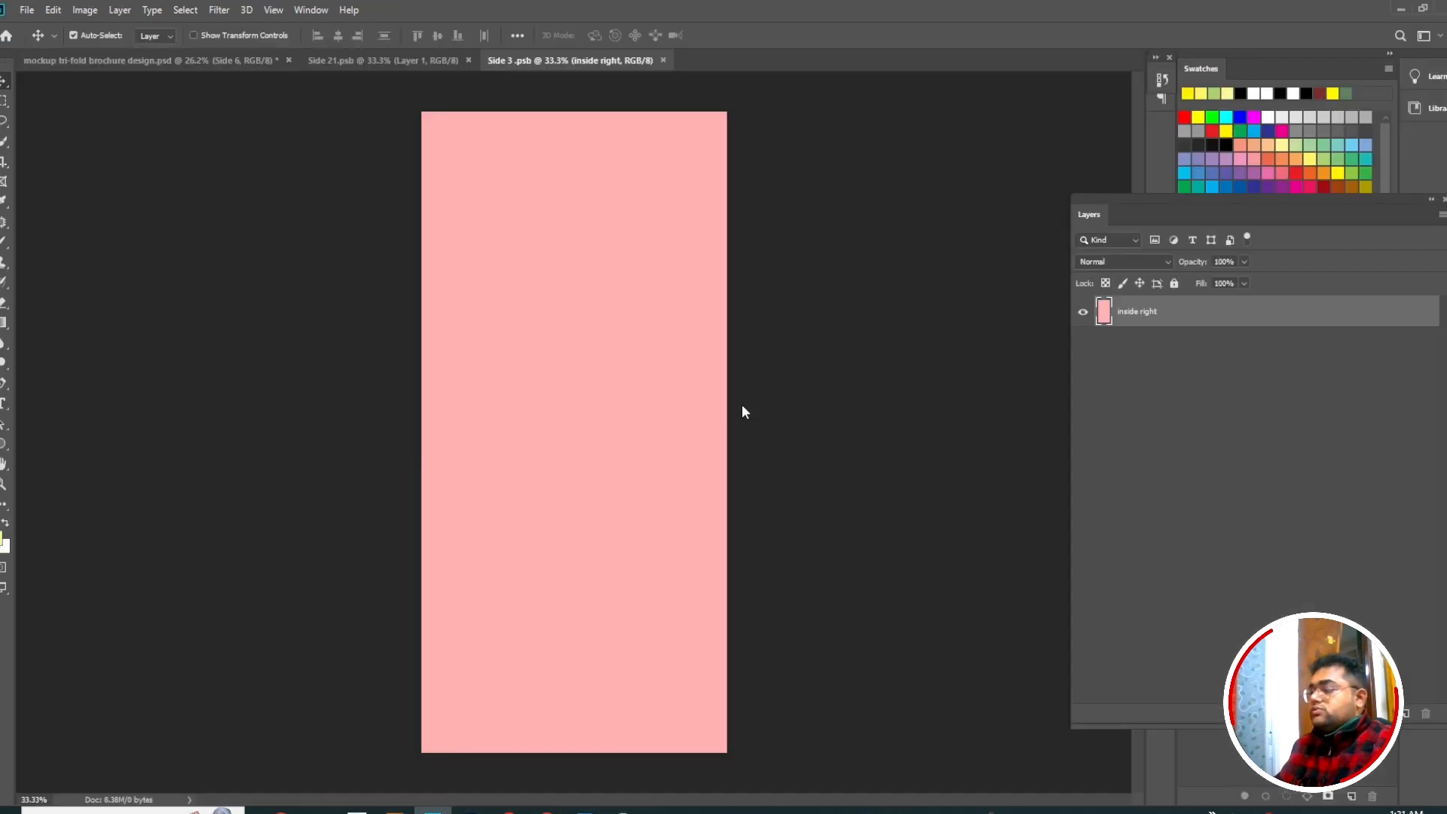
key(ctrl+v)
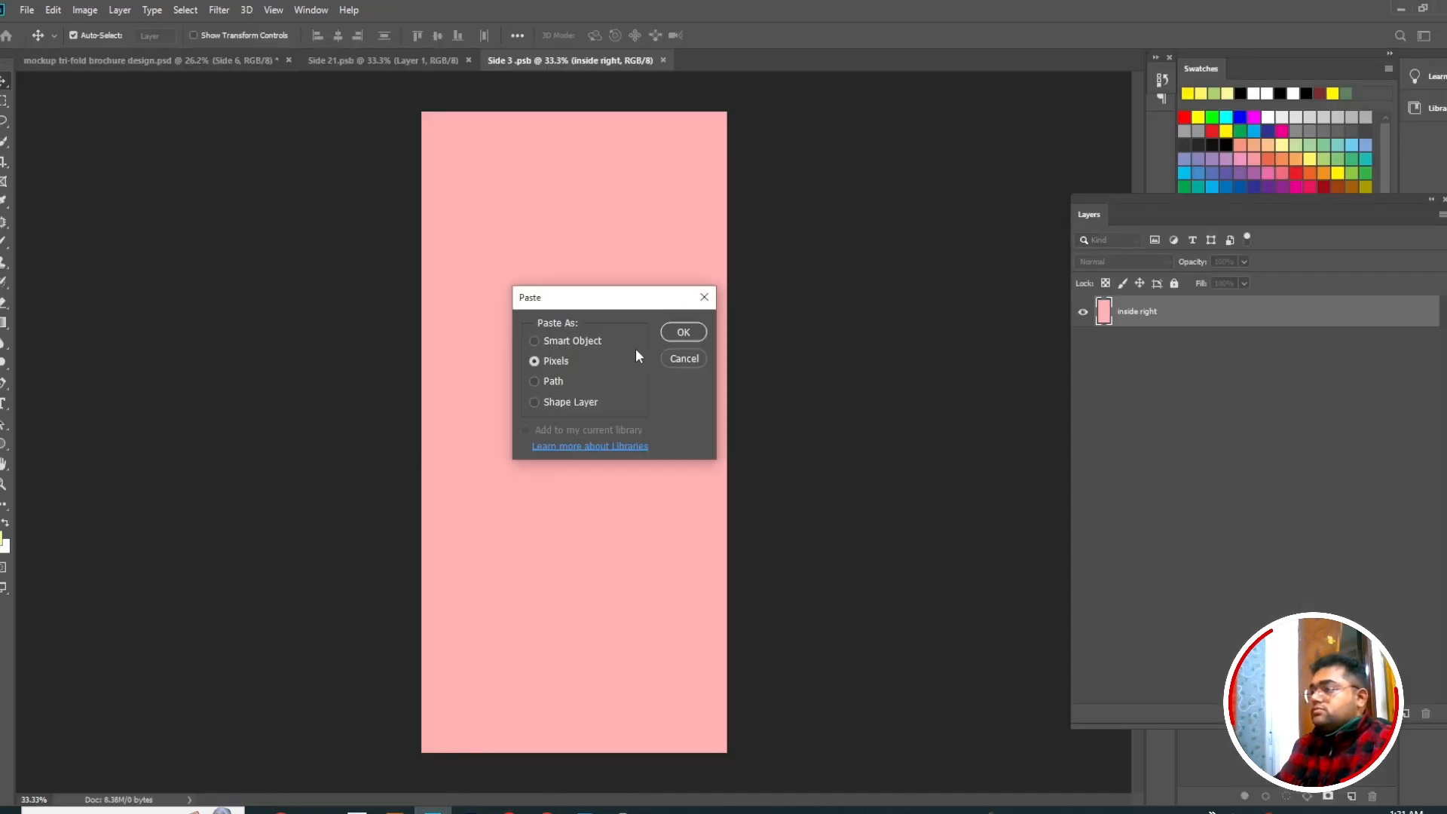
click(668, 337)
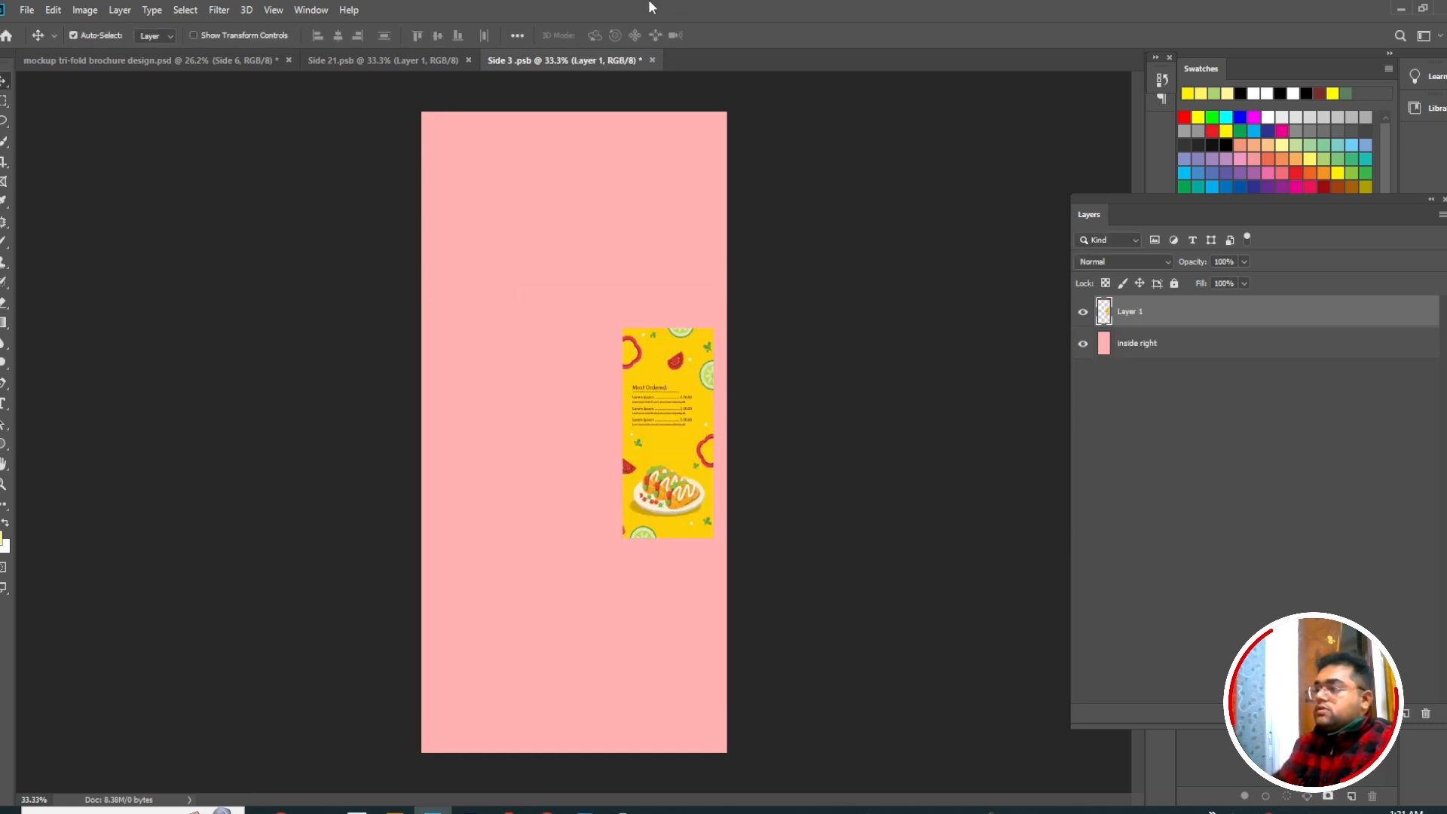
- Align the Most Ordered panel with the canvas's upper-left corner and scale it to fill the Side 6 canvas
drag(652, 419, 465, 213)
key(ctrl+t)
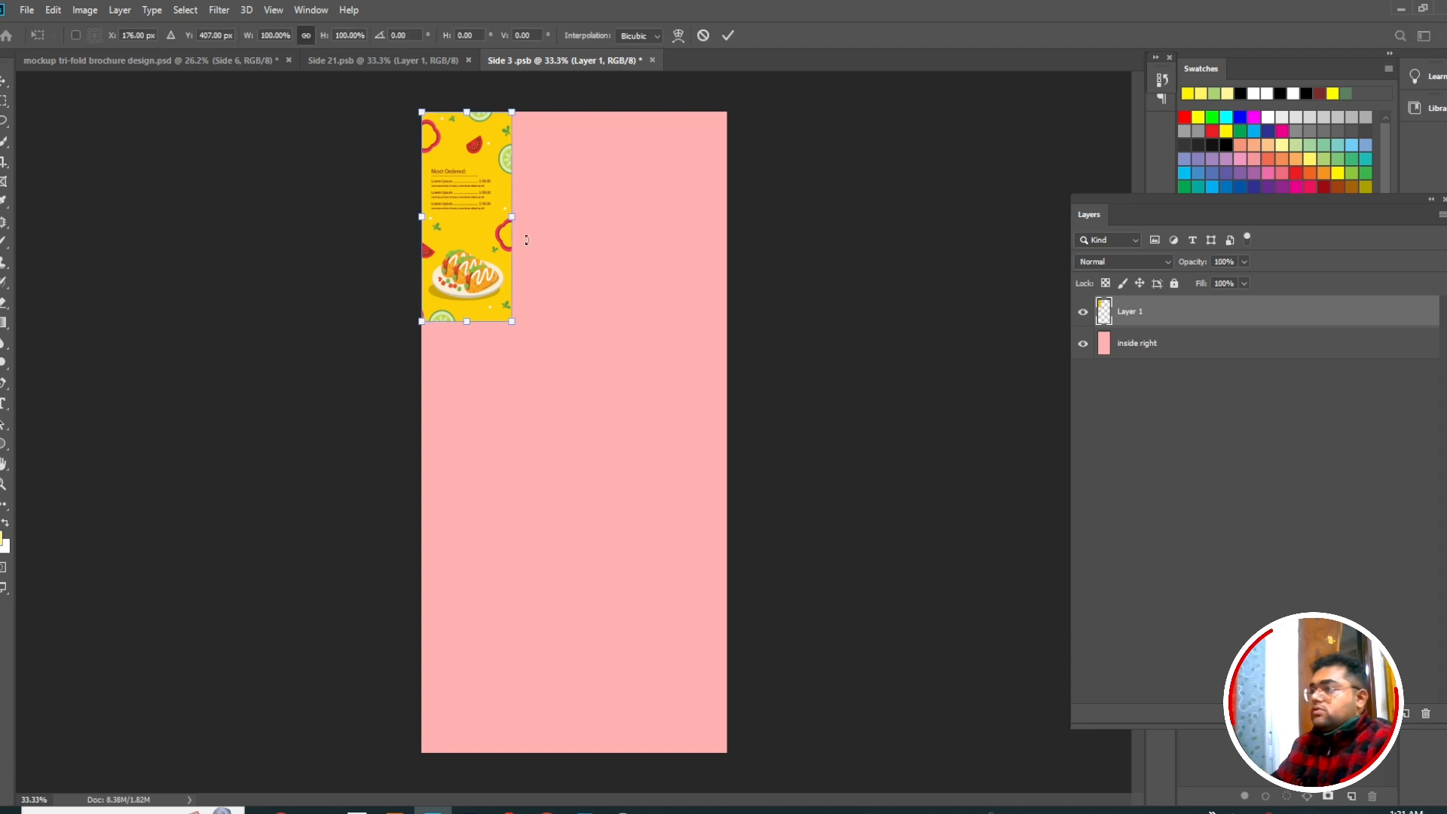
drag(512, 322, 722, 752)
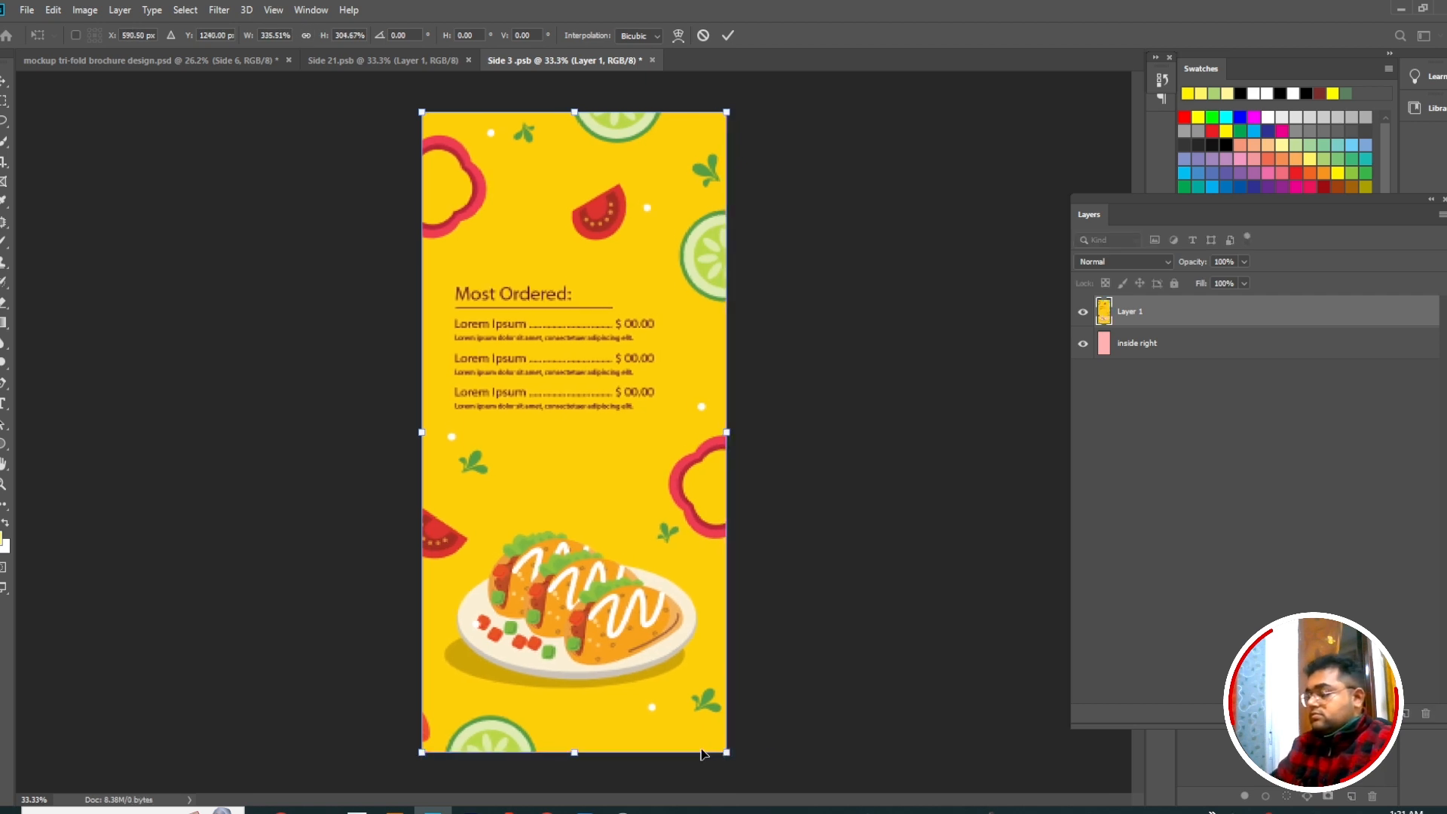
key(Return)
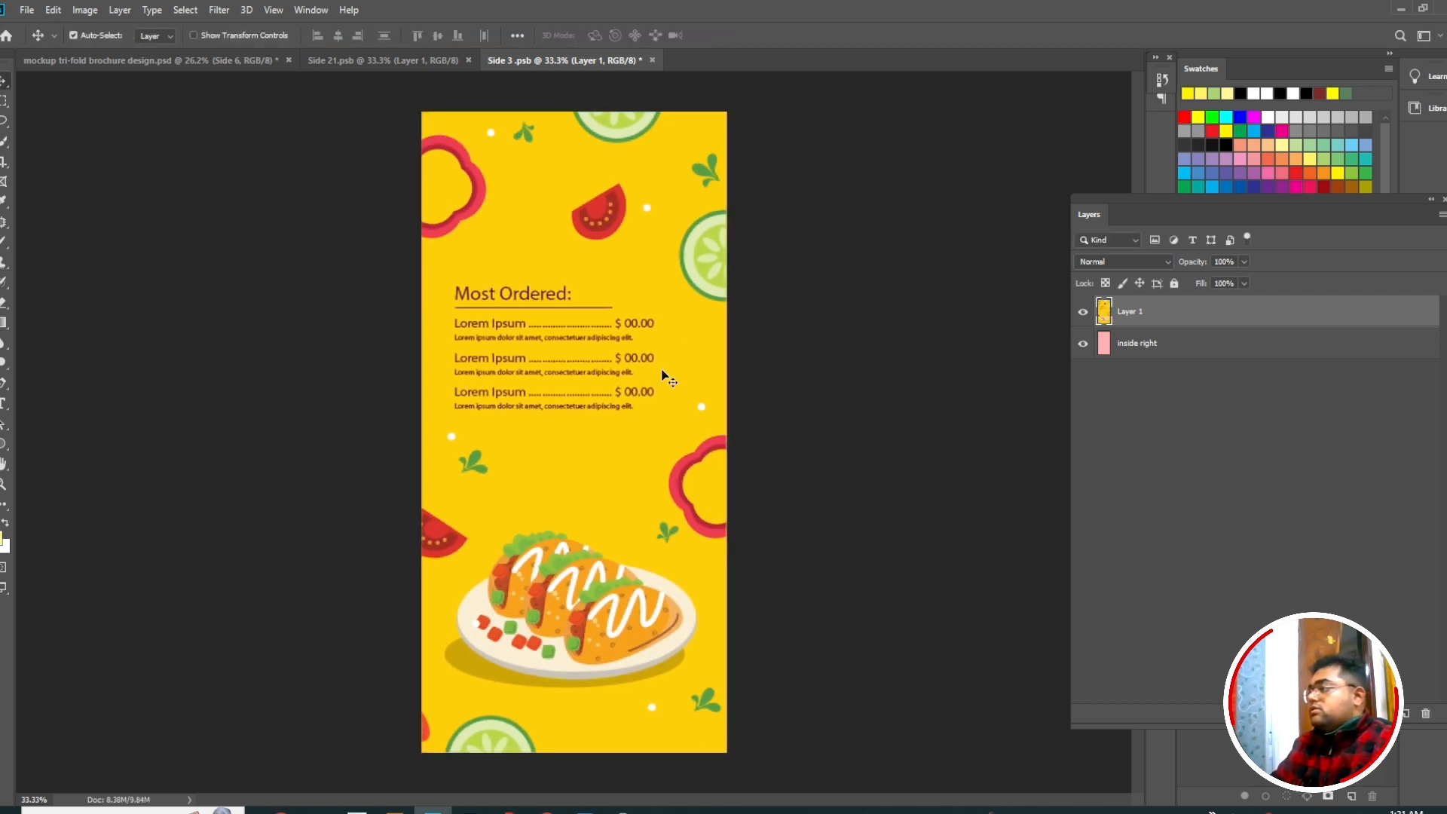
- Save and close the Side 6 smart object, close the Side 5 document and check the mockup with all six panels
key(ctrl+s)
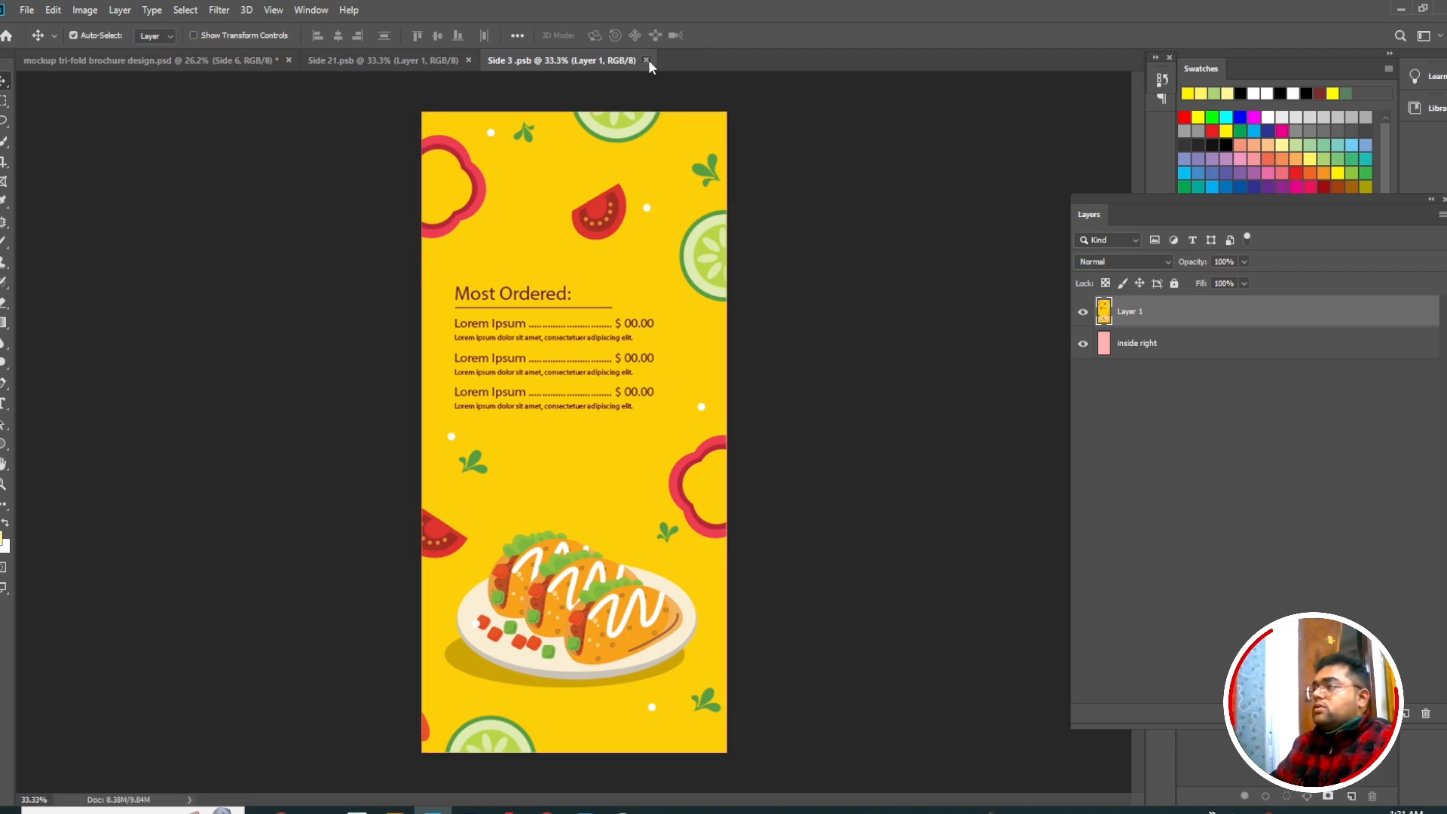
click(646, 60)
click(468, 60)
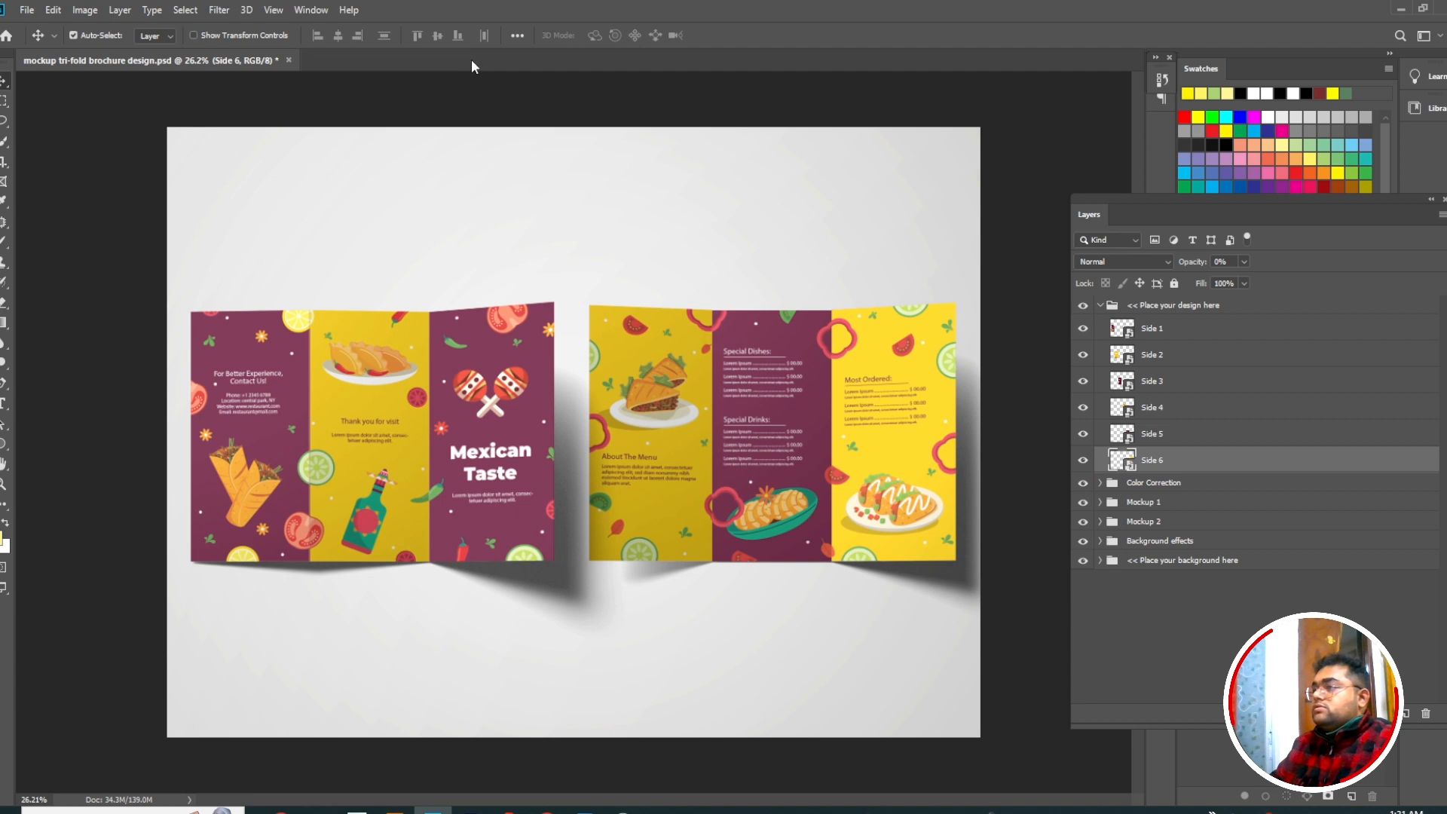
scroll(561, 408, down, 5)
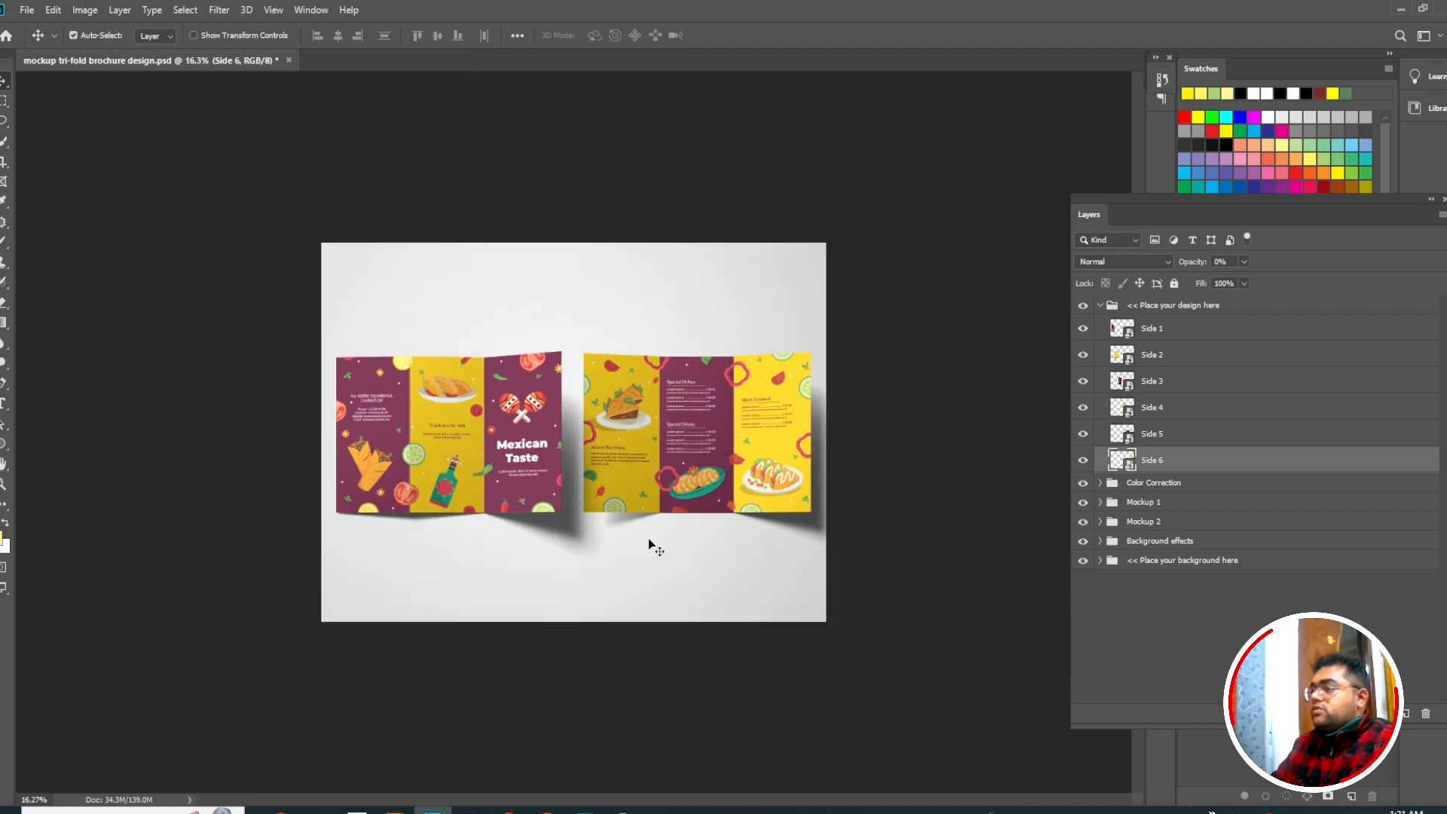
scroll(646, 538, up, 5)
scroll(646, 540, down, 1)
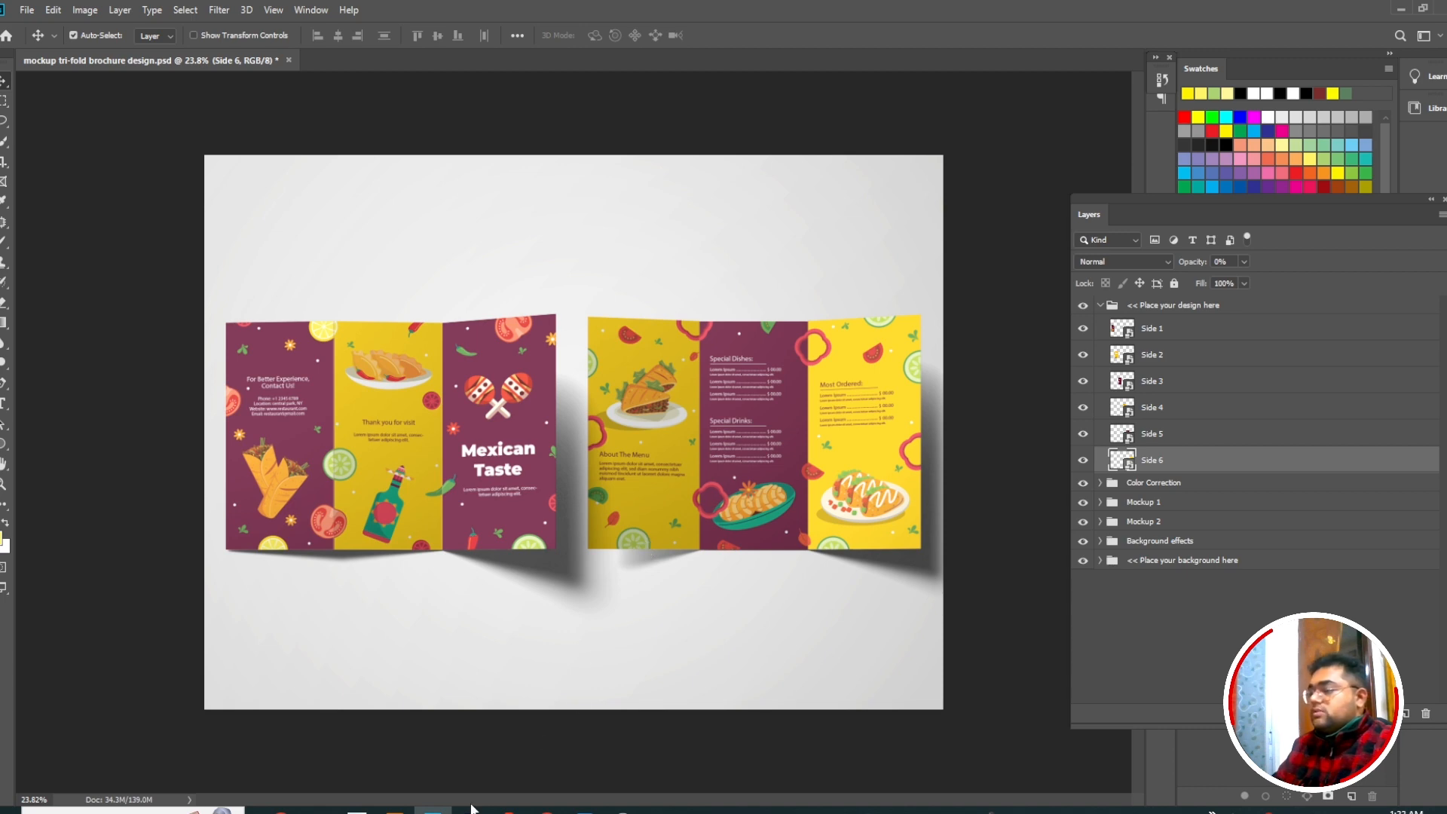
- Switch to Illustrator, undo the Most Ordered panel's clipping mask and delete the turquoise mask rectangle
click(394, 811)
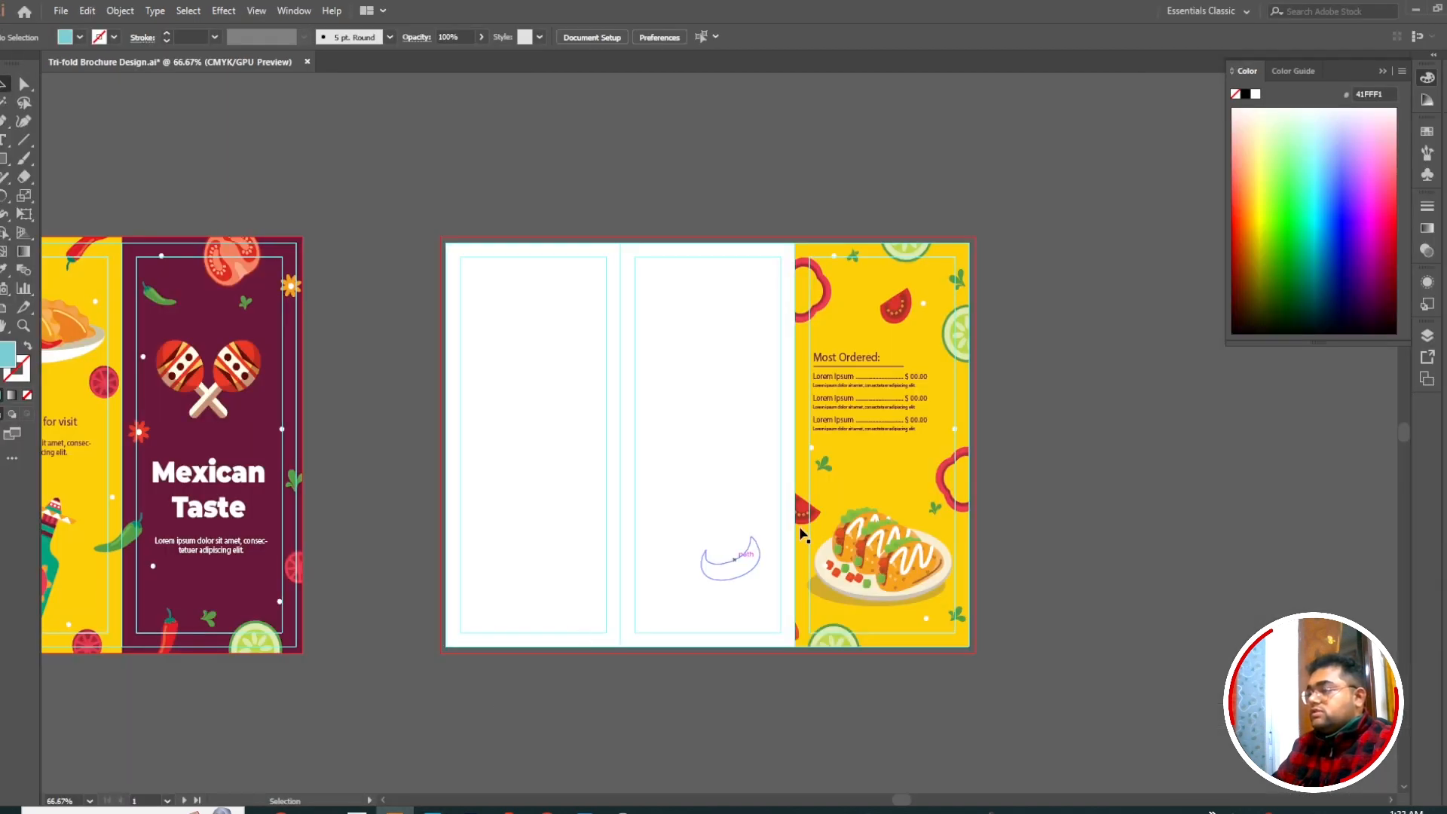
key(ctrl+z)
key(ctrl+z)
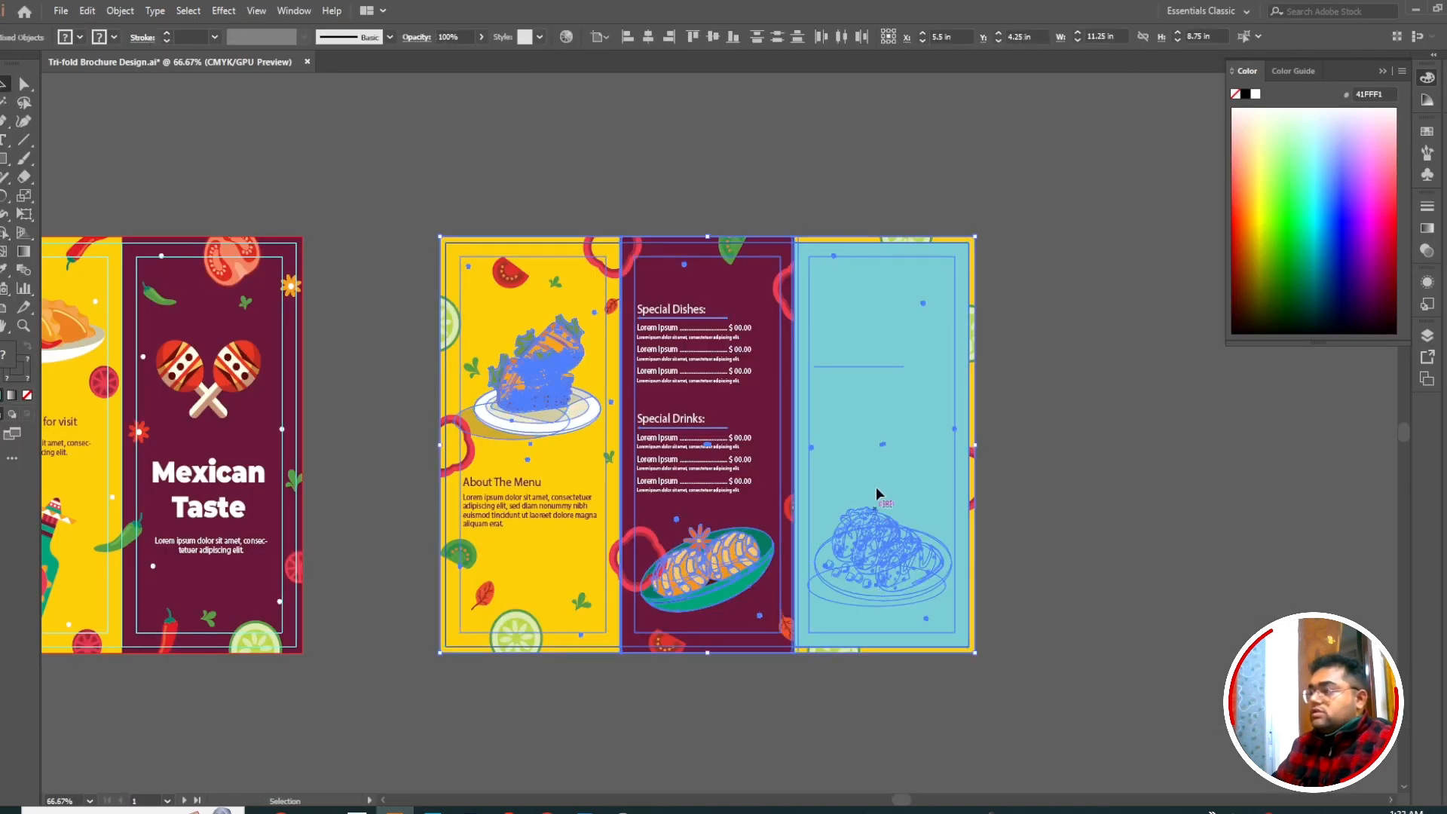
click(985, 427)
drag(895, 441, 1137, 481)
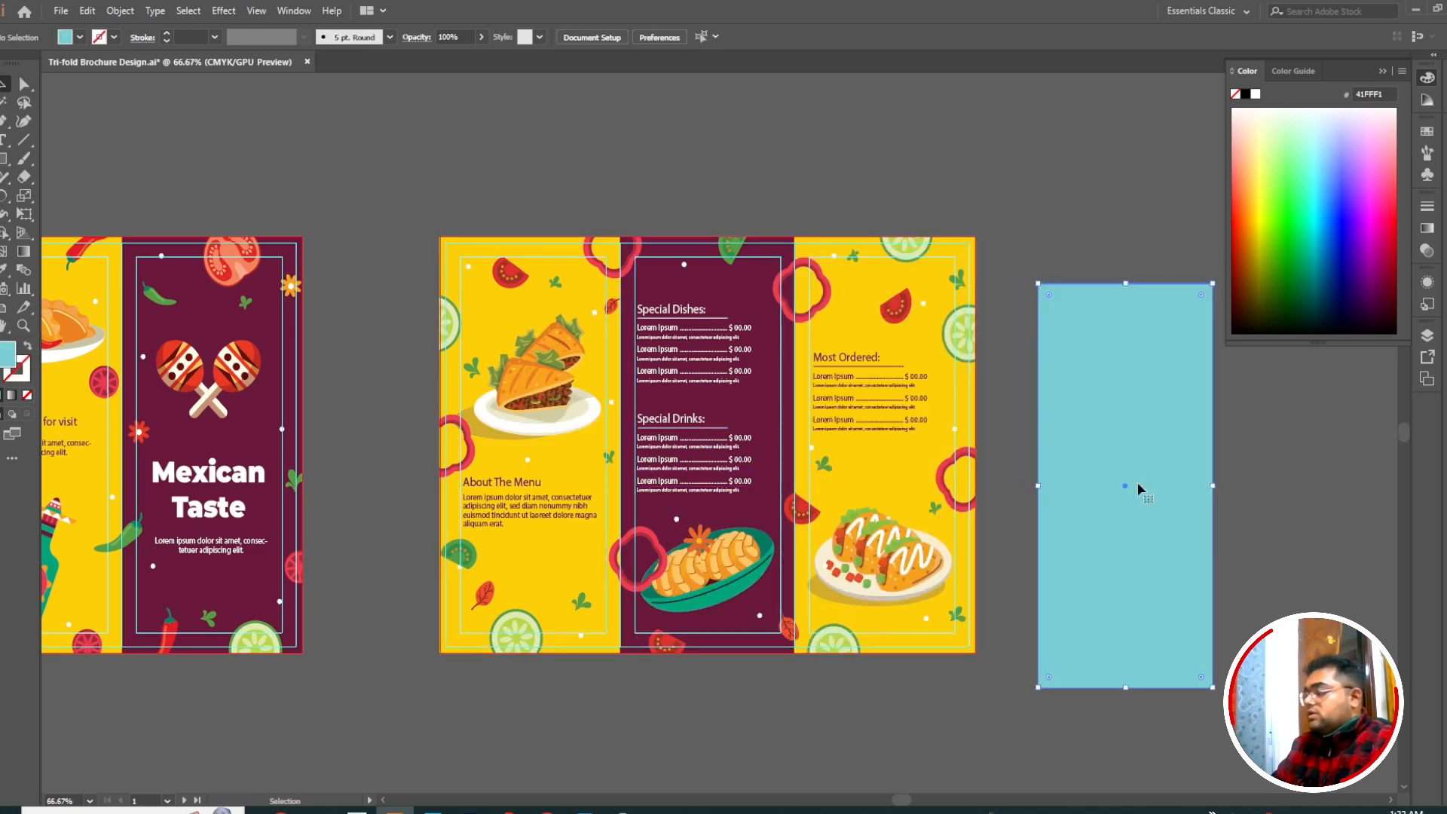
key(Delete)
scroll(932, 423, down, 2)
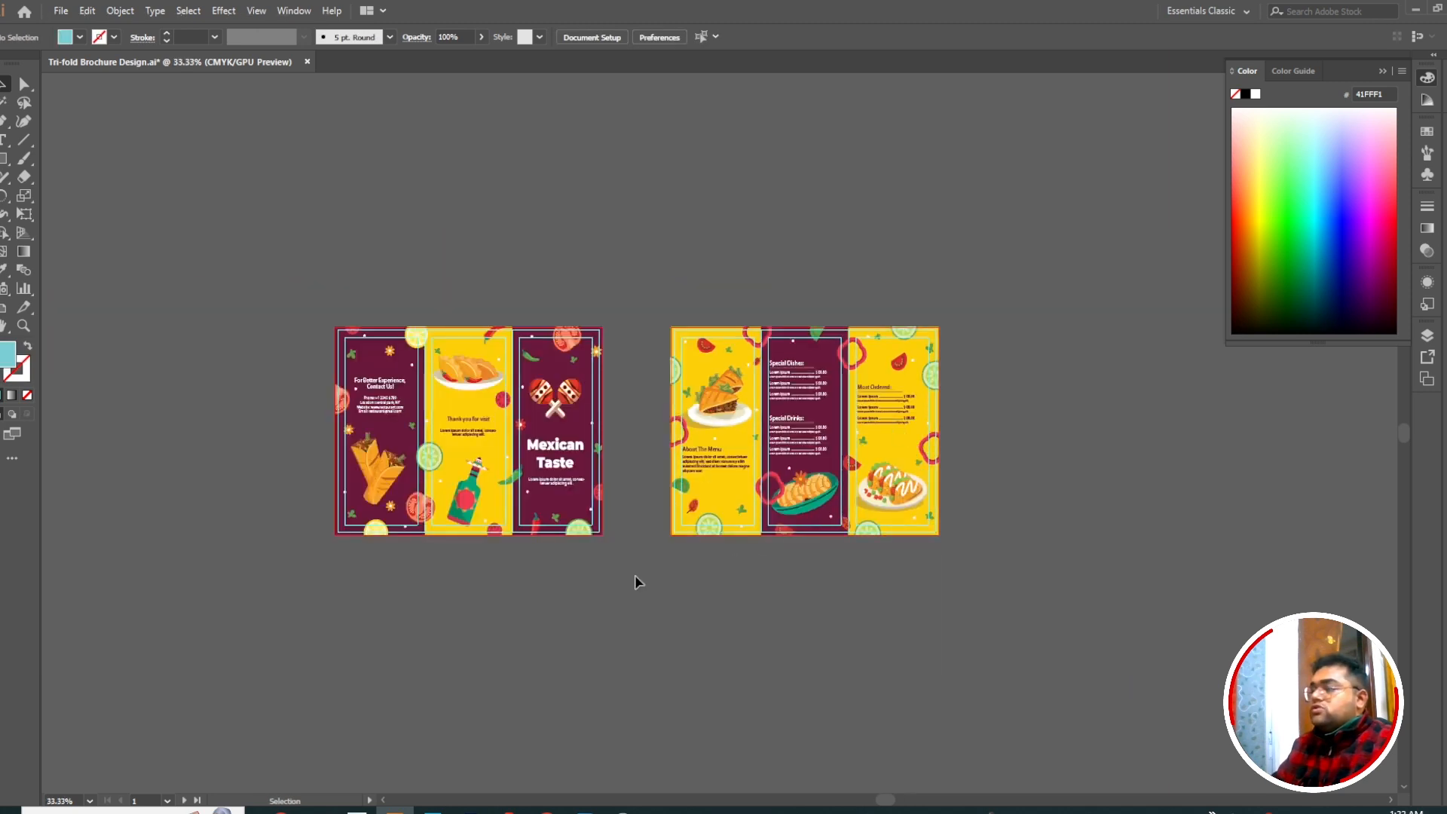
scroll(588, 547, up, 1)
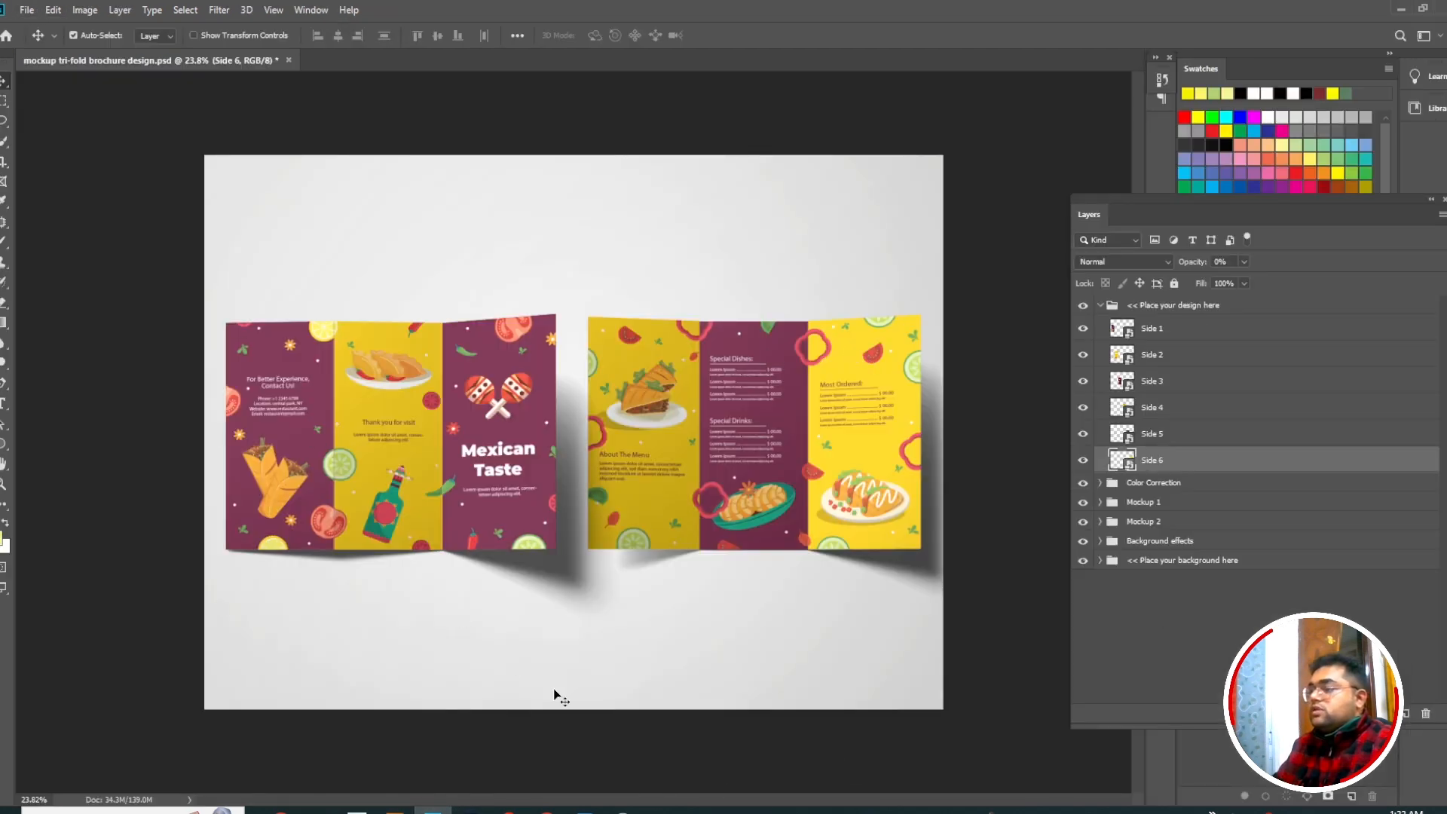
- From Photoshop, switch to the image viewer to examine mockup tri-fold brochure design.jpg, and minimize the viewer
click(586, 809)
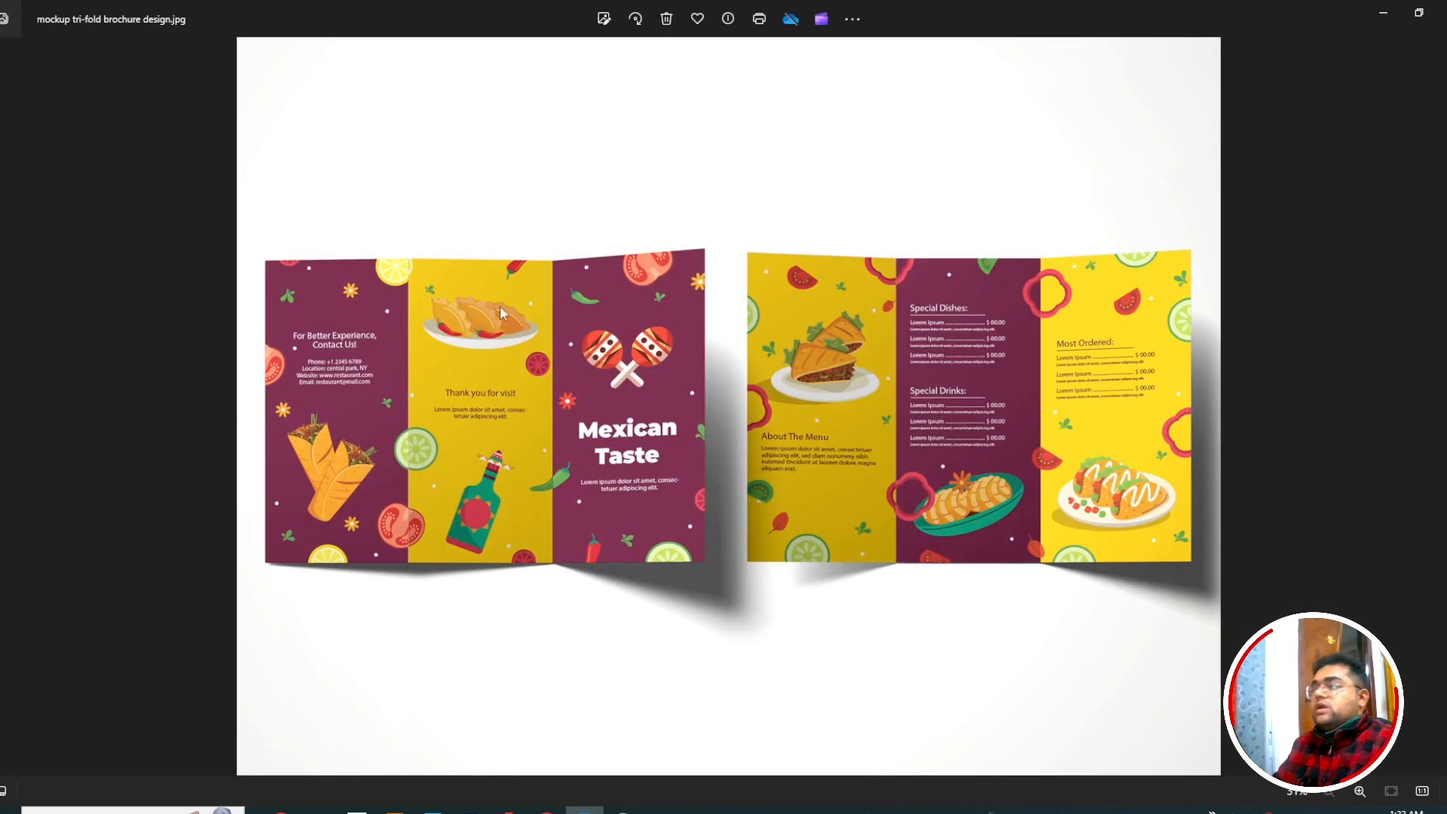
click(1381, 15)
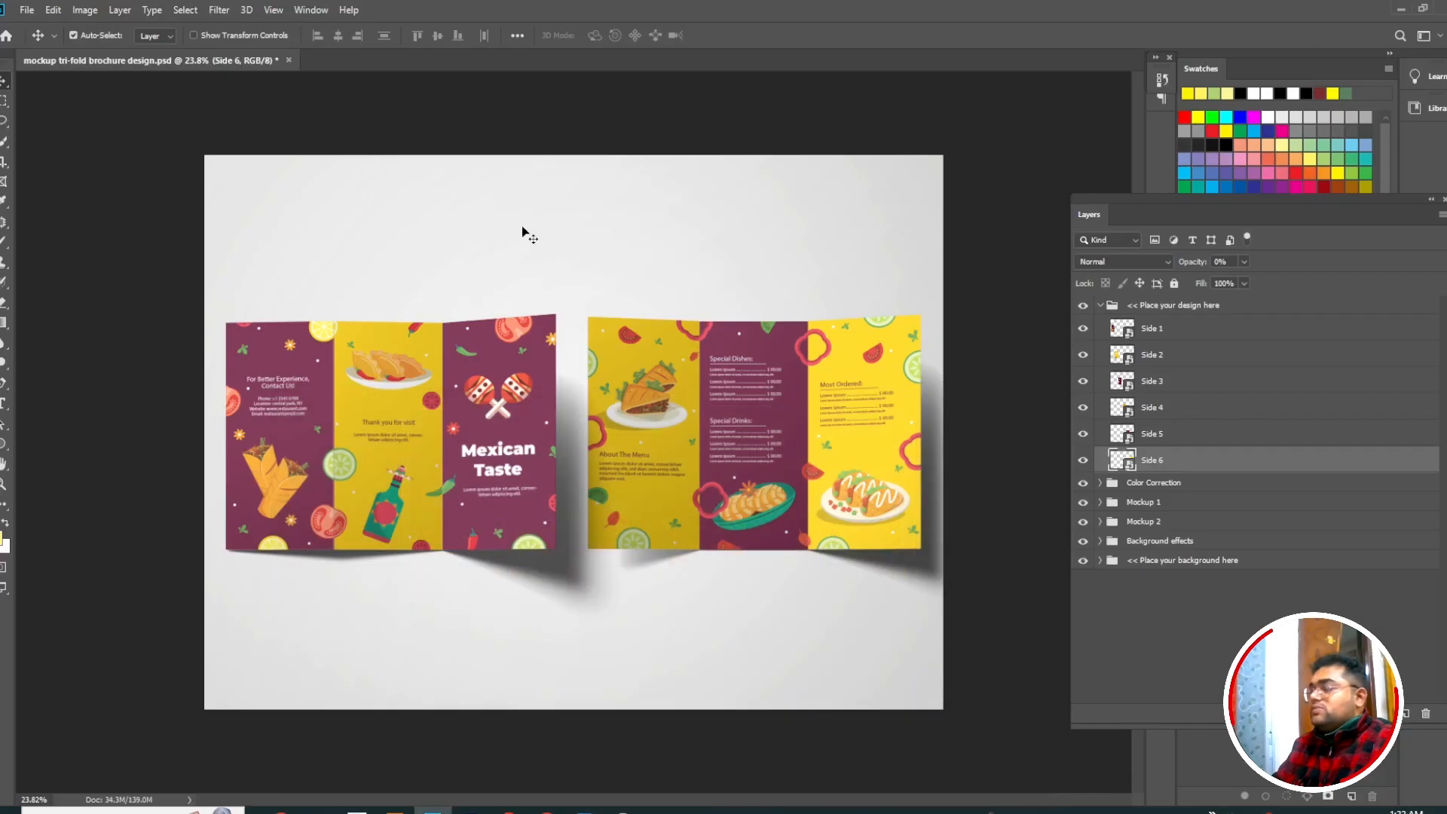